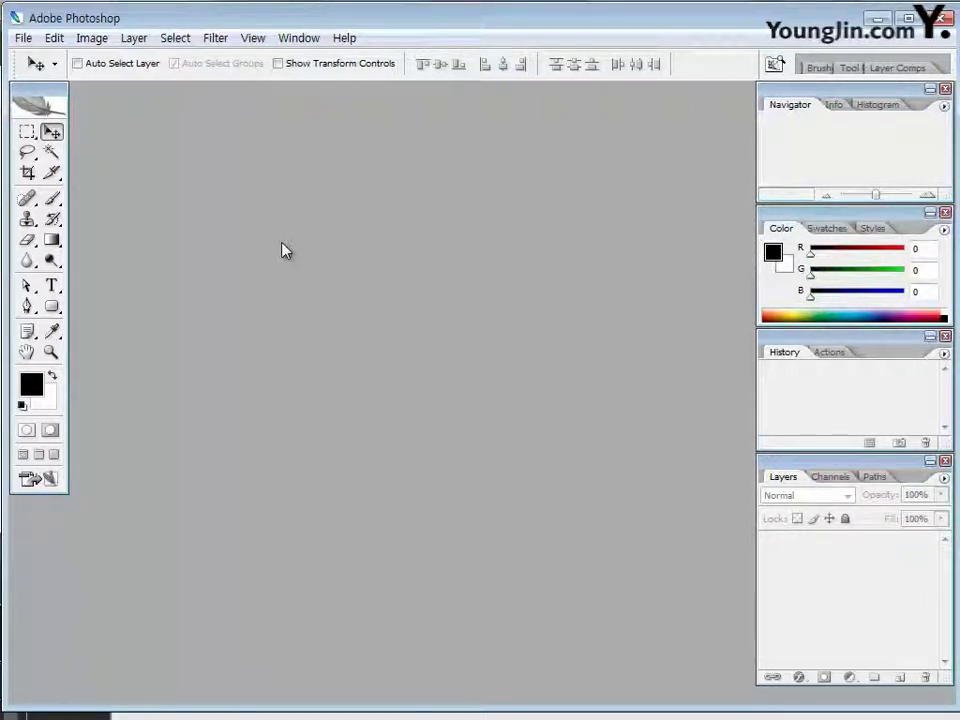
Step: Create a new 400 × 400 pixel white RGB document at 72 pixels/inch and enlarge its window around the canvas
{"action": "key", "text": "ctrl+n"}
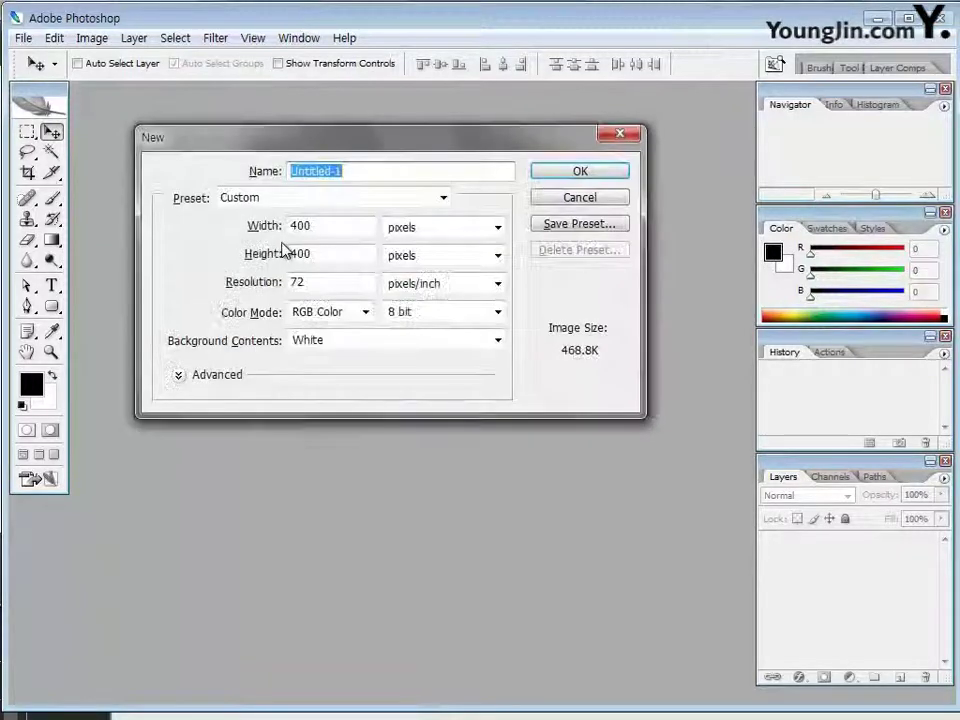
{"action": "key", "text": "Tab"}
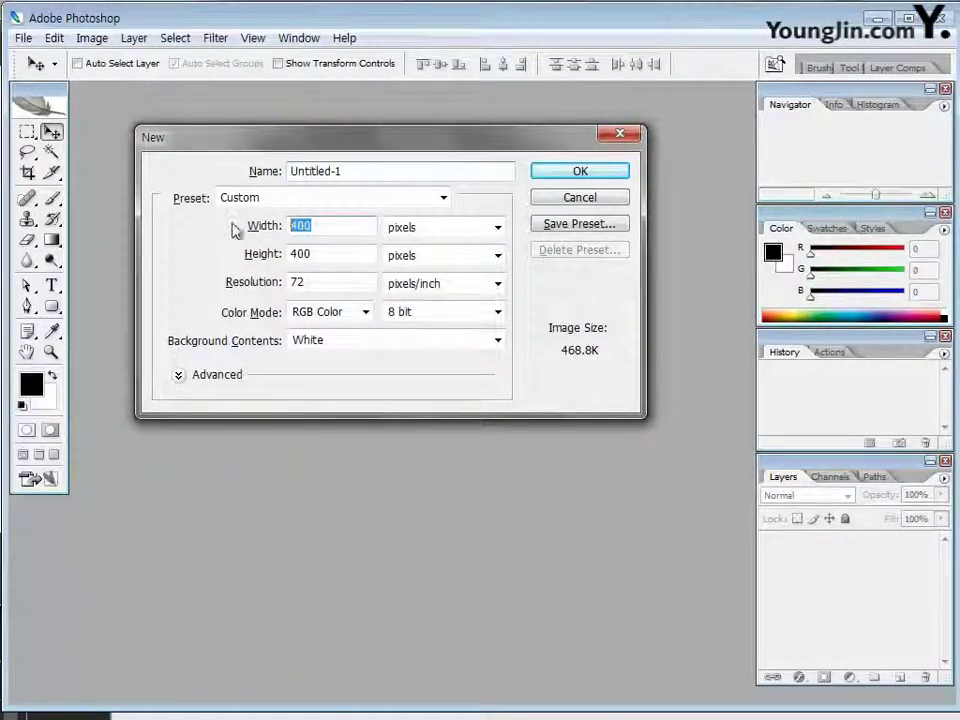
{"action": "type", "text": "400"}
{"action": "key", "text": "Tab"}
{"action": "key", "text": "Tab"}
{"action": "type", "text": "400"}
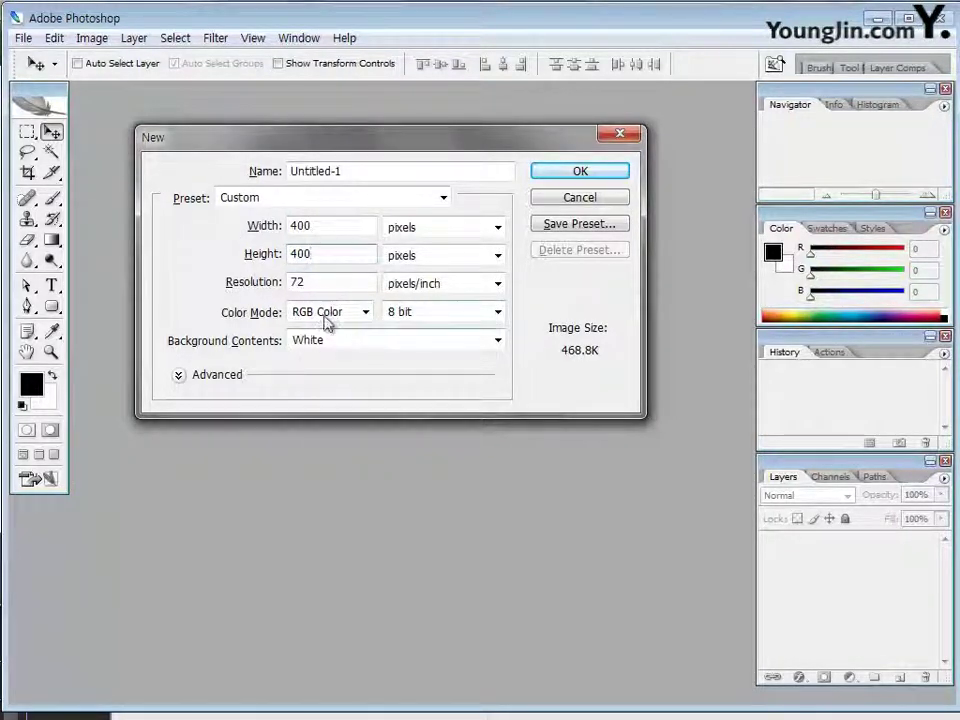
{"action": "left_click", "coordinate": [552, 172]}
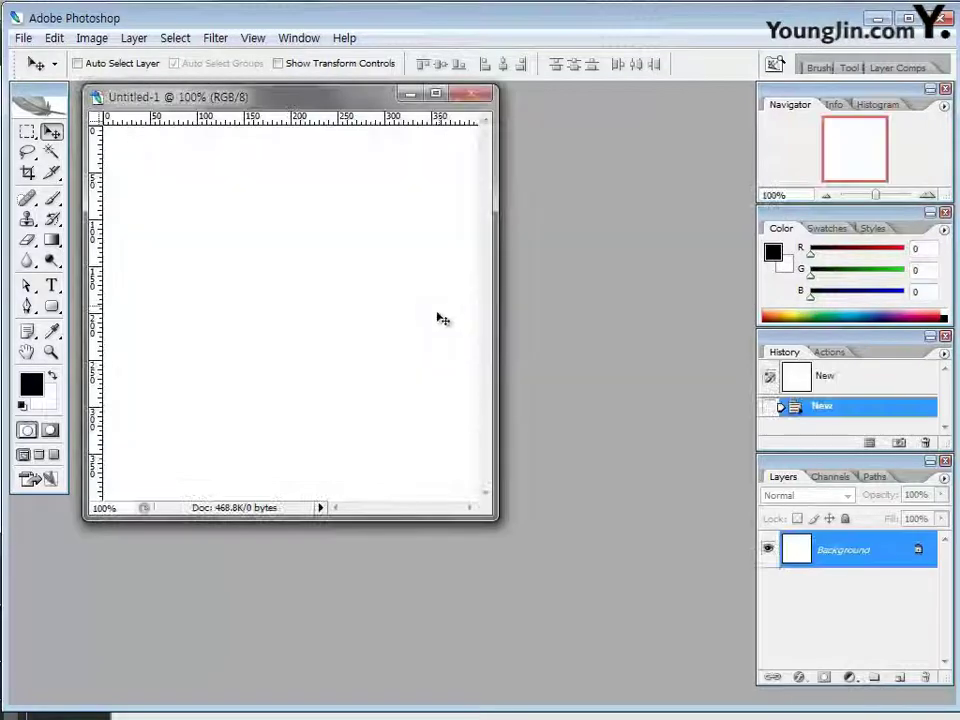
{"action": "left_click_drag", "start_coordinate": [484, 513], "coordinate": [523, 540]}
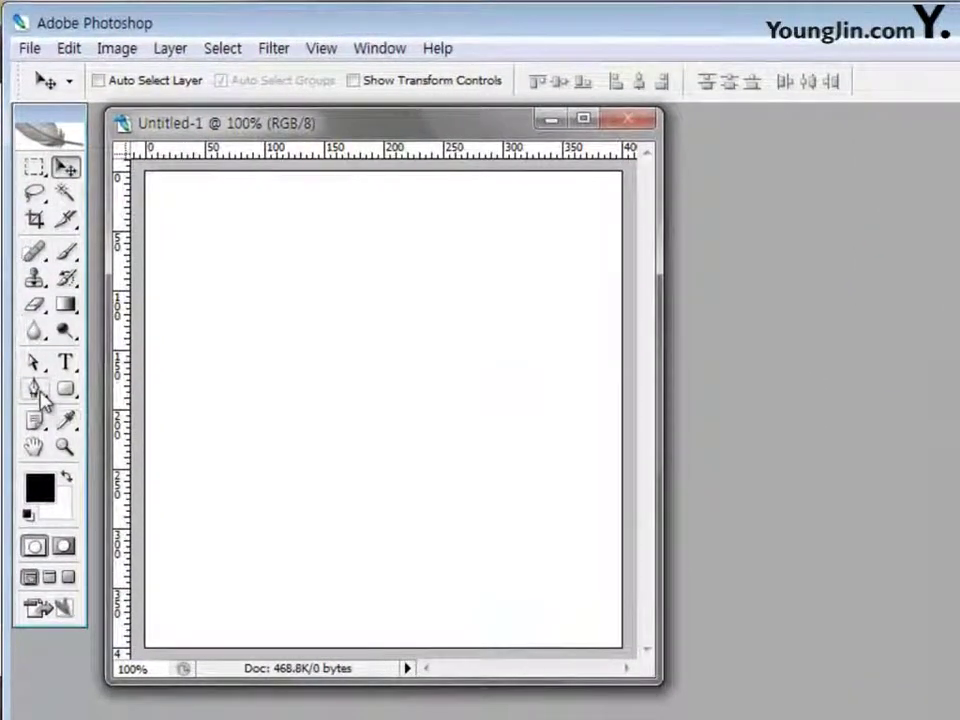
Step: Try drawing a closed eight-point black shape layer with the Pen tool, including one curved anchor, and undo it
{"action": "left_click", "coordinate": [37, 390]}
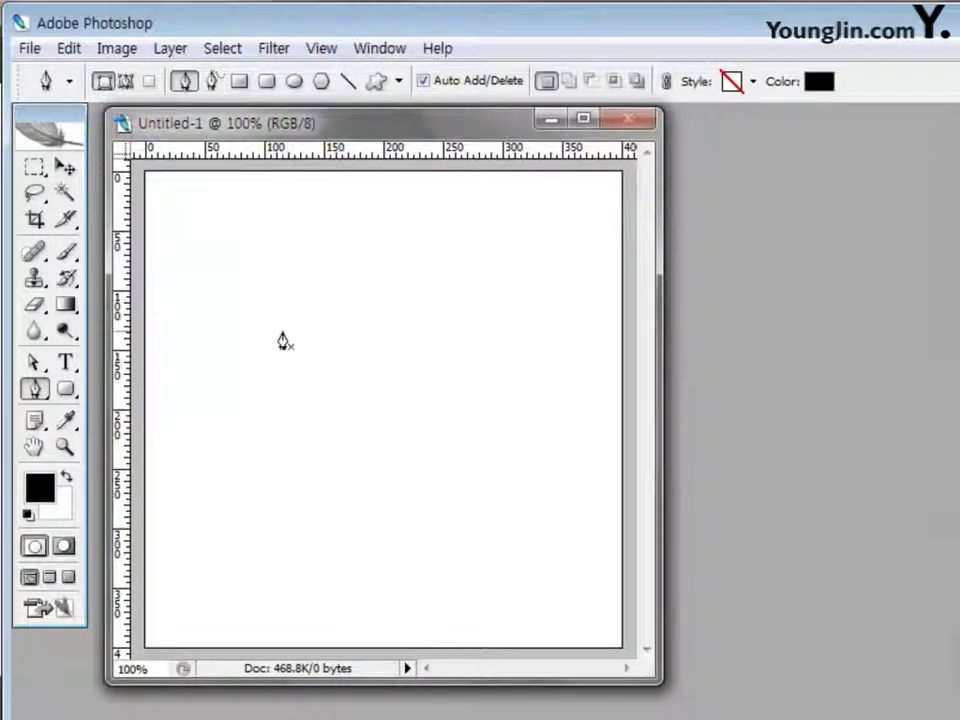
{"action": "left_click", "coordinate": [184, 453]}
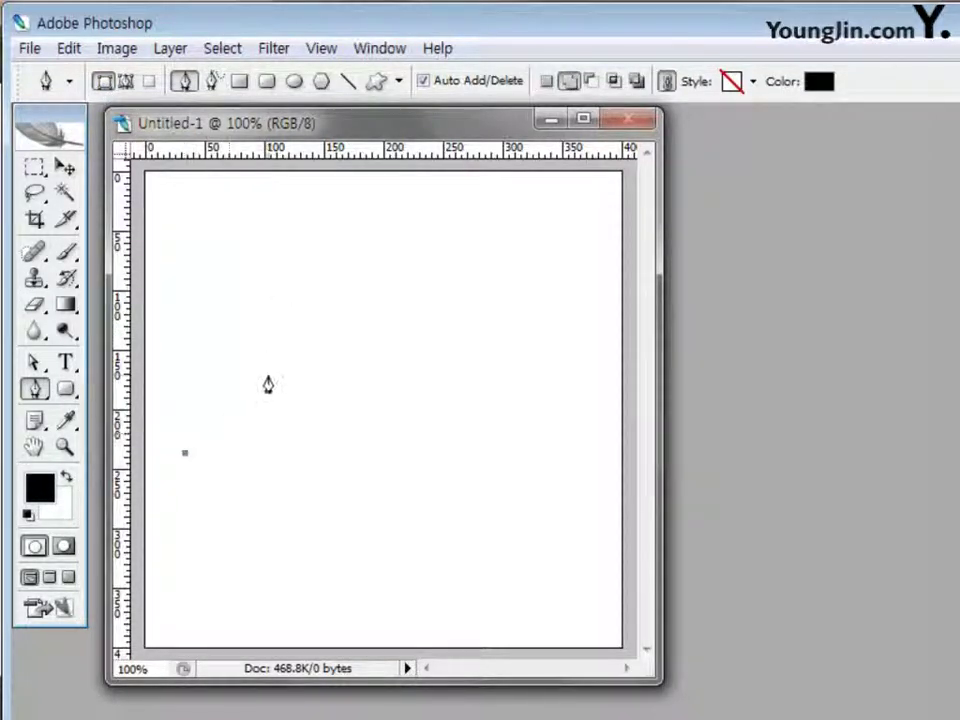
{"action": "left_click_drag", "start_coordinate": [268, 376], "coordinate": [287, 356]}
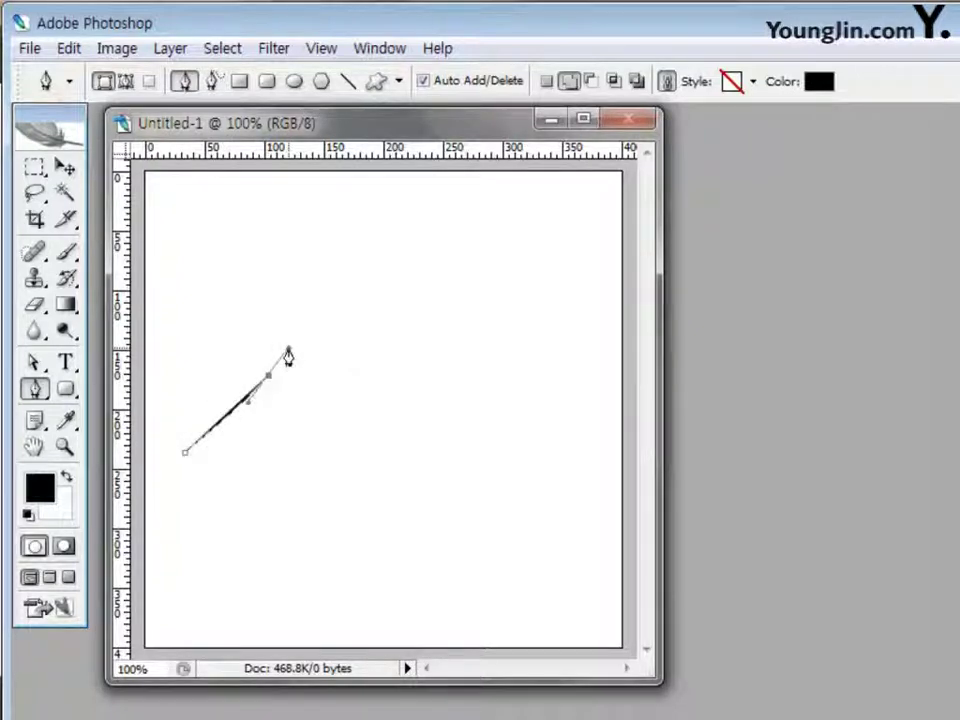
{"action": "left_click", "coordinate": [262, 281]}
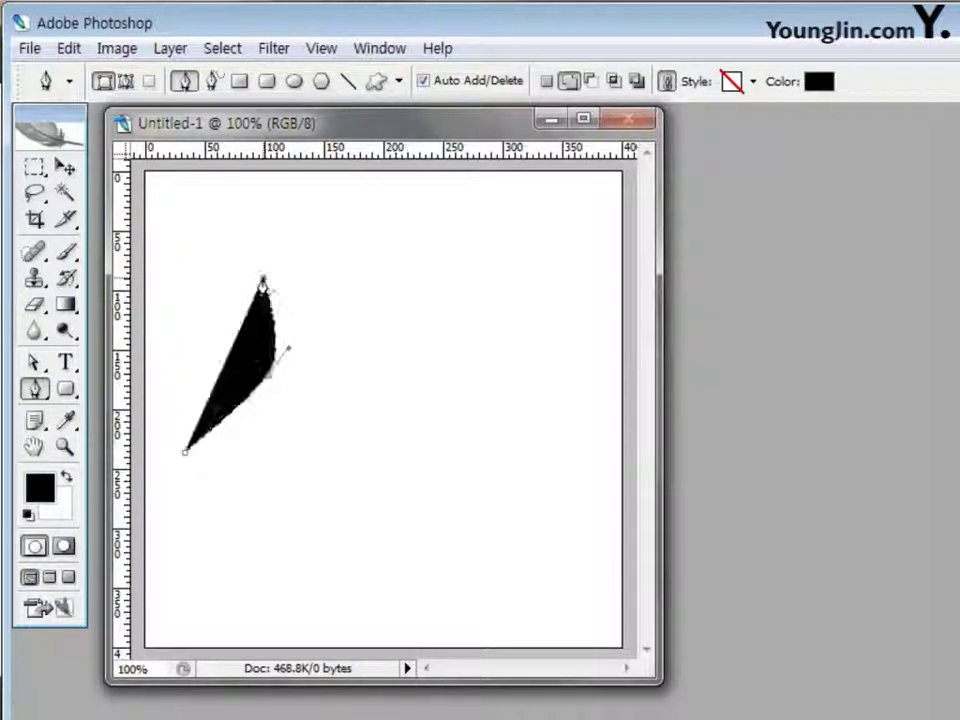
{"action": "left_click", "coordinate": [334, 243]}
{"action": "left_click", "coordinate": [428, 266]}
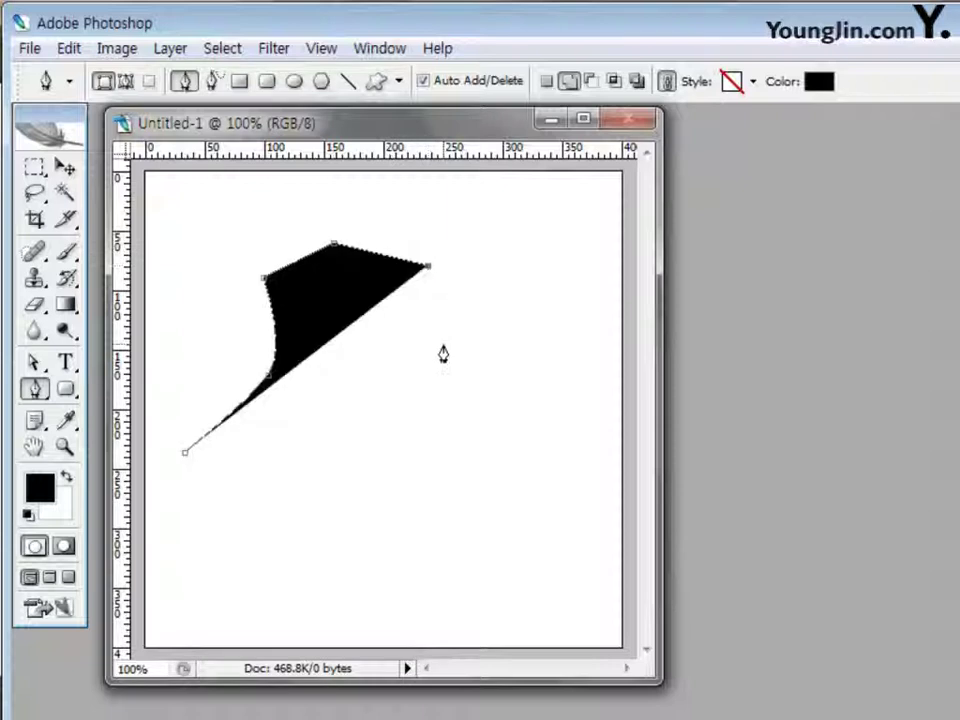
{"action": "left_click", "coordinate": [443, 345]}
{"action": "left_click", "coordinate": [380, 429]}
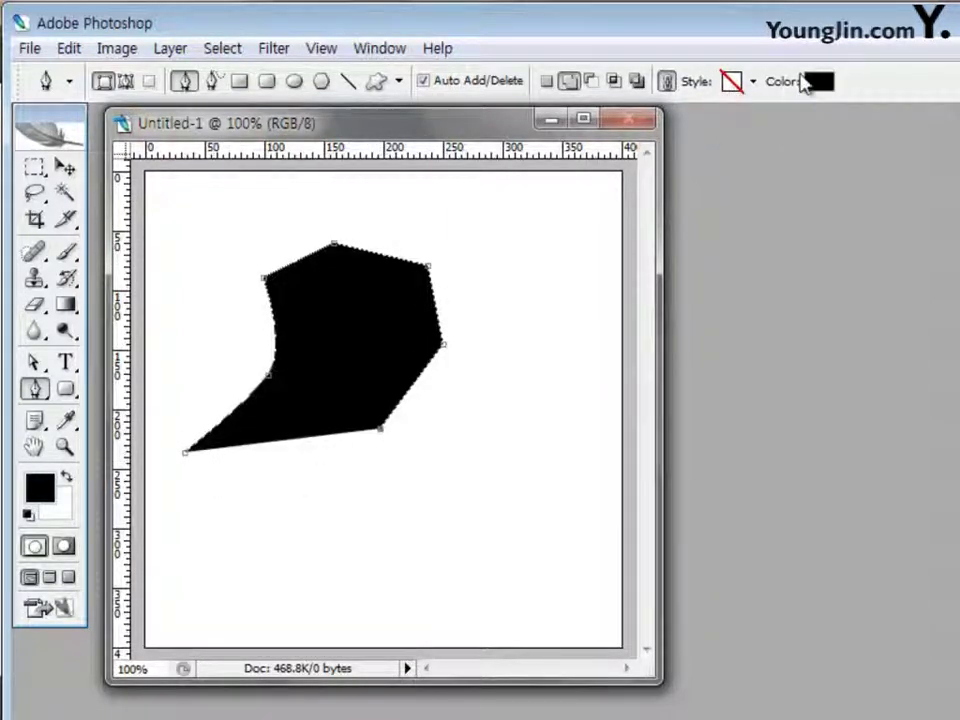
{"action": "left_click", "coordinate": [248, 493]}
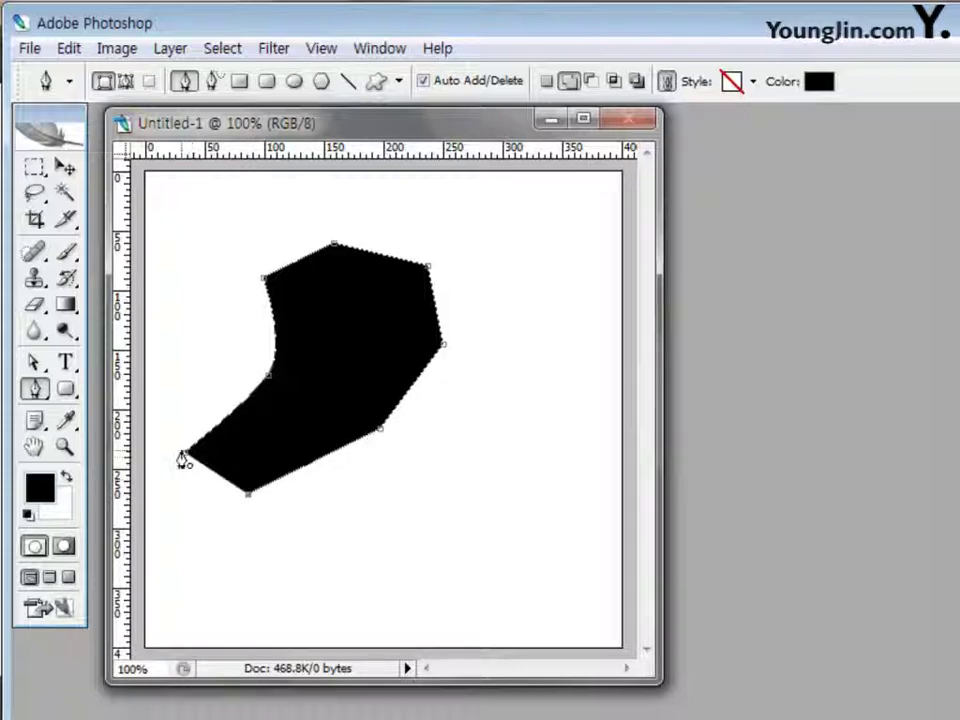
{"action": "left_click", "coordinate": [187, 456]}
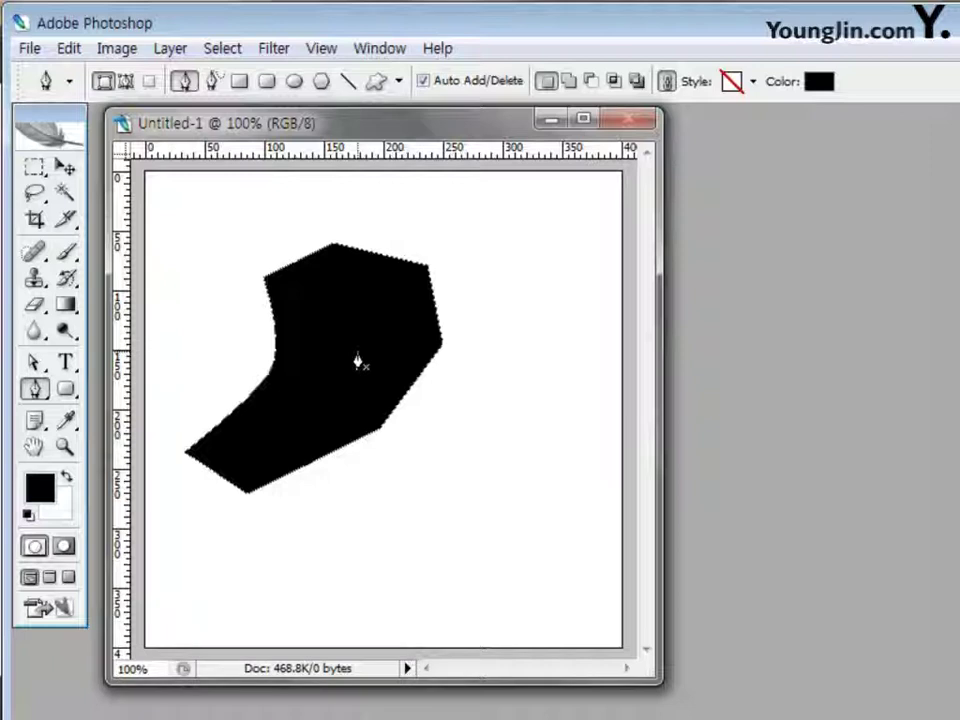
{"action": "key", "text": "ctrl+z"}
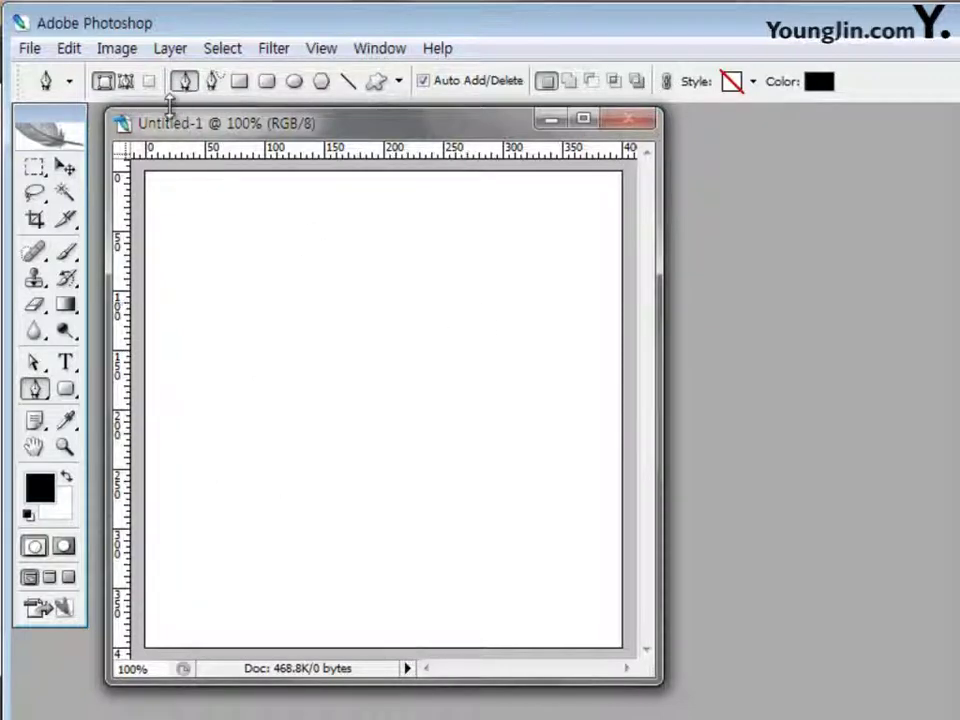
Step: Try drawing an open path with the Pen tool in Paths mode, combining straight and curved segments and removing the curves' outgoing handles
{"action": "left_click", "coordinate": [126, 82]}
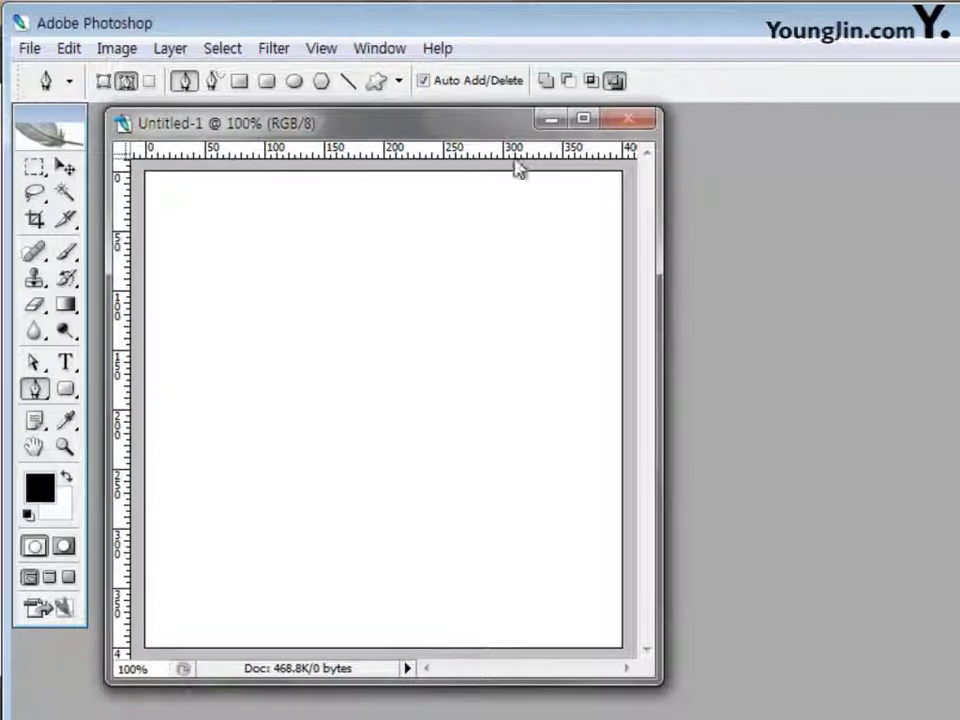
{"action": "left_click", "coordinate": [205, 425]}
{"action": "left_click", "coordinate": [273, 326]}
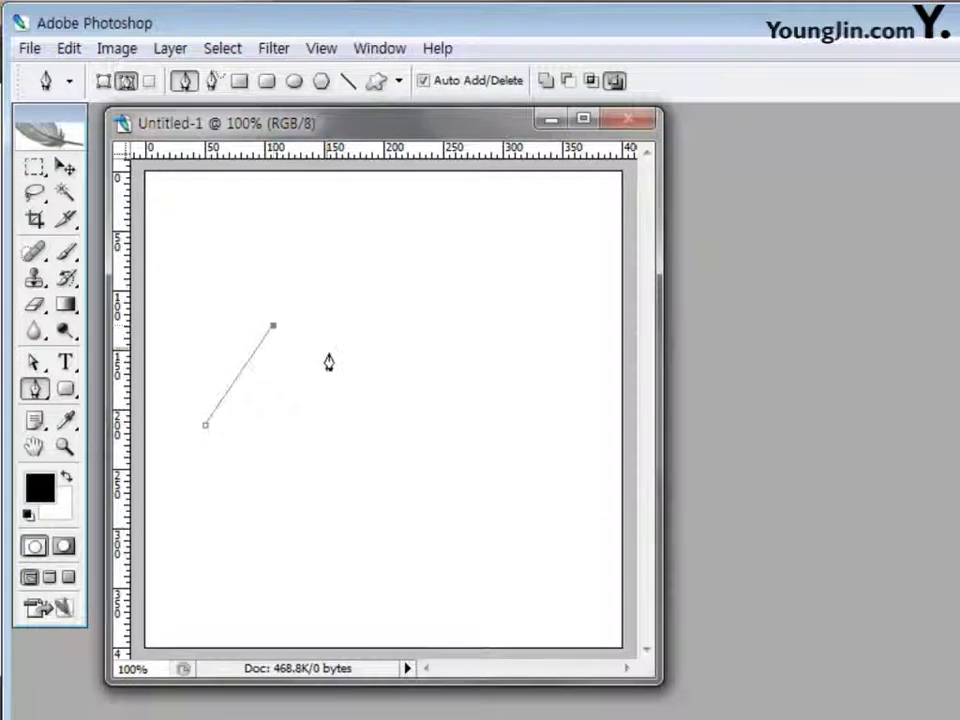
{"action": "left_click_drag", "start_coordinate": [418, 405], "coordinate": [441, 590]}
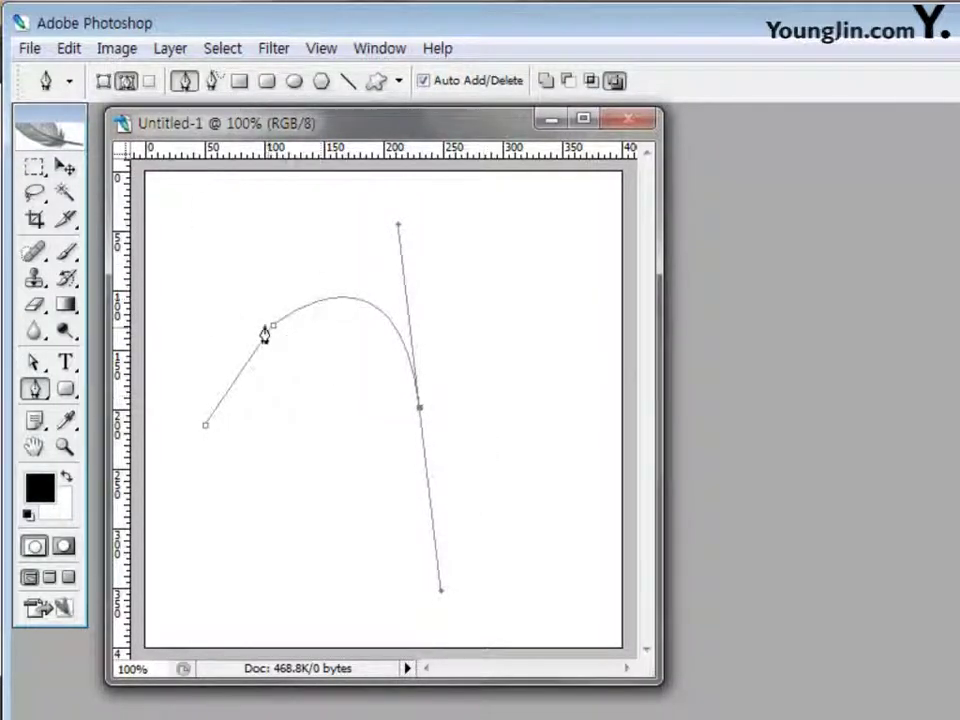
{"action": "left_click", "coordinate": [420, 410], "text": "alt"}
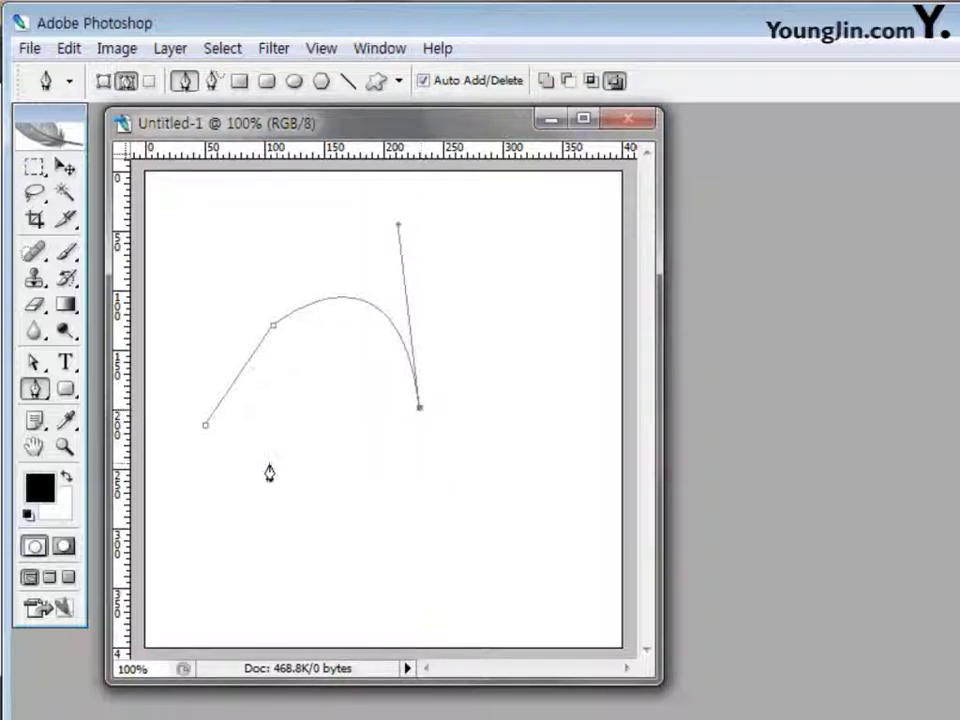
{"action": "left_click_drag", "start_coordinate": [293, 475], "coordinate": [240, 452]}
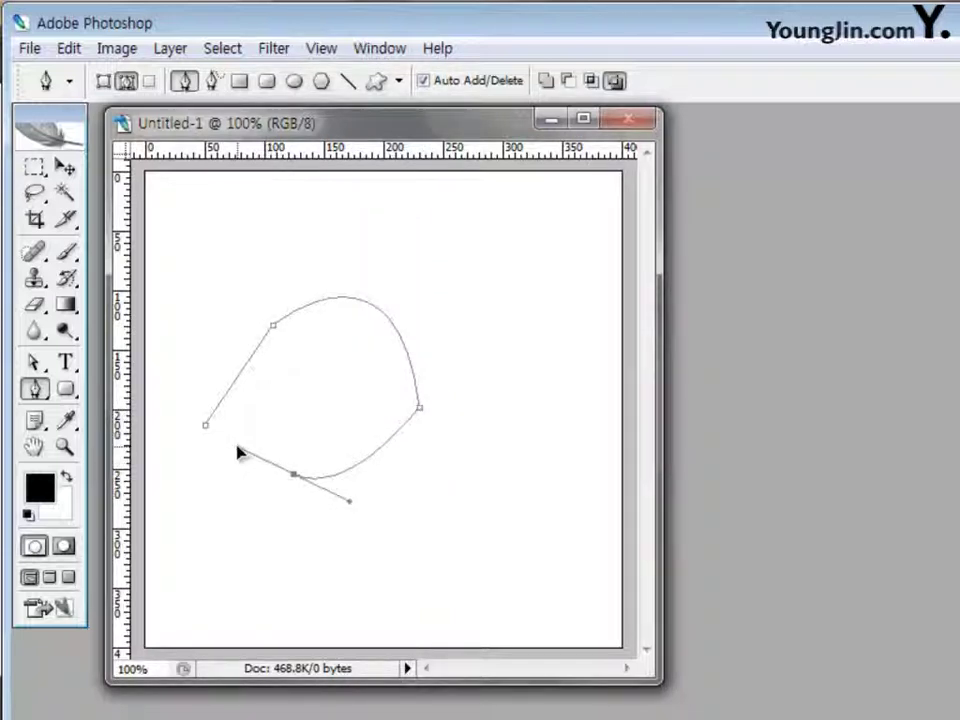
{"action": "left_click", "coordinate": [294, 476], "text": "alt"}
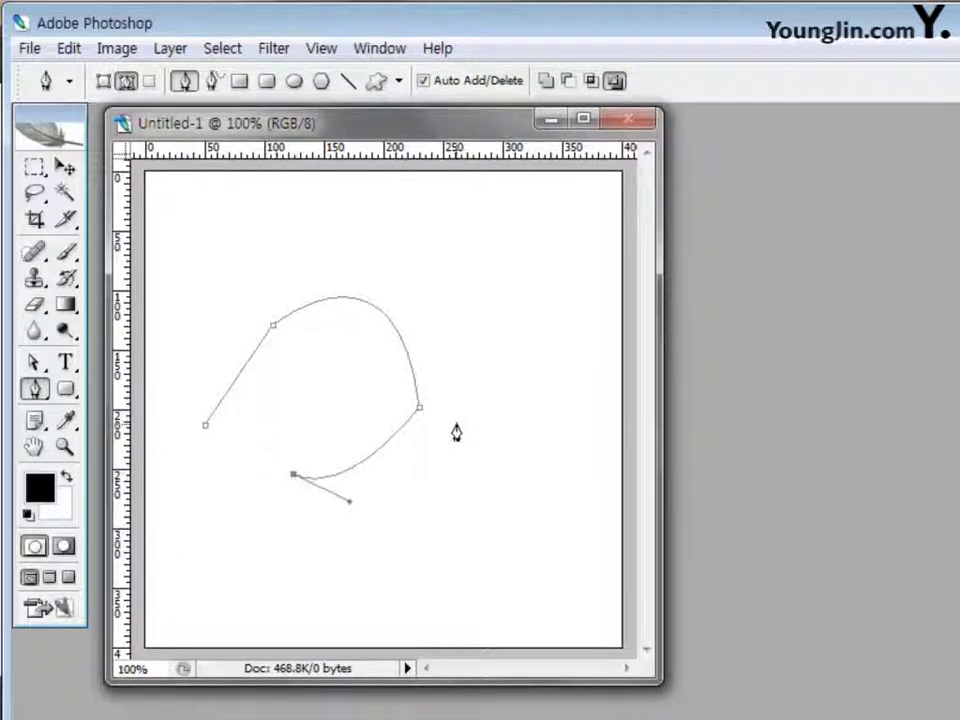
Step: Undo all the anchor points of the open path until the canvas is empty
{"action": "key", "text": "ctrl+alt+z"}
{"action": "key", "text": "ctrl+alt+z"}
{"action": "key", "text": "ctrl+alt+z"}
{"action": "key", "text": "ctrl+alt+z"}
{"action": "key", "text": "ctrl+alt+z"}
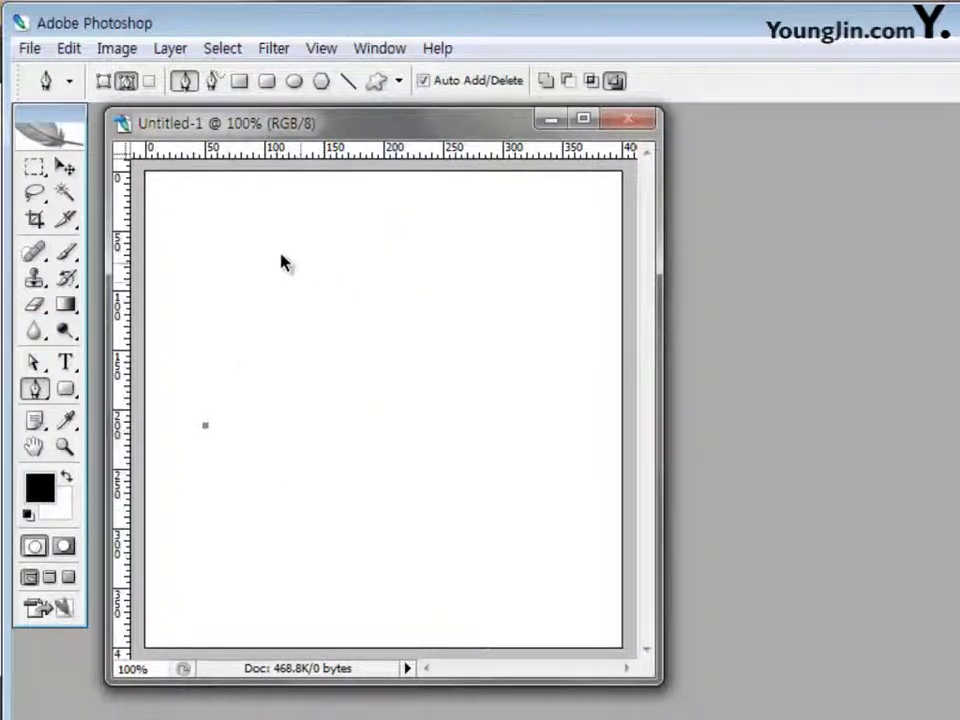
{"action": "key", "text": "ctrl+alt+z"}
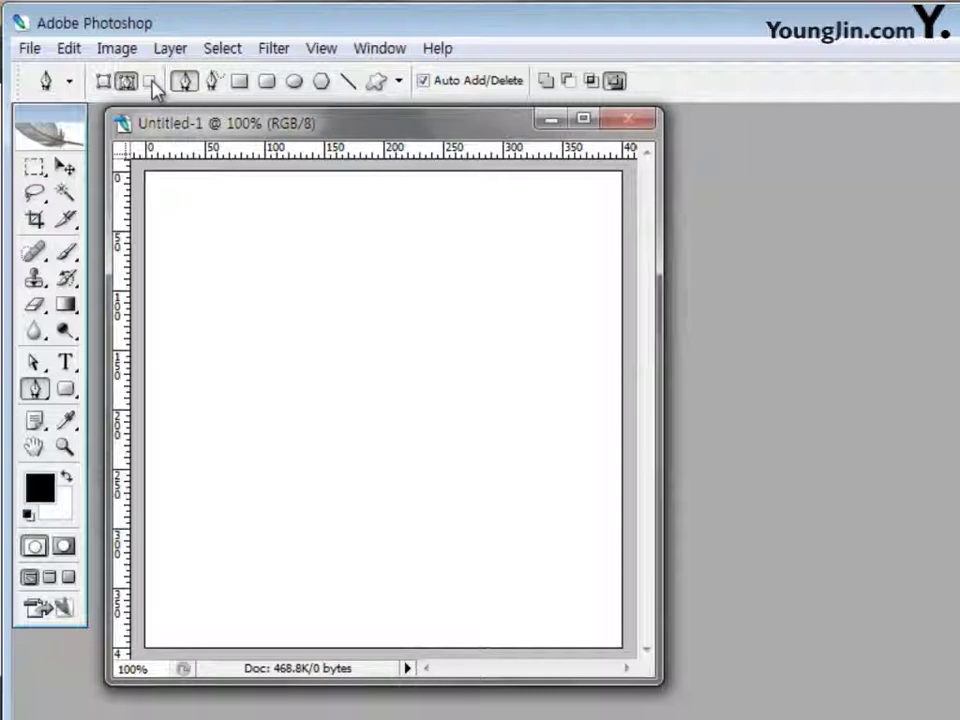
Step: Compare the Pen tool's options in Shape layers mode and Paths mode
{"action": "left_click", "coordinate": [103, 80]}
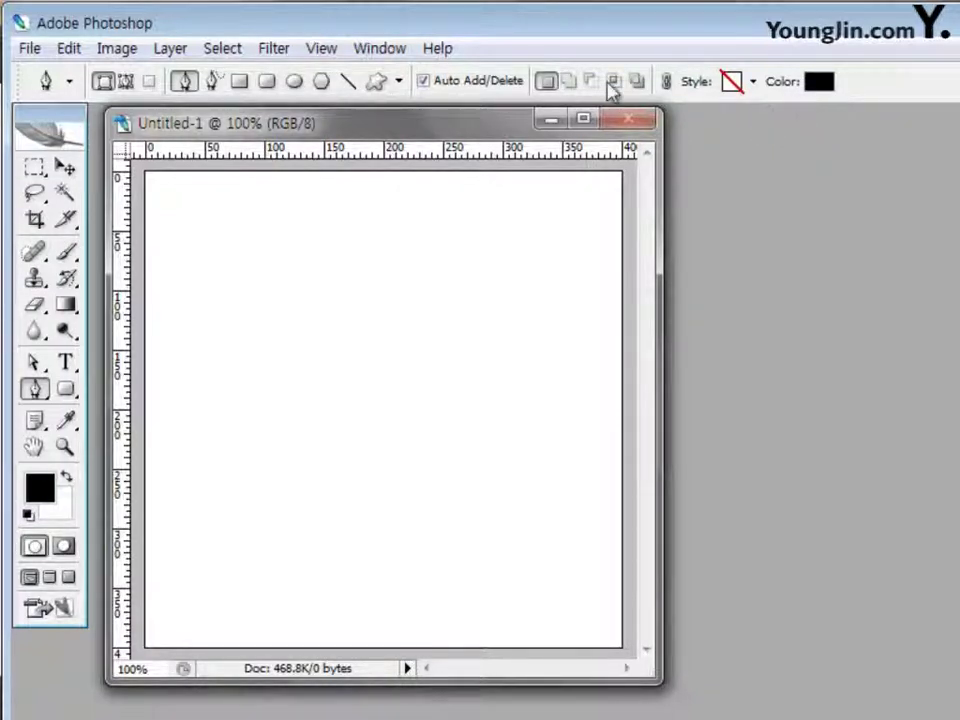
{"action": "left_click", "coordinate": [104, 82]}
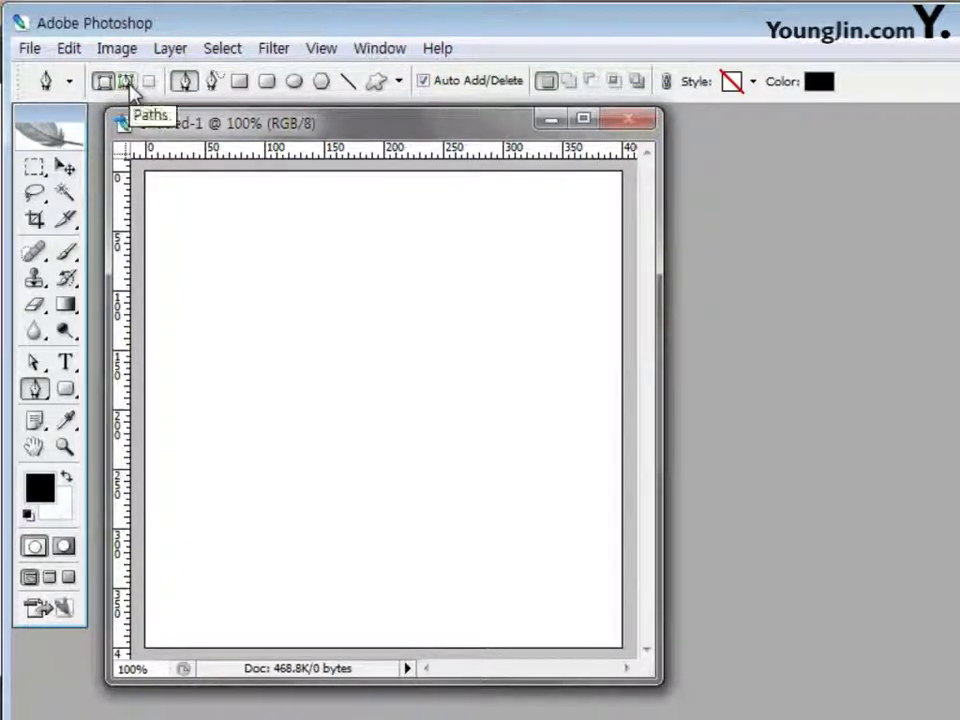
{"action": "left_click", "coordinate": [128, 84]}
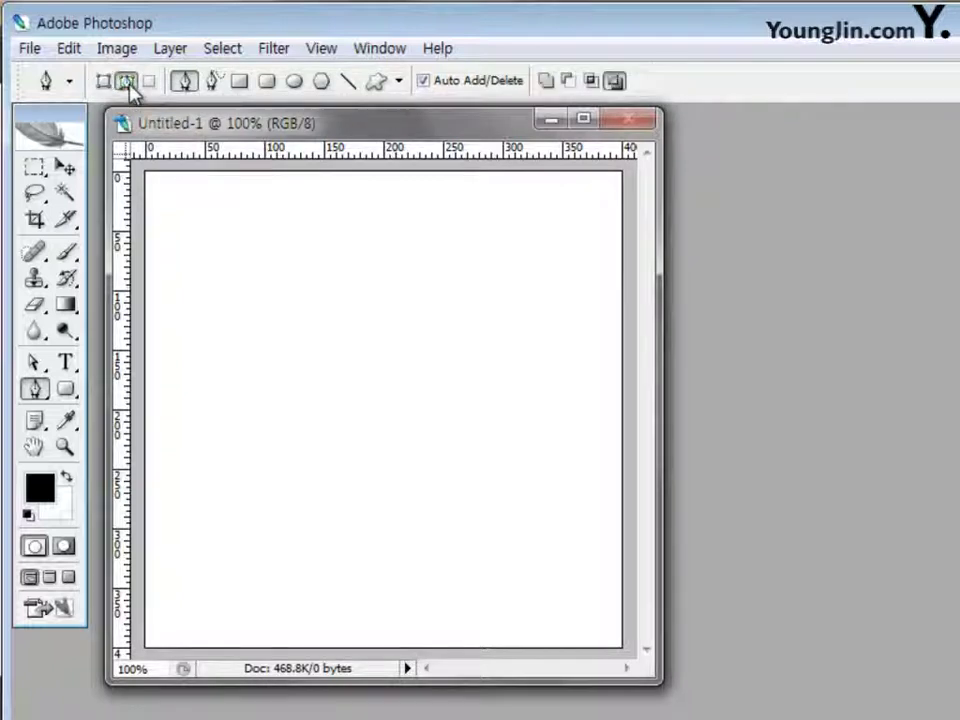
{"action": "left_click", "coordinate": [103, 82]}
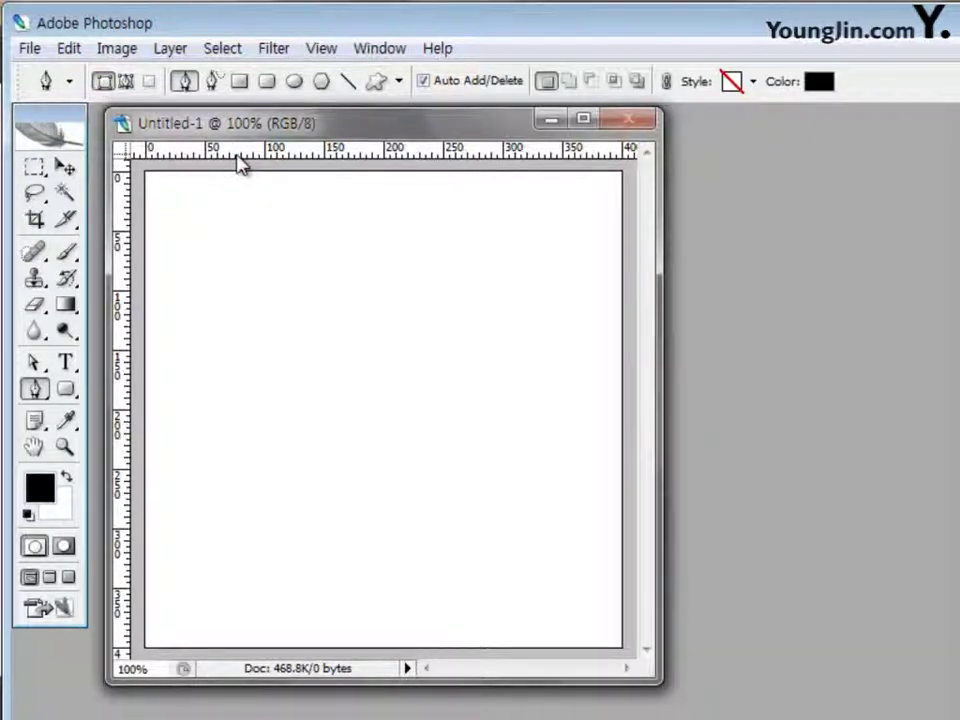
Step: Place horizontal guides across the canvas at 50, 100, 200 and 300 pixels
{"action": "left_click_drag", "start_coordinate": [240, 160], "coordinate": [242, 218]}
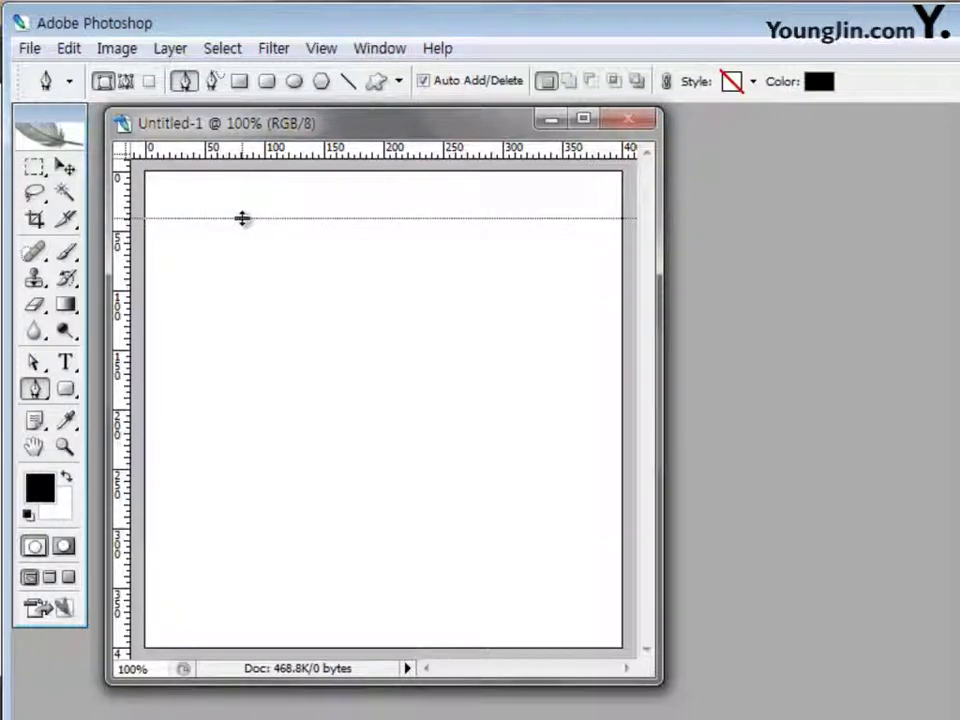
{"action": "left_click_drag", "start_coordinate": [244, 228], "coordinate": [253, 231]}
{"action": "left_click_drag", "start_coordinate": [253, 155], "coordinate": [254, 291]}
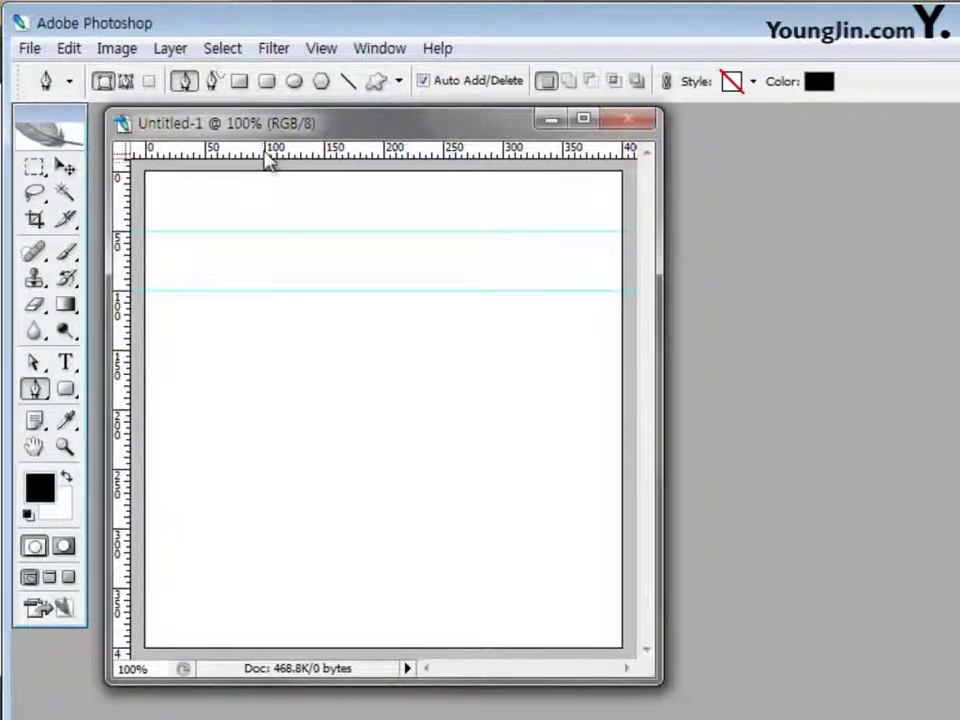
{"action": "left_click_drag", "start_coordinate": [266, 155], "coordinate": [239, 409]}
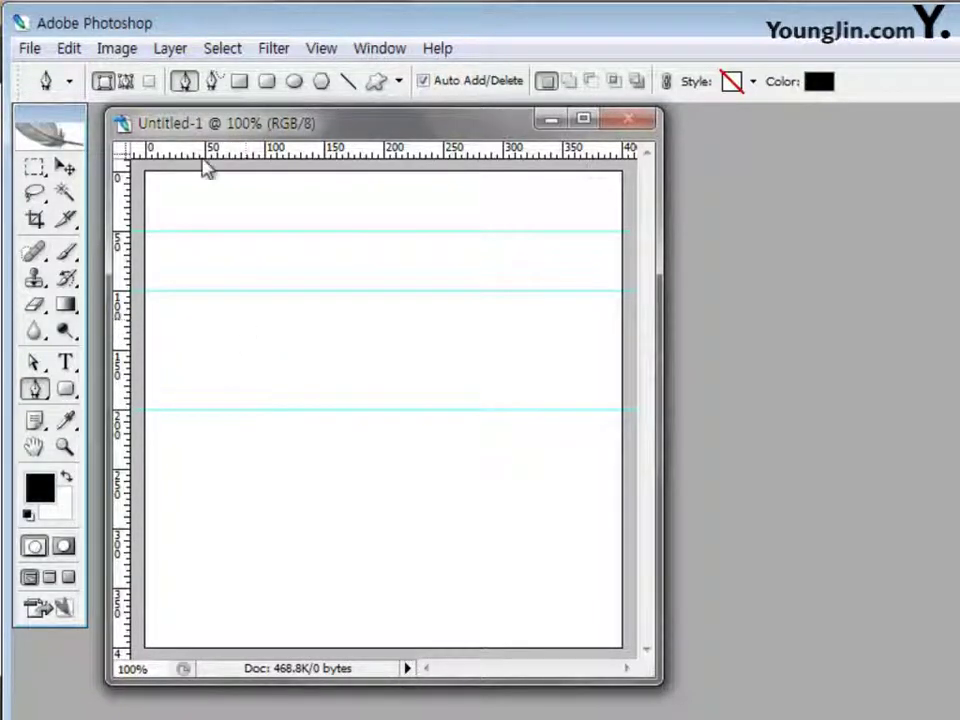
{"action": "left_click_drag", "start_coordinate": [191, 153], "coordinate": [197, 529]}
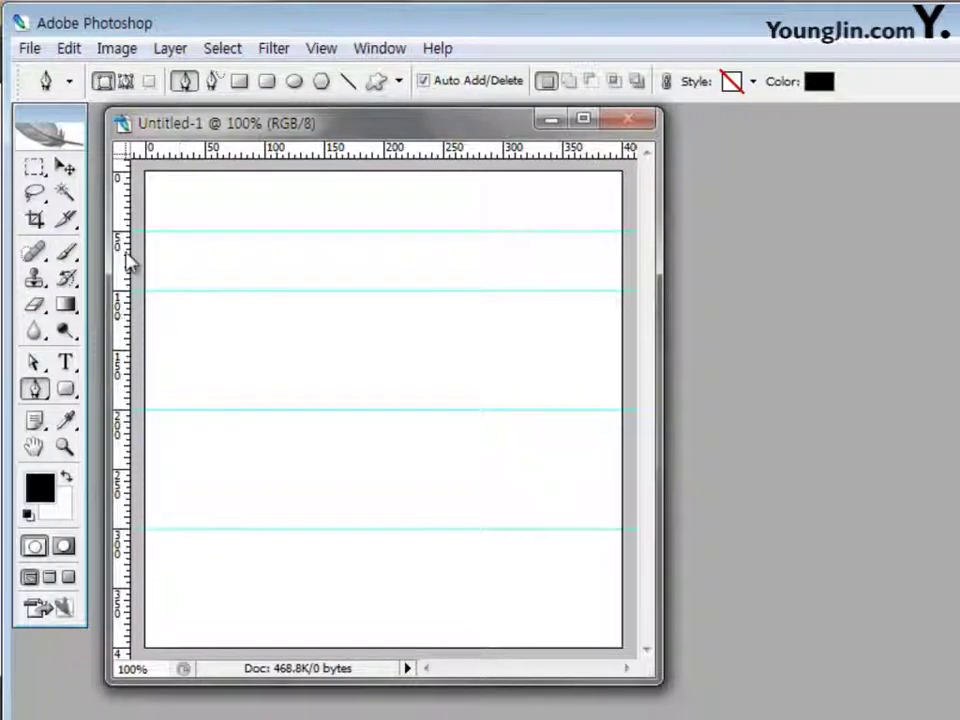
Step: Place vertical guides on the canvas at 50, 100, 200, 300 and 350 pixels
{"action": "left_click_drag", "start_coordinate": [124, 255], "coordinate": [206, 281]}
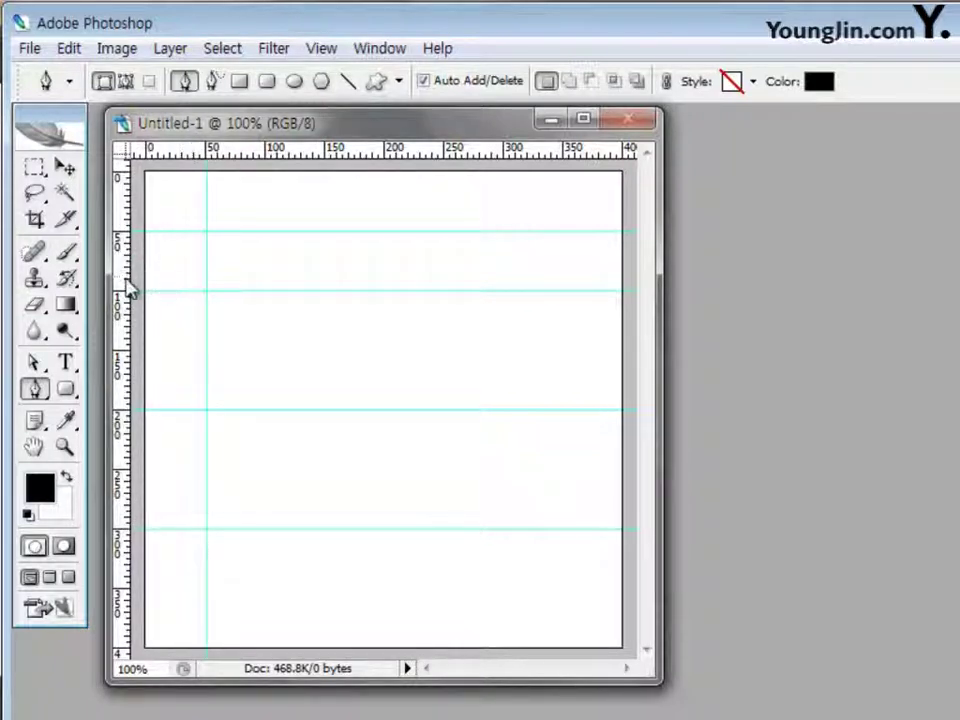
{"action": "left_click_drag", "start_coordinate": [128, 279], "coordinate": [266, 298]}
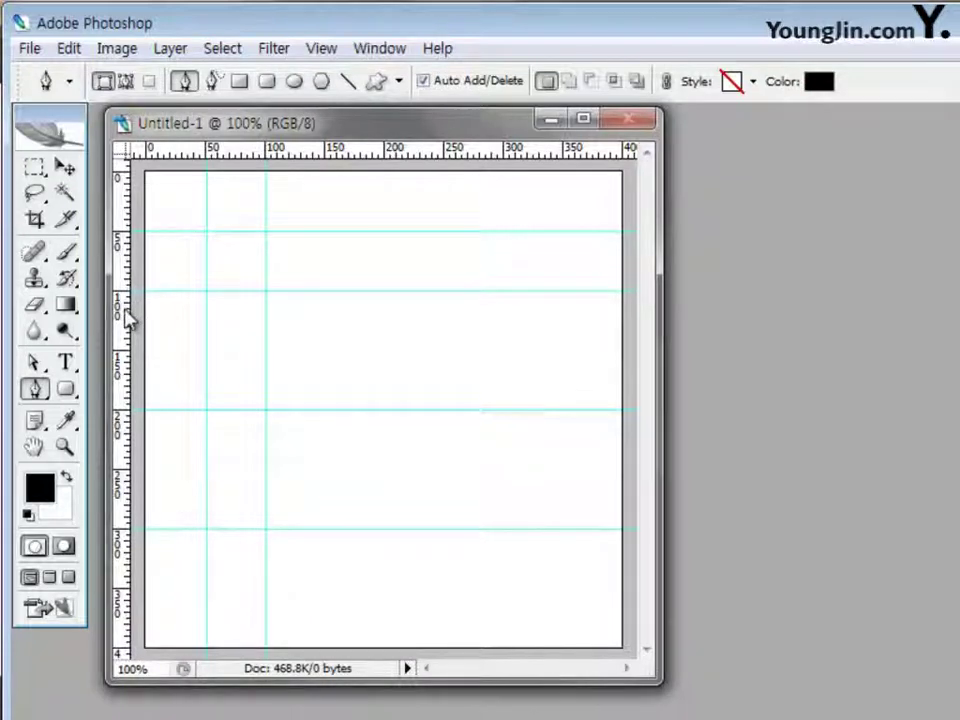
{"action": "left_click_drag", "start_coordinate": [126, 317], "coordinate": [386, 326]}
{"action": "left_click_drag", "start_coordinate": [129, 332], "coordinate": [502, 347]}
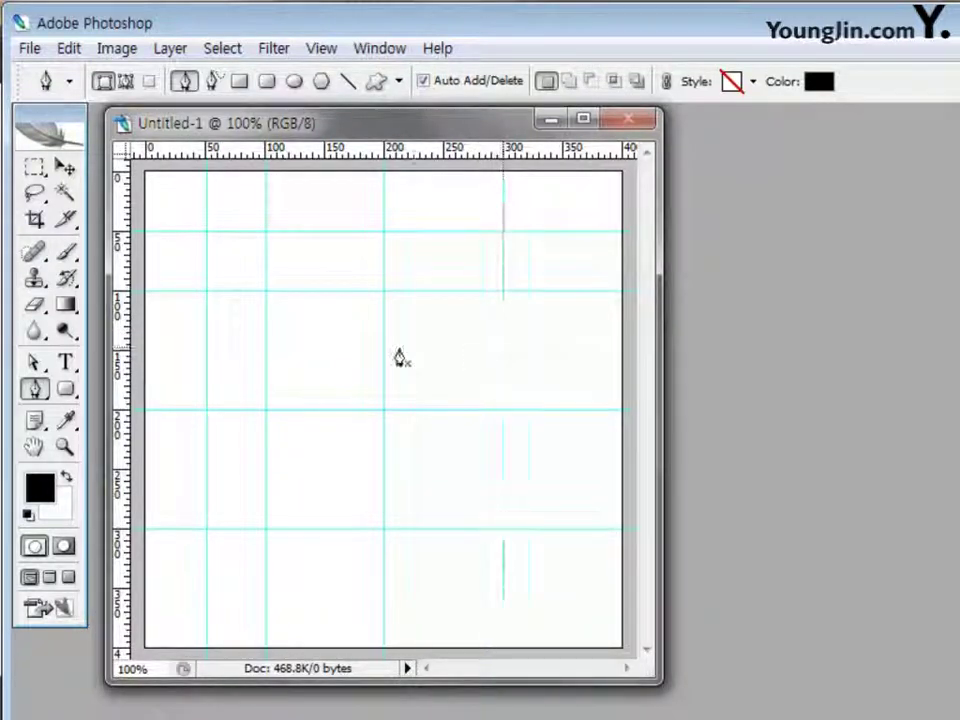
{"action": "left_click_drag", "start_coordinate": [122, 349], "coordinate": [563, 362]}
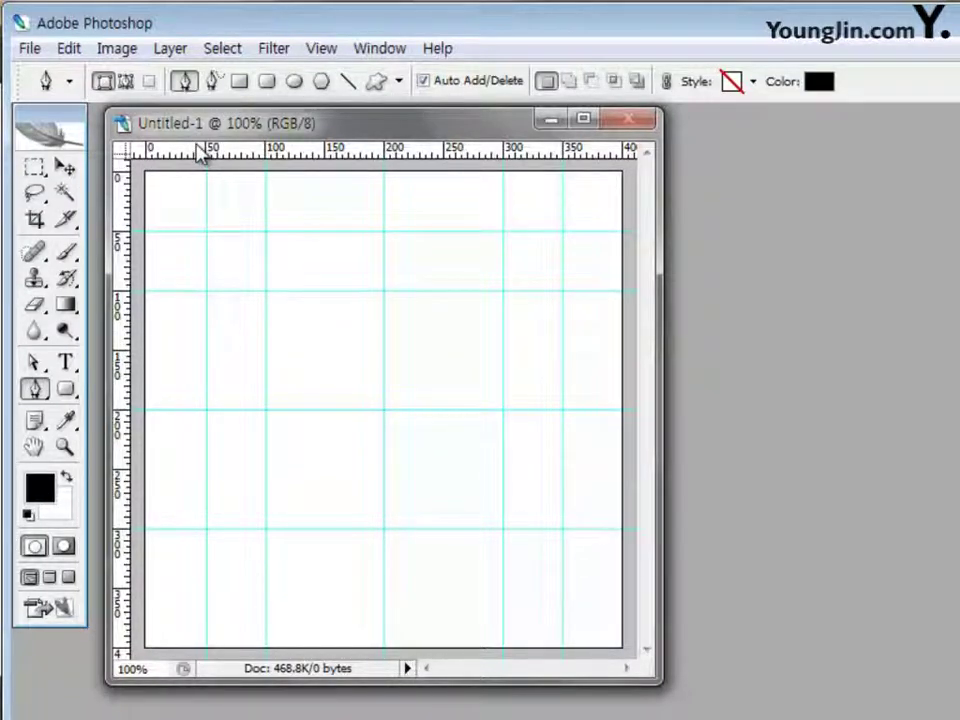
Step: Start a Pen path in Paths mode at the 200, 100 pixel guide crossing and curve it to a smooth anchor at 100, 50
{"action": "left_click", "coordinate": [125, 85]}
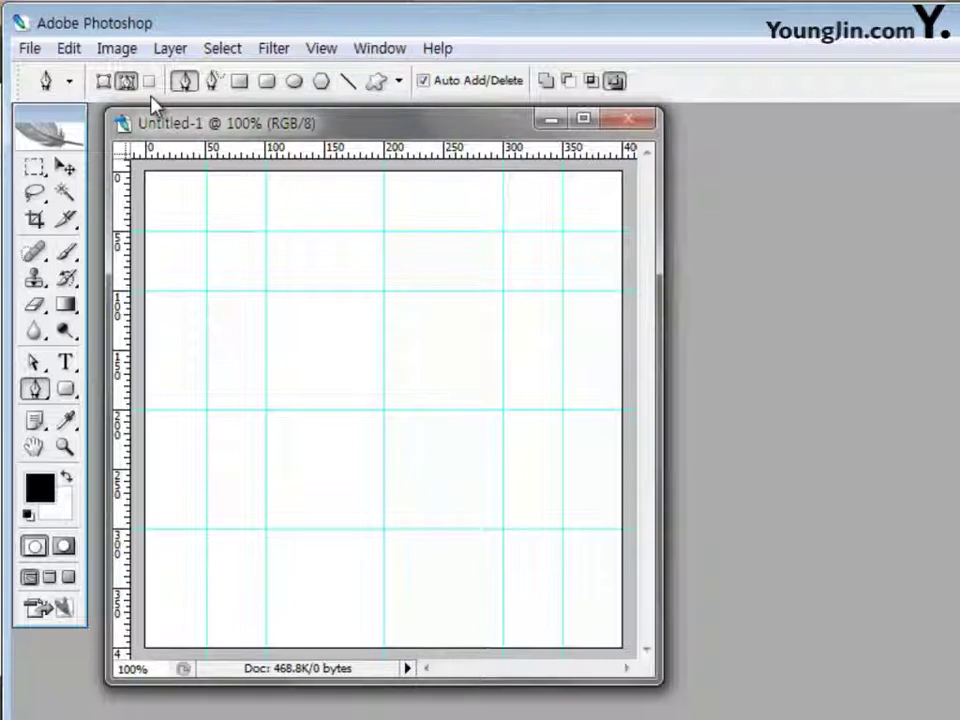
{"action": "left_click", "coordinate": [384, 290]}
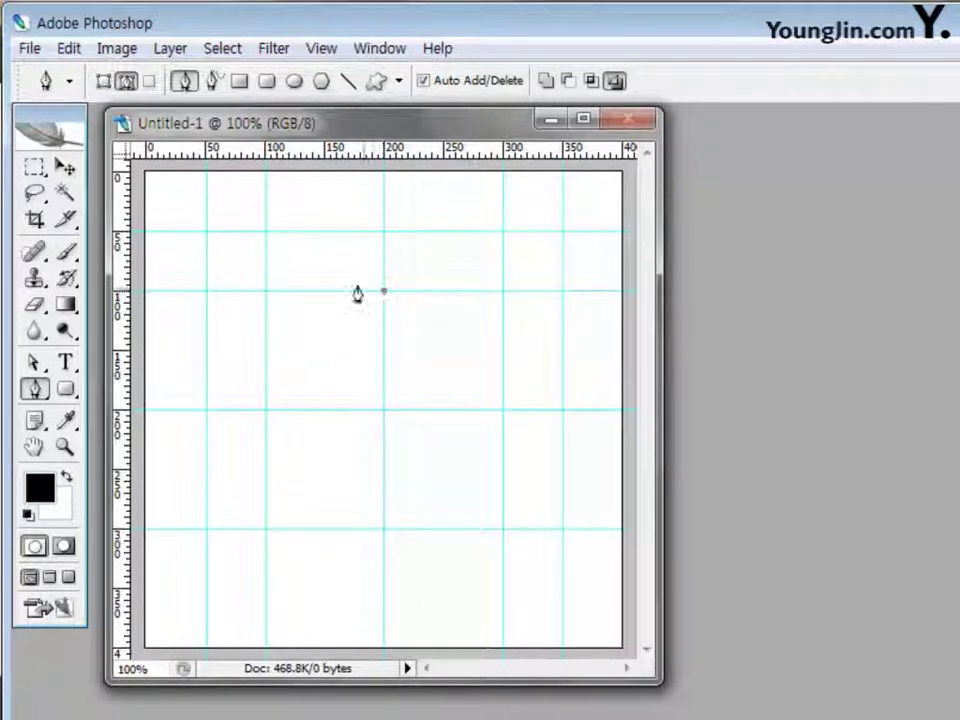
{"action": "left_click", "coordinate": [266, 234]}
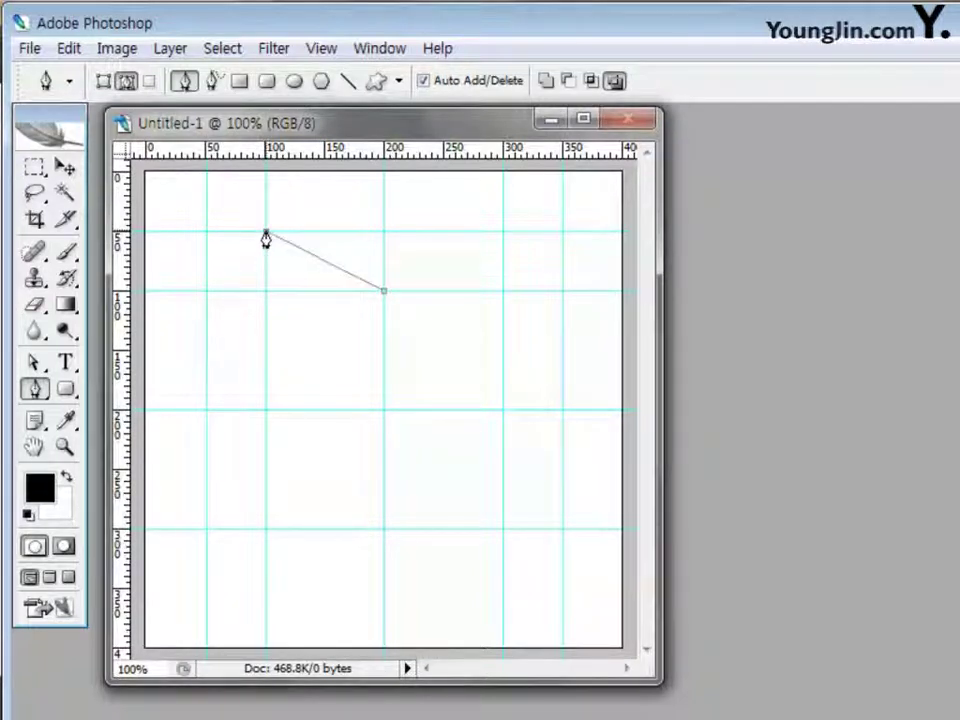
{"action": "left_click_drag", "start_coordinate": [262, 234], "coordinate": [168, 232]}
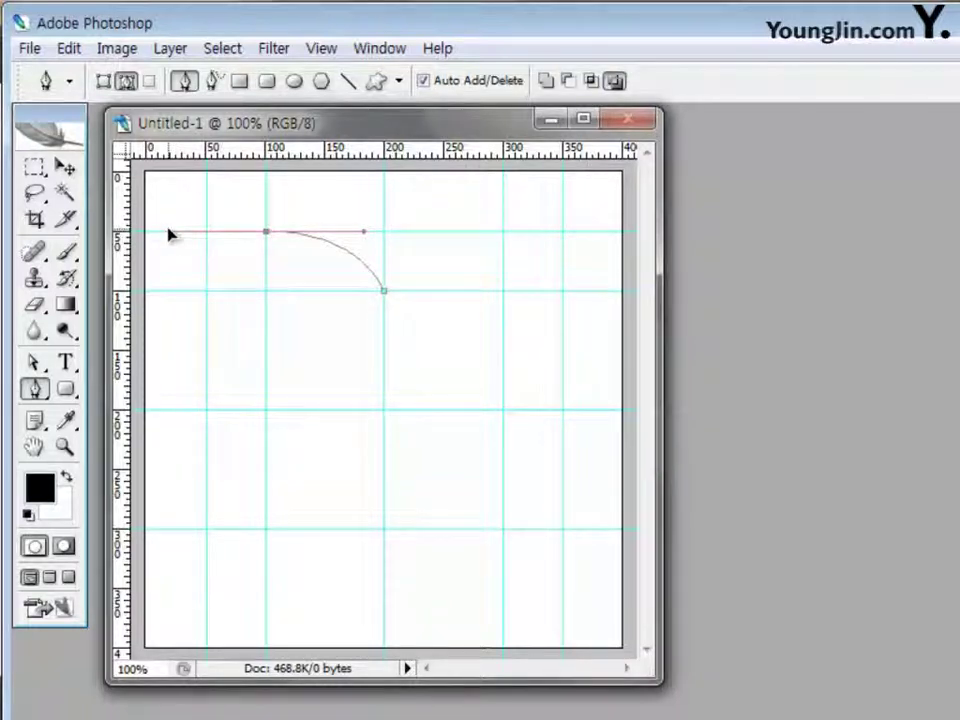
{"action": "mouse_move", "coordinate": [168, 233]}
{"action": "left_mouse_down"}
{"action": "mouse_move", "coordinate": [206, 298]}
{"action": "mouse_move", "coordinate": [177, 235]}
{"action": "mouse_move", "coordinate": [221, 232]}
{"action": "mouse_move", "coordinate": [158, 232]}
{"action": "mouse_move", "coordinate": [189, 281]}
{"action": "mouse_move", "coordinate": [199, 236]}
{"action": "mouse_move", "coordinate": [170, 232]}
{"action": "left_mouse_up"}
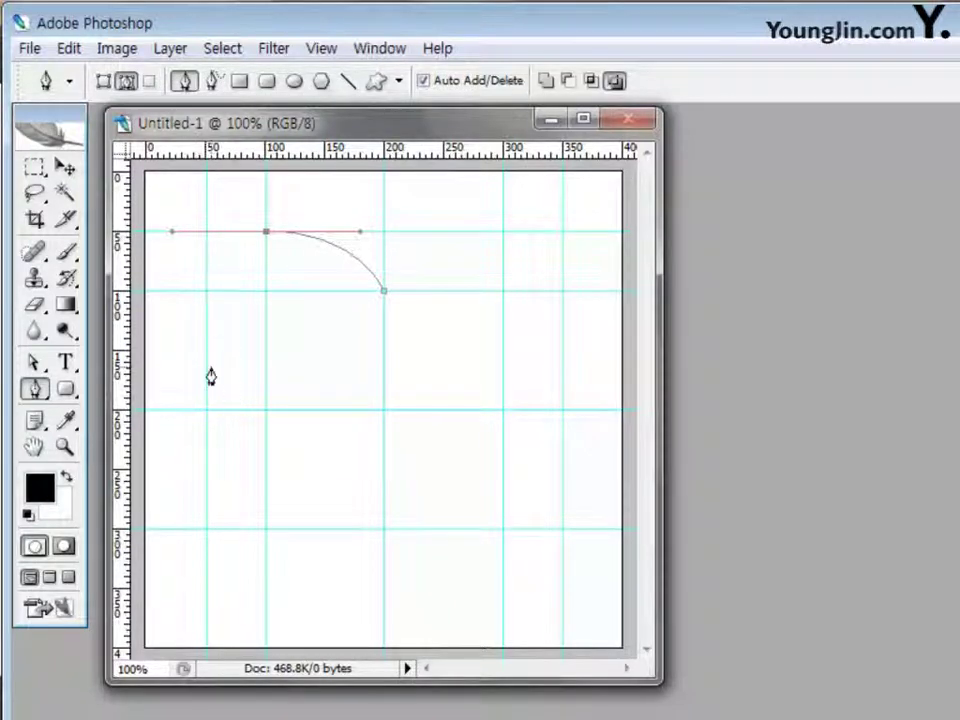
{"action": "left_click_drag", "start_coordinate": [205, 389], "coordinate": [286, 486]}
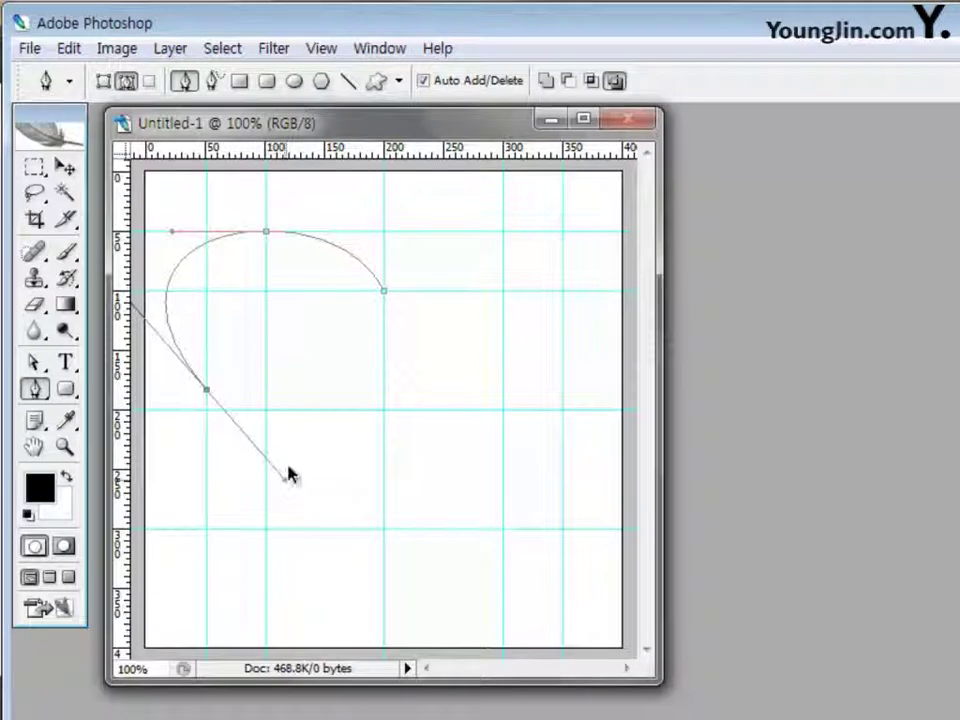
{"action": "key", "text": "ctrl+z"}
{"action": "left_click_drag", "start_coordinate": [384, 197], "coordinate": [547, 272]}
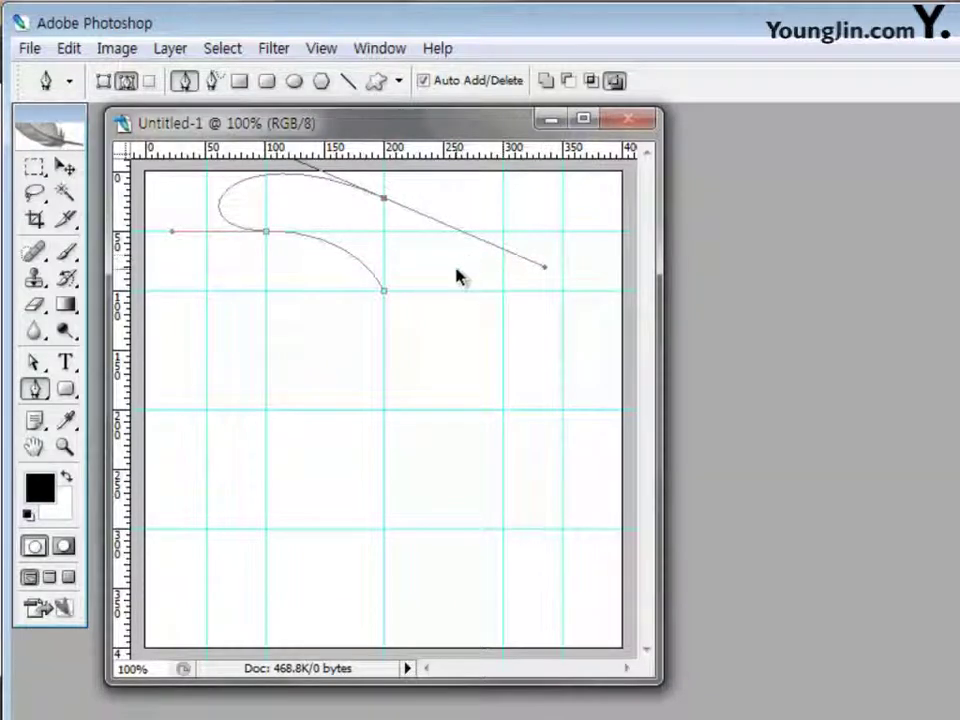
{"action": "key", "text": "ctrl+z"}
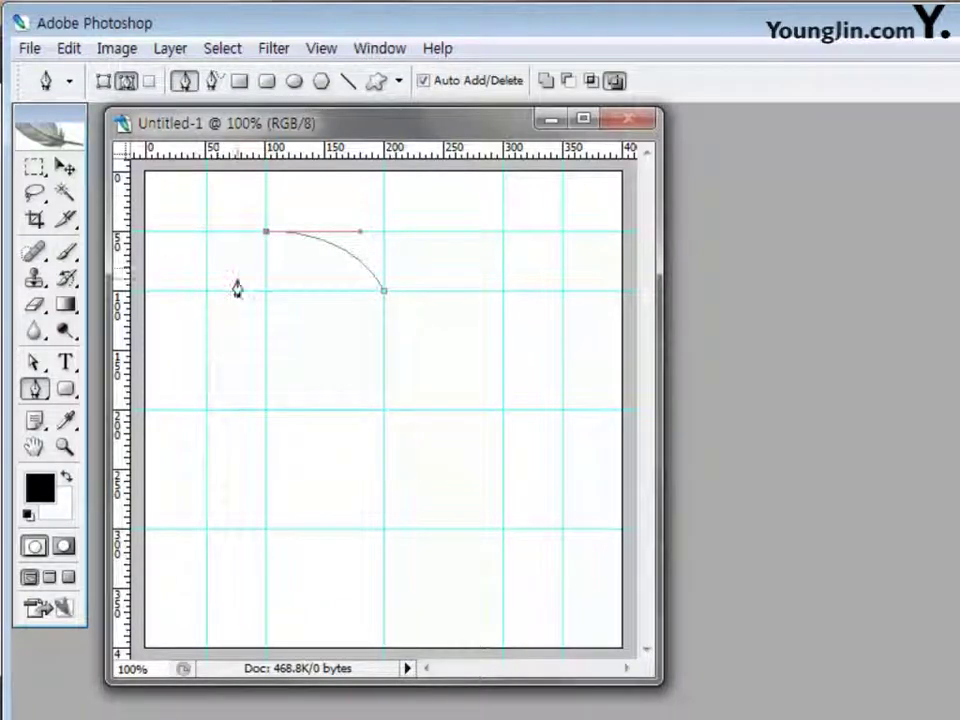
Step: Complete the heart's left half with curved anchors at 100, 200 and 200, 300 pixels, removing each anchor's outgoing handle
{"action": "left_click_drag", "start_coordinate": [266, 410], "coordinate": [475, 585]}
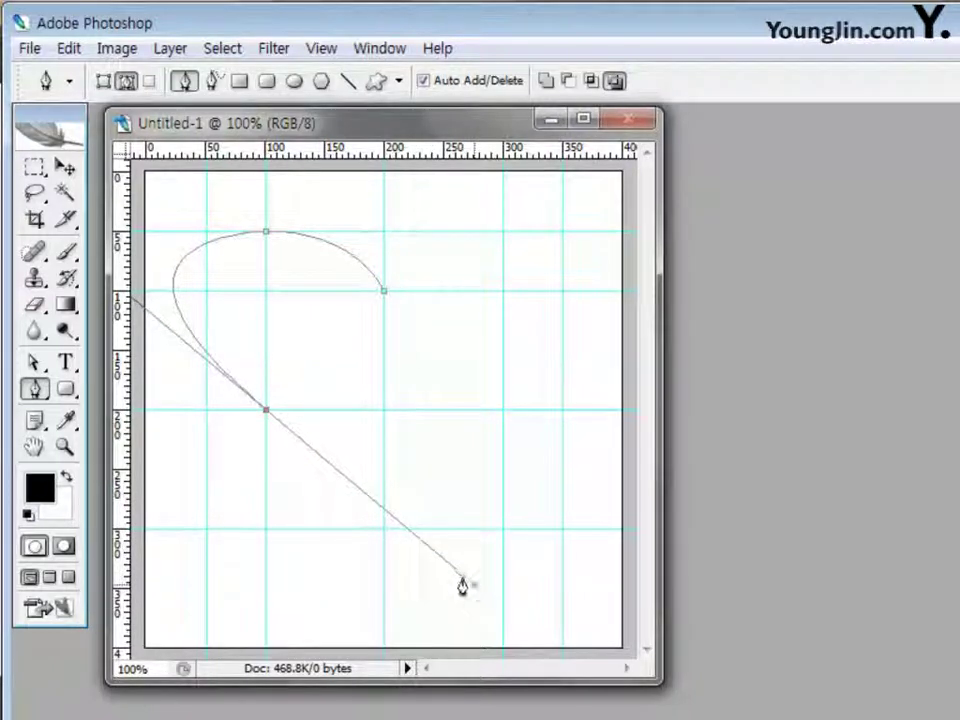
{"action": "left_click", "coordinate": [267, 412]}
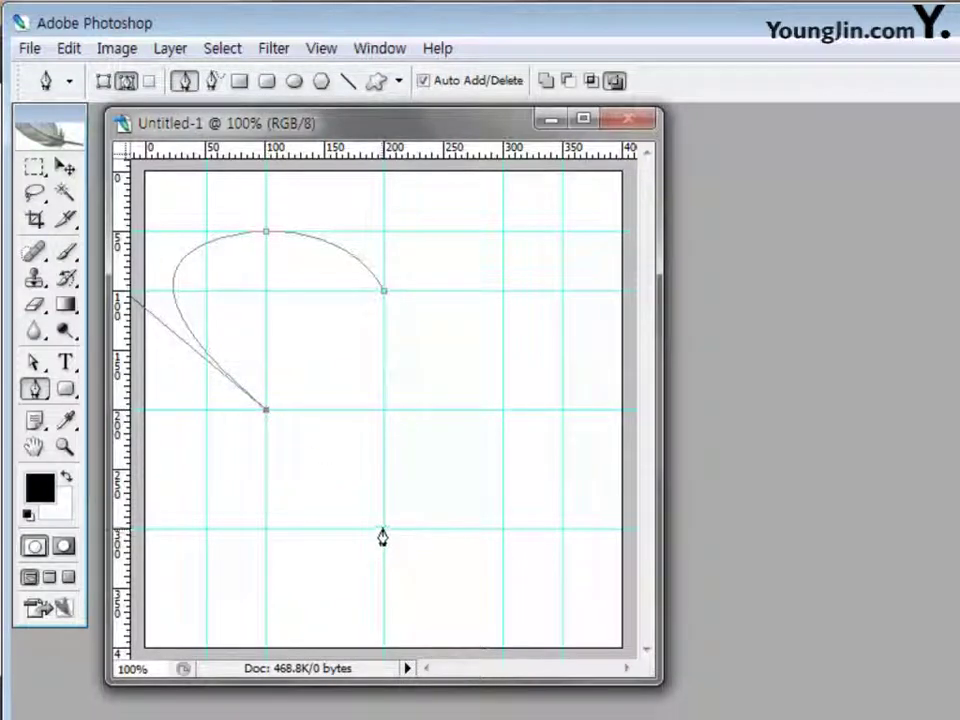
{"action": "left_click_drag", "start_coordinate": [383, 529], "coordinate": [397, 608]}
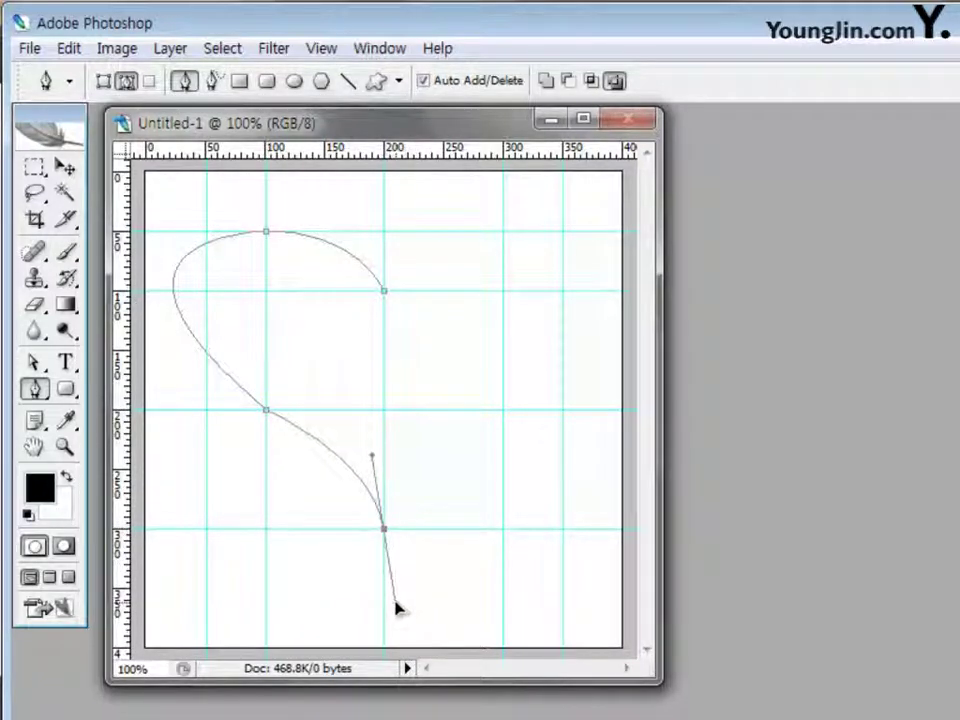
{"action": "left_click", "coordinate": [384, 529]}
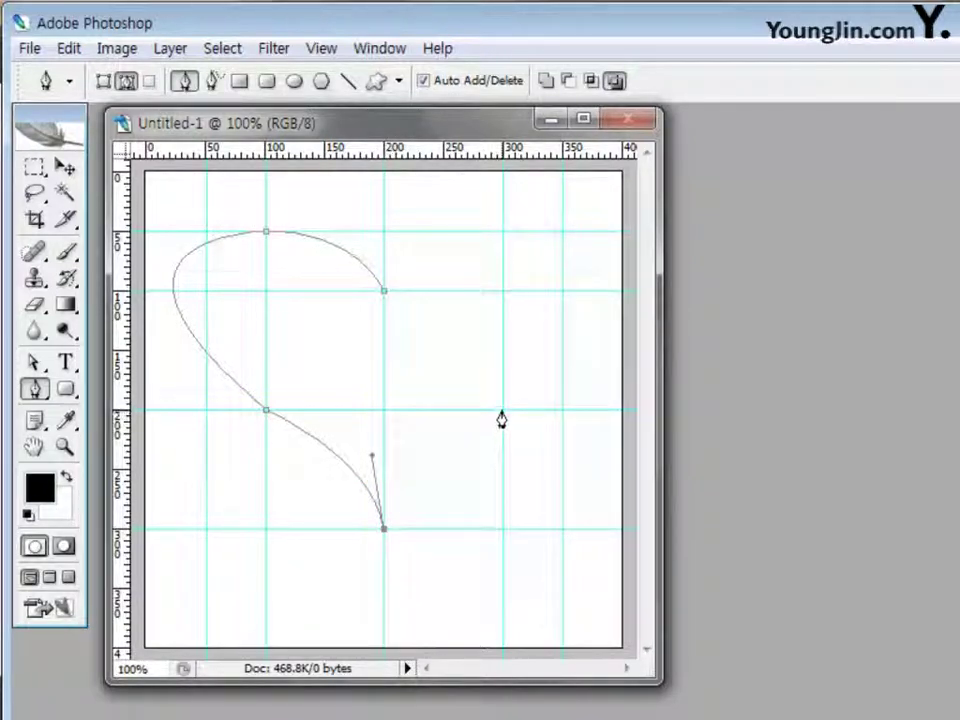
Step: Draw the heart's right half with curved anchors at 300, 200 and 300, 50 pixels, close the path at its starting anchor and deselect it
{"action": "left_click_drag", "start_coordinate": [503, 410], "coordinate": [600, 386]}
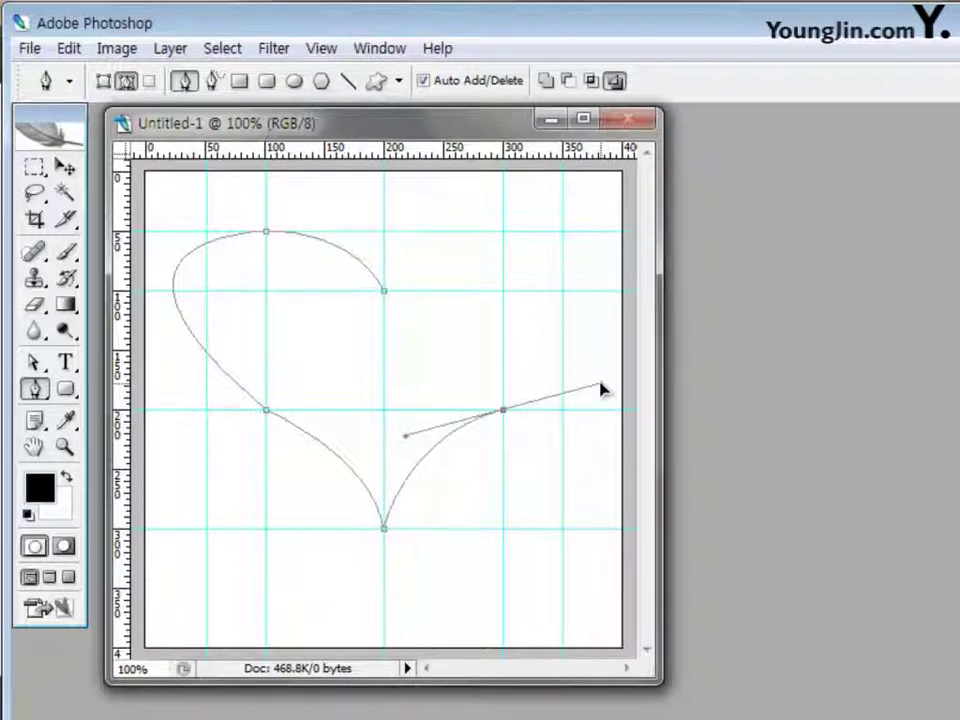
{"action": "left_click", "coordinate": [503, 411]}
{"action": "left_click_drag", "start_coordinate": [503, 231], "coordinate": [288, 198]}
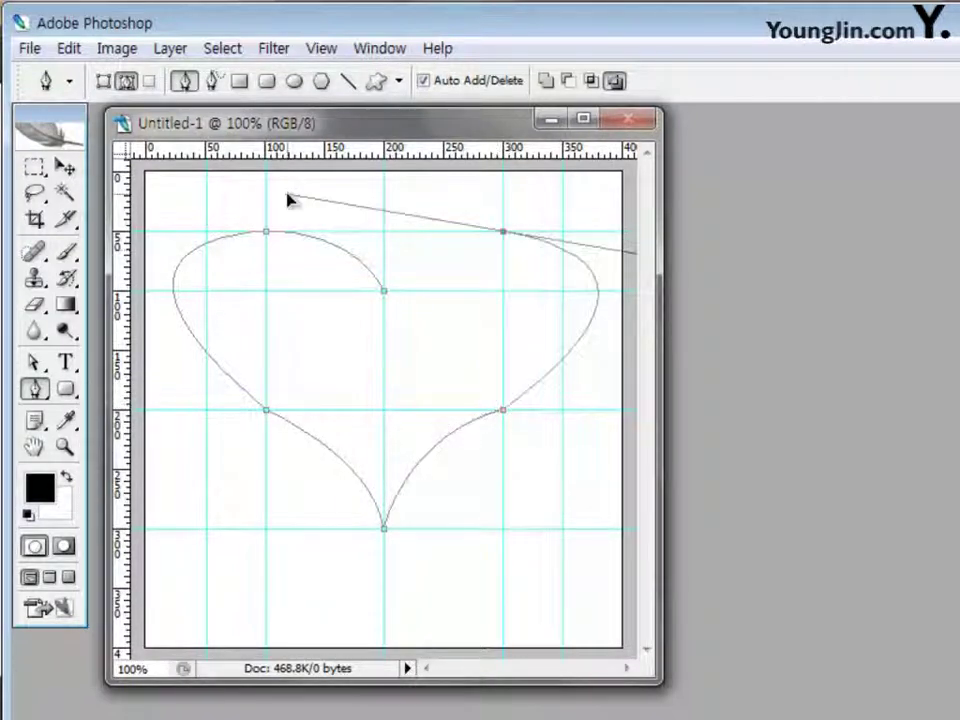
{"action": "left_click", "coordinate": [503, 232], "text": "alt"}
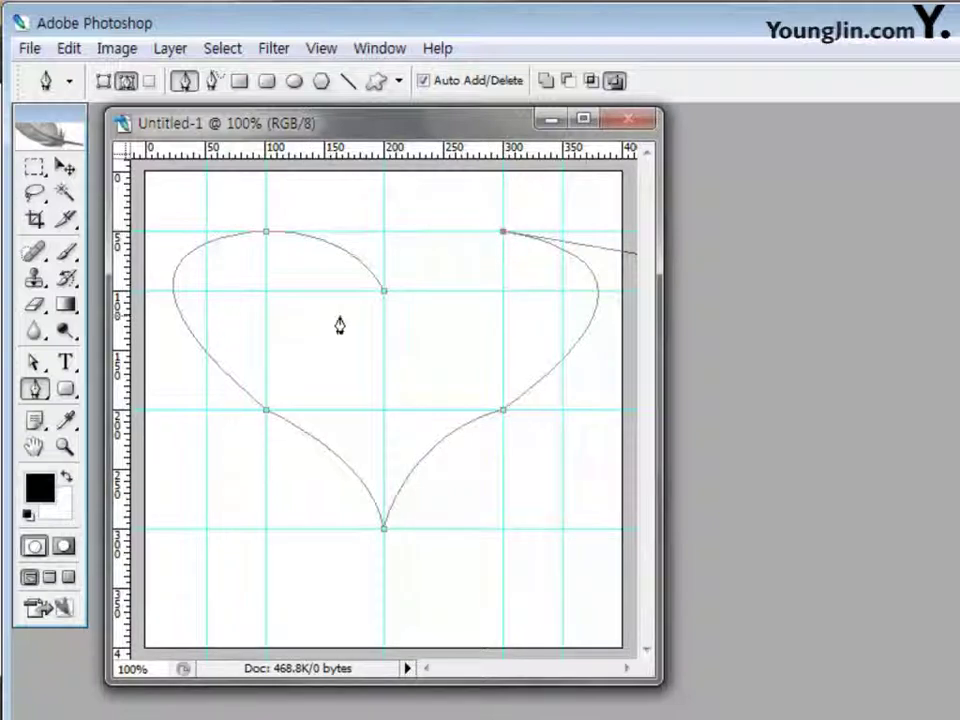
{"action": "left_click", "coordinate": [386, 292]}
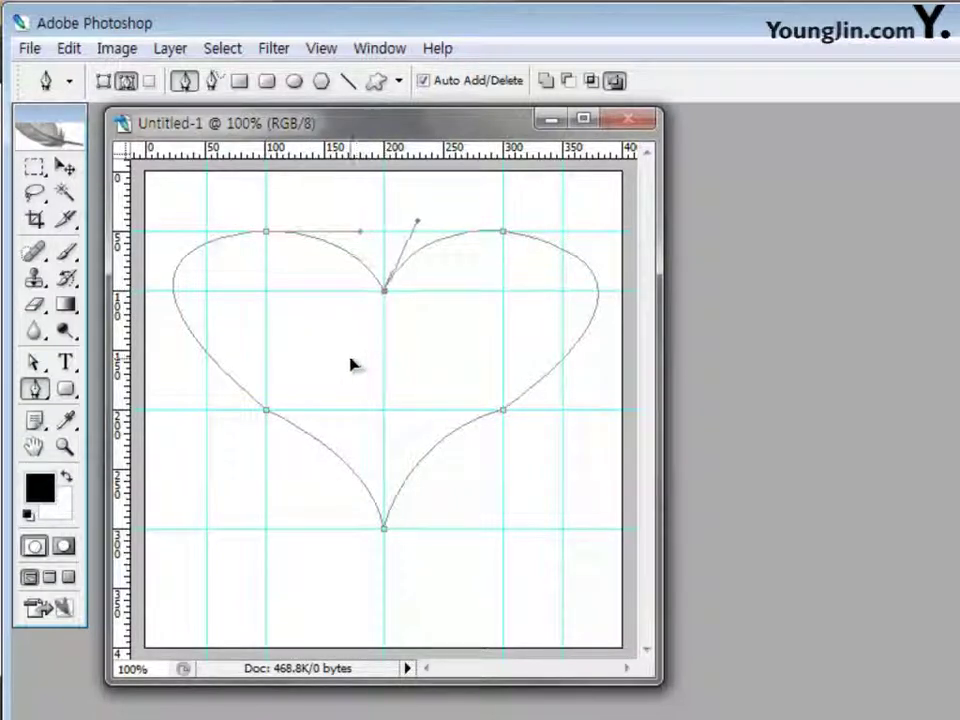
{"action": "left_click", "coordinate": [416, 421], "text": "ctrl"}
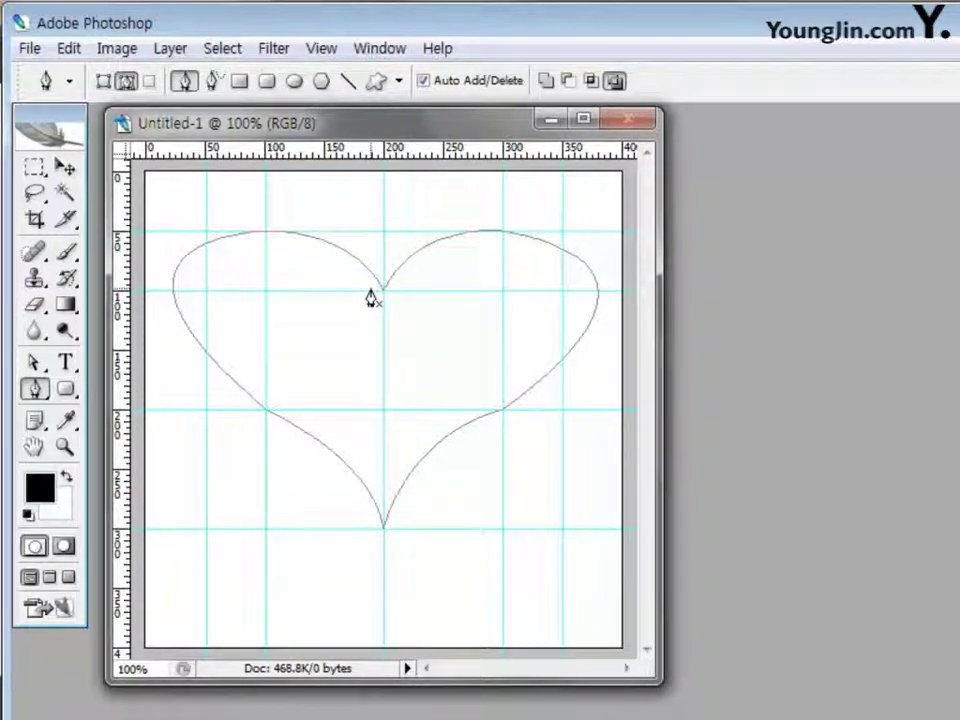
Step: Reshape the heart's right side with the Direct Selection tool by adjusting the lower anchor's inner handle and the upper anchor's outer handle
{"action": "left_click", "coordinate": [38, 366]}
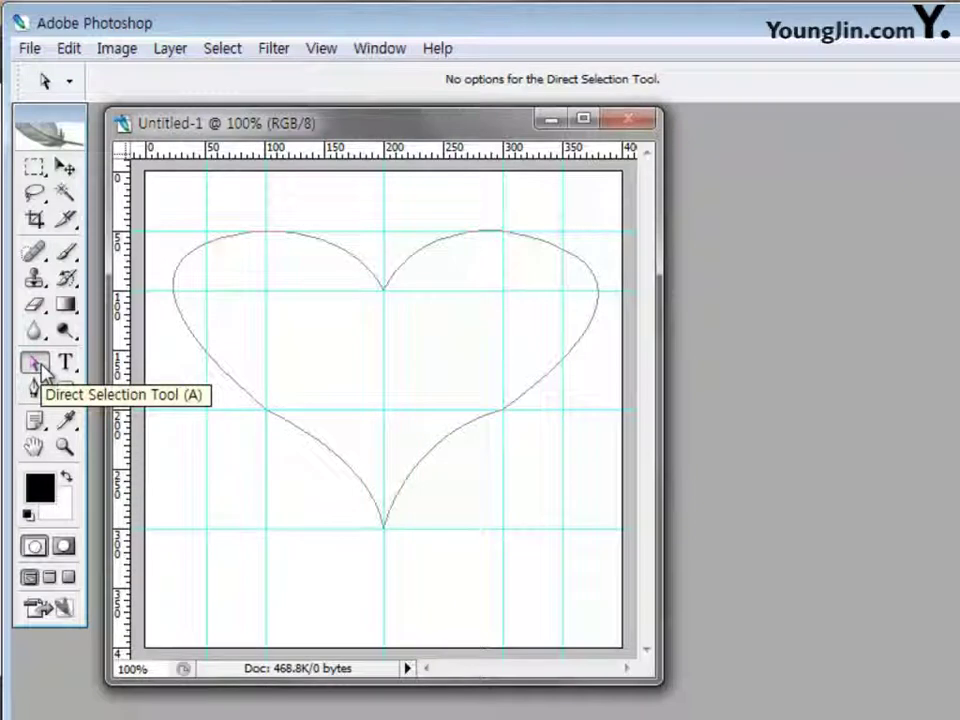
{"action": "left_click", "coordinate": [519, 404]}
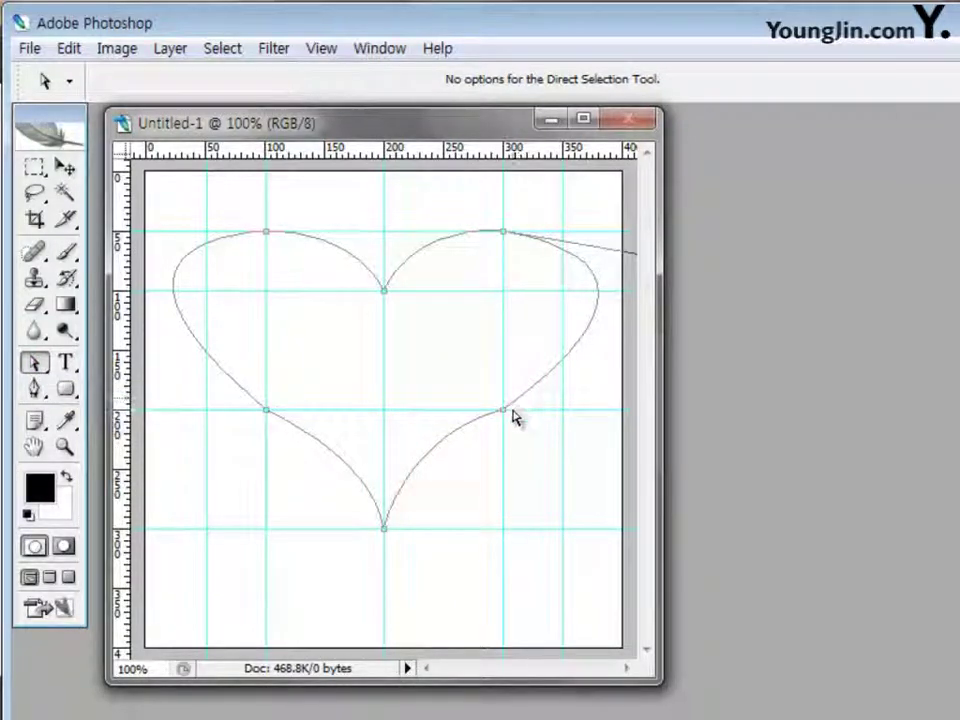
{"action": "left_click", "coordinate": [502, 410]}
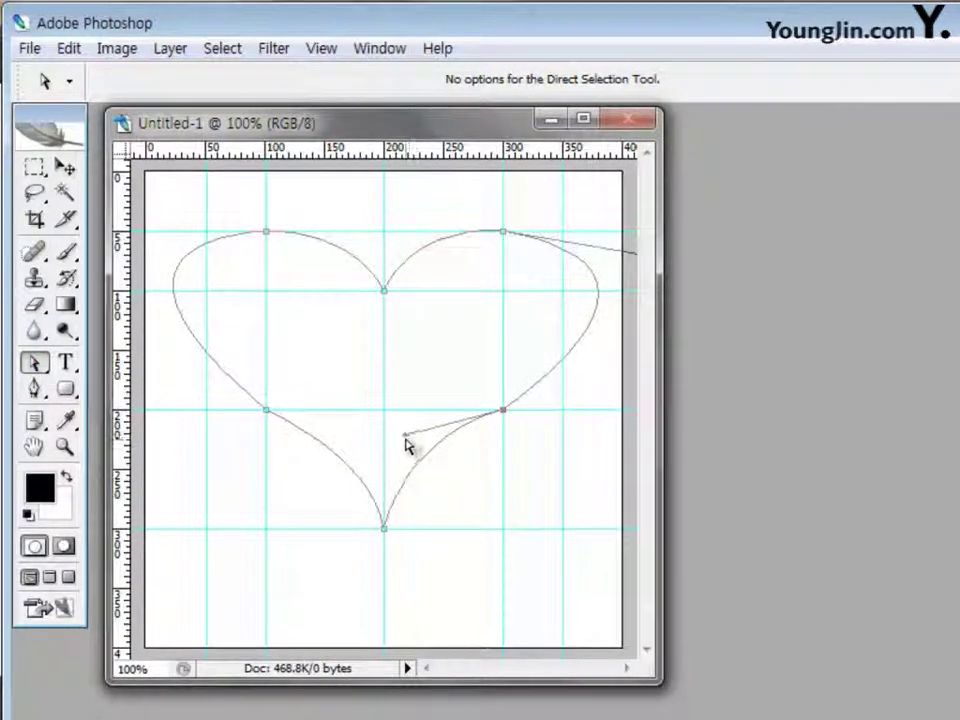
{"action": "mouse_move", "coordinate": [408, 436]}
{"action": "left_mouse_down"}
{"action": "mouse_move", "coordinate": [392, 470]}
{"action": "mouse_move", "coordinate": [411, 471]}
{"action": "mouse_move", "coordinate": [403, 463]}
{"action": "mouse_move", "coordinate": [415, 449]}
{"action": "left_mouse_up"}
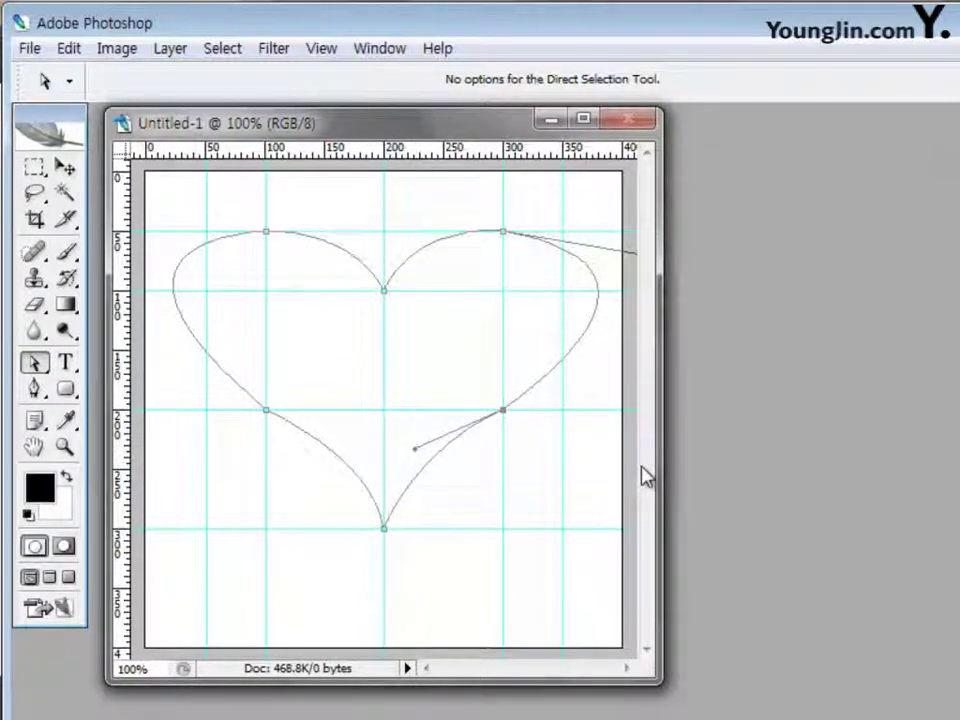
{"action": "left_click_drag", "start_coordinate": [660, 684], "coordinate": [900, 719]}
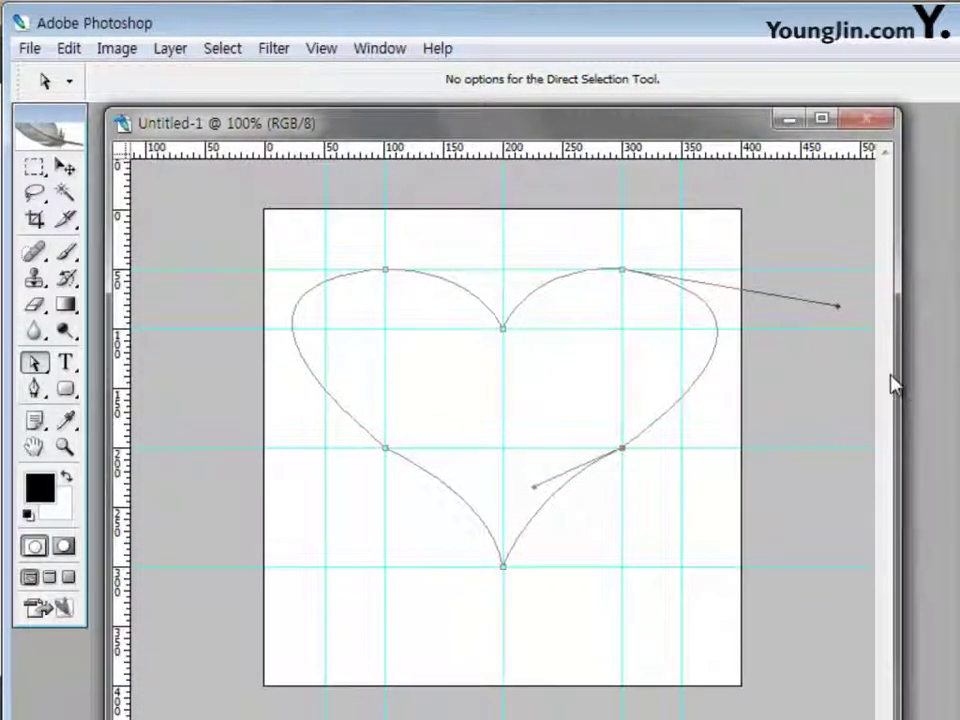
{"action": "left_click_drag", "start_coordinate": [840, 310], "coordinate": [830, 288]}
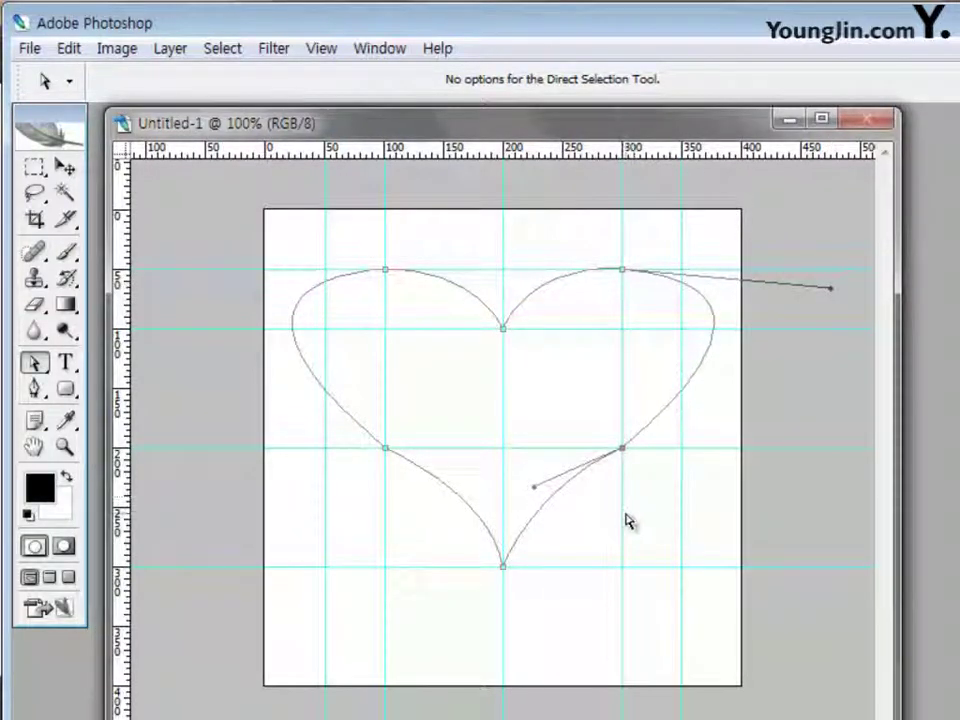
{"action": "left_click", "coordinate": [644, 566]}
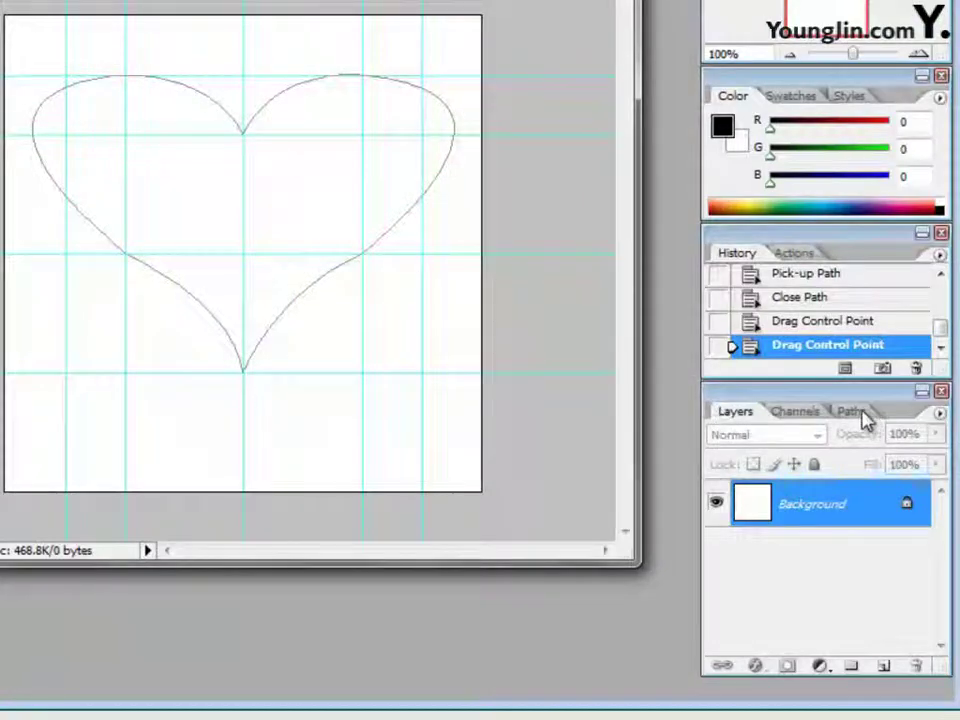
Step: Save the heart work path as Path 1
{"action": "left_click", "coordinate": [864, 415]}
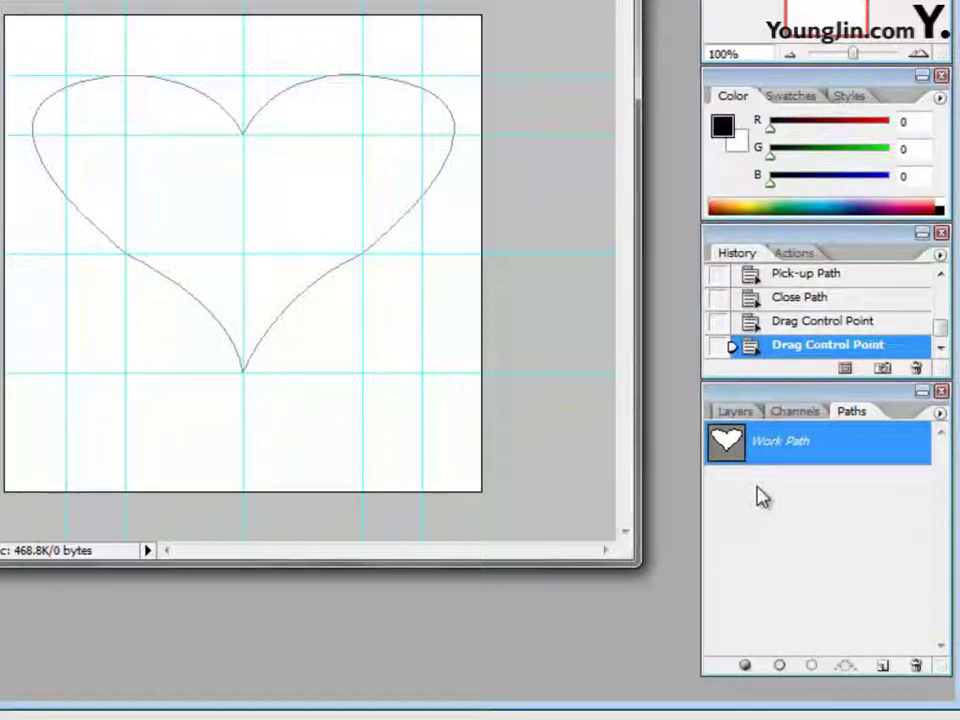
{"action": "double_click", "coordinate": [784, 442]}
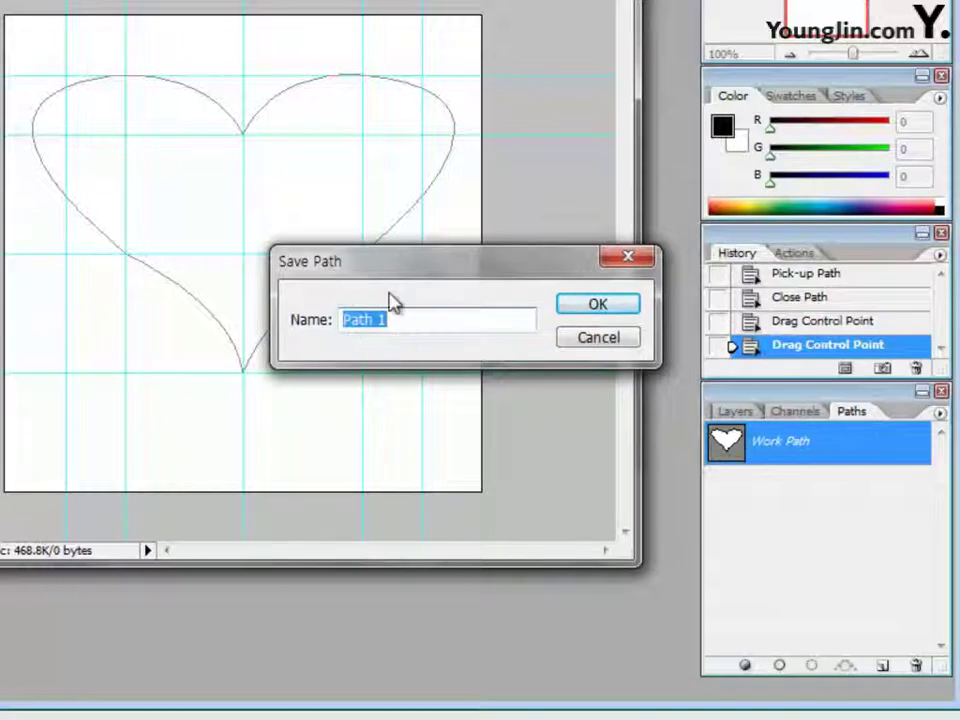
{"action": "left_click", "coordinate": [590, 306]}
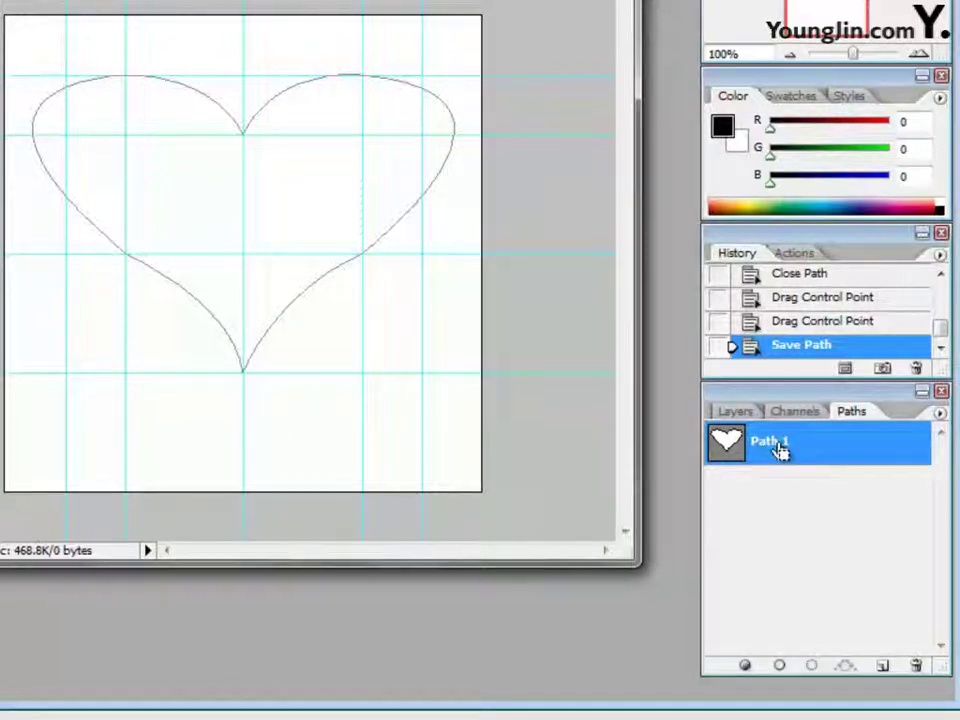
Step: Convert the heart path to a selection, fill it with a linear Spectrum gradient from its upper edge down to its tip, and deselect
{"action": "key", "text": "ctrl+Return"}
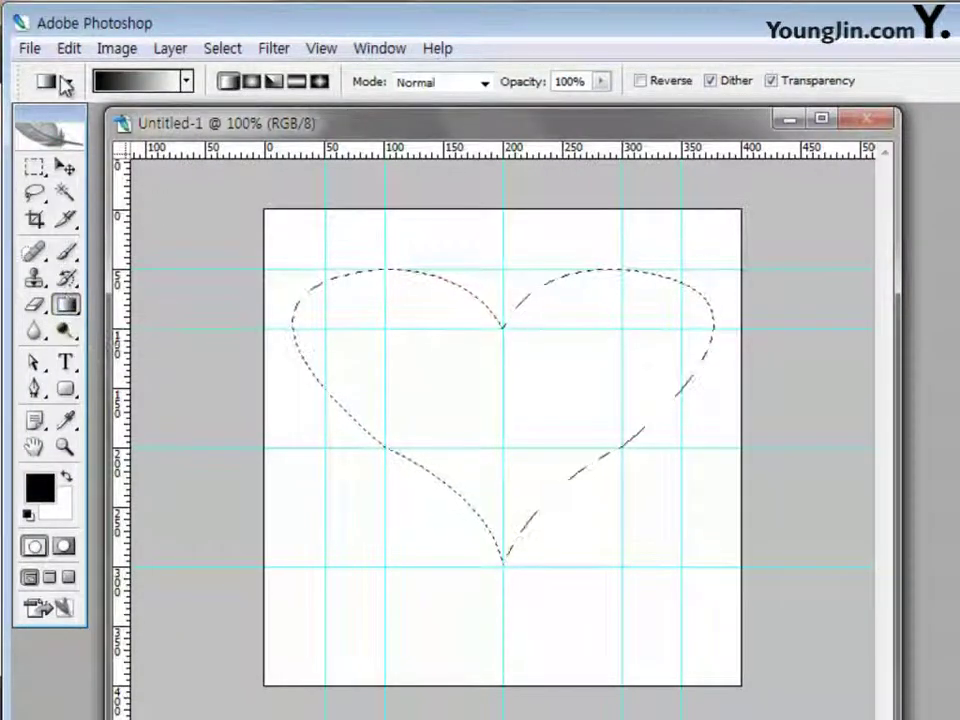
{"action": "left_click", "coordinate": [160, 85]}
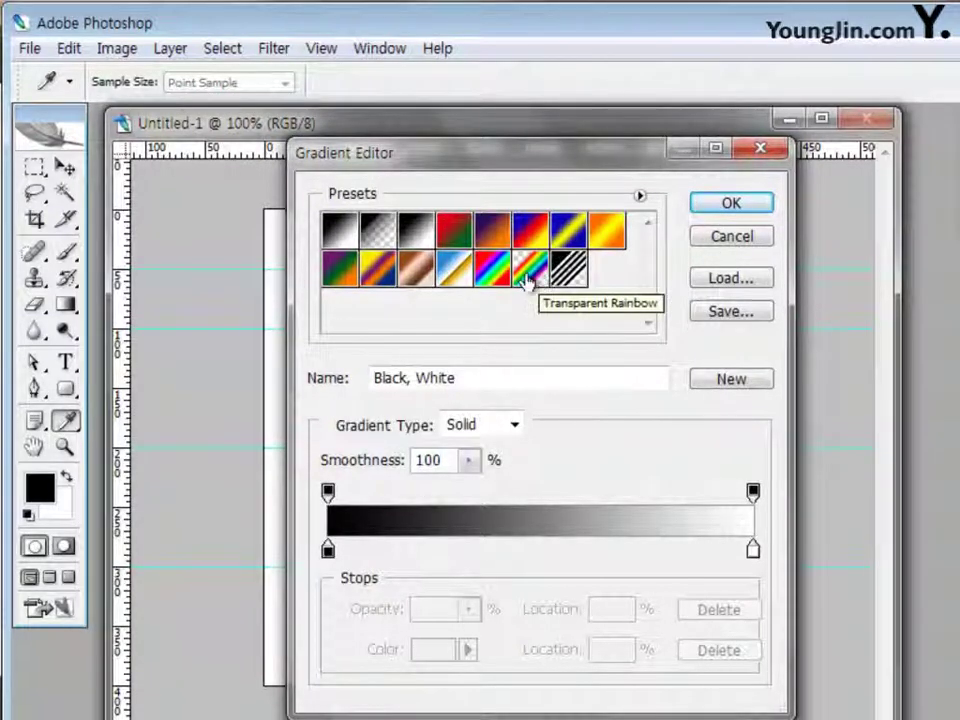
{"action": "left_click", "coordinate": [483, 270]}
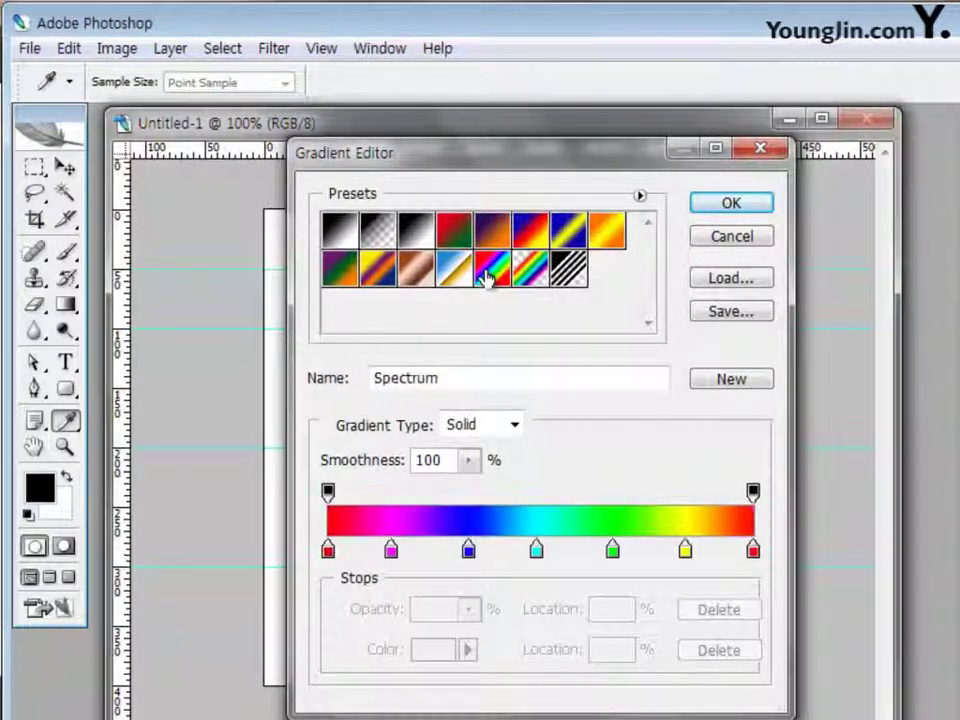
{"action": "left_click", "coordinate": [733, 205]}
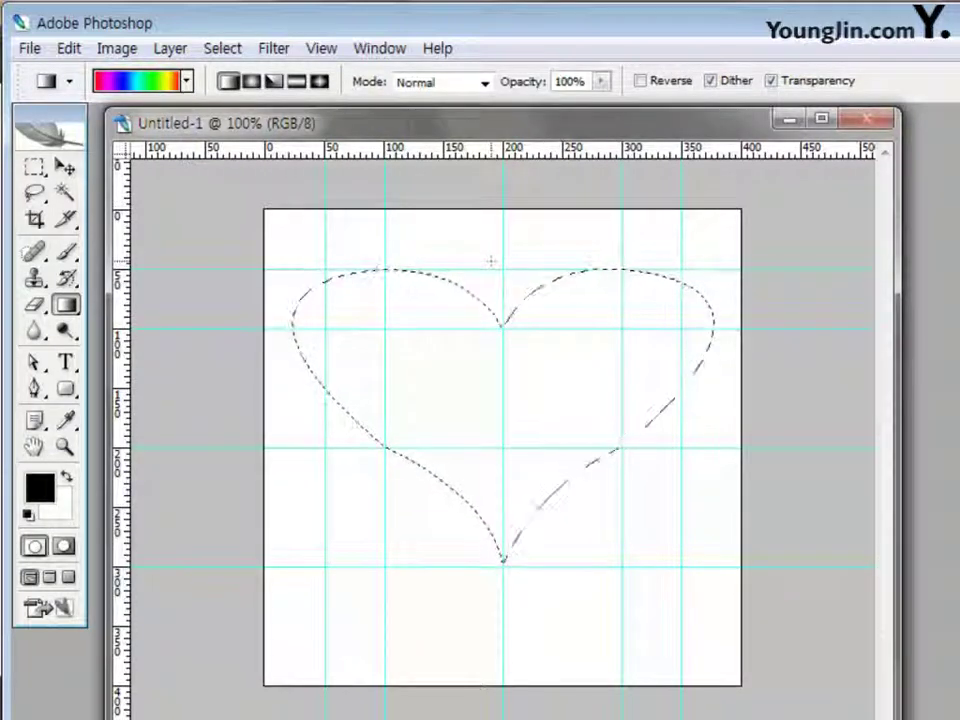
{"action": "left_click_drag", "start_coordinate": [491, 267], "coordinate": [491, 562]}
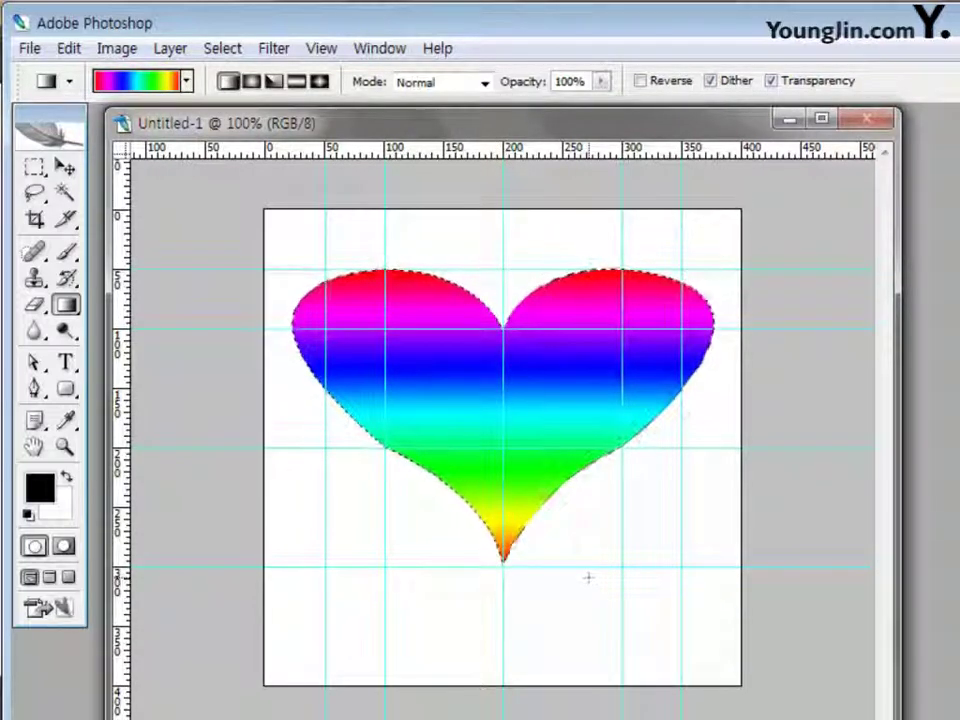
{"action": "key", "text": "ctrl+d"}
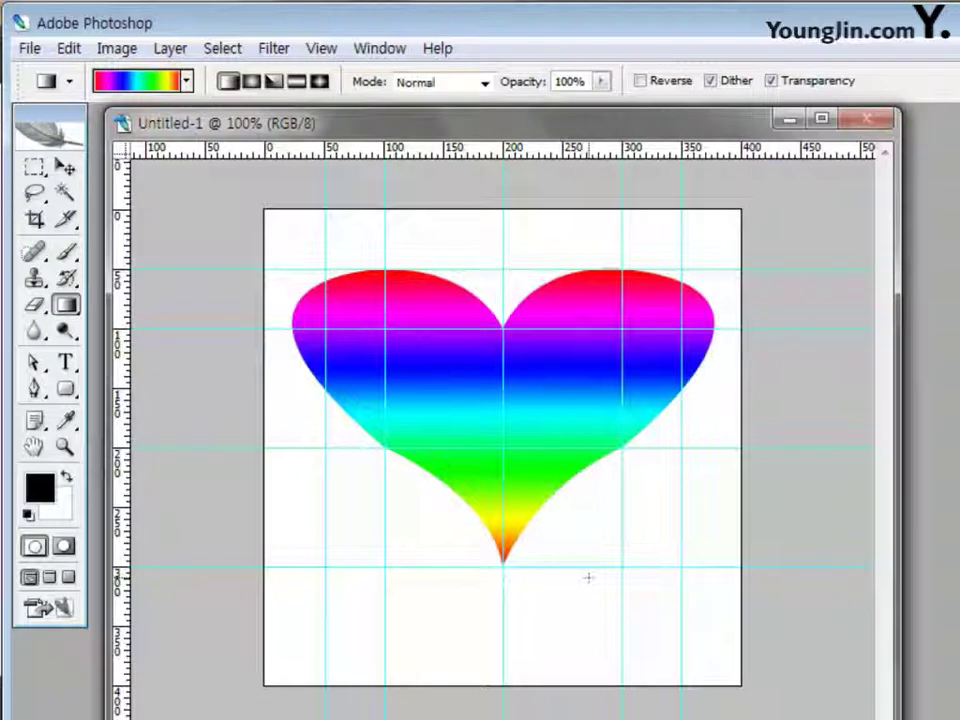
Step: Hide the guides on the finished heart image
{"action": "key", "text": "ctrl+semicolon"}
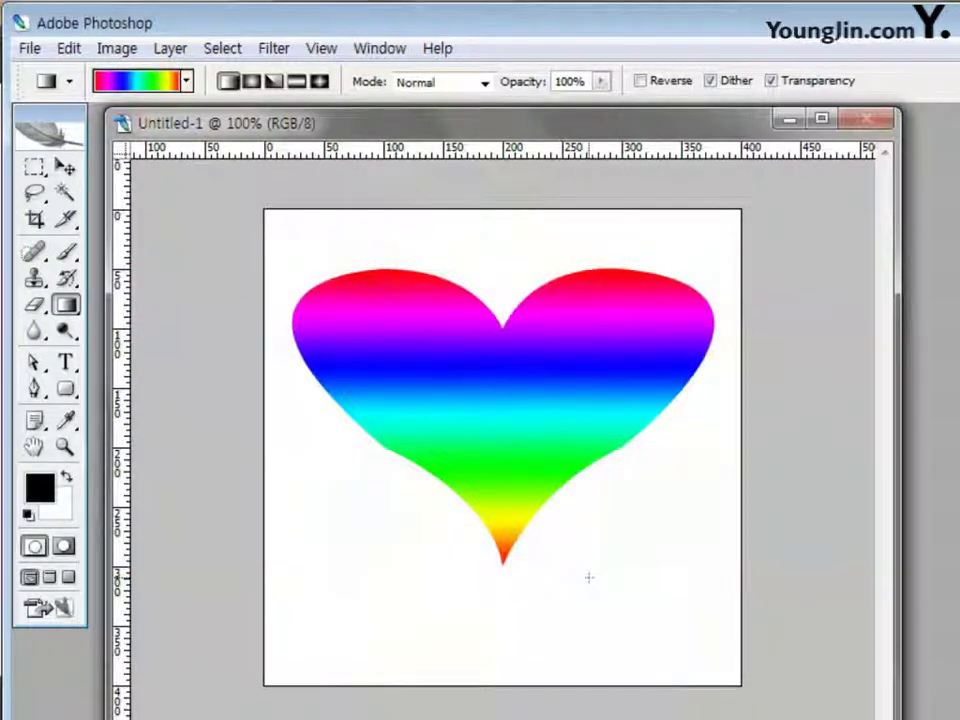
{"action": "left_click", "coordinate": [325, 48]}
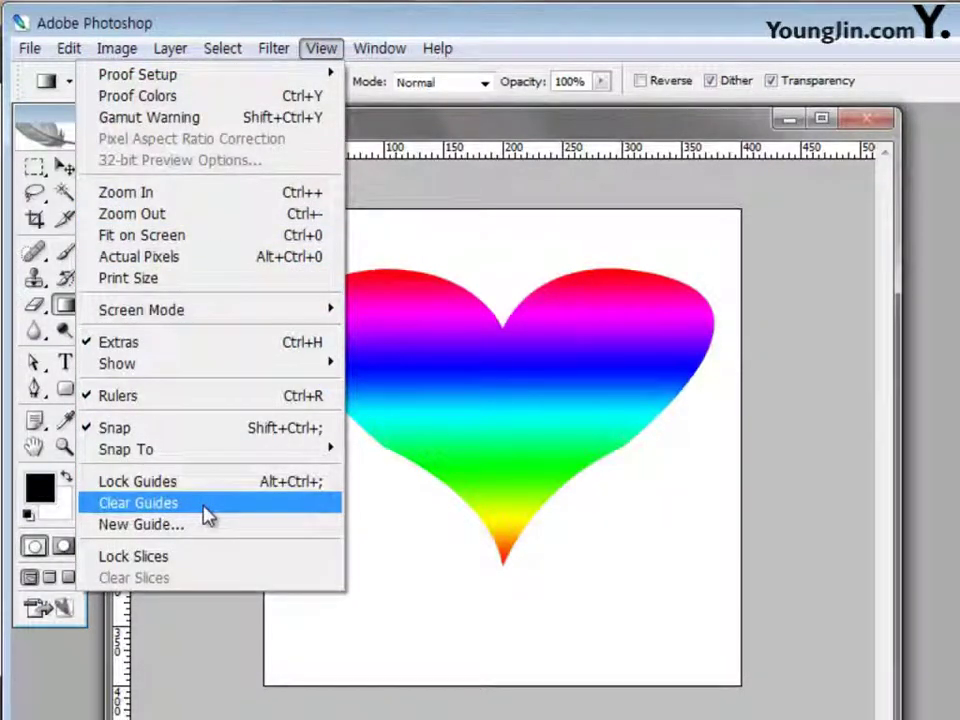
{"action": "left_click", "coordinate": [44, 690]}
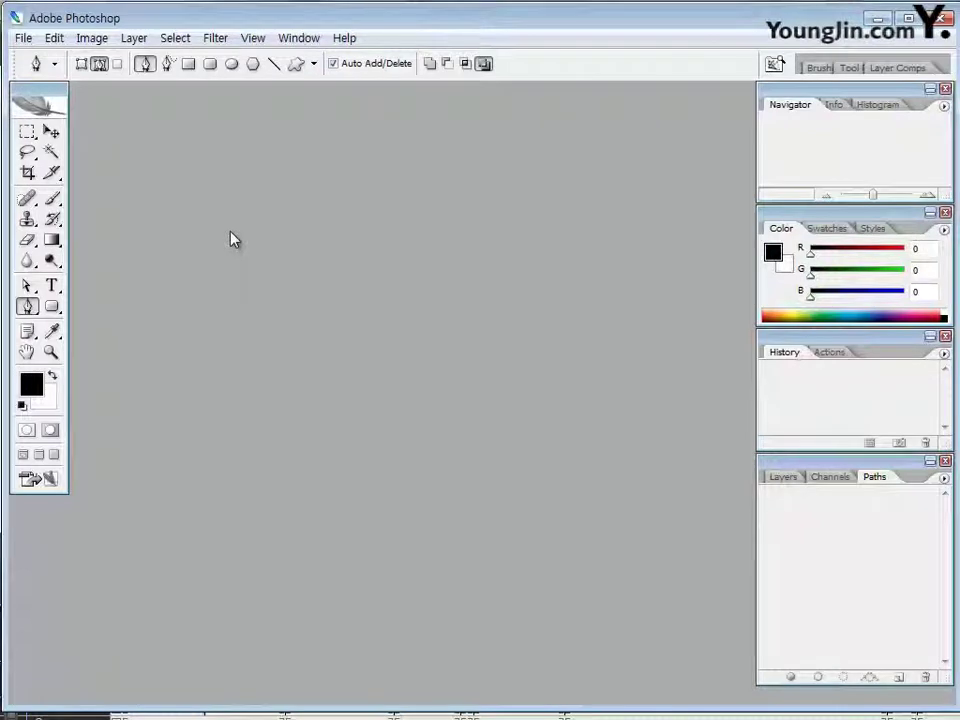
Step: Open 2급-1.JPG and 2급-2.JPG together and move both image windows down to free space for another document
{"action": "double_click", "coordinate": [272, 250]}
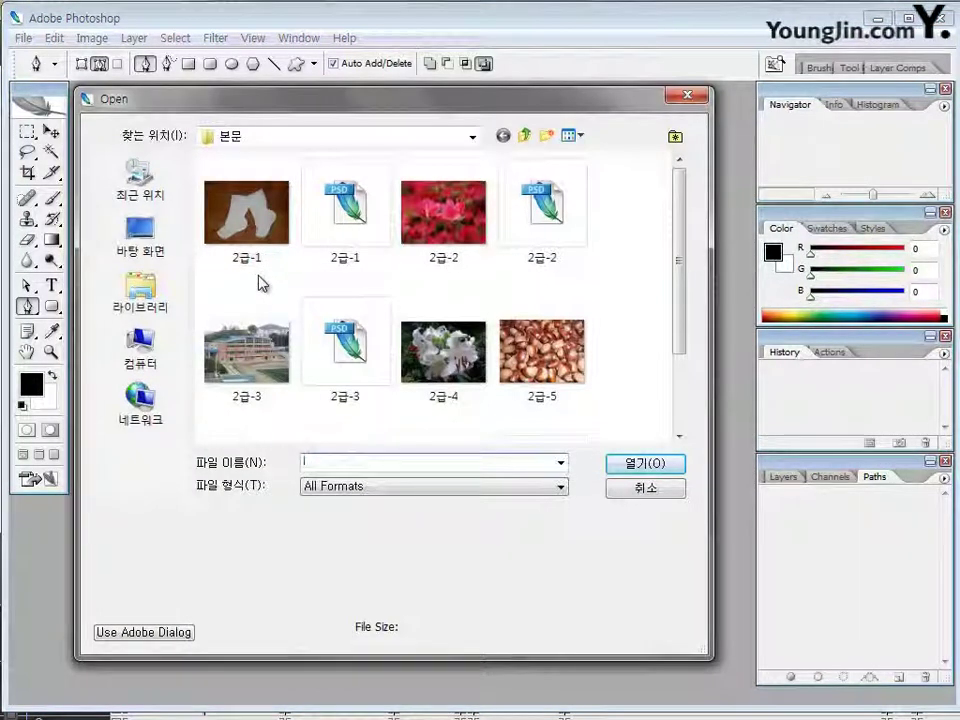
{"action": "left_click", "coordinate": [250, 247]}
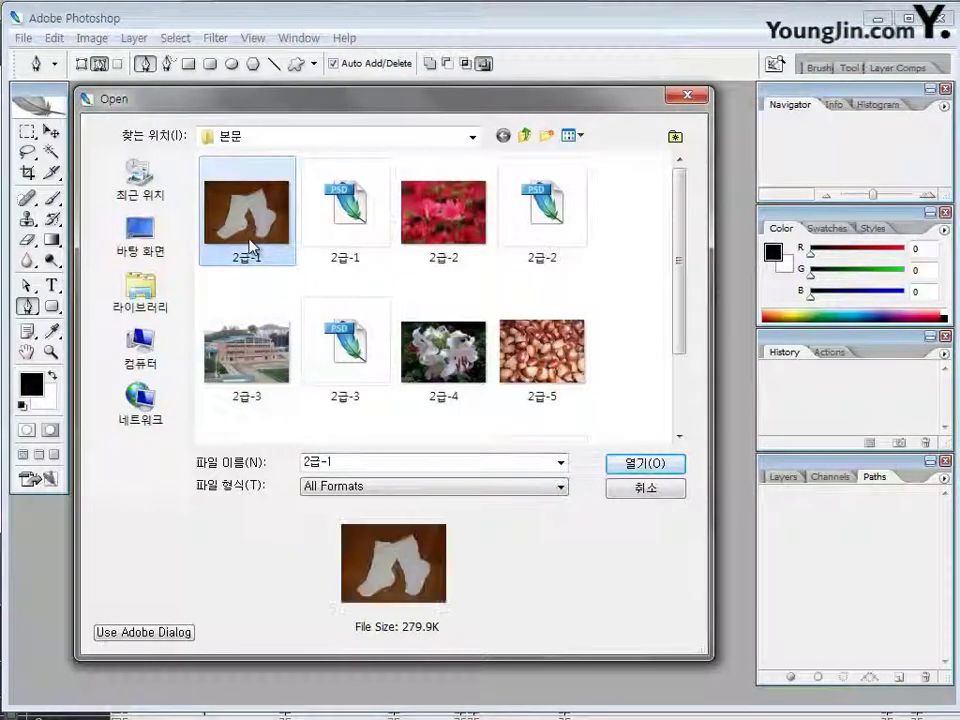
{"action": "left_click", "coordinate": [474, 254], "text": "ctrl"}
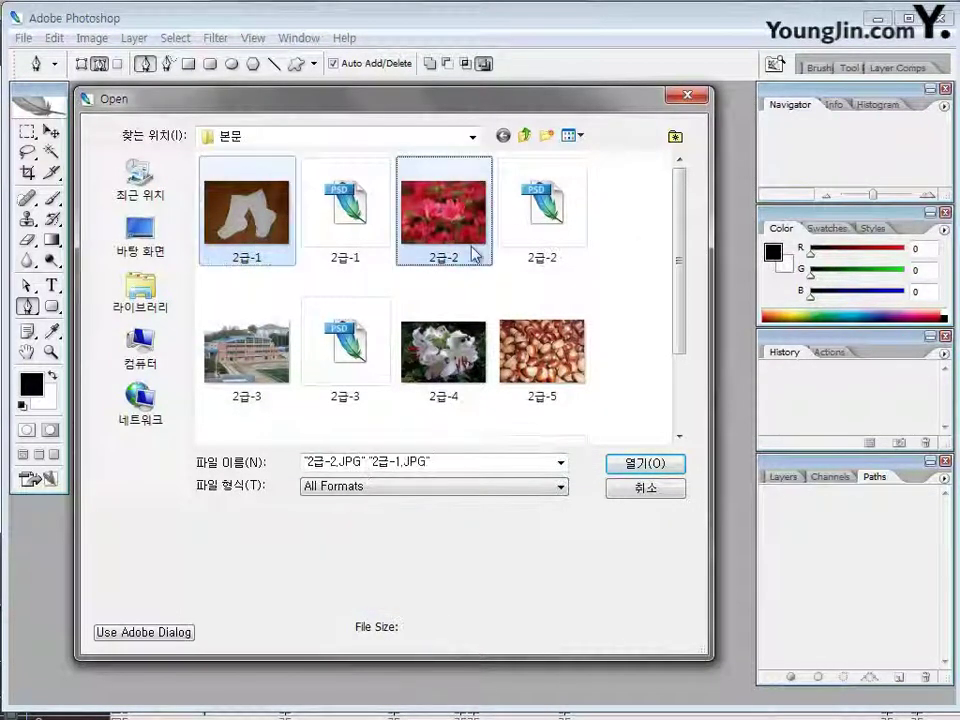
{"action": "left_click", "coordinate": [643, 463]}
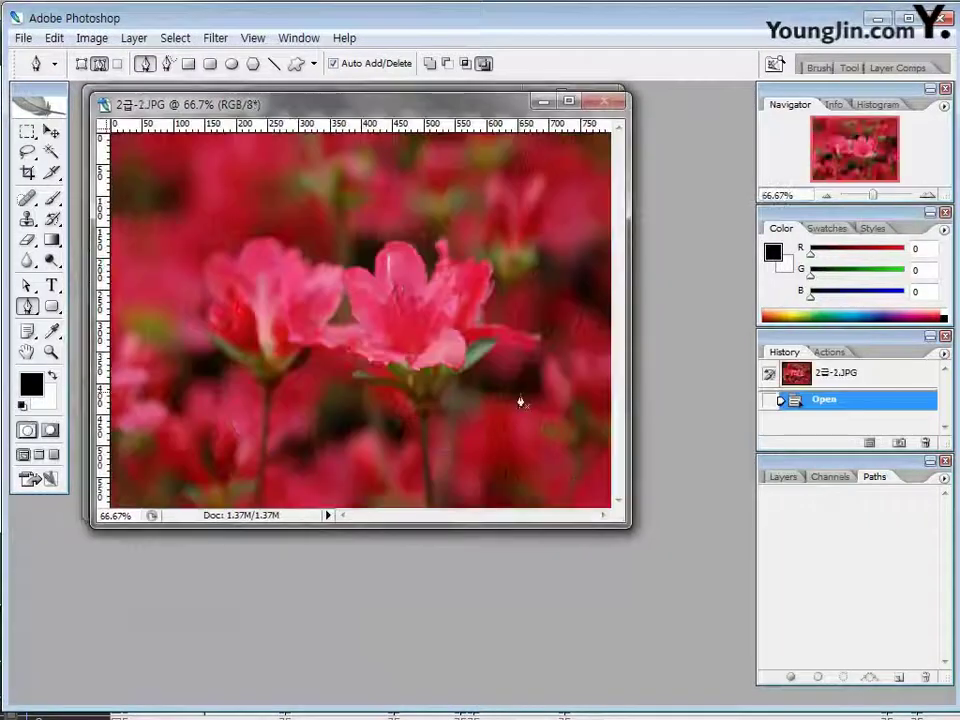
{"action": "left_click_drag", "start_coordinate": [286, 102], "coordinate": [390, 445]}
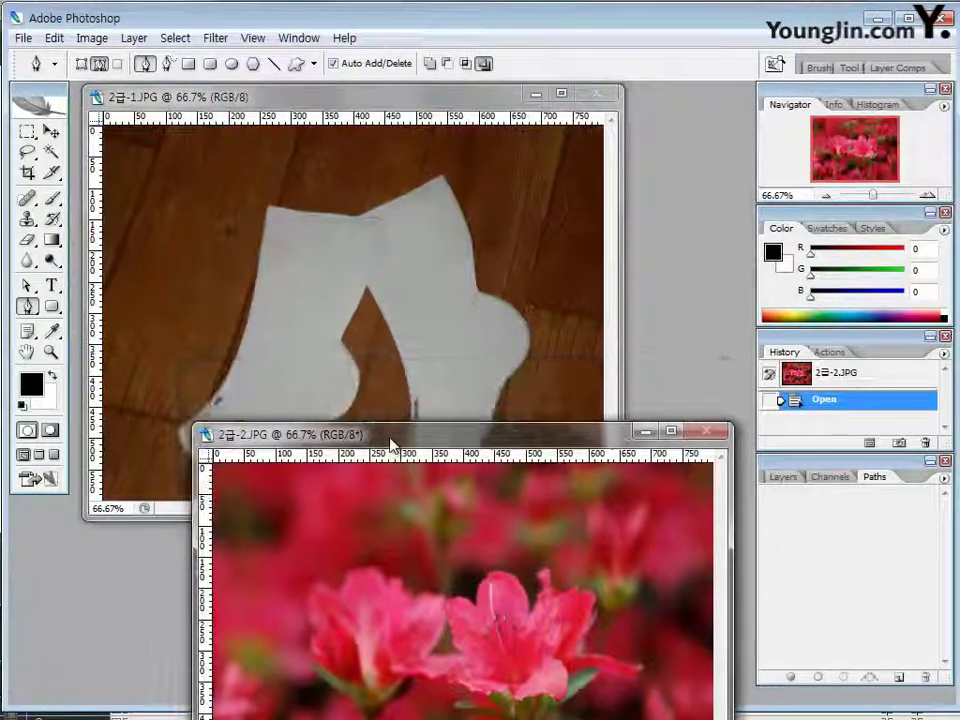
{"action": "left_click", "coordinate": [51, 132]}
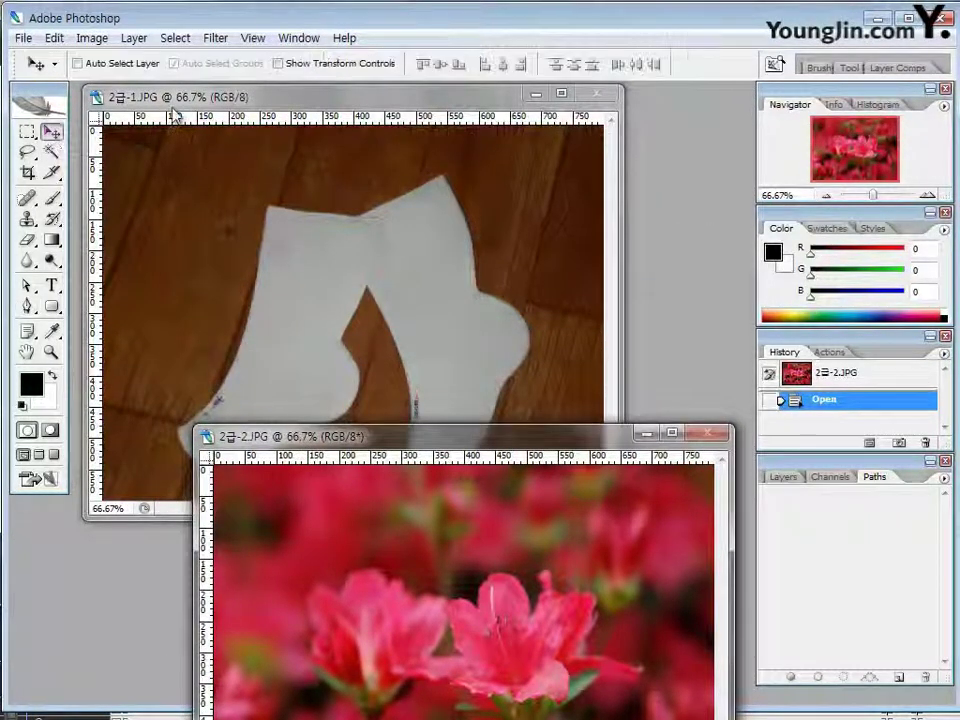
{"action": "left_click_drag", "start_coordinate": [290, 109], "coordinate": [214, 449]}
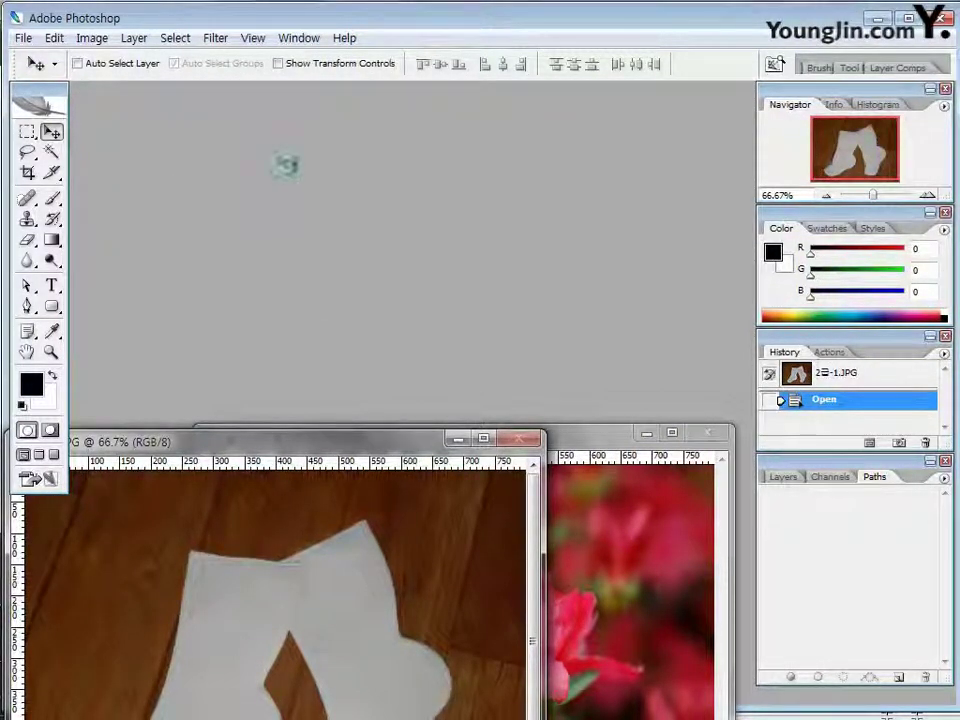
Step: Create a white 800 × 600 pixel RGB document at 72 pixels/inch, then enlarge and reposition its window around the canvas
{"action": "key", "text": "ctrl+n"}
{"action": "left_click_drag", "start_coordinate": [326, 225], "coordinate": [188, 225]}
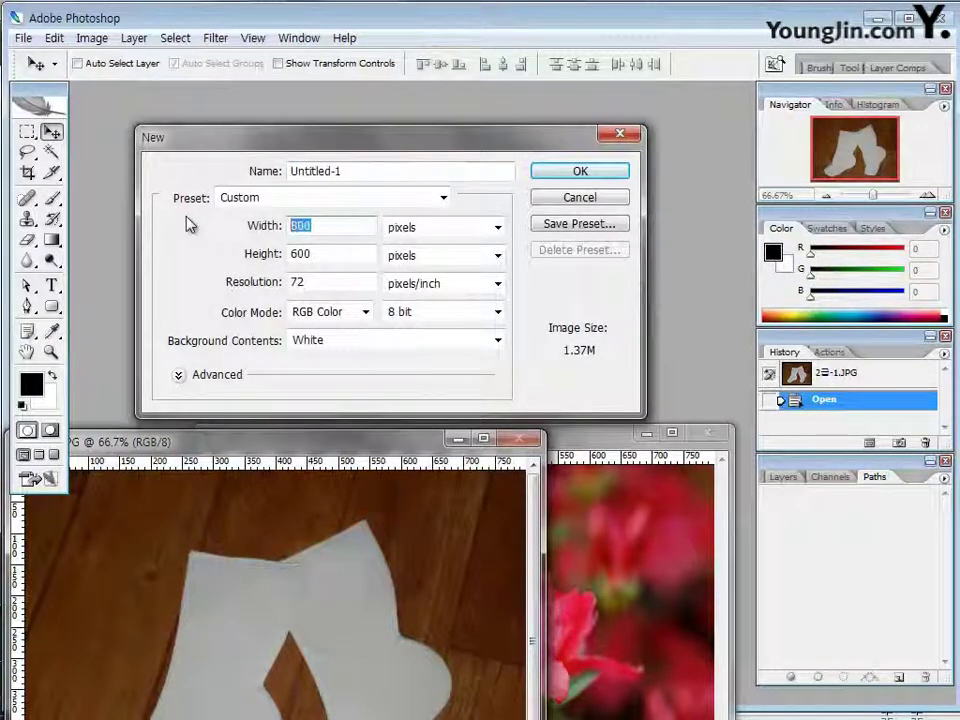
{"action": "type", "text": "800"}
{"action": "key", "text": "Tab"}
{"action": "key", "text": "Tab"}
{"action": "type", "text": "600"}
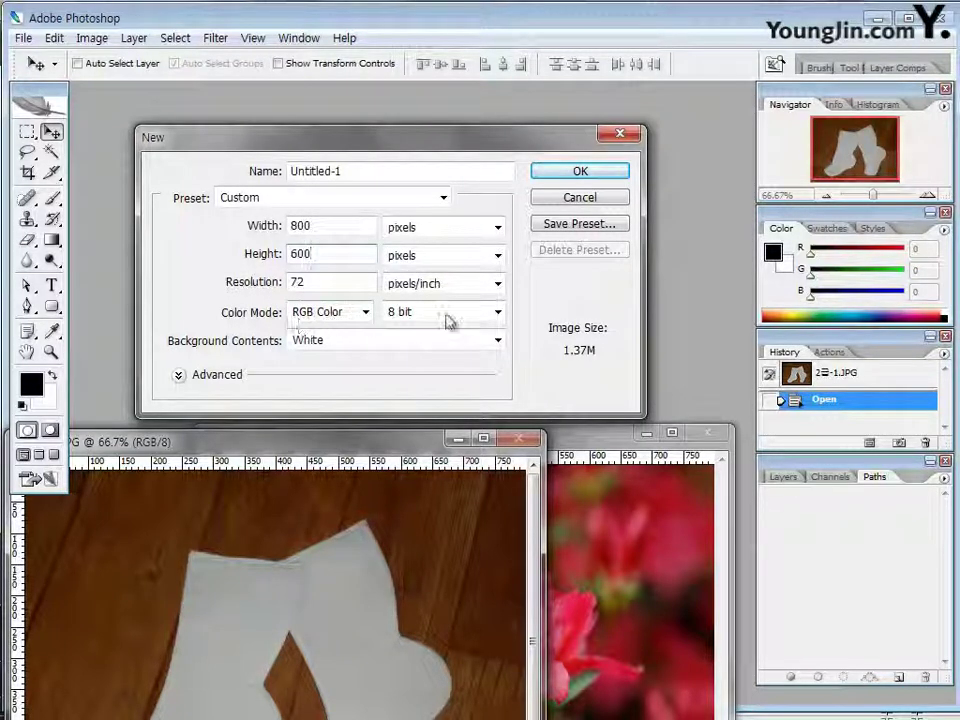
{"action": "left_click", "coordinate": [581, 172]}
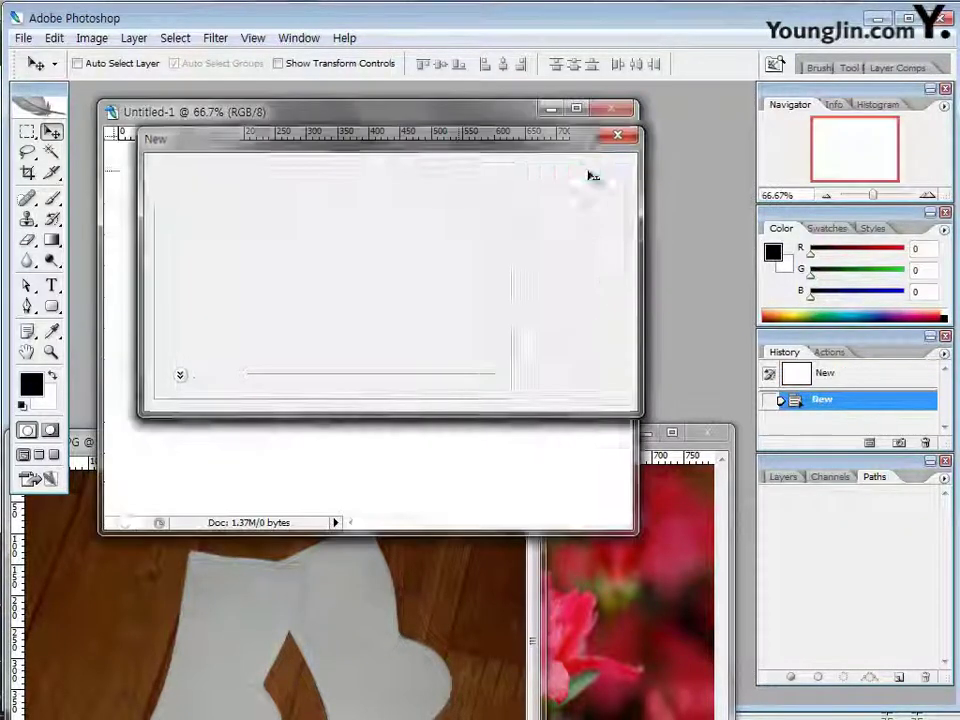
{"action": "left_click_drag", "start_coordinate": [630, 523], "coordinate": [657, 553]}
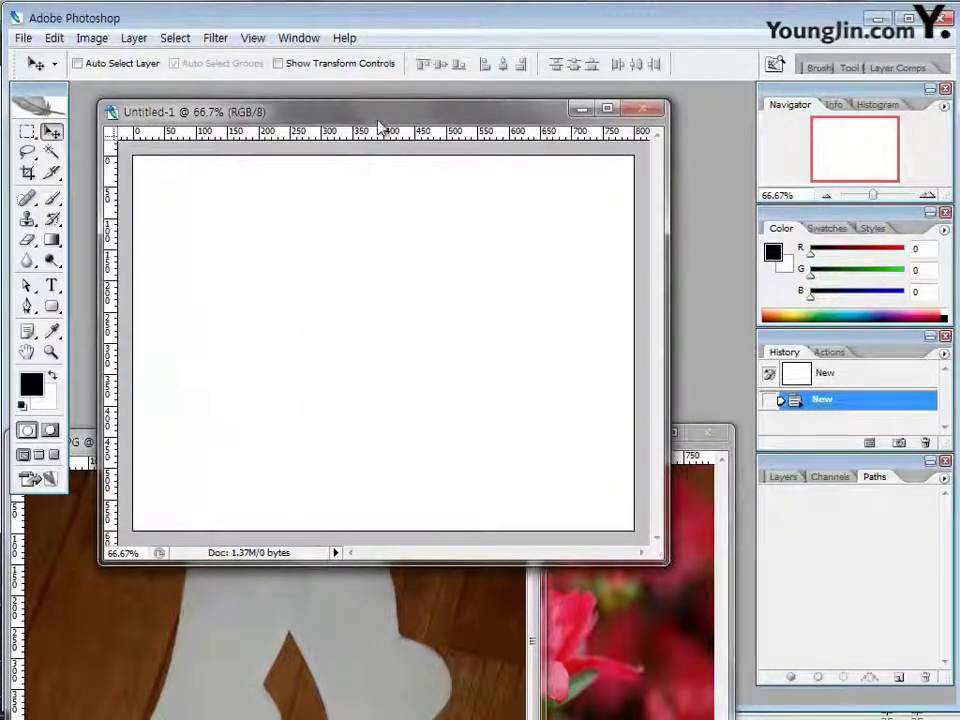
{"action": "left_click_drag", "start_coordinate": [378, 118], "coordinate": [354, 100]}
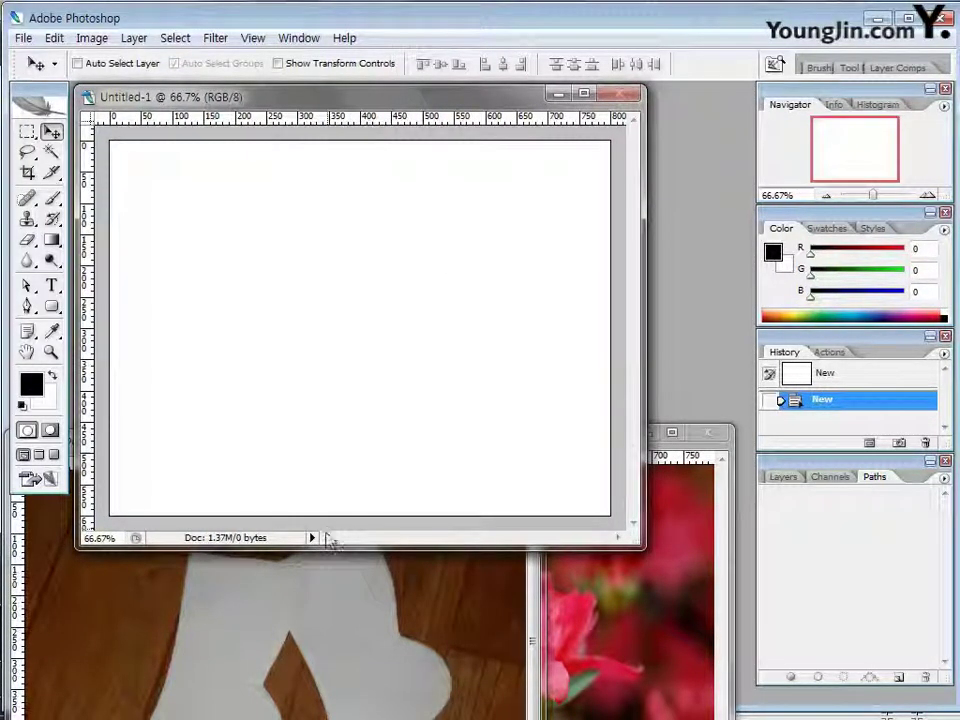
Step: Copy the socks photo from 2급-1.JPG into the new document with the Move tool and align it to cover the canvas
{"action": "left_click", "coordinate": [287, 634]}
{"action": "left_click_drag", "start_coordinate": [272, 449], "coordinate": [428, 444]}
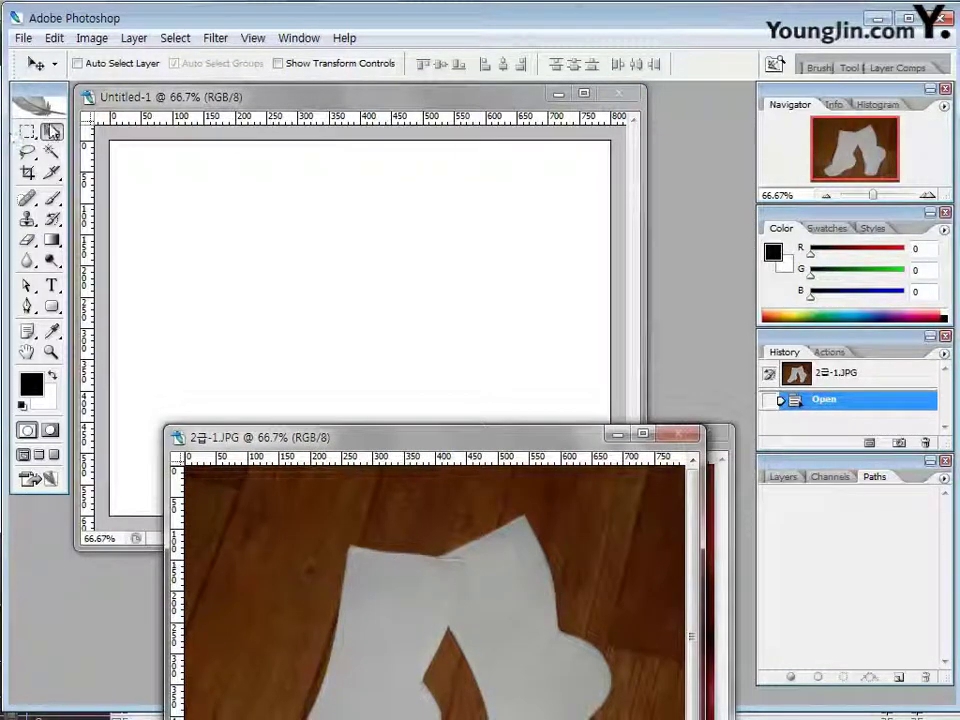
{"action": "left_click_drag", "start_coordinate": [420, 580], "coordinate": [424, 317]}
{"action": "left_click_drag", "start_coordinate": [461, 357], "coordinate": [488, 337]}
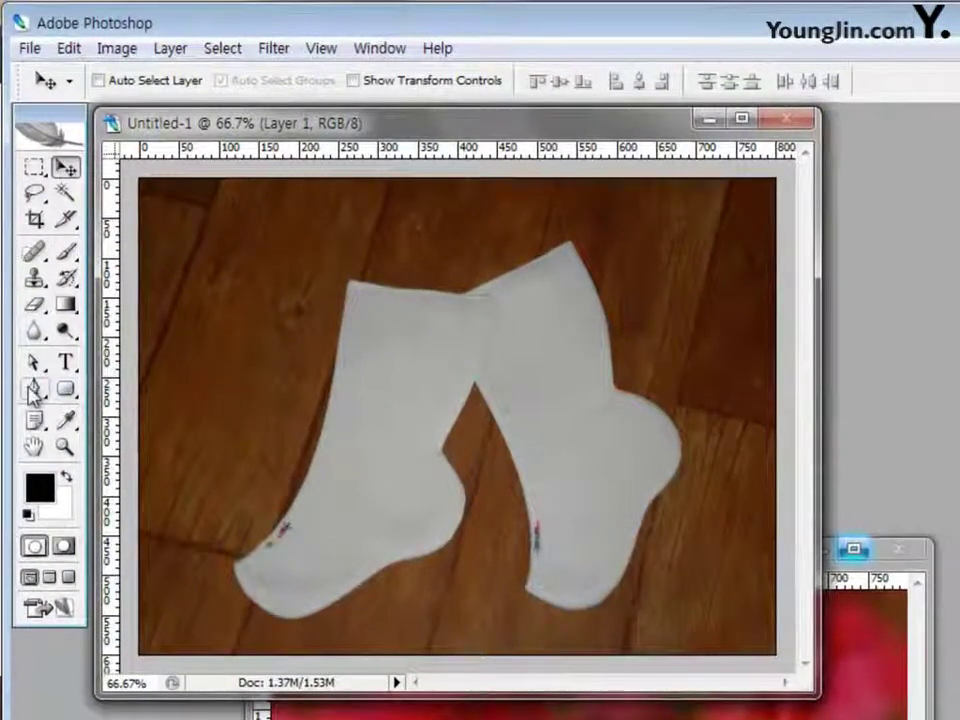
Step: With the Pen tool in Paths mode, trace the left sock's cuff from where the socks meet to its outer corner
{"action": "left_click", "coordinate": [34, 391]}
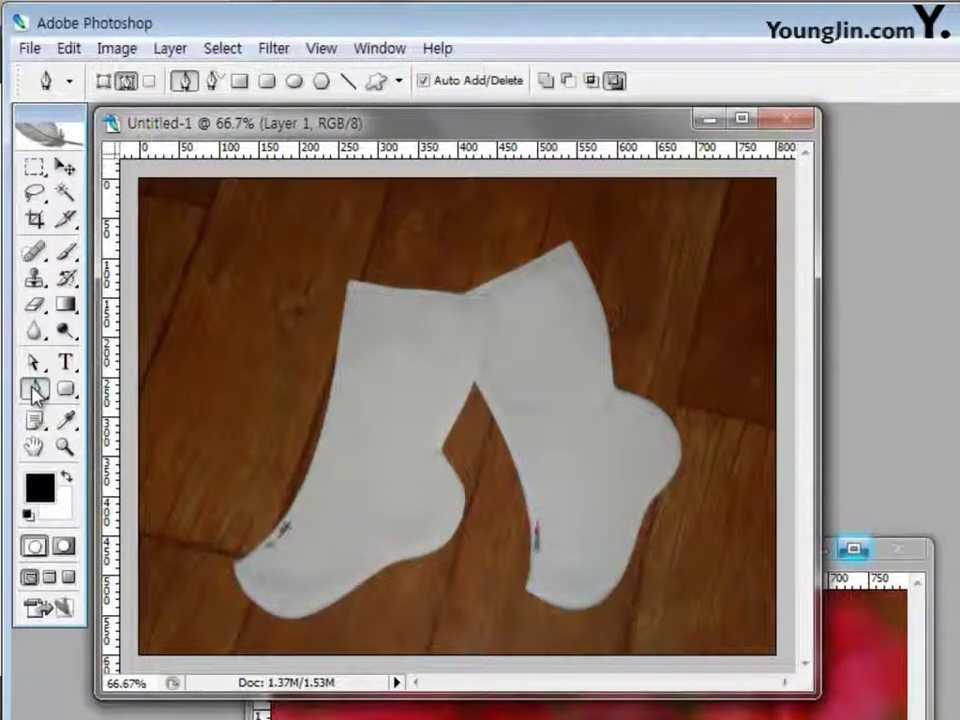
{"action": "left_click", "coordinate": [124, 84]}
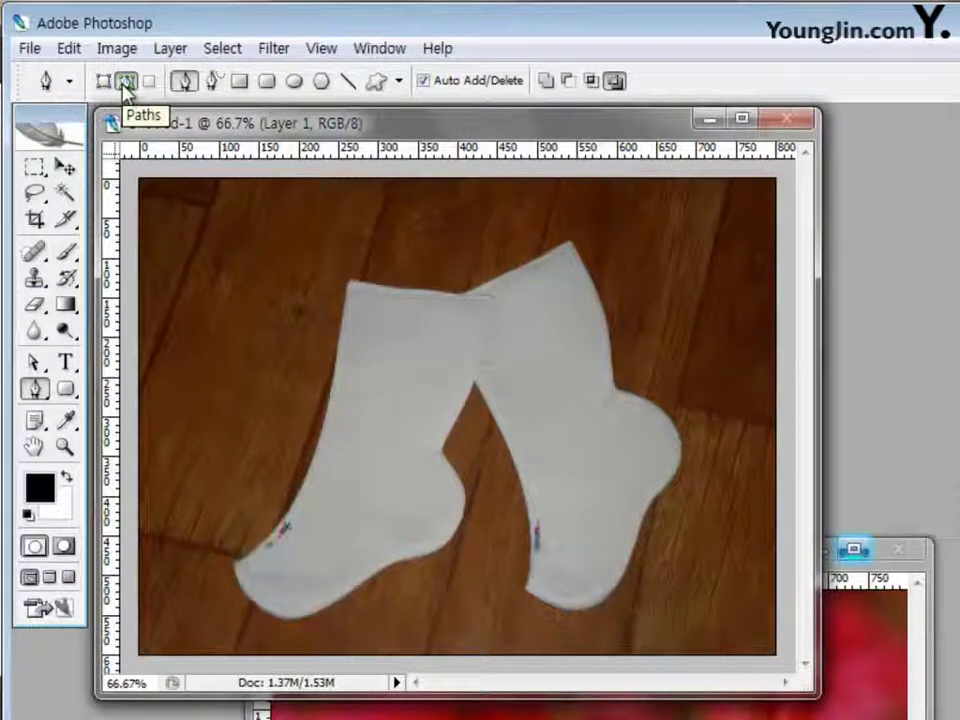
{"action": "left_click", "coordinate": [457, 297]}
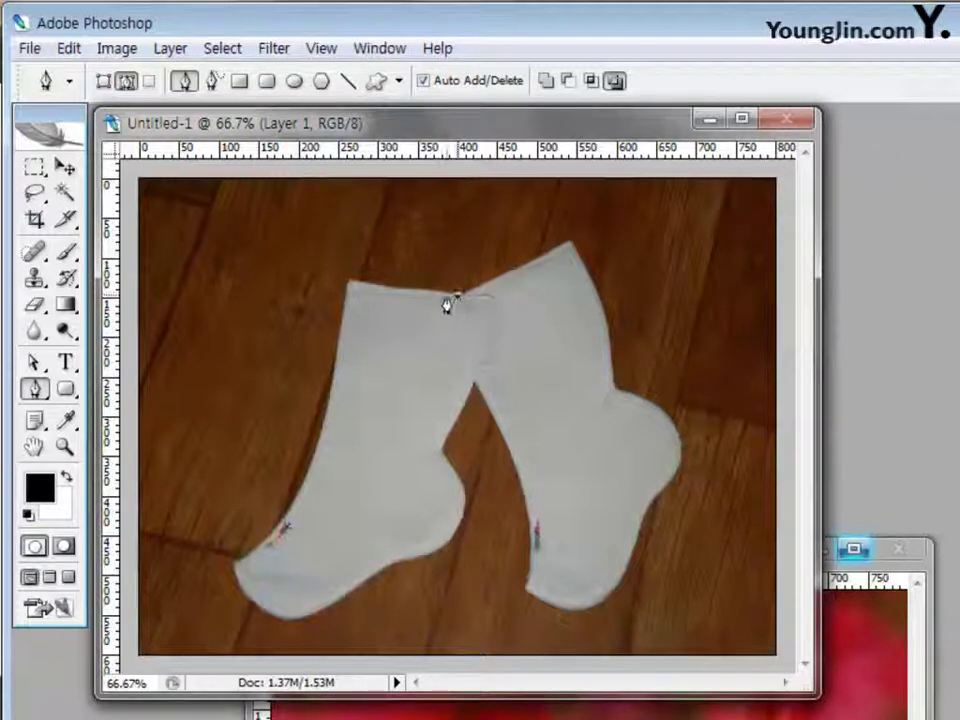
{"action": "left_click_drag", "start_coordinate": [396, 290], "coordinate": [375, 294]}
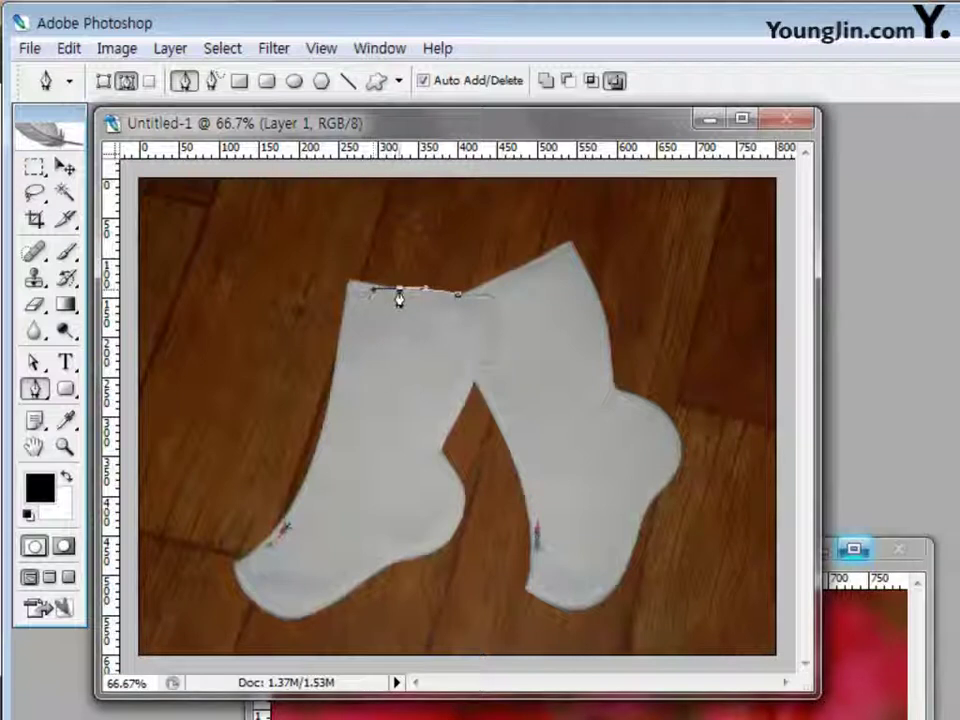
{"action": "left_click", "coordinate": [399, 293]}
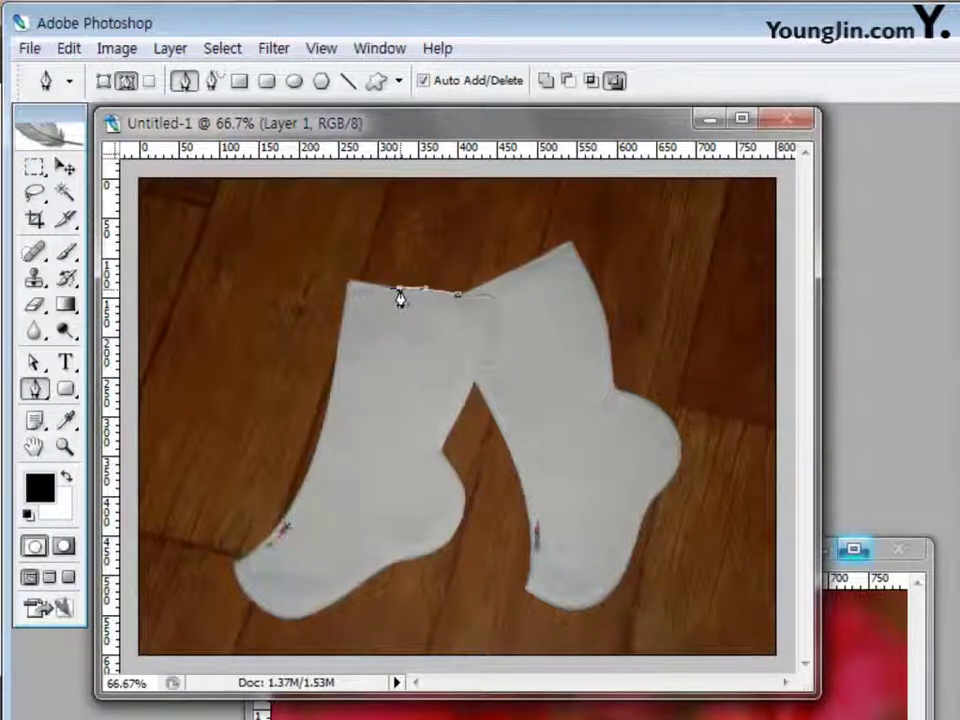
{"action": "left_click", "coordinate": [349, 279]}
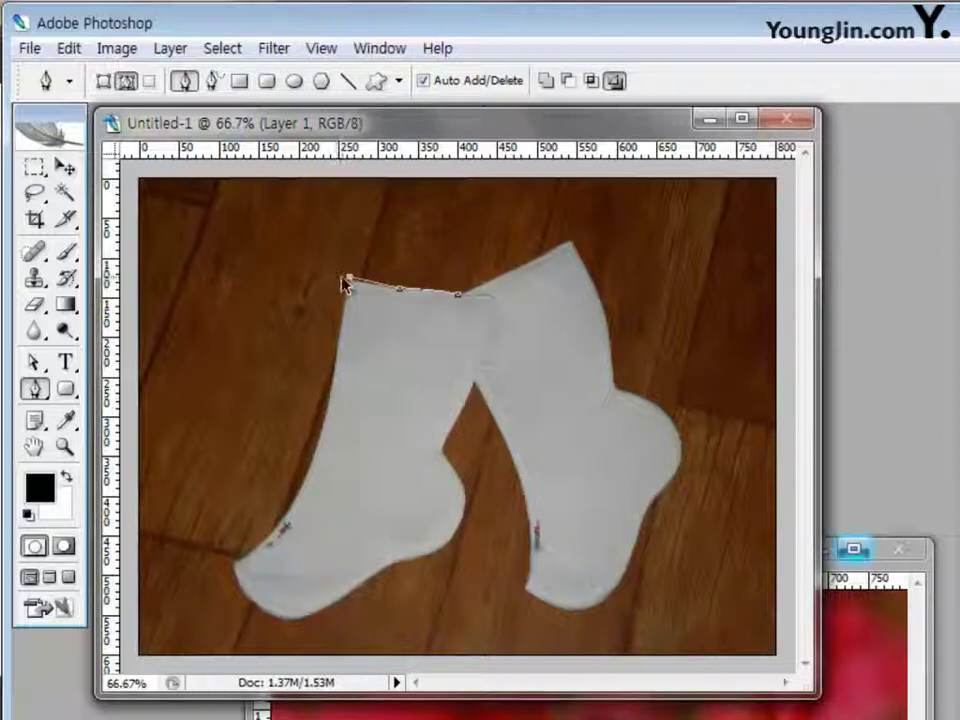
{"action": "key", "text": "ctrl+z"}
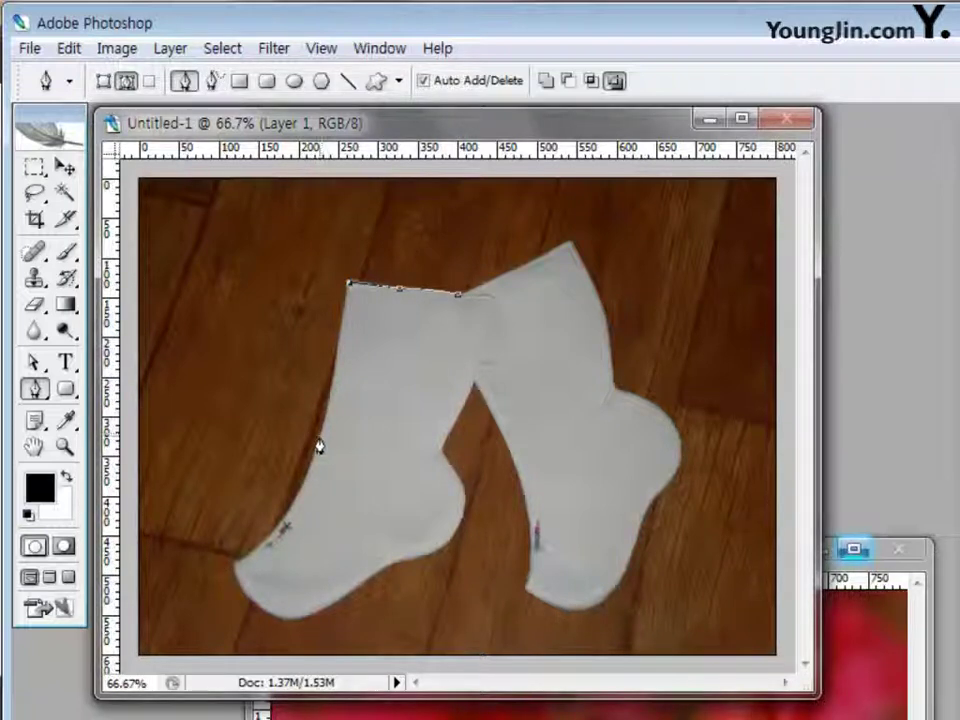
Step: Continue the path down the left sock's front edge to the toe with curved anchors and remove the toe anchor's outgoing handle
{"action": "left_click_drag", "start_coordinate": [319, 440], "coordinate": [294, 553]}
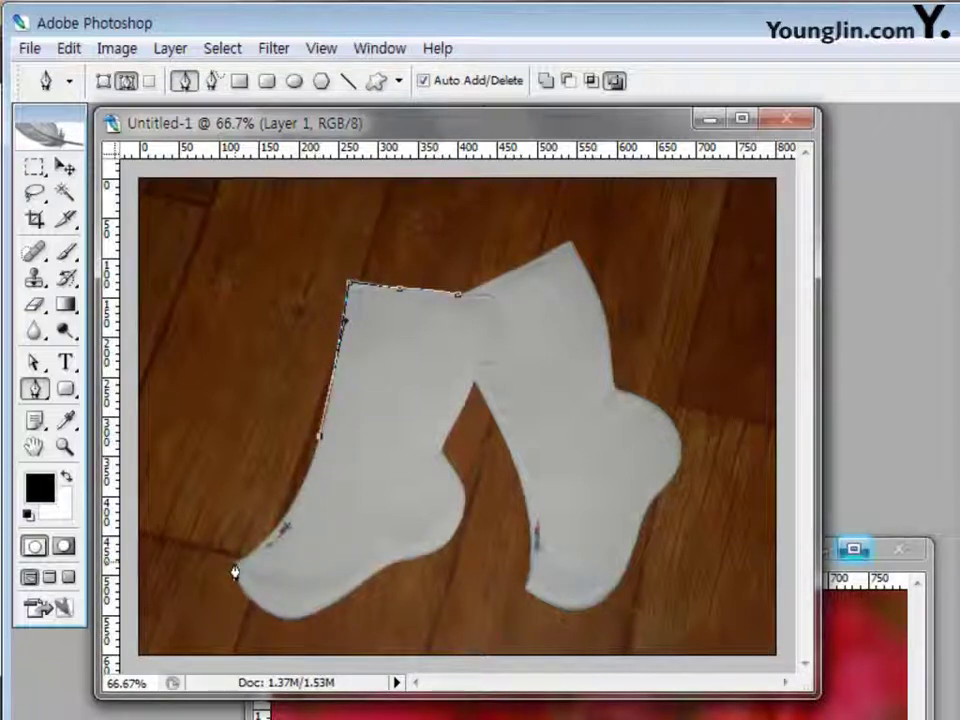
{"action": "left_click_drag", "start_coordinate": [236, 568], "coordinate": [166, 624]}
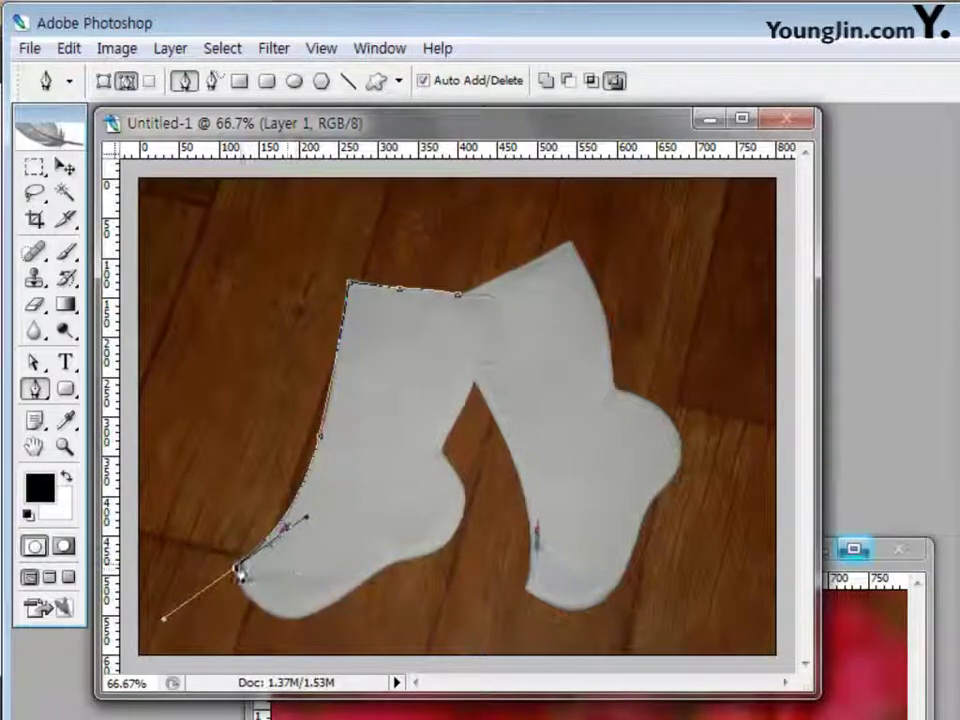
{"action": "left_click", "coordinate": [236, 570], "text": "alt"}
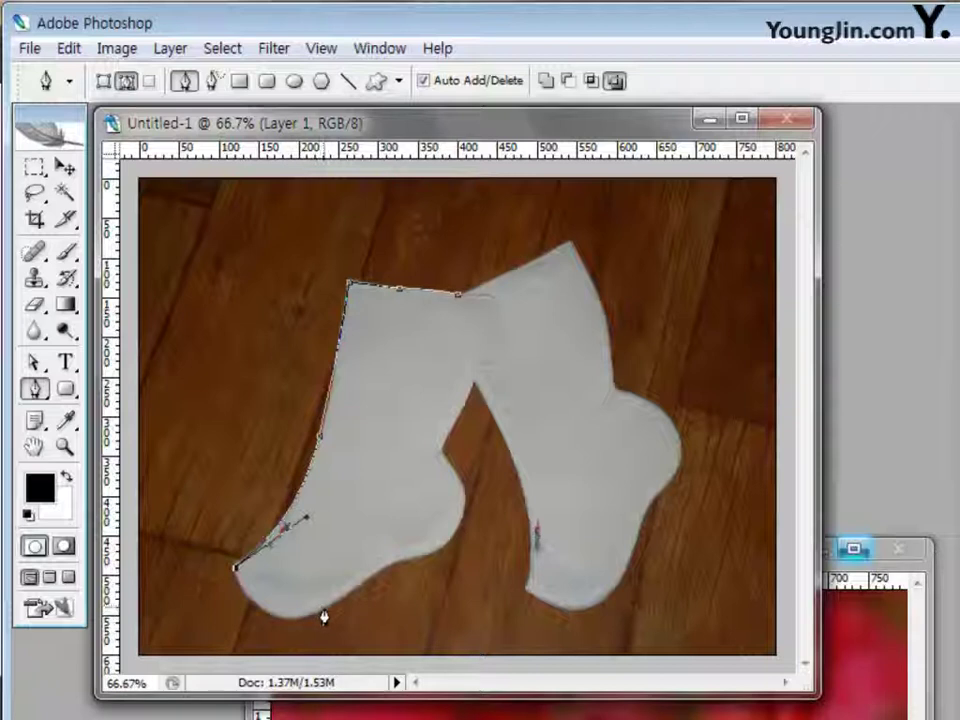
{"action": "left_click_drag", "start_coordinate": [321, 611], "coordinate": [409, 572]}
{"action": "key", "text": "ctrl+z"}
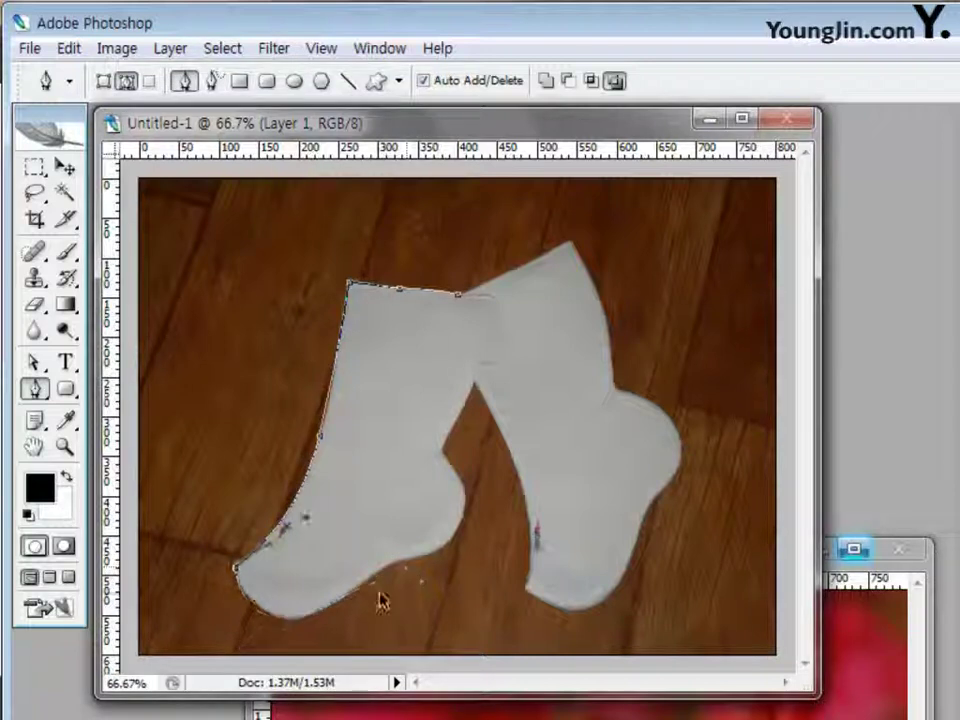
{"action": "left_click_drag", "start_coordinate": [365, 597], "coordinate": [386, 574]}
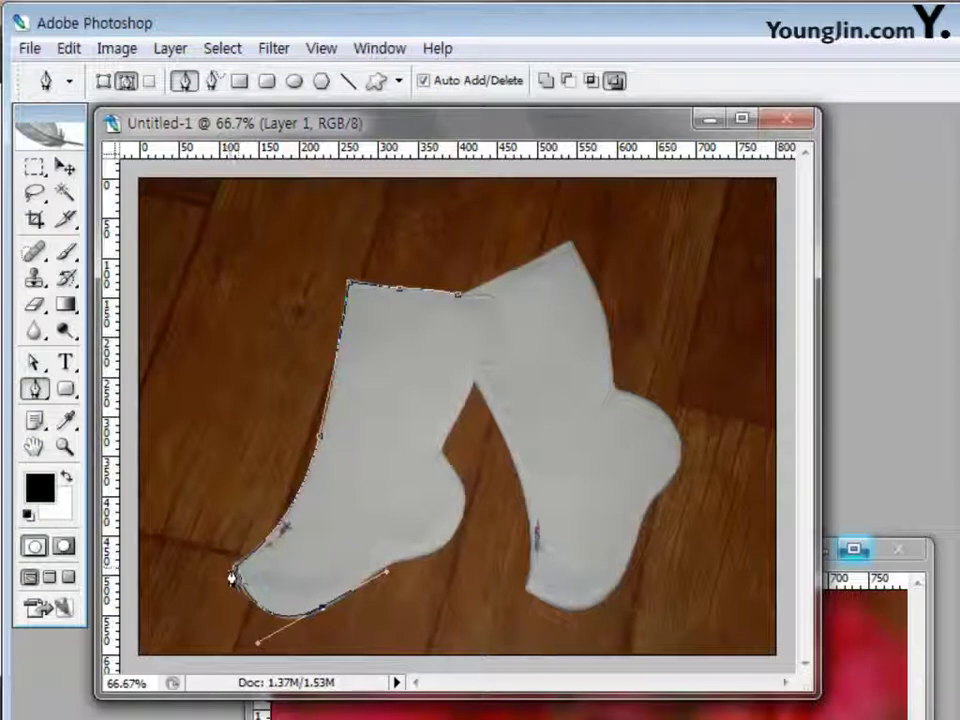
{"action": "key", "text": "ctrl+z"}
Step: Continue the path from the left sock's toe along its sole to the arch with curved anchors, removing the outgoing handle at the sole anchor
{"action": "left_click_drag", "start_coordinate": [234, 568], "coordinate": [309, 638]}
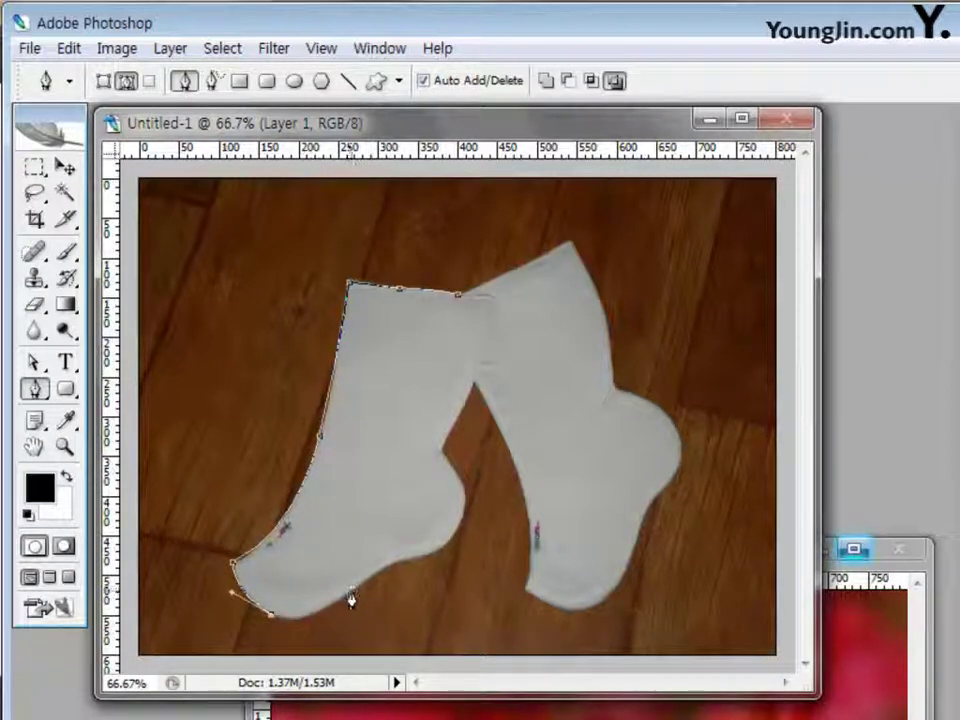
{"action": "left_click_drag", "start_coordinate": [351, 594], "coordinate": [397, 558]}
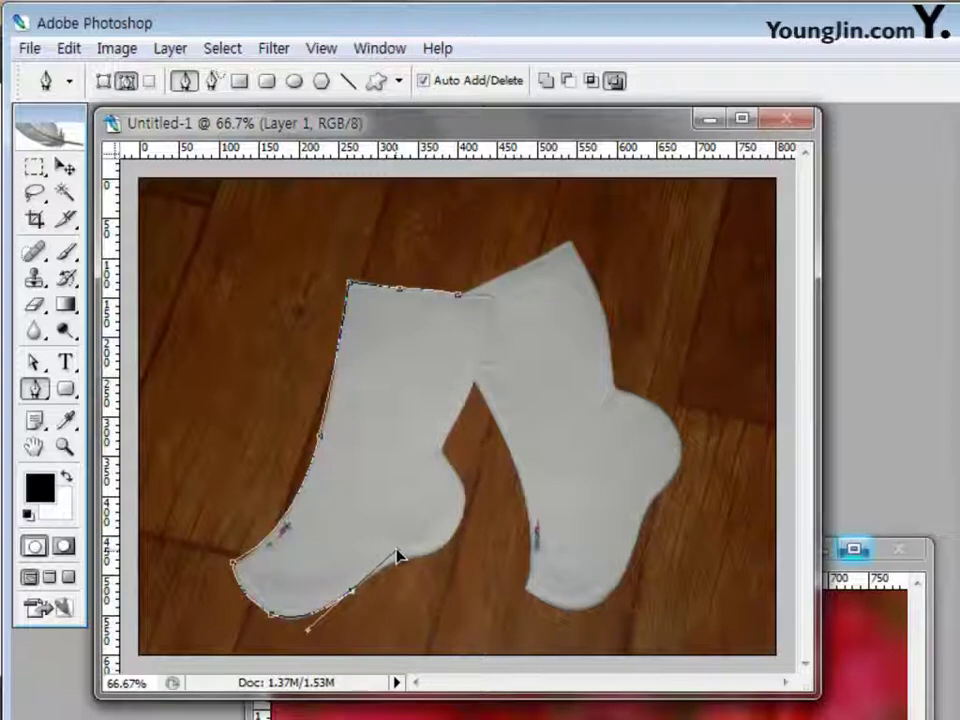
{"action": "left_click", "coordinate": [351, 596]}
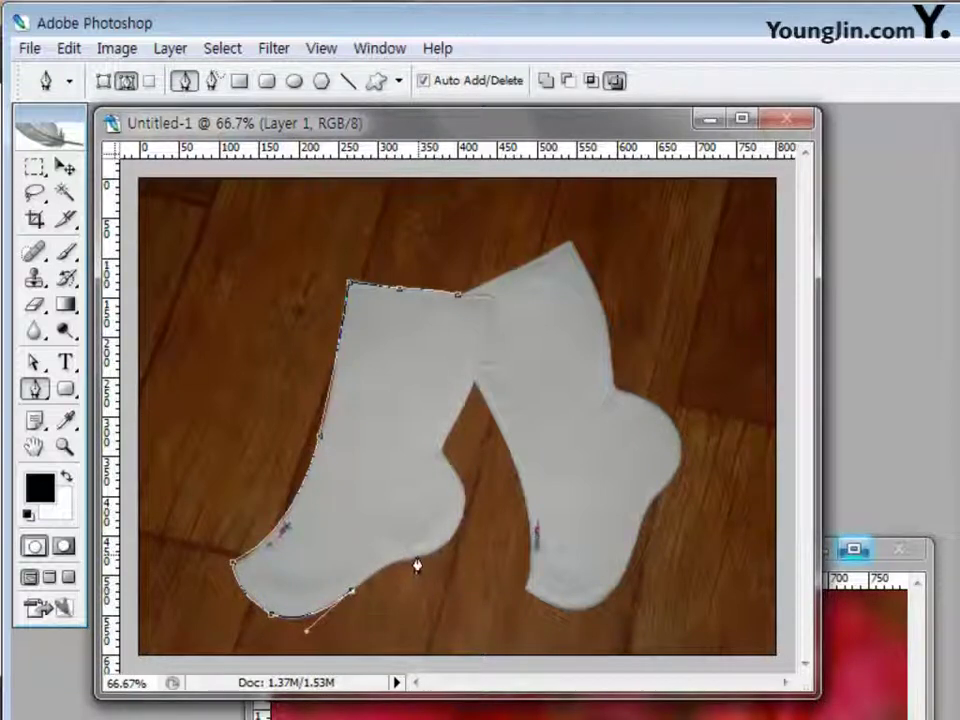
{"action": "left_click_drag", "start_coordinate": [398, 560], "coordinate": [418, 570]}
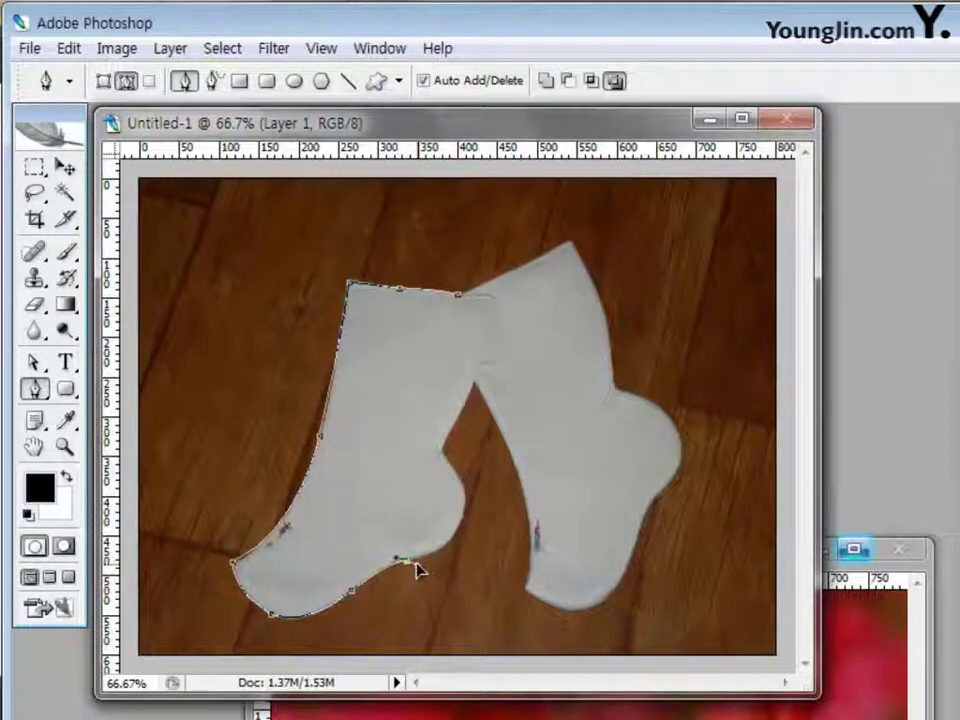
{"action": "left_click", "coordinate": [399, 561]}
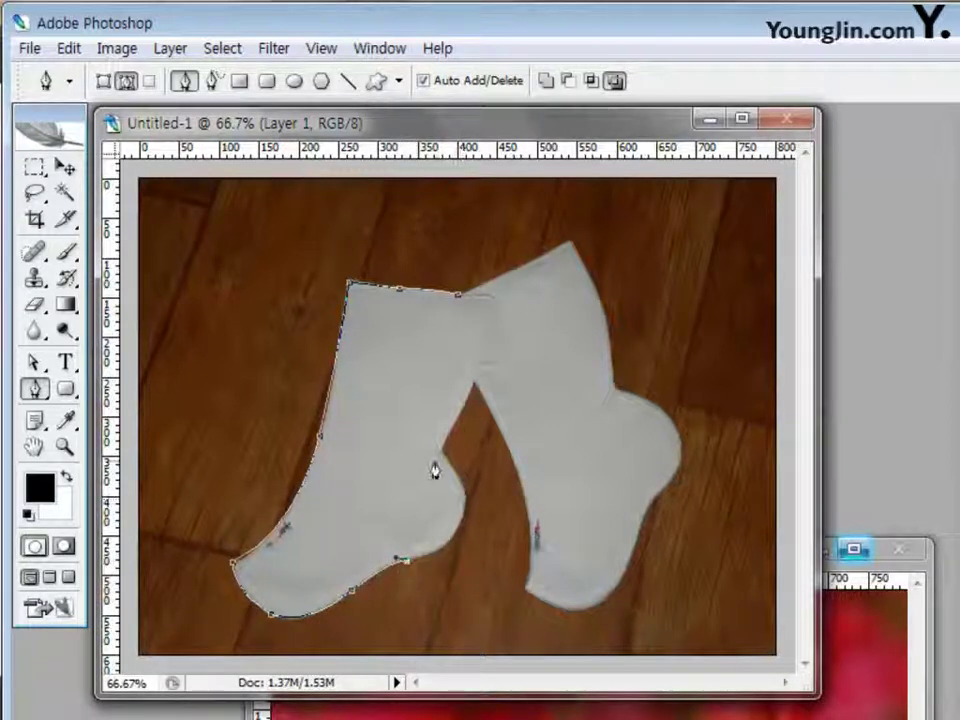
Step: Trace the left sock's heel and back edge up to the notch between the socks, removing the outgoing handles at both corner anchors
{"action": "left_click_drag", "start_coordinate": [440, 460], "coordinate": [372, 364]}
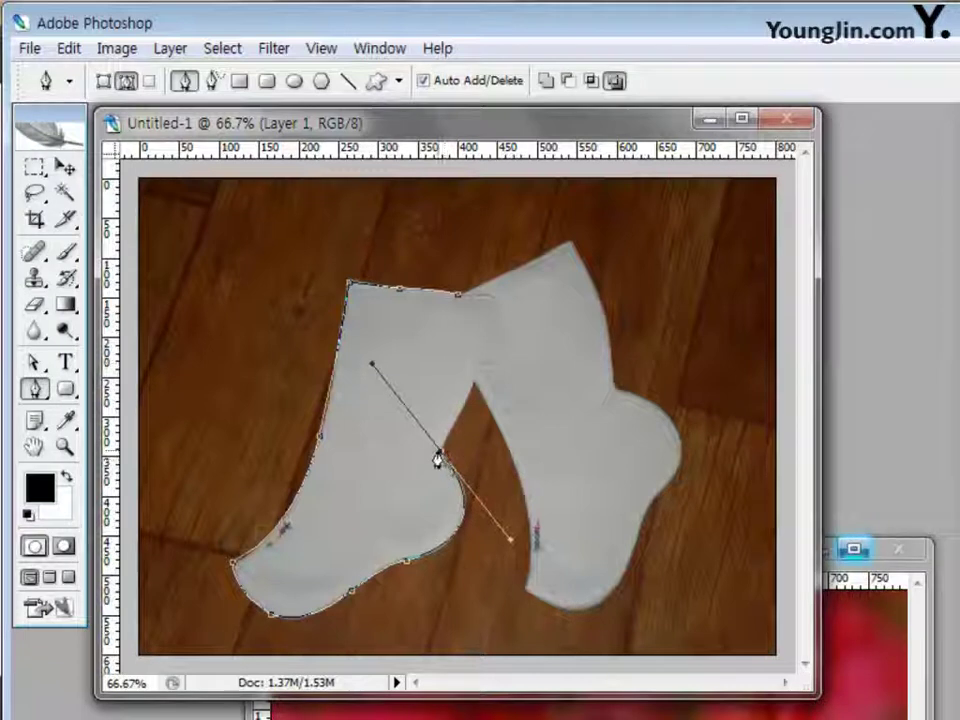
{"action": "left_click", "coordinate": [441, 453], "text": "alt"}
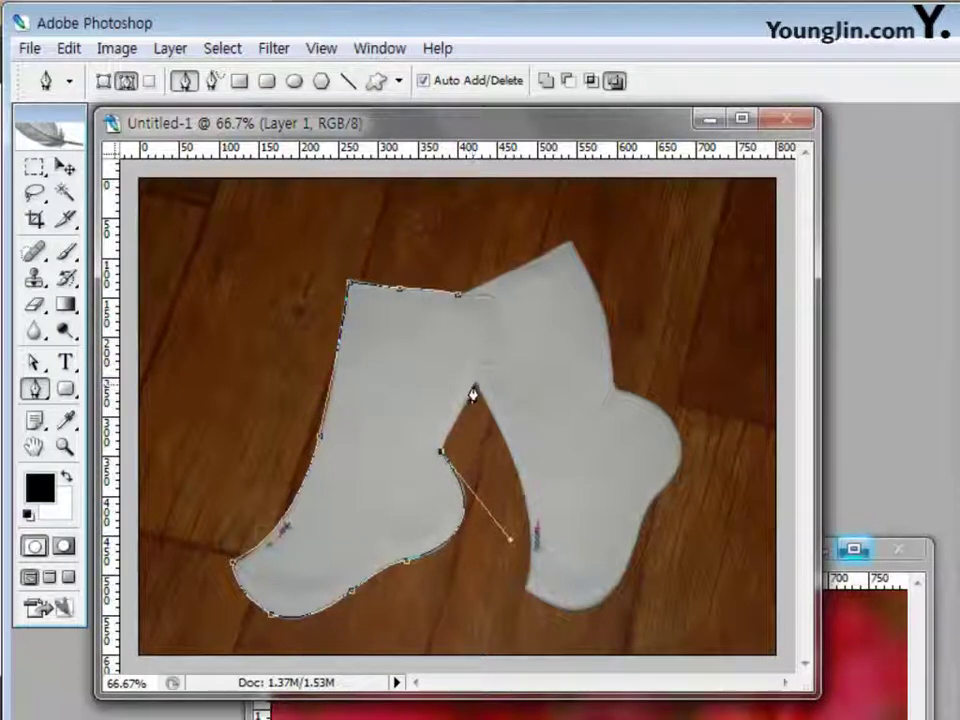
{"action": "left_click_drag", "start_coordinate": [472, 390], "coordinate": [483, 364]}
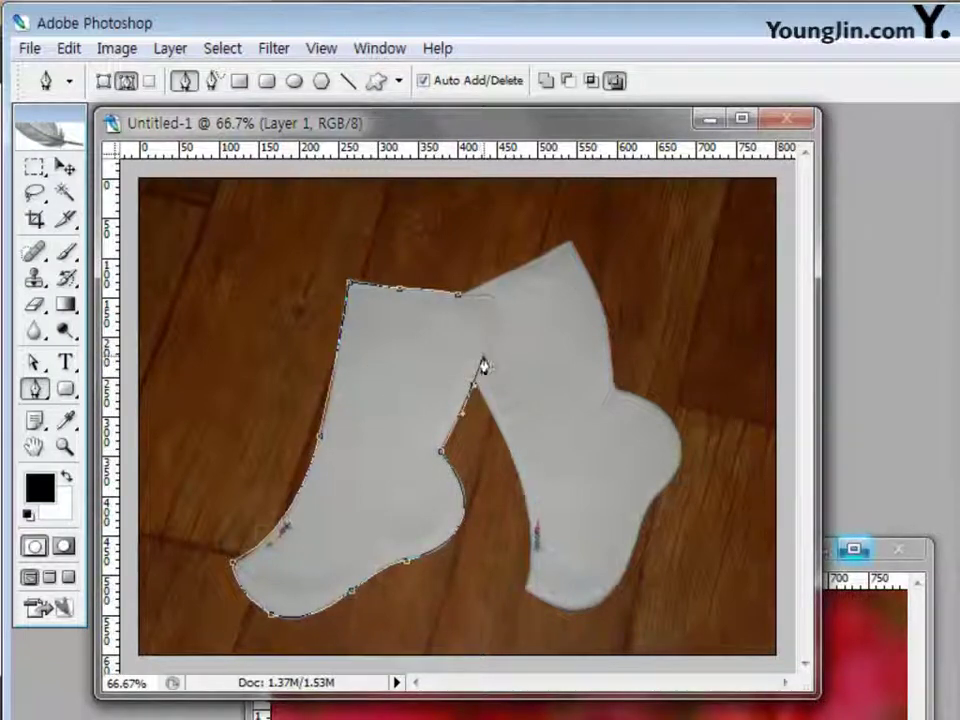
{"action": "left_click", "coordinate": [472, 387], "text": "alt"}
Step: Continue the path down the right sock's front edge and around its toe with curved anchors, removing each anchor's outgoing handle
{"action": "left_click_drag", "start_coordinate": [526, 592], "coordinate": [500, 686]}
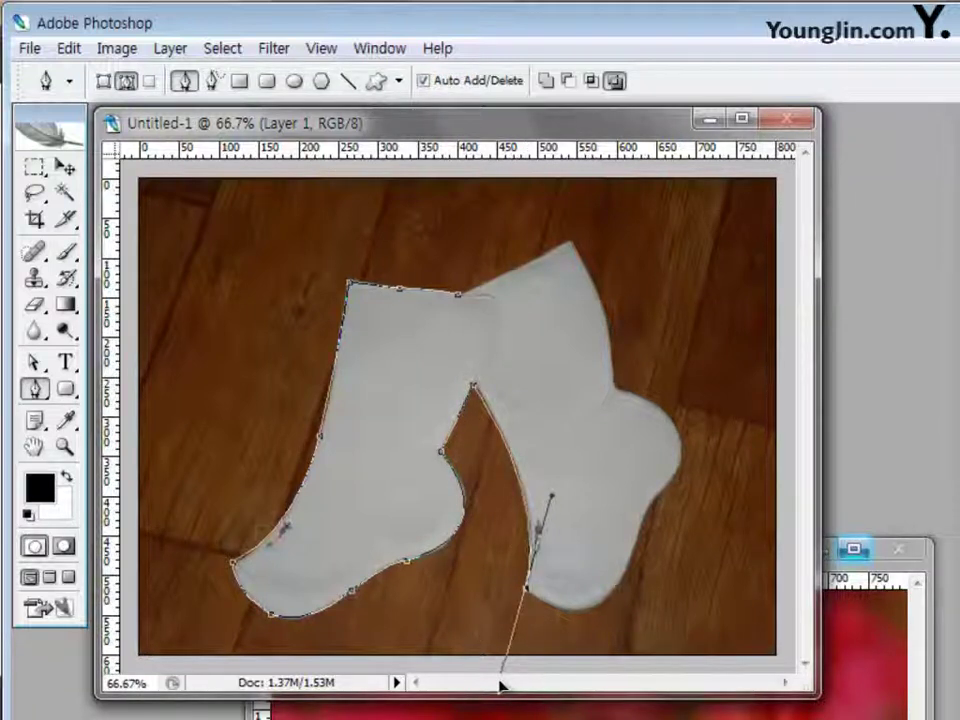
{"action": "left_click", "coordinate": [526, 588], "text": "alt"}
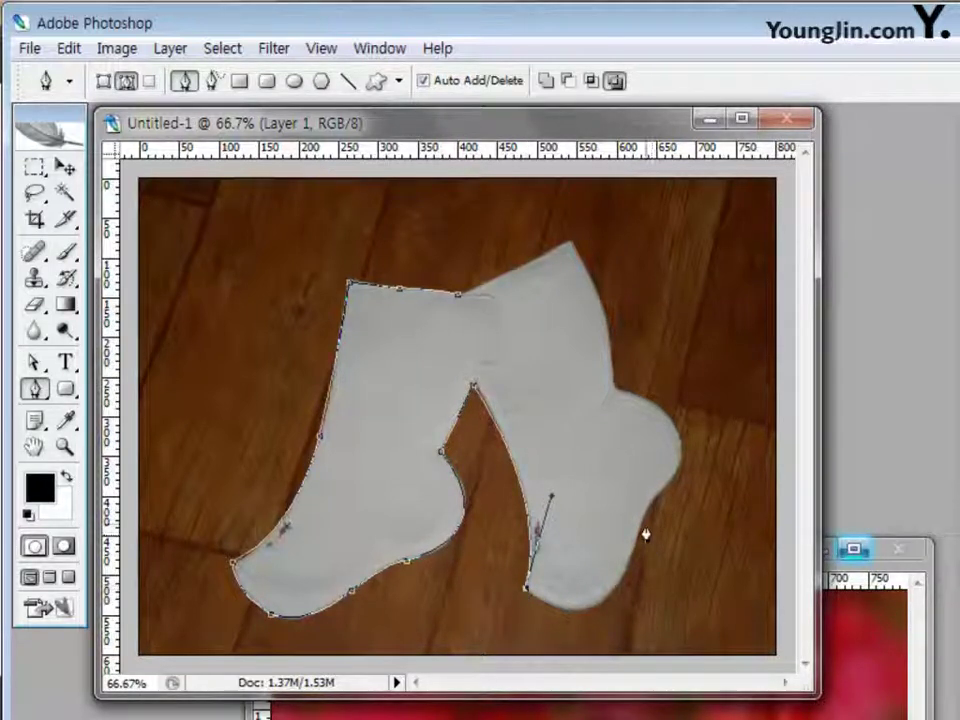
{"action": "left_click_drag", "start_coordinate": [617, 585], "coordinate": [678, 478]}
{"action": "left_click", "coordinate": [619, 583], "text": "alt"}
{"action": "key", "text": "ctrl+alt+z"}
{"action": "key", "text": "ctrl+alt+z"}
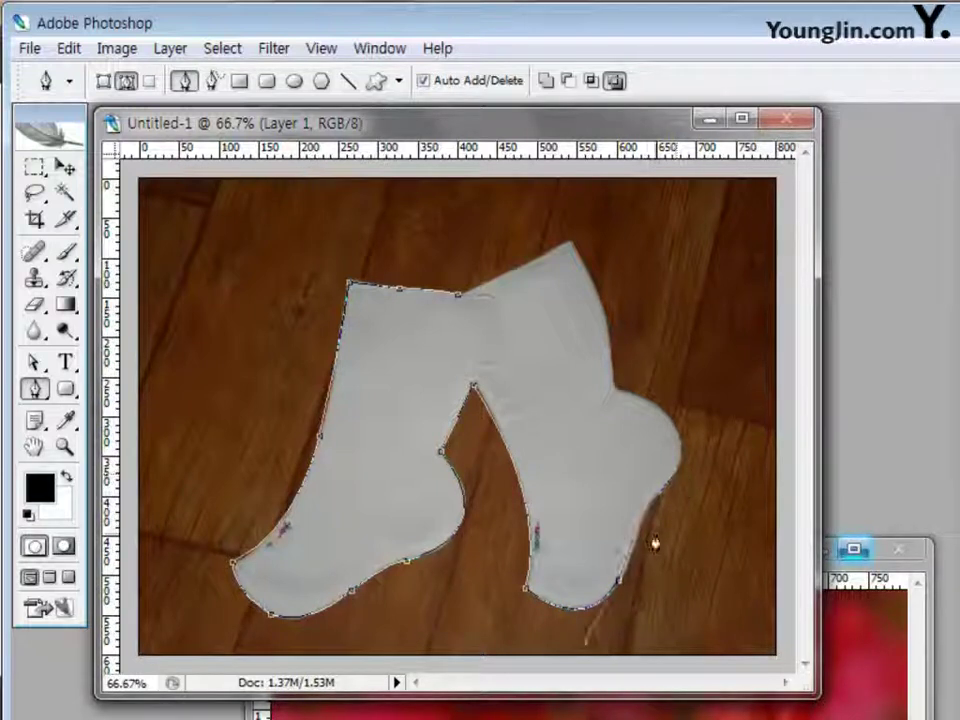
{"action": "key", "text": "ctrl+shift+z"}
Step: Trace the right sock's arch and heel up to the ankle corner with curved anchors and remove the corner anchor's outgoing handle
{"action": "left_click_drag", "start_coordinate": [651, 483], "coordinate": [664, 455]}
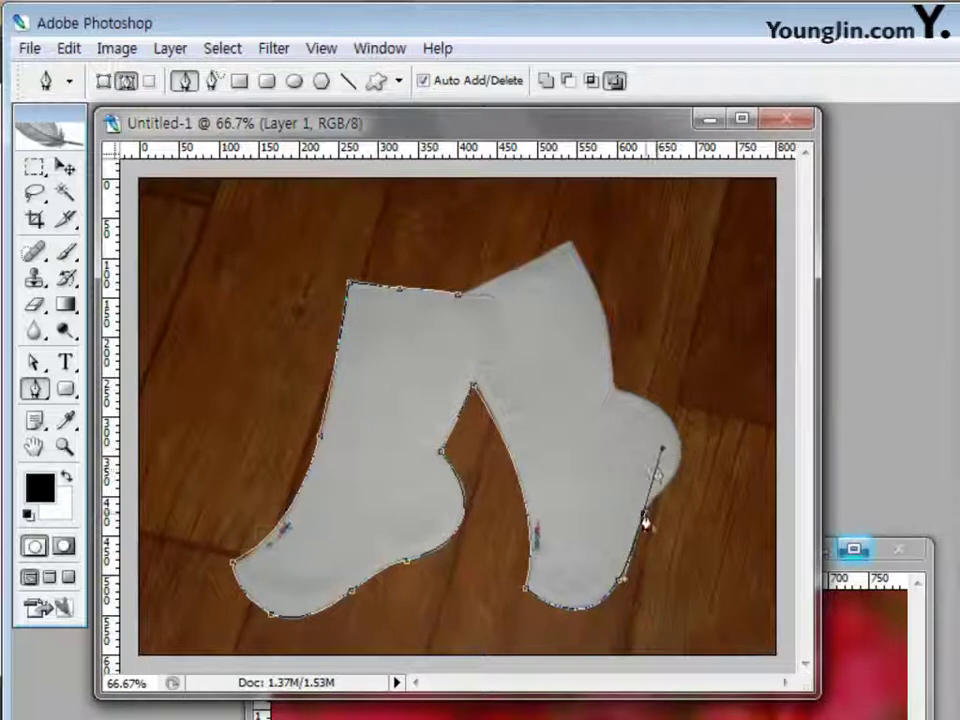
{"action": "left_click", "coordinate": [645, 514], "text": "alt"}
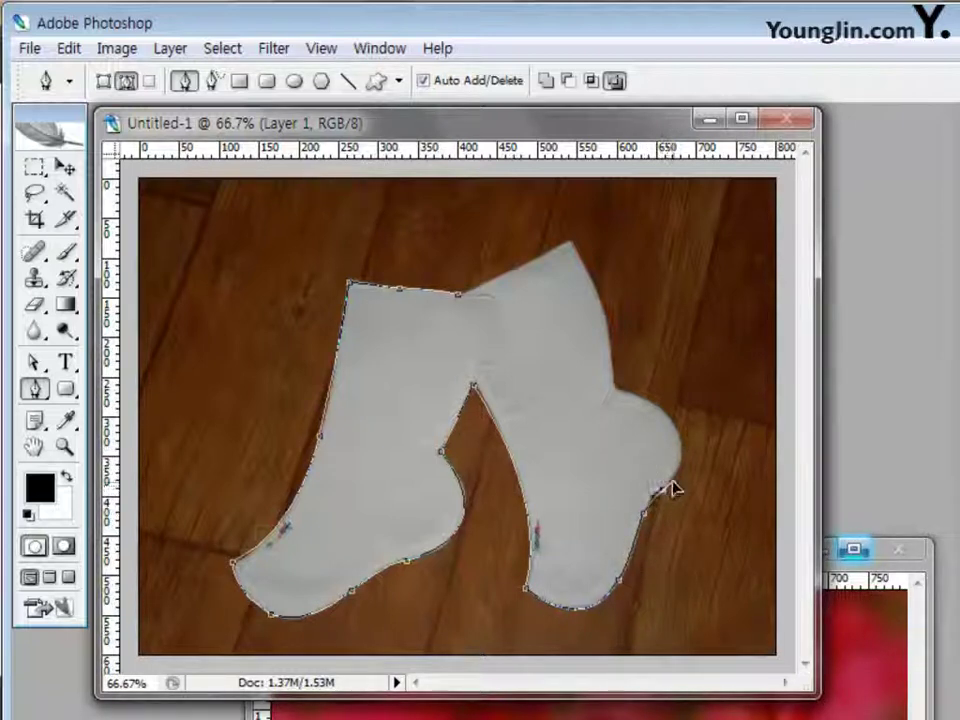
{"action": "left_click", "coordinate": [659, 492]}
{"action": "left_click_drag", "start_coordinate": [614, 391], "coordinate": [501, 358]}
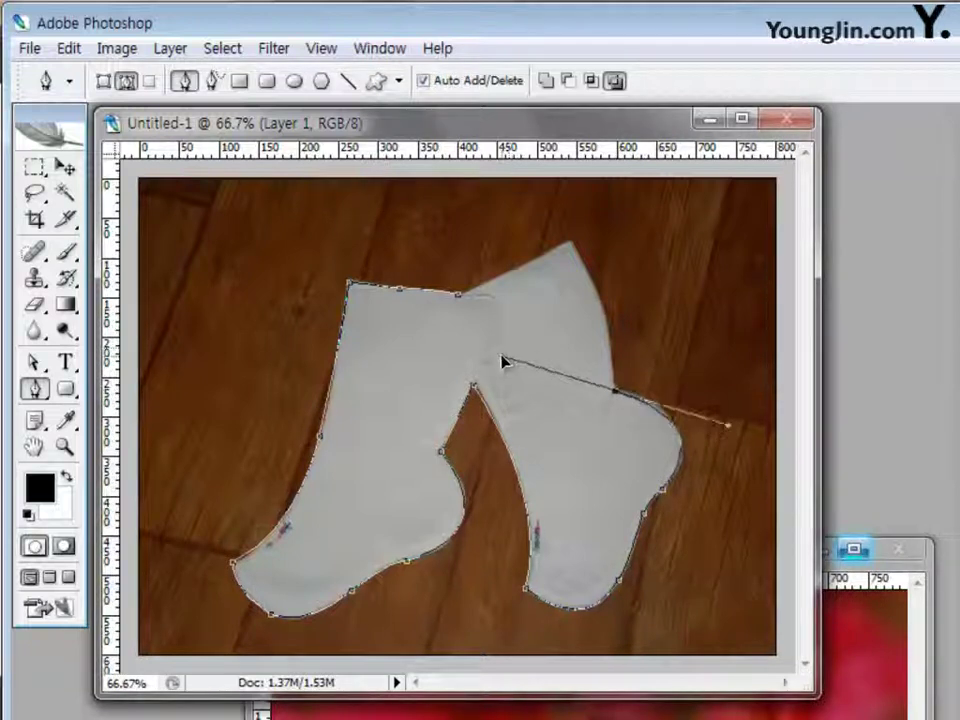
{"action": "left_click", "coordinate": [613, 393], "text": "alt"}
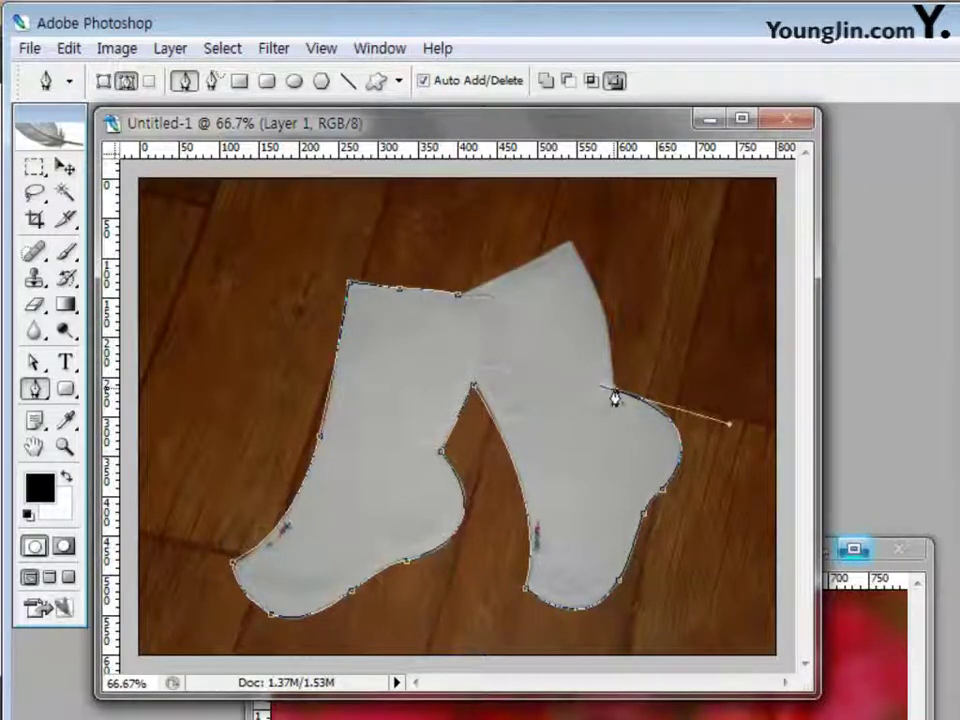
Step: Trace the right sock's back edge to the cuff's outer corner and close the path at the starting anchor where the socks meet
{"action": "left_click_drag", "start_coordinate": [568, 248], "coordinate": [525, 189]}
{"action": "left_click", "coordinate": [568, 244], "text": "alt"}
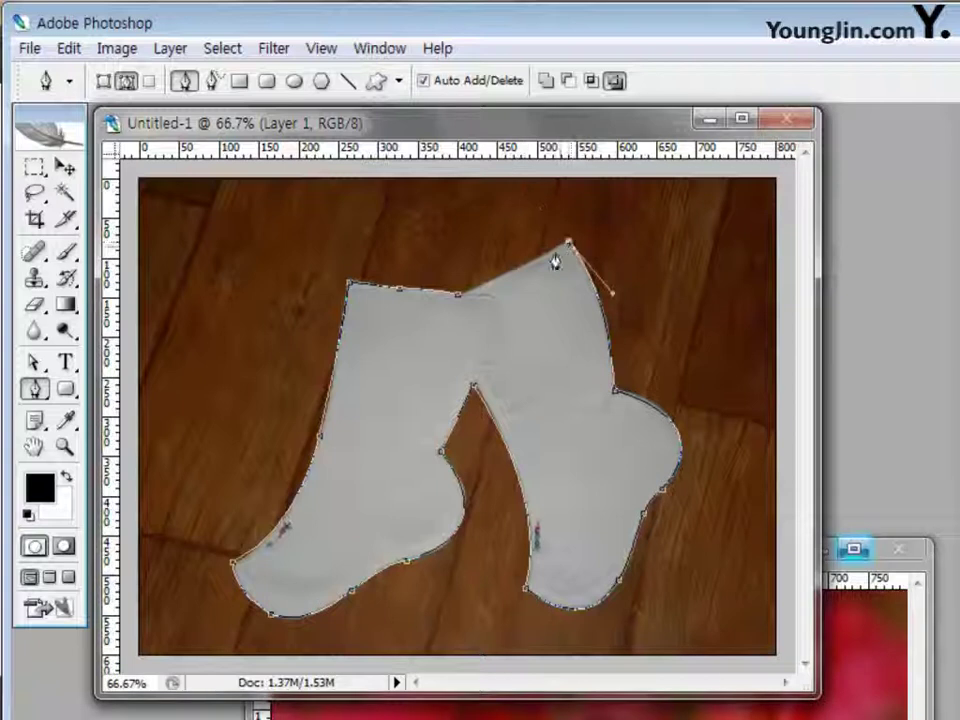
{"action": "left_click", "coordinate": [458, 300]}
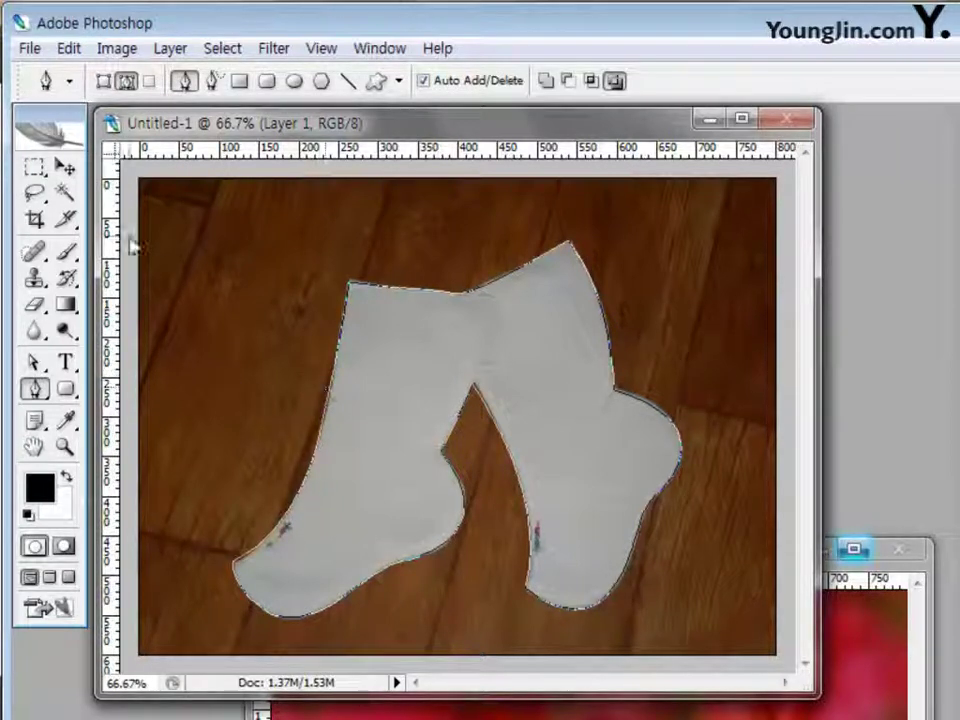
Step: Copy the flower photo from 2급-2.JPG into the sock document with the Move tool, align it to cover the canvas, and close the source image
{"action": "left_click", "coordinate": [66, 168]}
{"action": "left_click", "coordinate": [590, 716]}
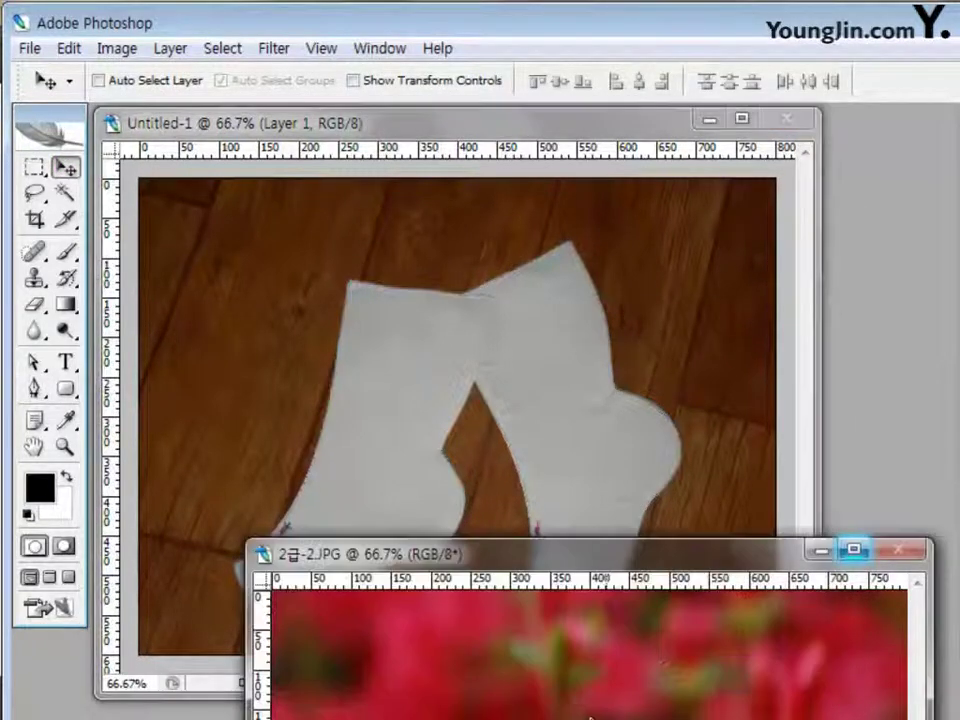
{"action": "left_click_drag", "start_coordinate": [557, 692], "coordinate": [467, 346]}
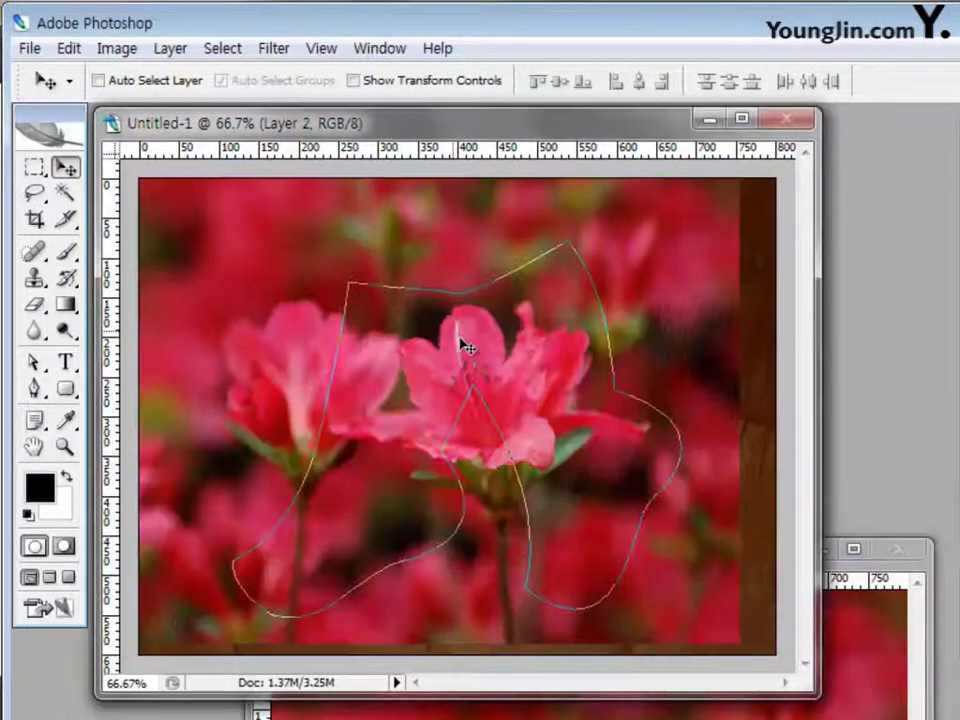
{"action": "left_click_drag", "start_coordinate": [692, 332], "coordinate": [724, 336]}
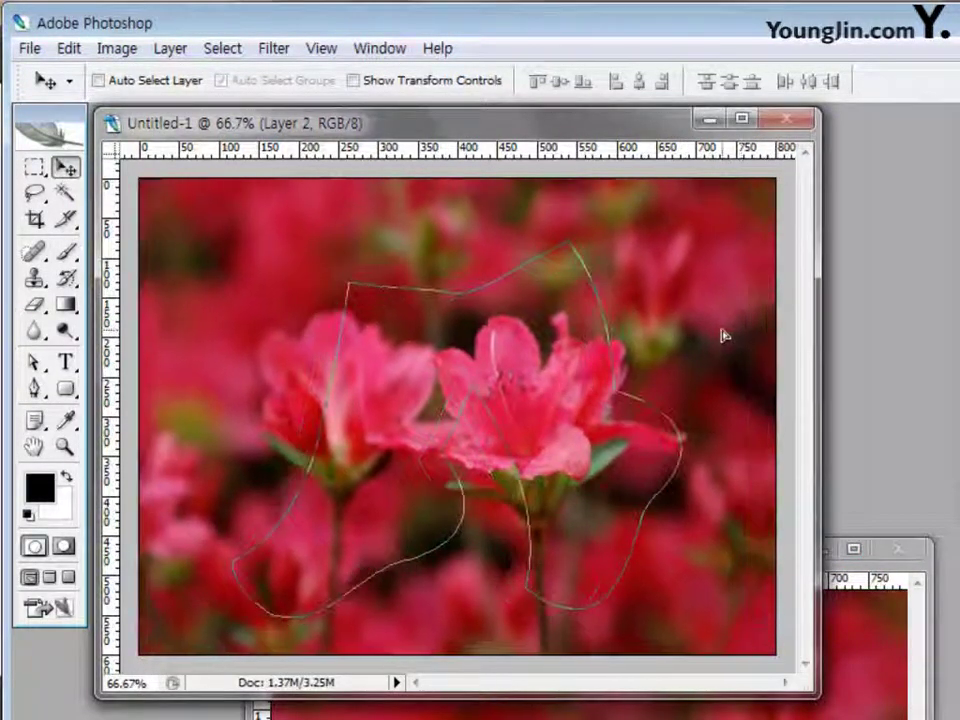
{"action": "left_click", "coordinate": [903, 555]}
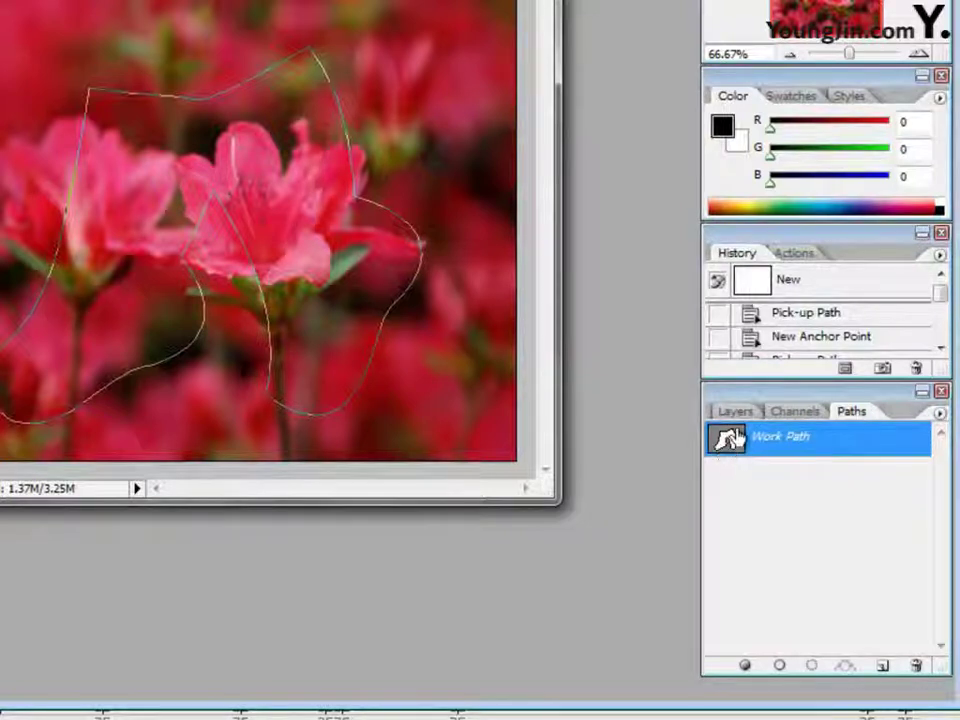
Step: Load the Work Path as a selection and add a new empty layer directly above Layer 1
{"action": "left_click", "coordinate": [790, 445], "text": "ctrl"}
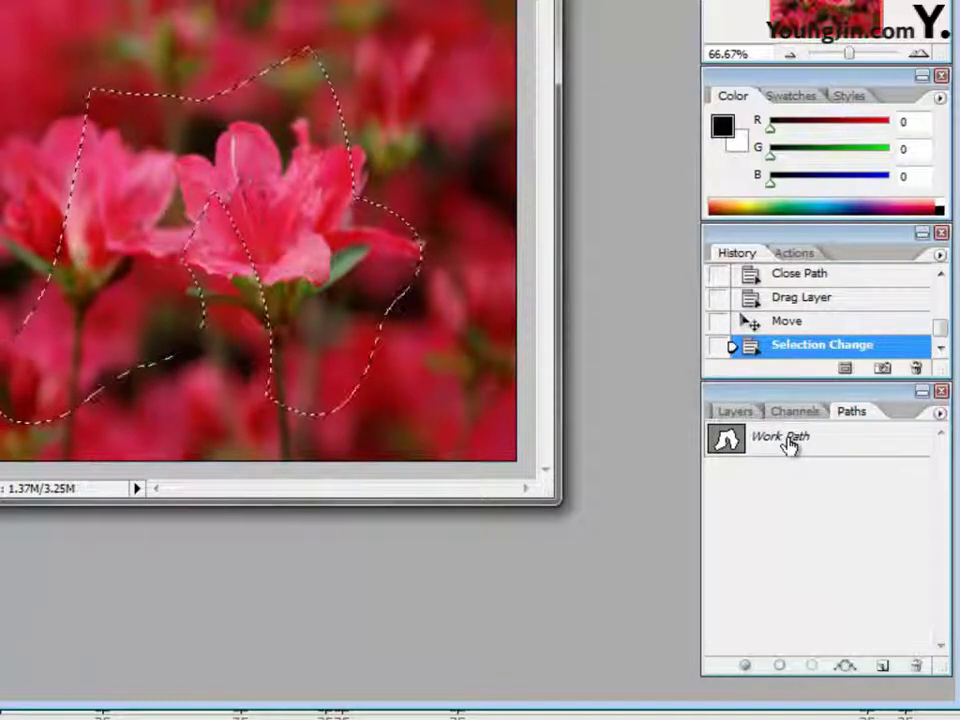
{"action": "left_click", "coordinate": [731, 411]}
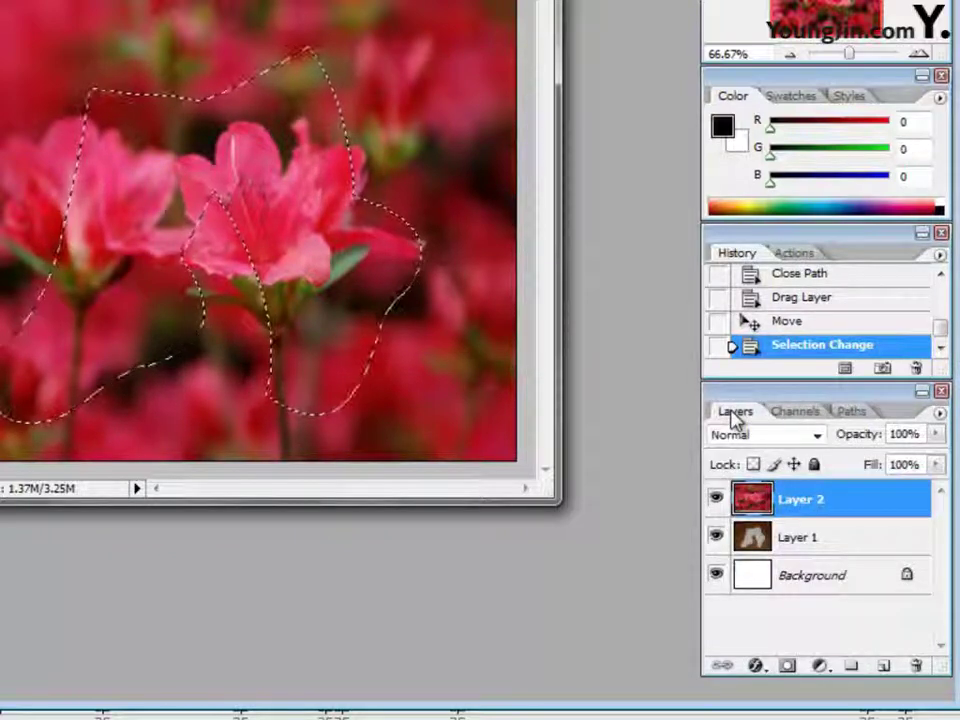
{"action": "left_click", "coordinate": [832, 547]}
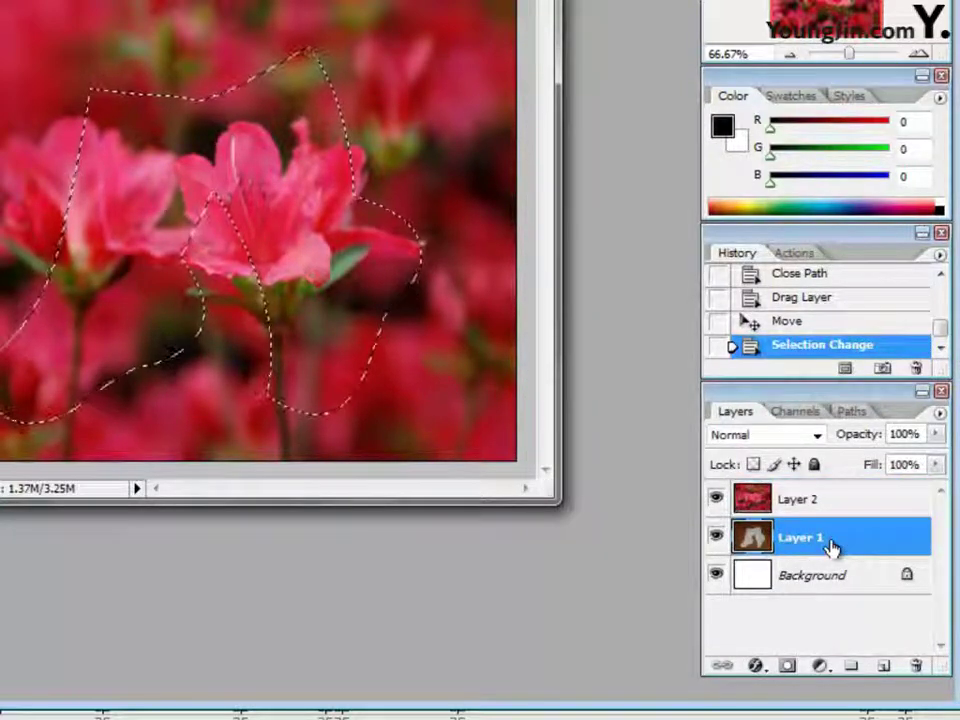
{"action": "left_click", "coordinate": [884, 668]}
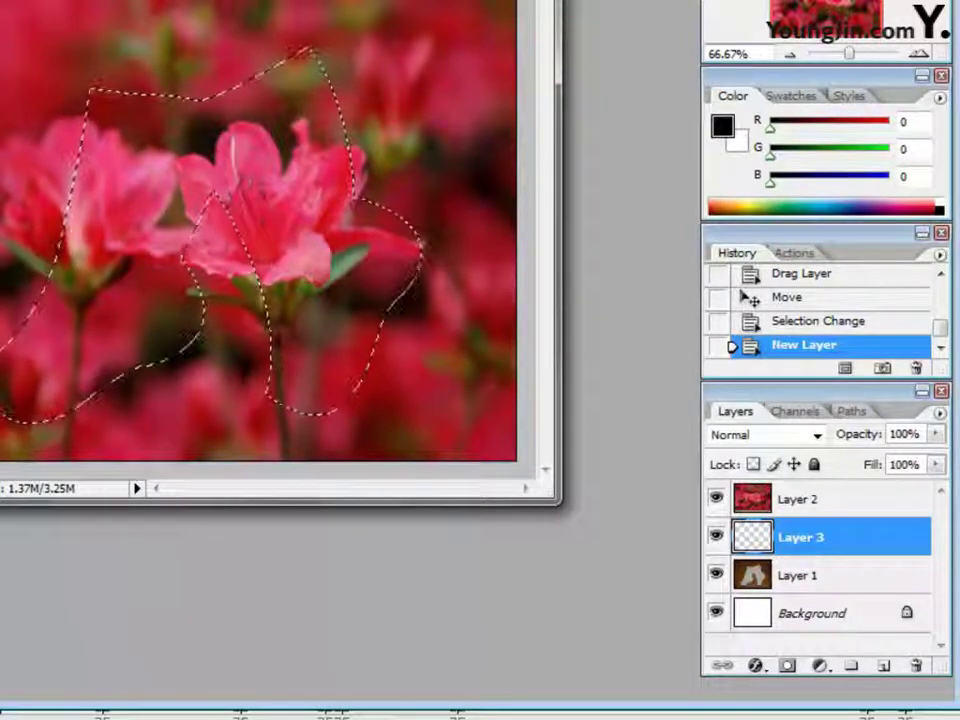
Step: Hide the flower layer to fill the sock selection on Layer 3 with black, then clip the flower layer to it, deselect and show it again
{"action": "left_click", "coordinate": [716, 499]}
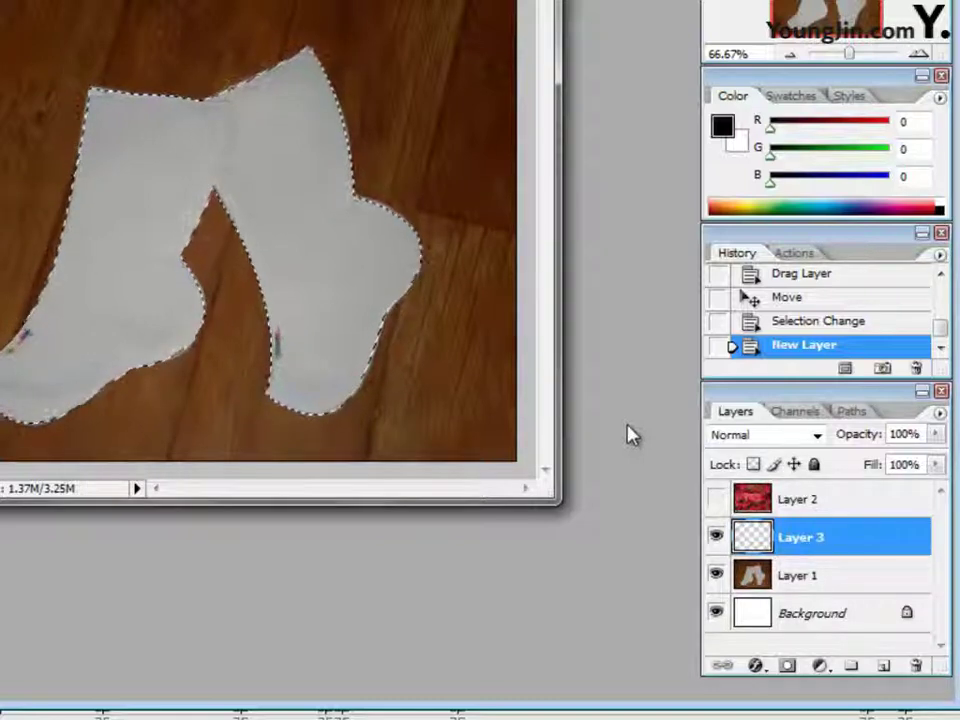
{"action": "key", "text": "alt+BackSpace"}
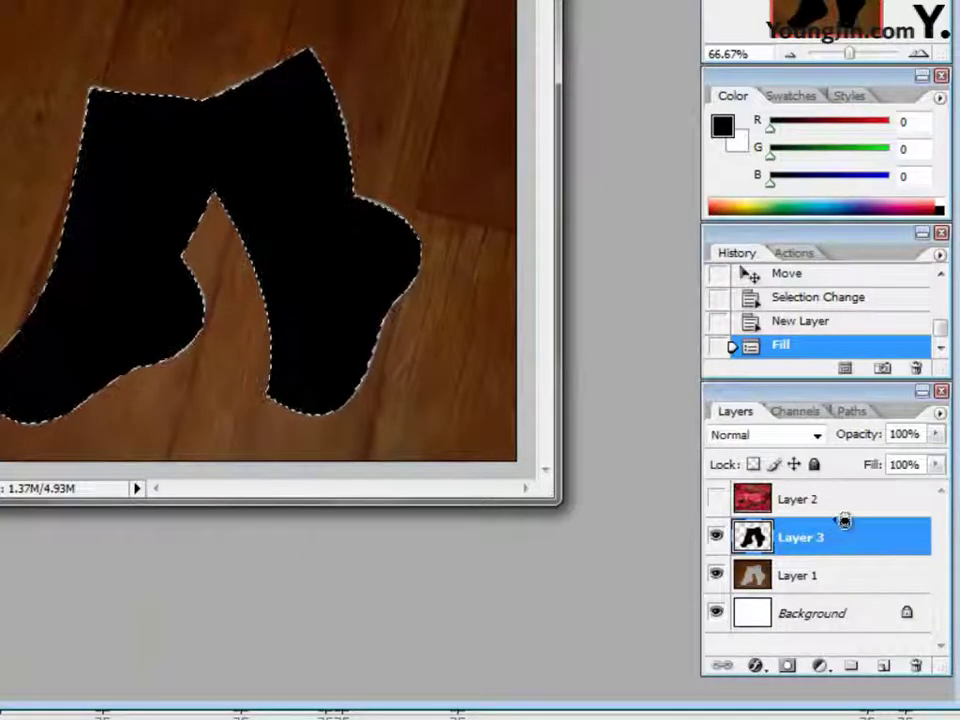
{"action": "left_click", "coordinate": [845, 520], "text": "alt"}
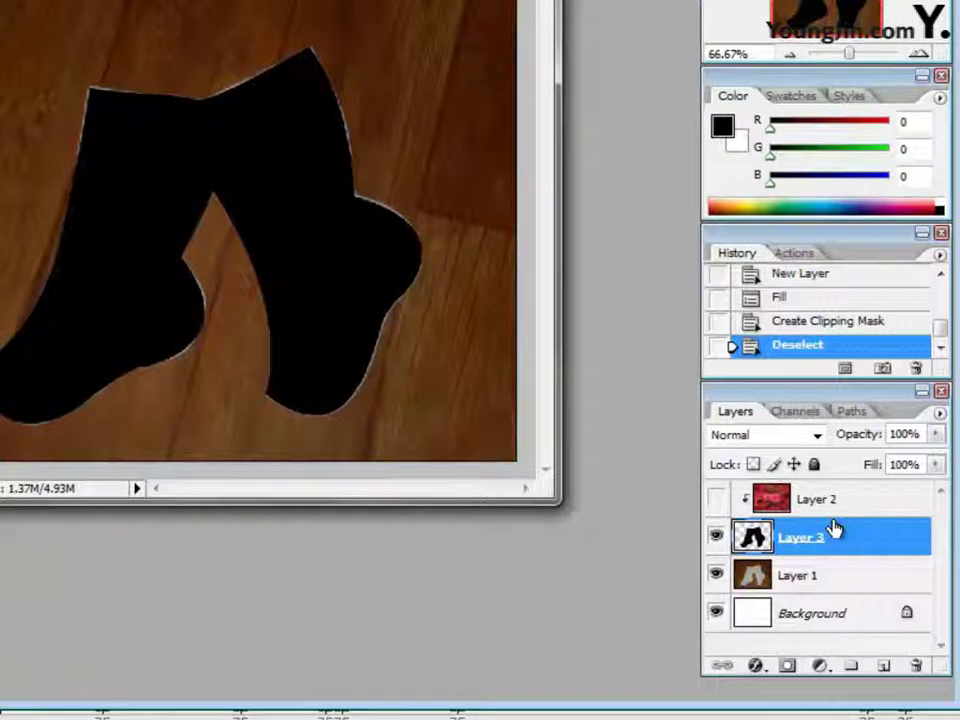
{"action": "left_click", "coordinate": [718, 500]}
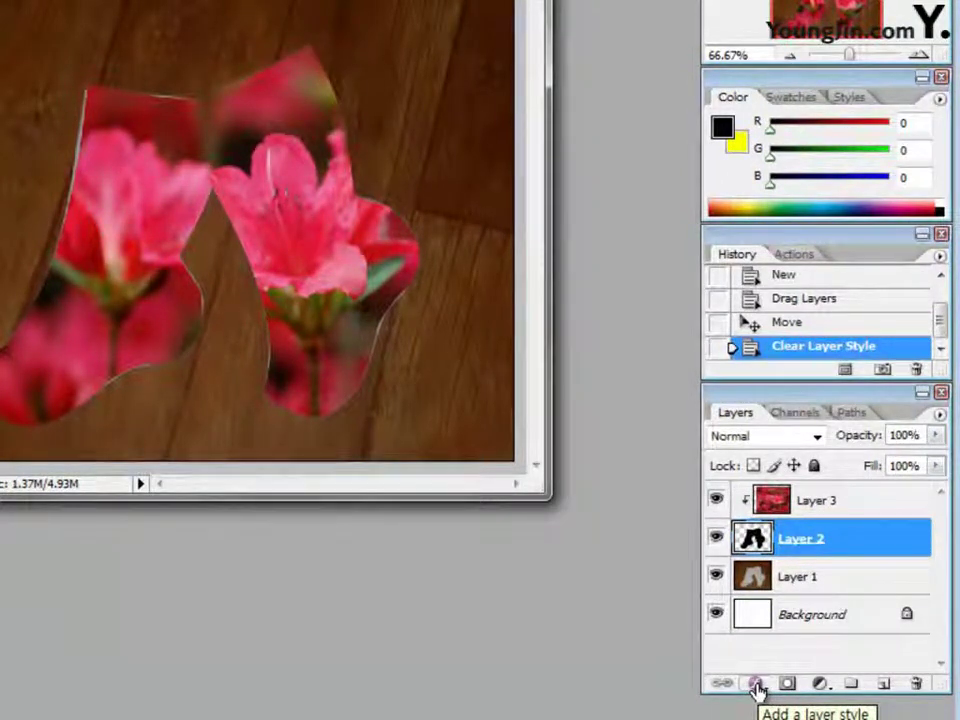
Step: Add a Stroke layer style to the sock shape layer, 3 px outside, in white (ffffff)
{"action": "left_click", "coordinate": [757, 687]}
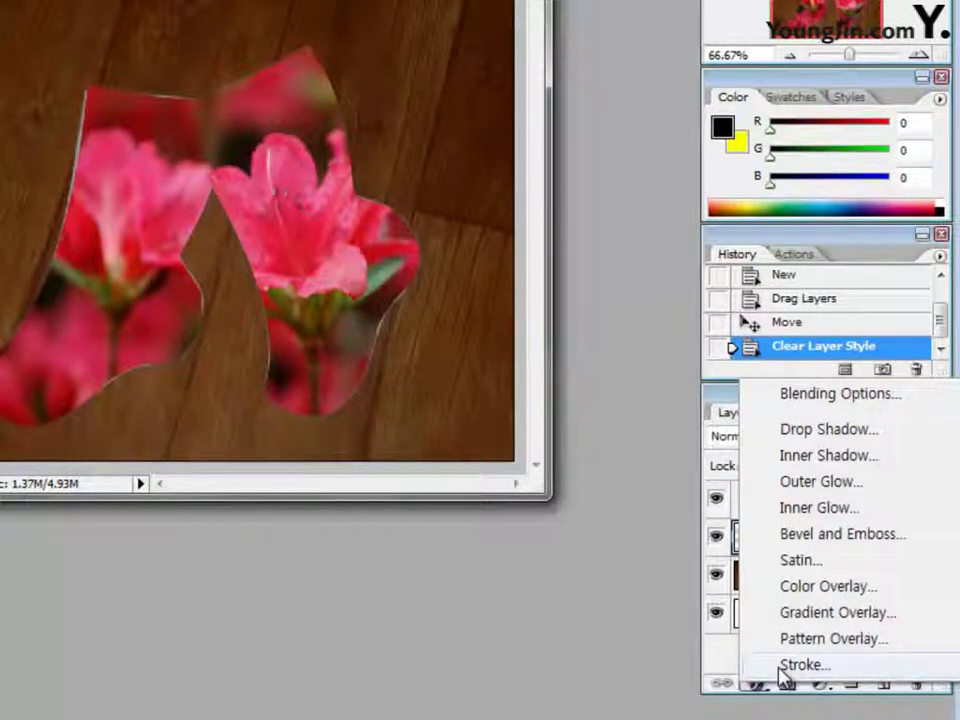
{"action": "left_click", "coordinate": [781, 666]}
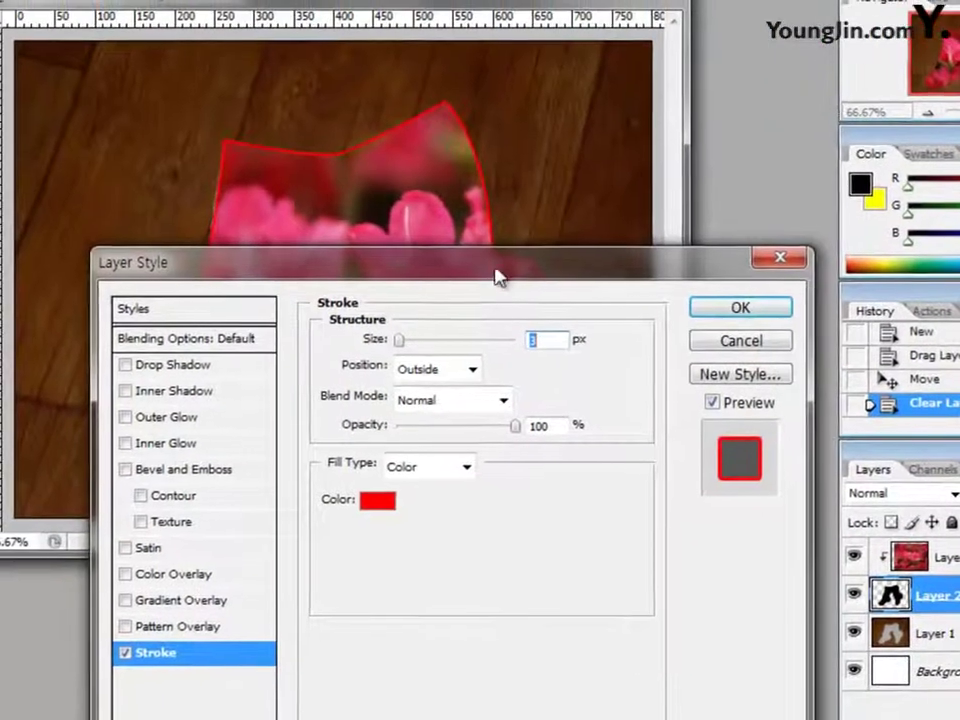
{"action": "left_click_drag", "start_coordinate": [497, 278], "coordinate": [474, 155]}
{"action": "left_click", "coordinate": [540, 224]}
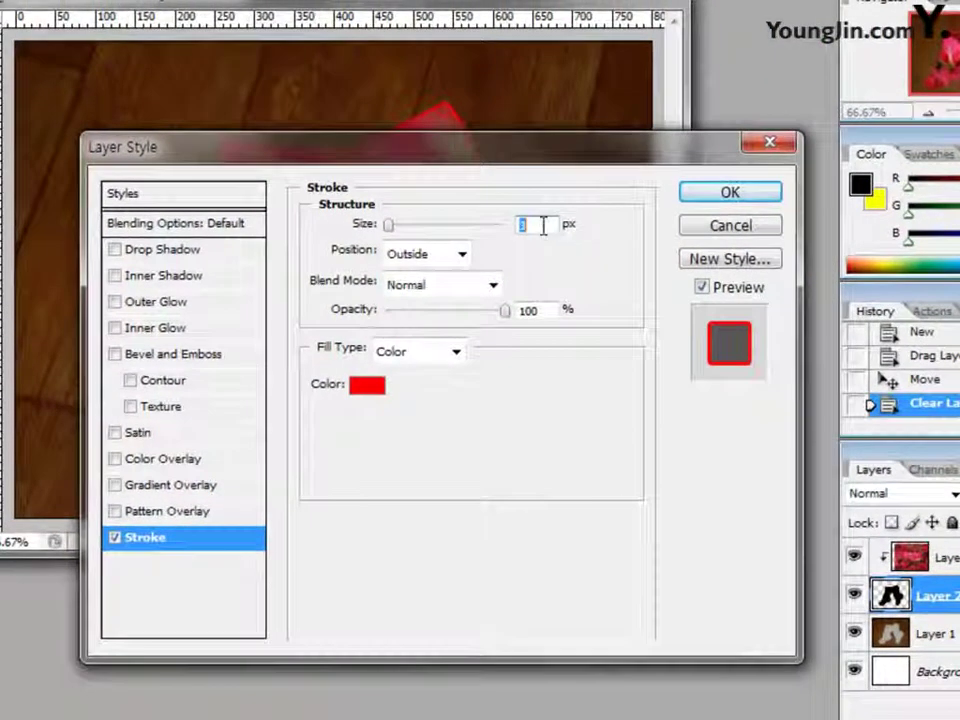
{"action": "left_click", "coordinate": [371, 389]}
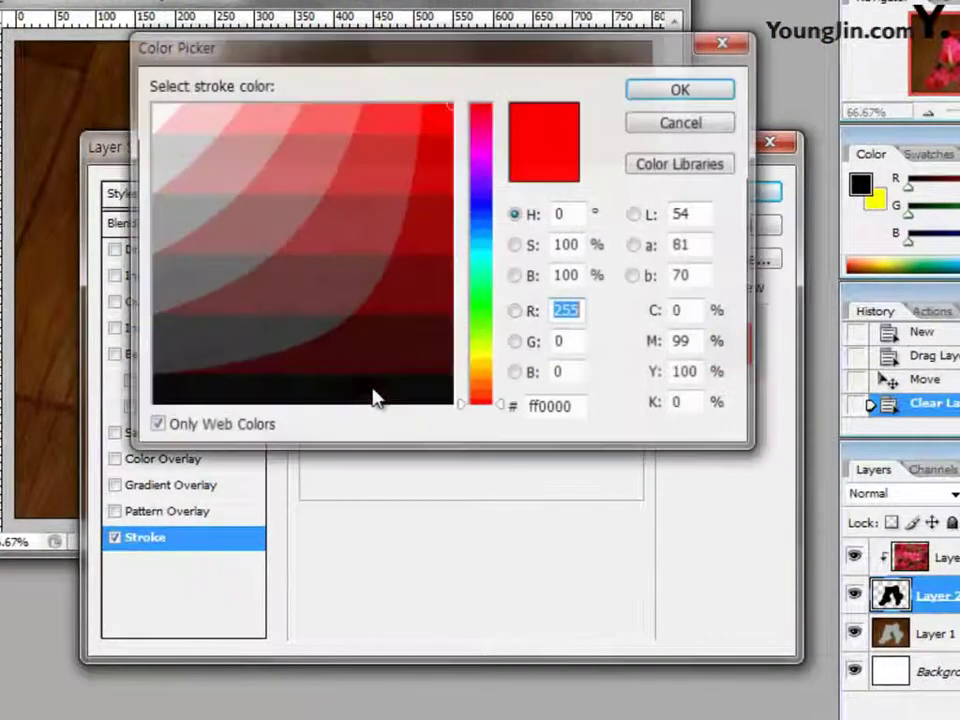
{"action": "left_click", "coordinate": [570, 408]}
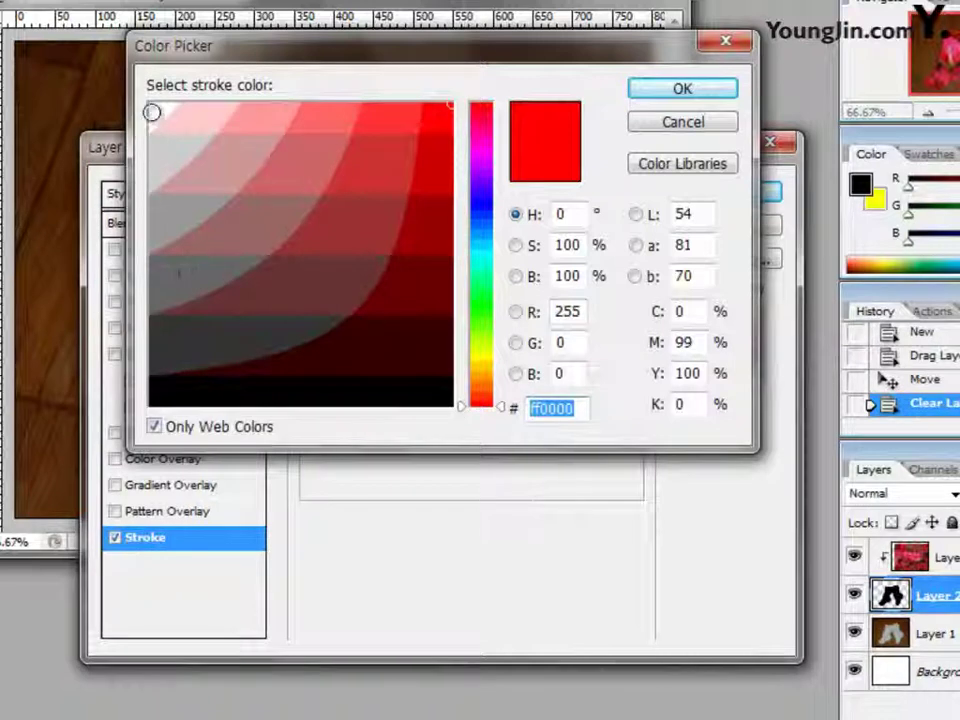
{"action": "left_click", "coordinate": [152, 112]}
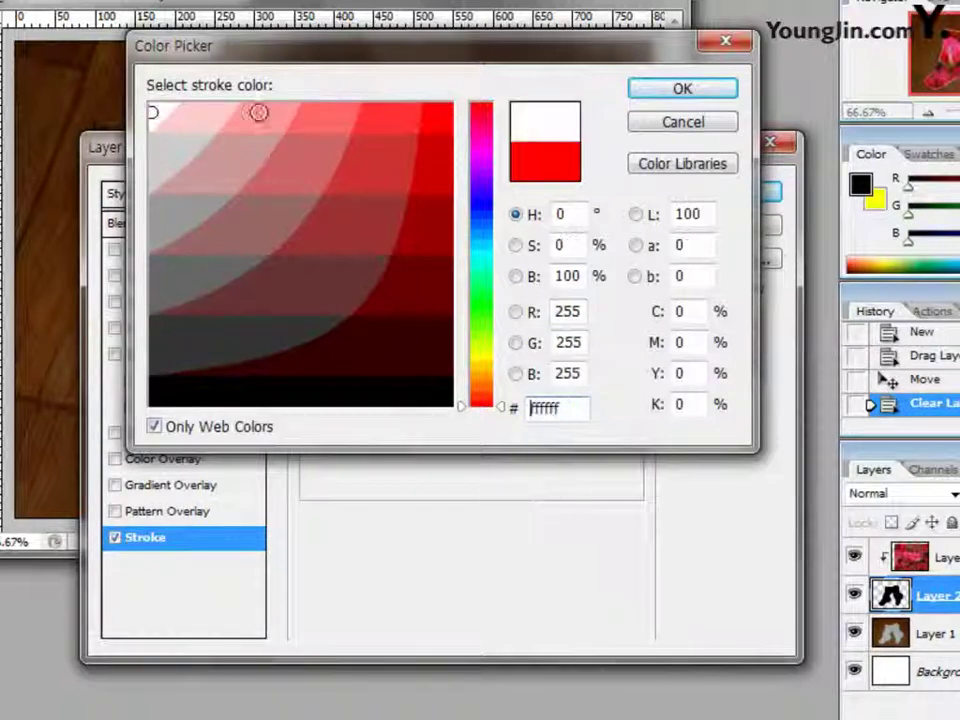
{"action": "left_click", "coordinate": [686, 94]}
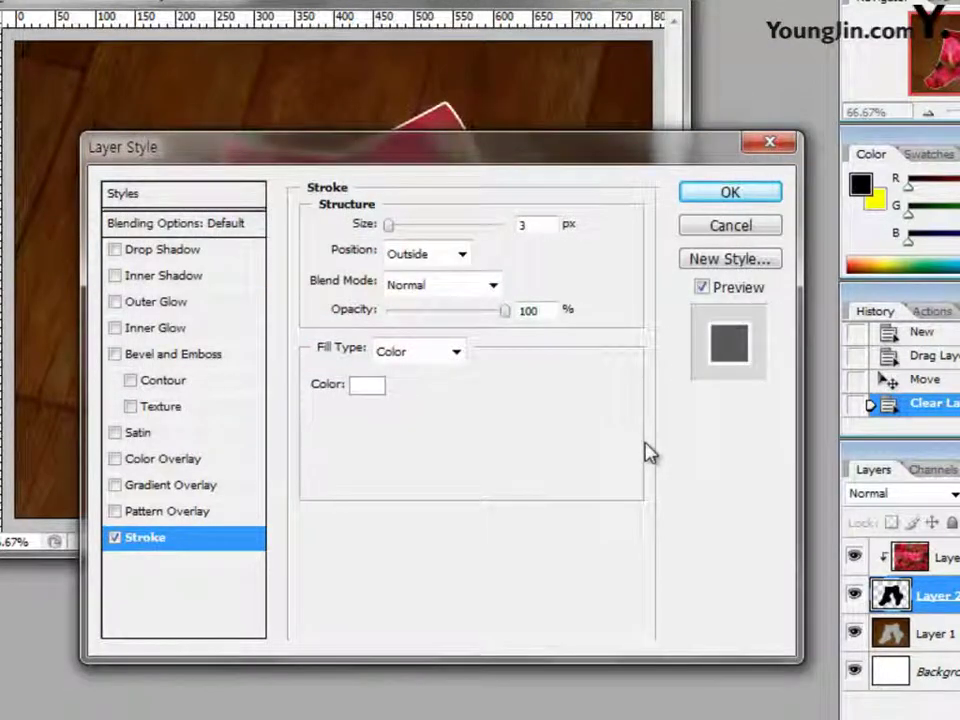
{"action": "left_click", "coordinate": [720, 194]}
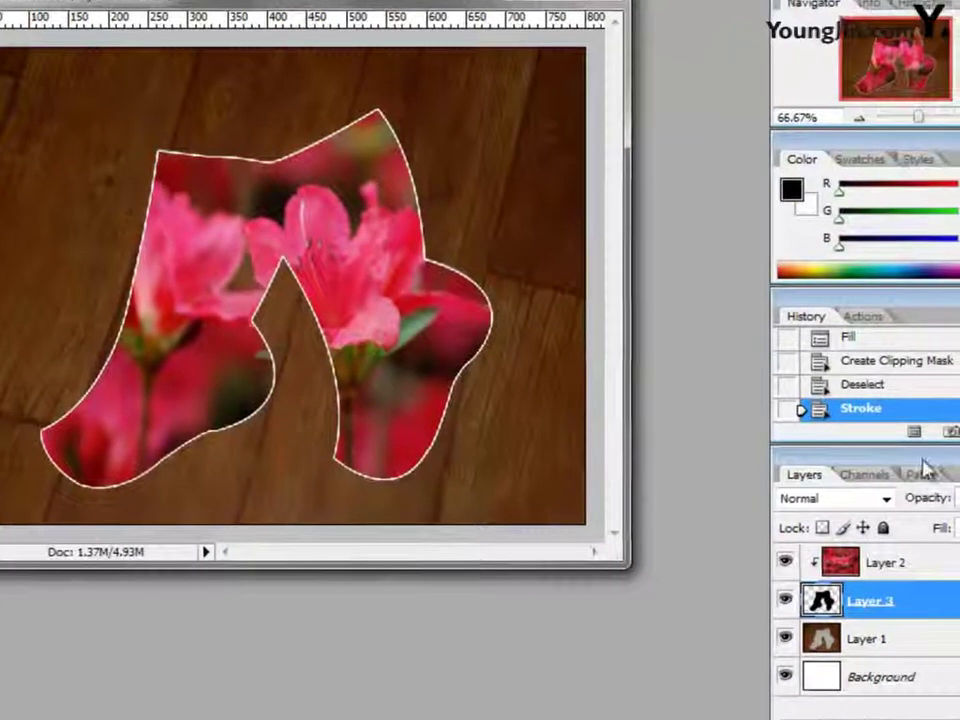
Step: Select the flower layer and set the Vertical Type tool to the 궁서 font at 100 pt
{"action": "left_click", "coordinate": [945, 557]}
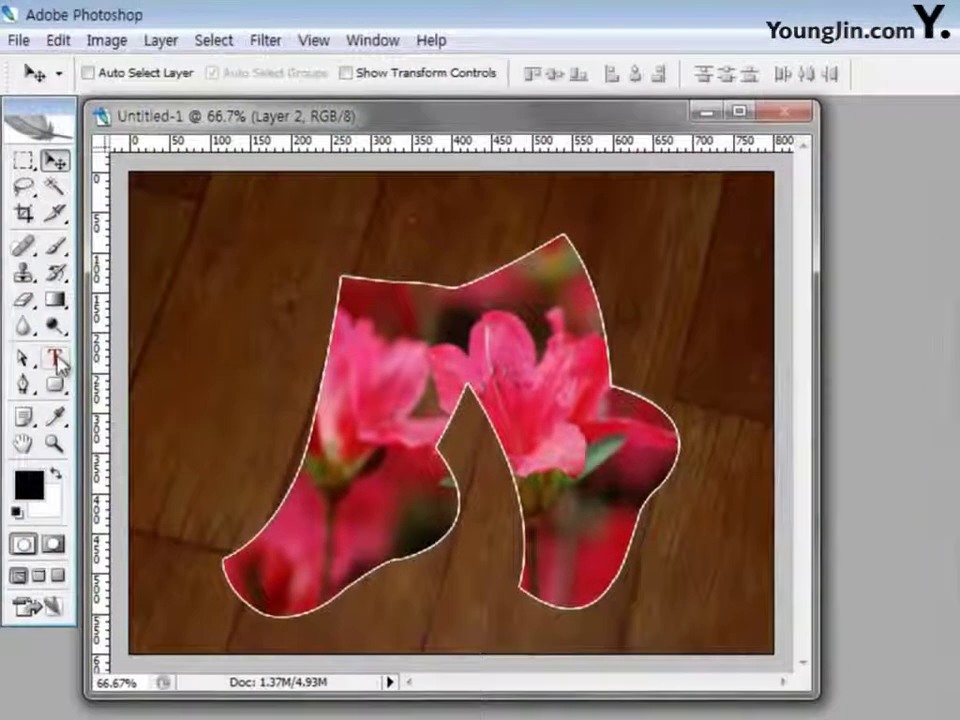
{"action": "left_click", "coordinate": [56, 360]}
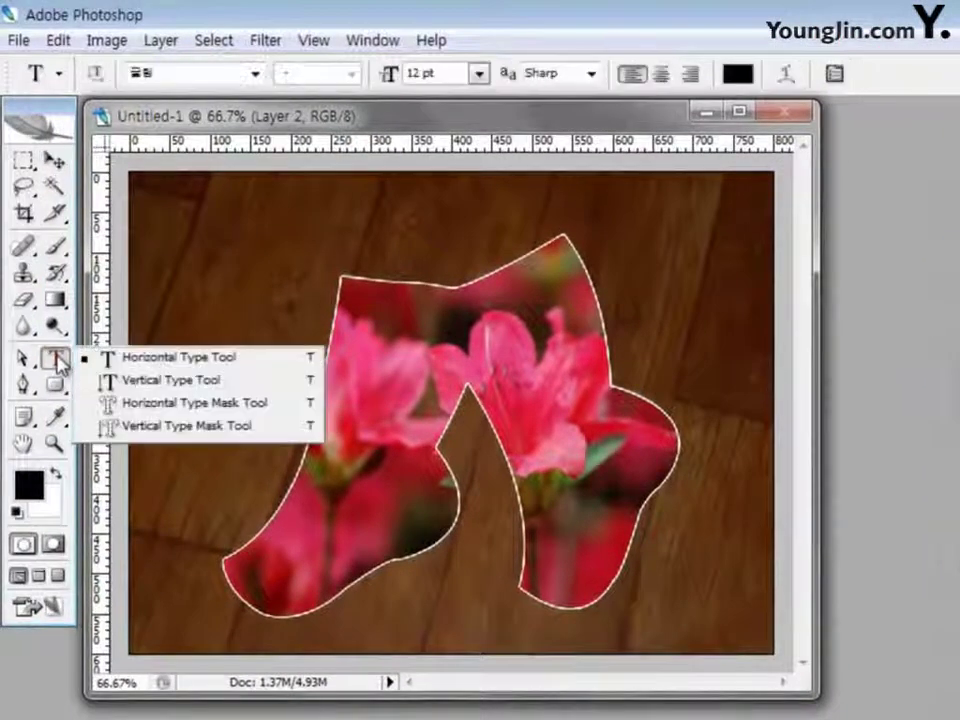
{"action": "left_click", "coordinate": [128, 382]}
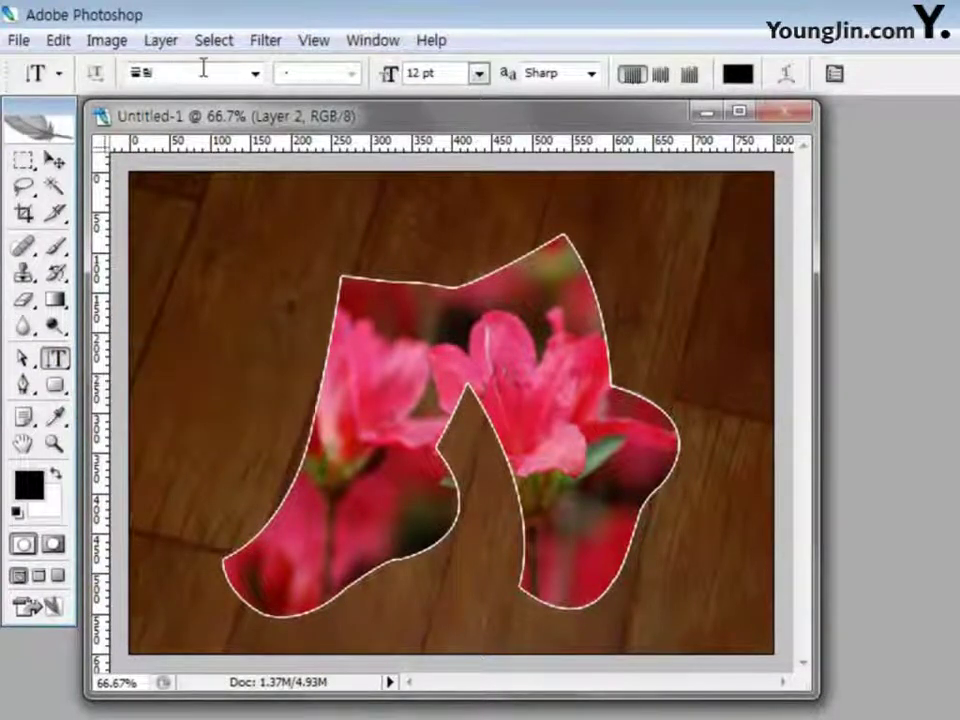
{"action": "left_click", "coordinate": [256, 75]}
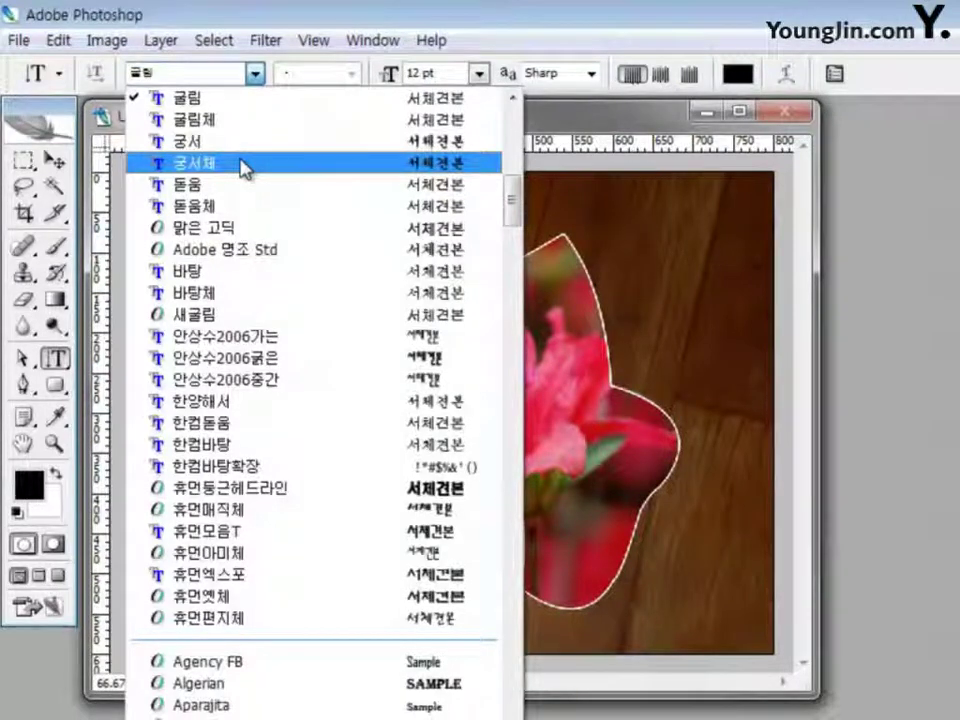
{"action": "left_click", "coordinate": [246, 143]}
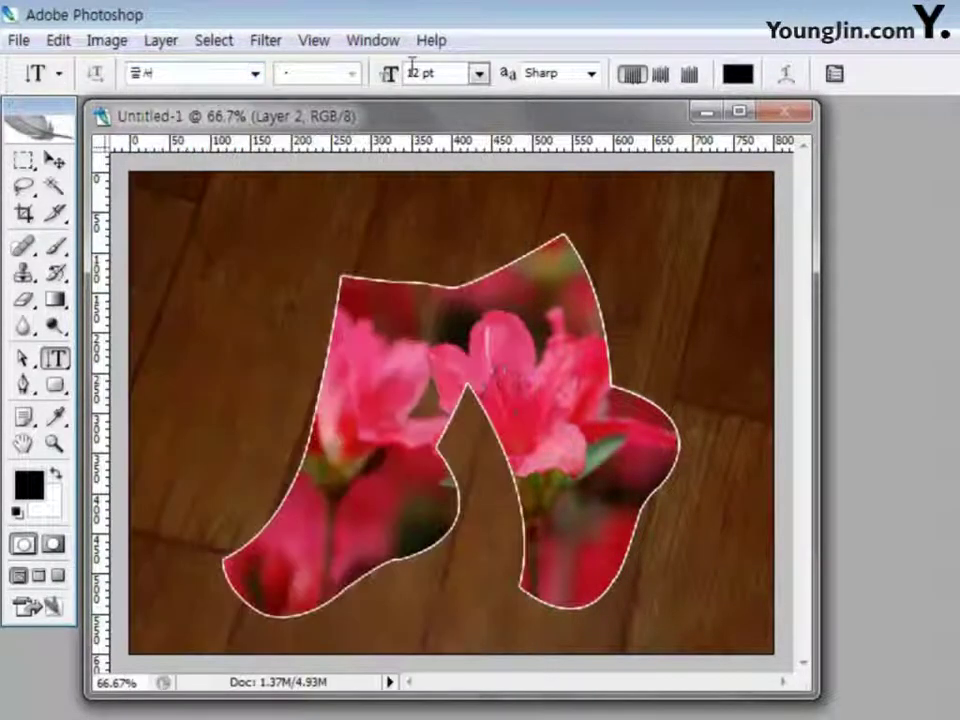
{"action": "left_click", "coordinate": [441, 73]}
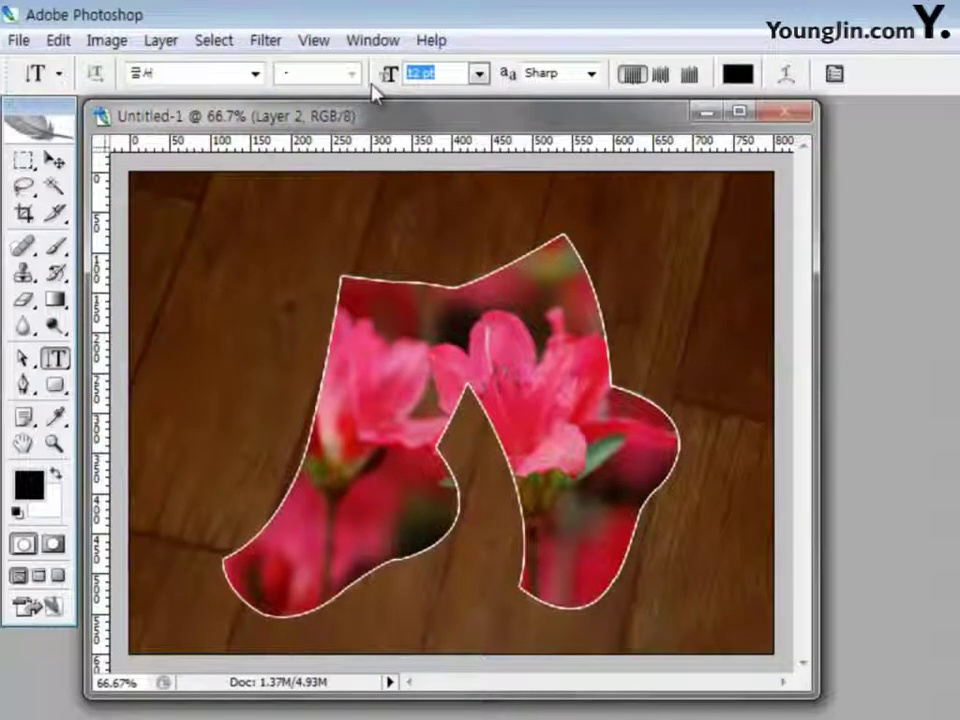
{"action": "type", "text": "100"}
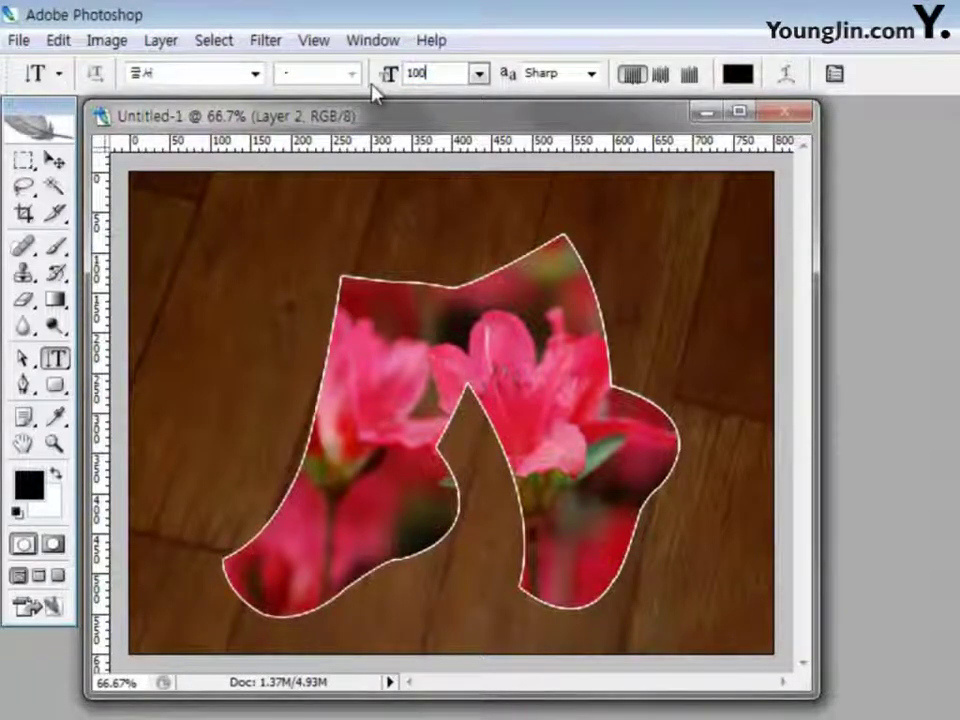
{"action": "key", "text": "Return"}
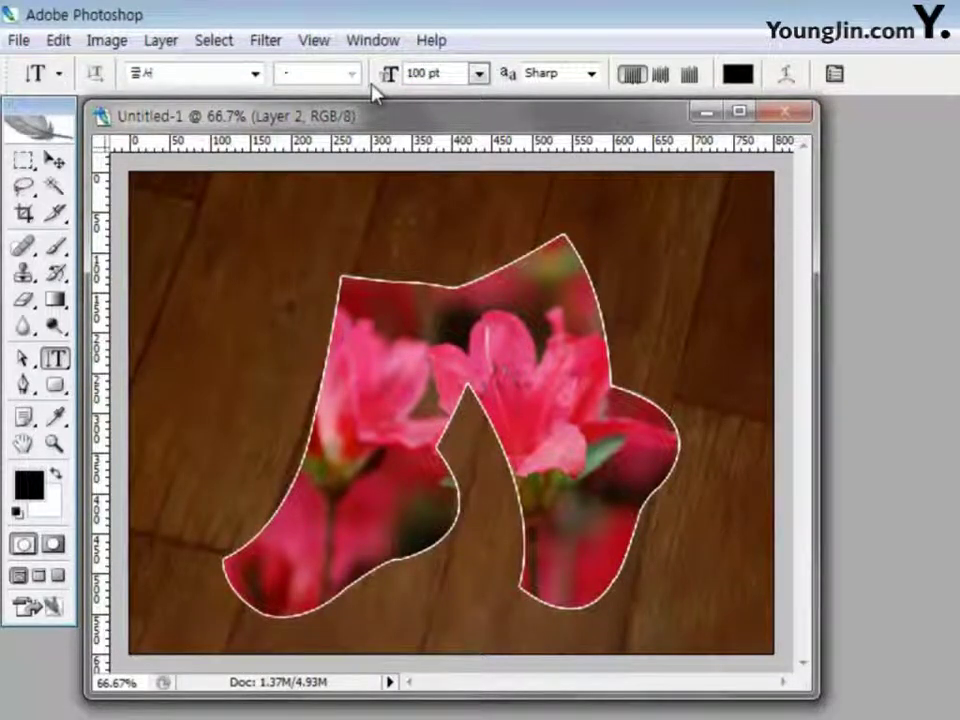
Step: Set the text colour to white (ffffff)
{"action": "left_click", "coordinate": [738, 74]}
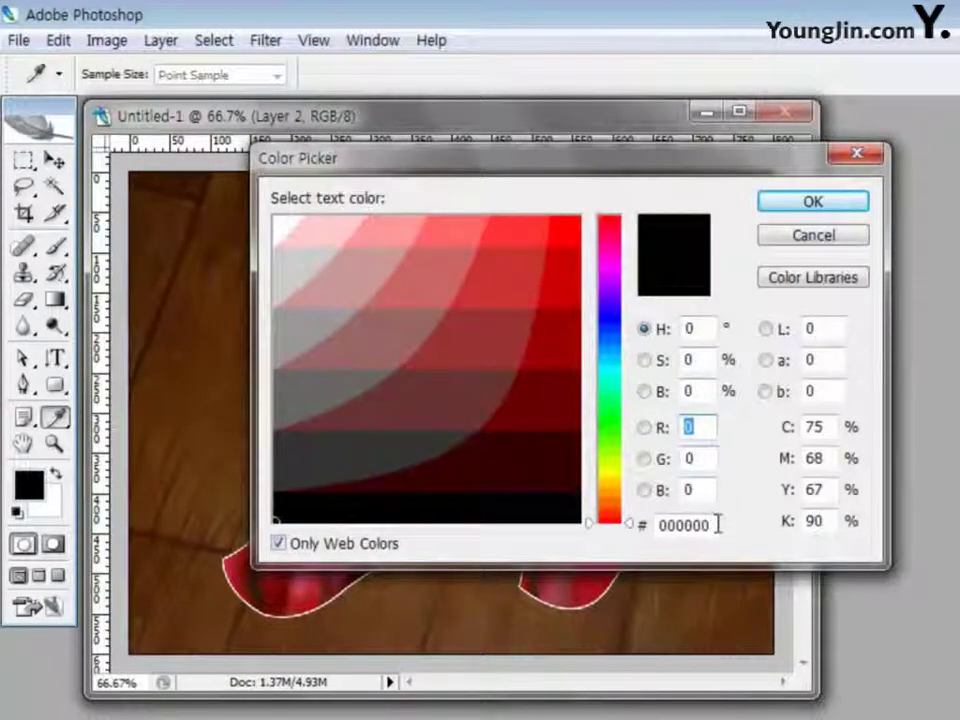
{"action": "left_click", "coordinate": [285, 228]}
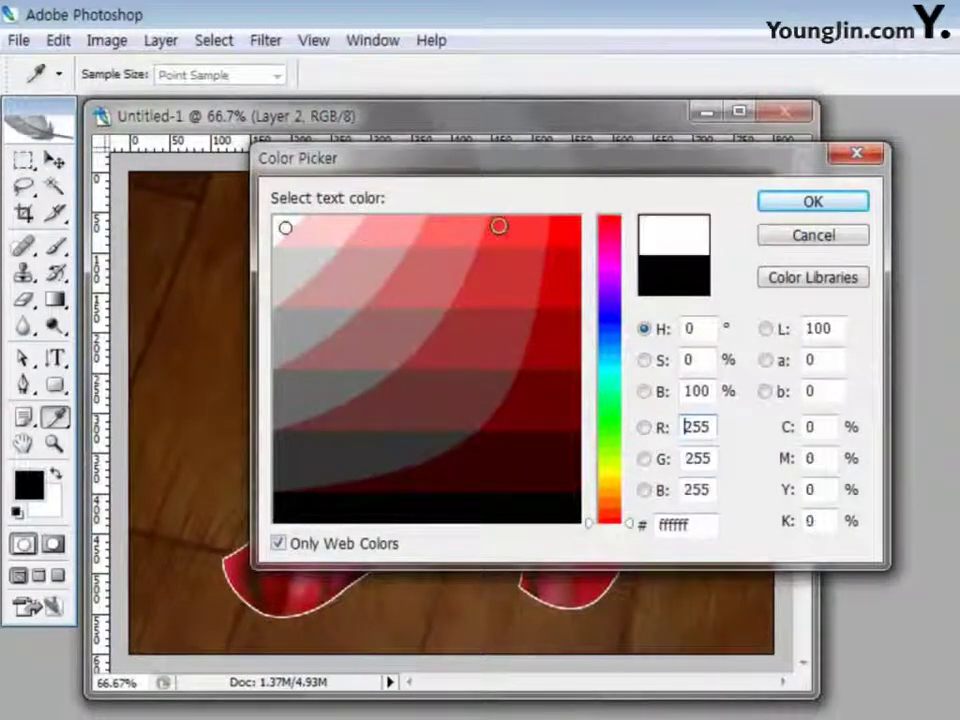
{"action": "left_click", "coordinate": [787, 203]}
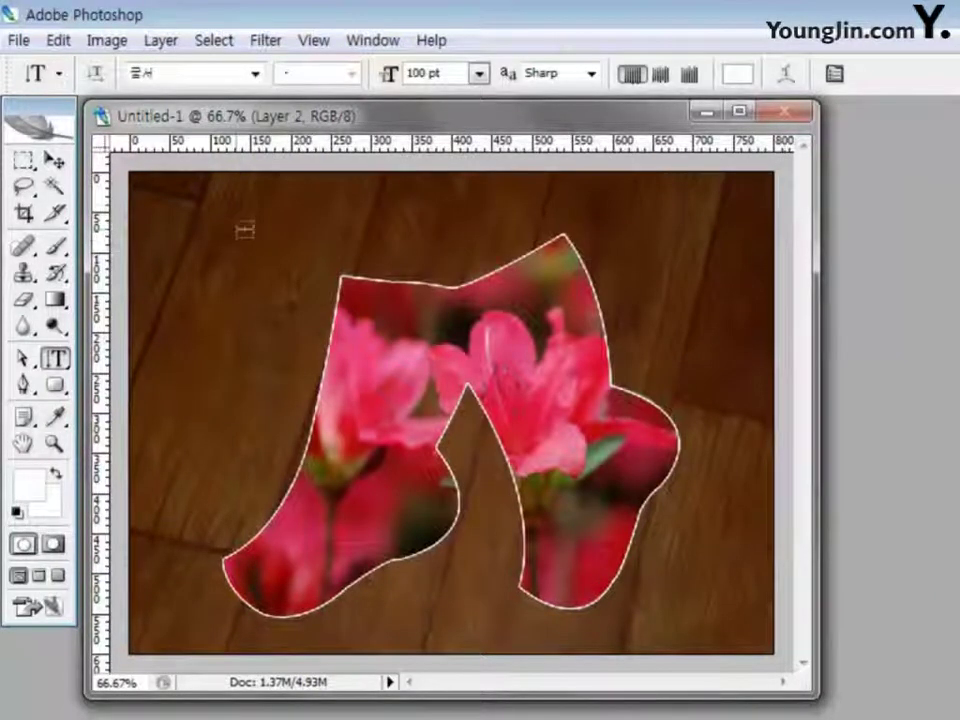
Step: Add the vertical text "한국의 멋" beside the socks and move it slightly up and inward with the Move tool
{"action": "left_click", "coordinate": [190, 230]}
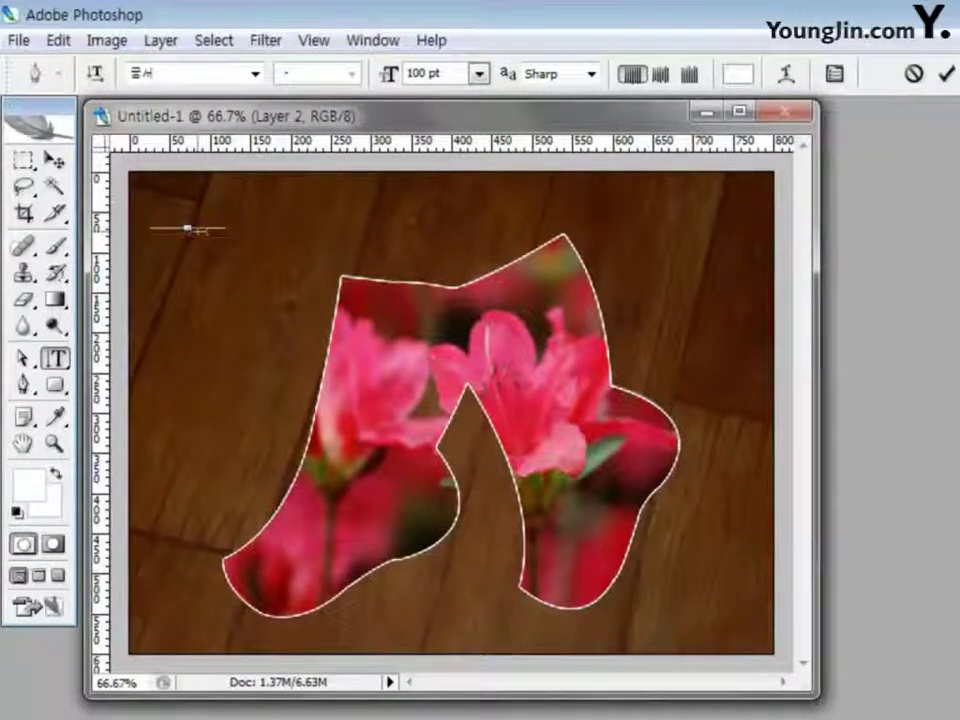
{"action": "type", "text": "한국의"}
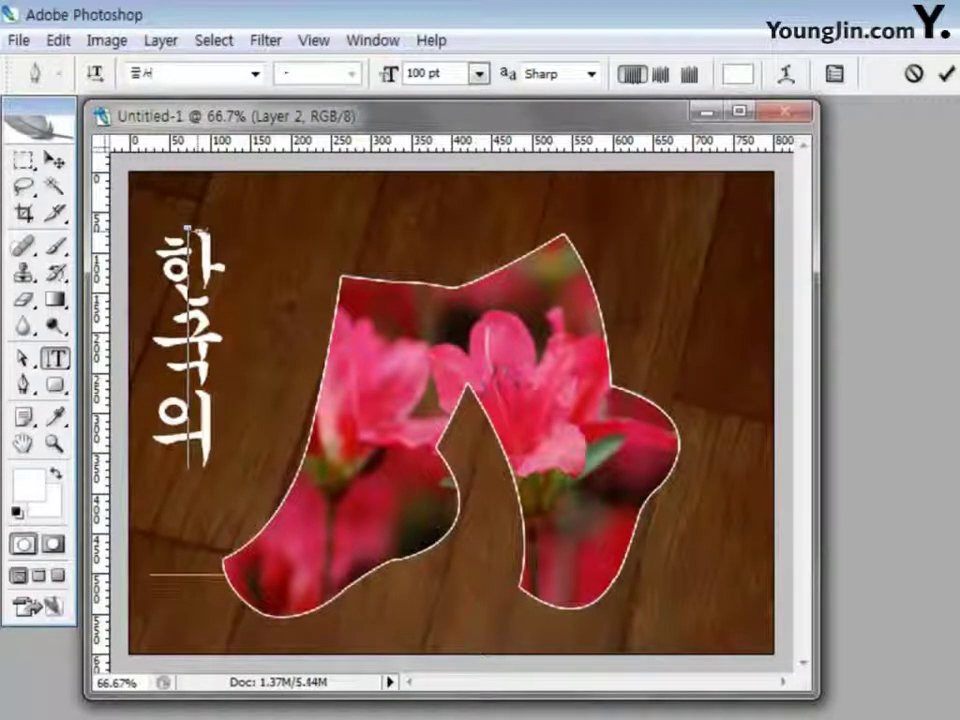
{"action": "type", "text": " 멋"}
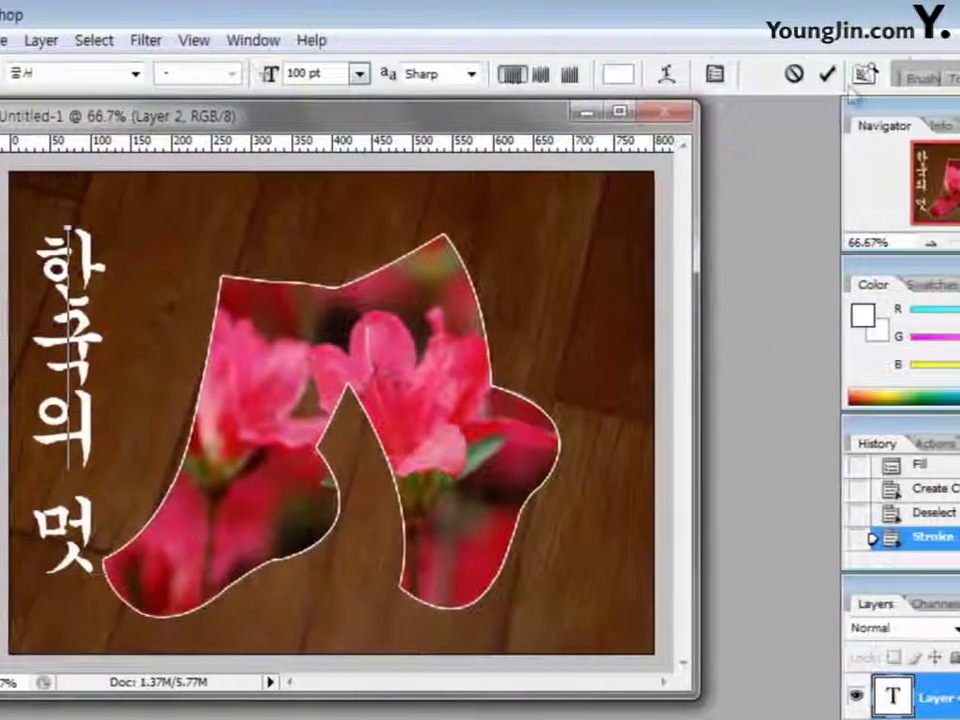
{"action": "left_click", "coordinate": [826, 73]}
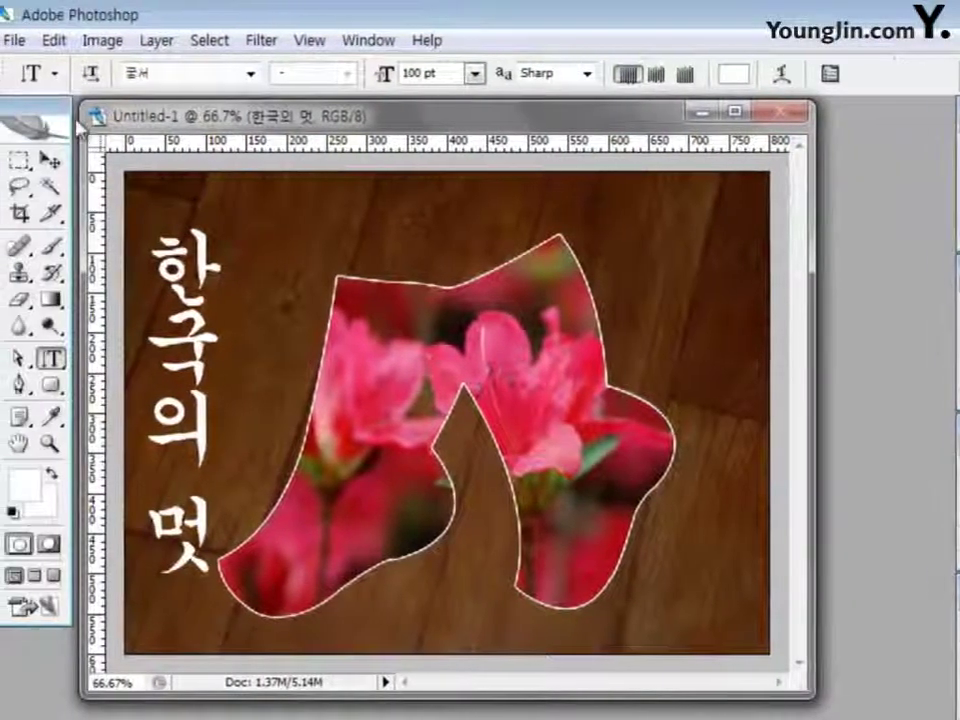
{"action": "left_click", "coordinate": [50, 158]}
{"action": "left_click_drag", "start_coordinate": [175, 273], "coordinate": [209, 236]}
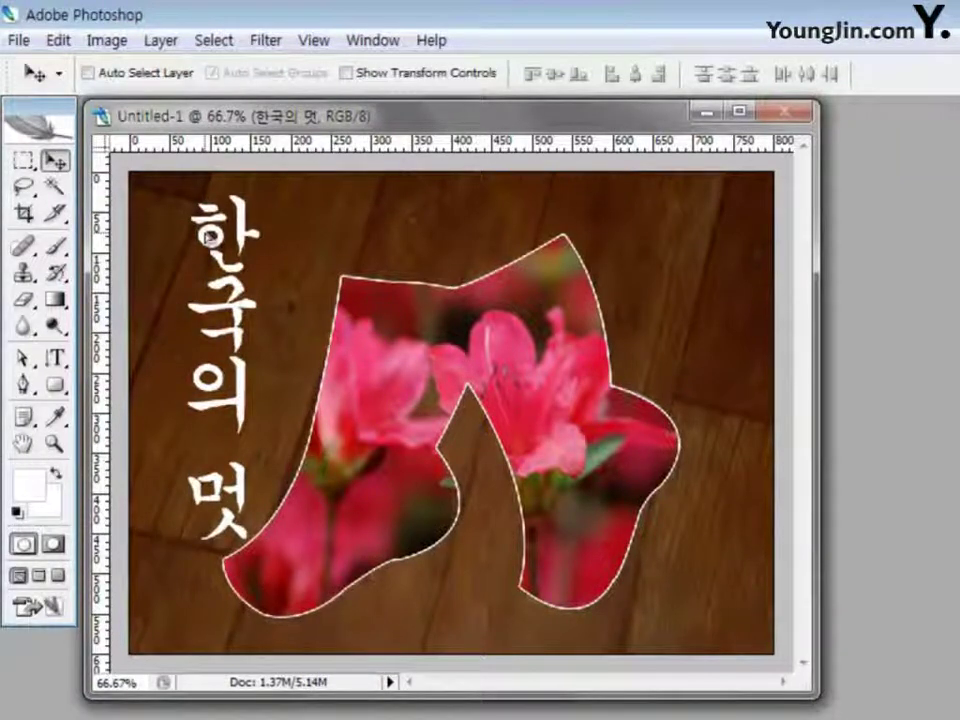
Step: Open the Black, White gradient for editing with the Gradient tool and set its starting colour stop to 3300ff
{"action": "left_click", "coordinate": [56, 299]}
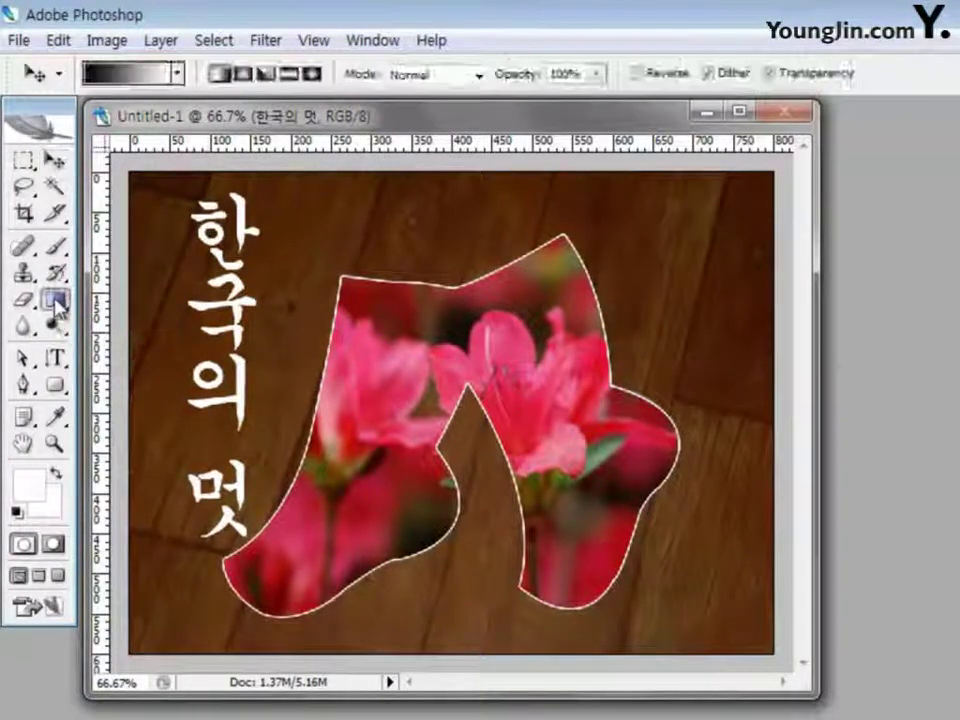
{"action": "left_click", "coordinate": [150, 80]}
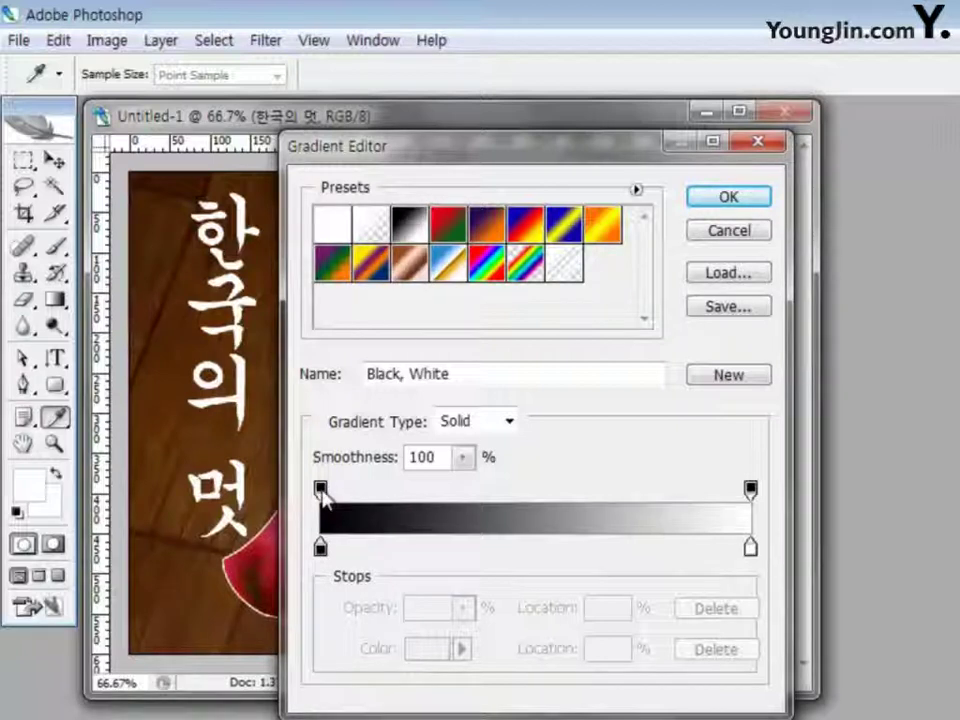
{"action": "double_click", "coordinate": [320, 548]}
{"action": "left_click_drag", "start_coordinate": [489, 167], "coordinate": [476, 183]}
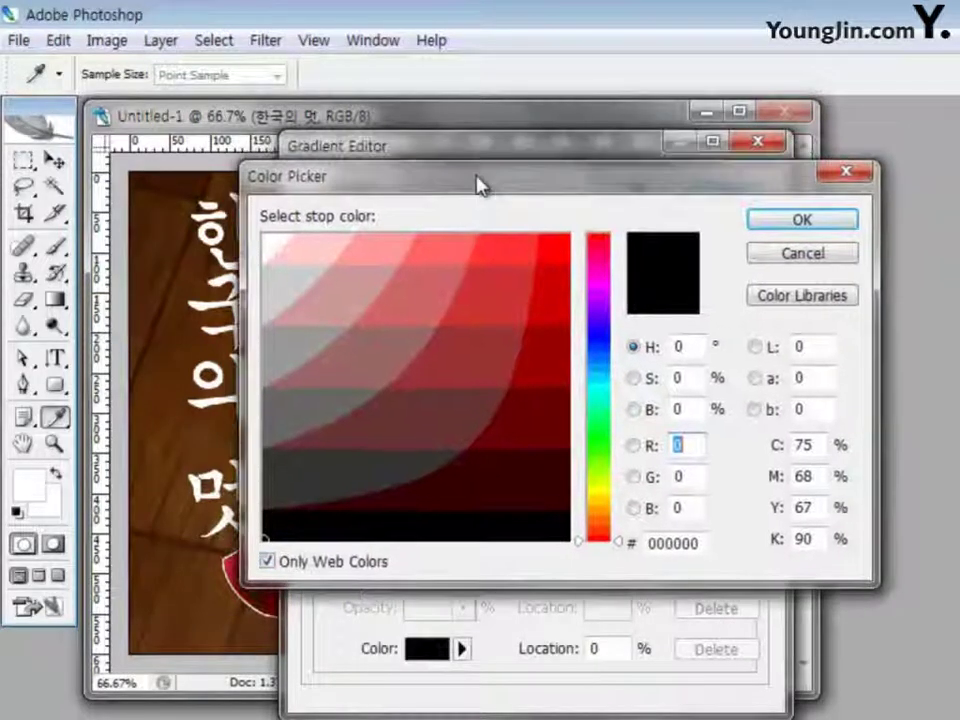
{"action": "left_click_drag", "start_coordinate": [706, 543], "coordinate": [600, 553]}
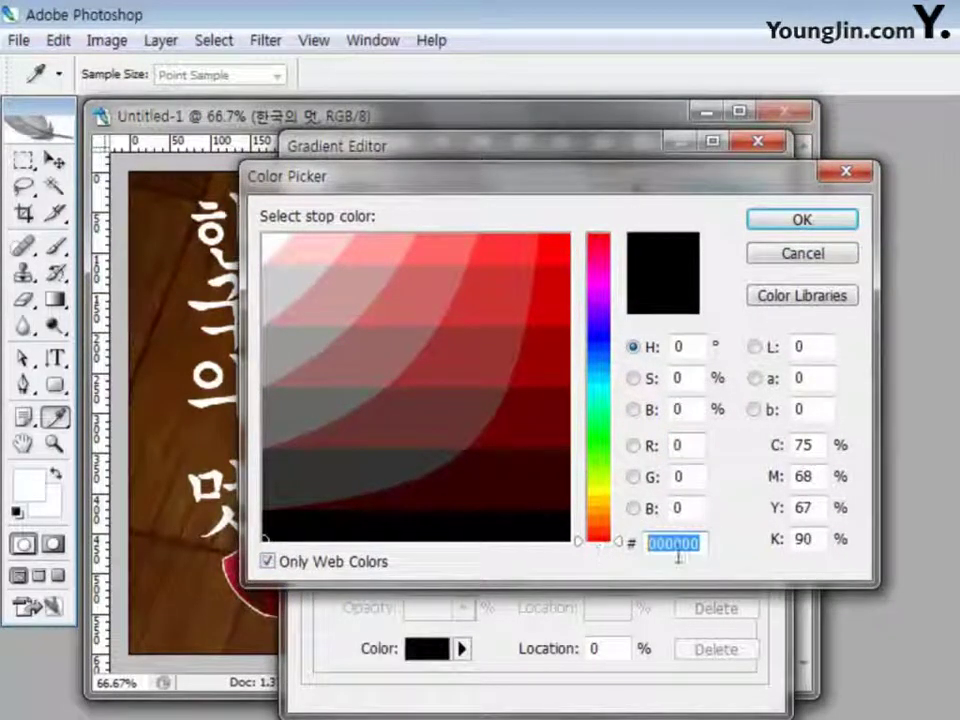
{"action": "type", "text": "3300"}
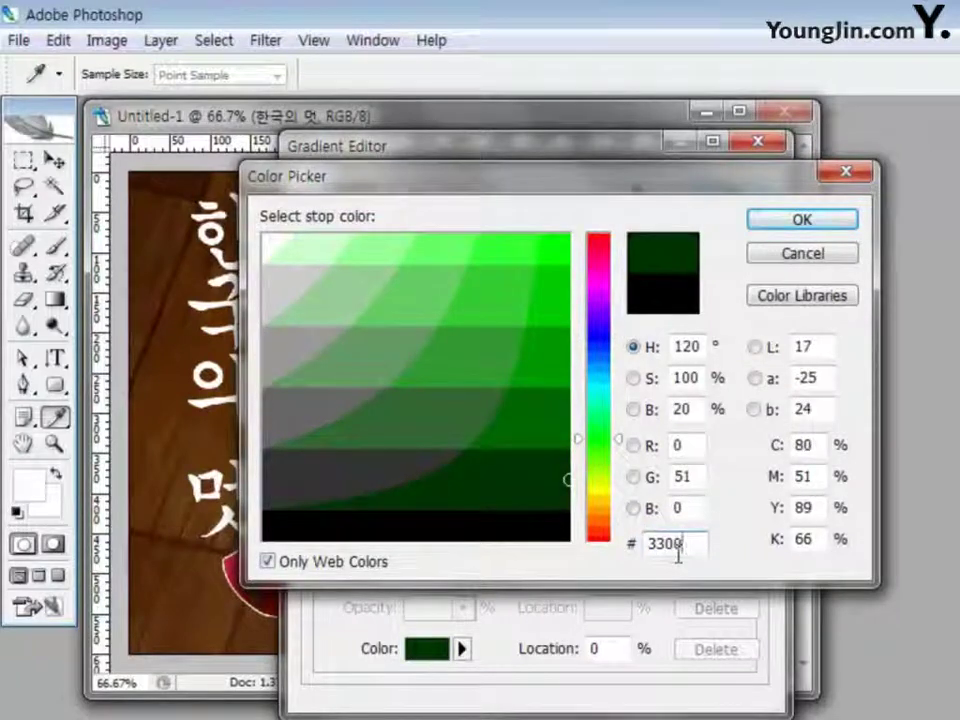
{"action": "type", "text": "ff"}
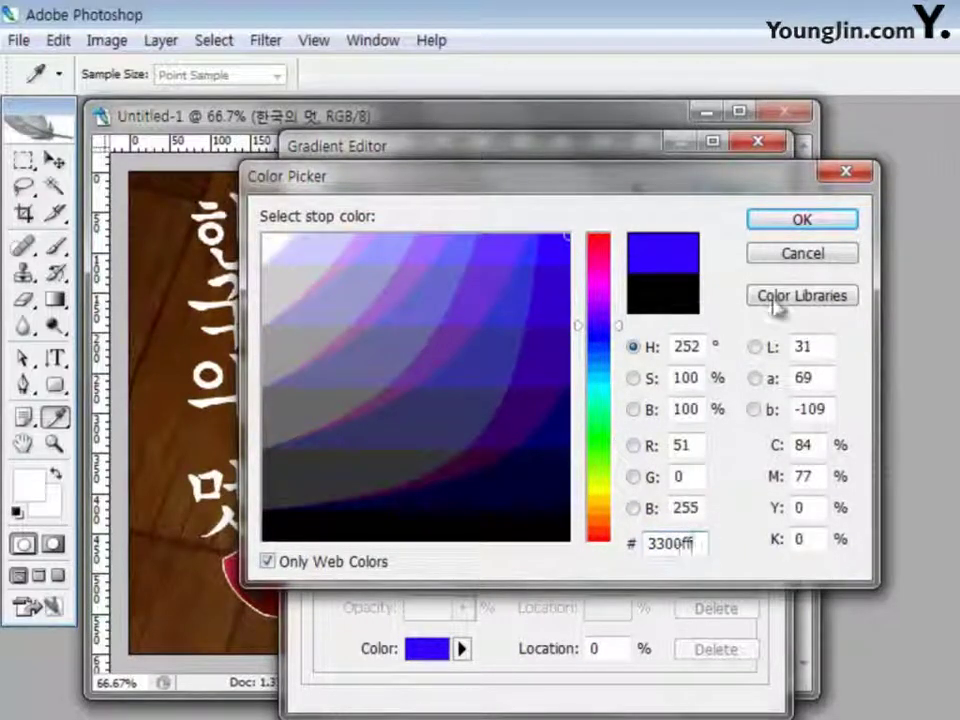
{"action": "left_click", "coordinate": [795, 218]}
Step: Set the gradient's end colour stop to ffff33 and accept the edited gradient
{"action": "left_click", "coordinate": [750, 548]}
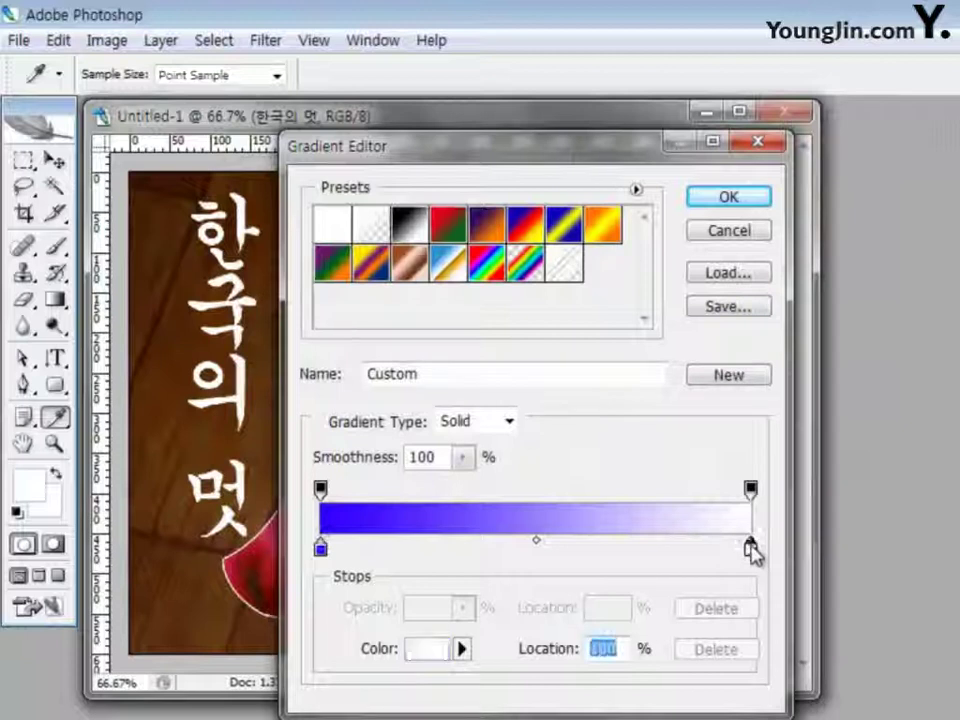
{"action": "double_click", "coordinate": [750, 550]}
{"action": "left_click_drag", "start_coordinate": [704, 543], "coordinate": [502, 533]}
{"action": "type", "text": "ffff"}
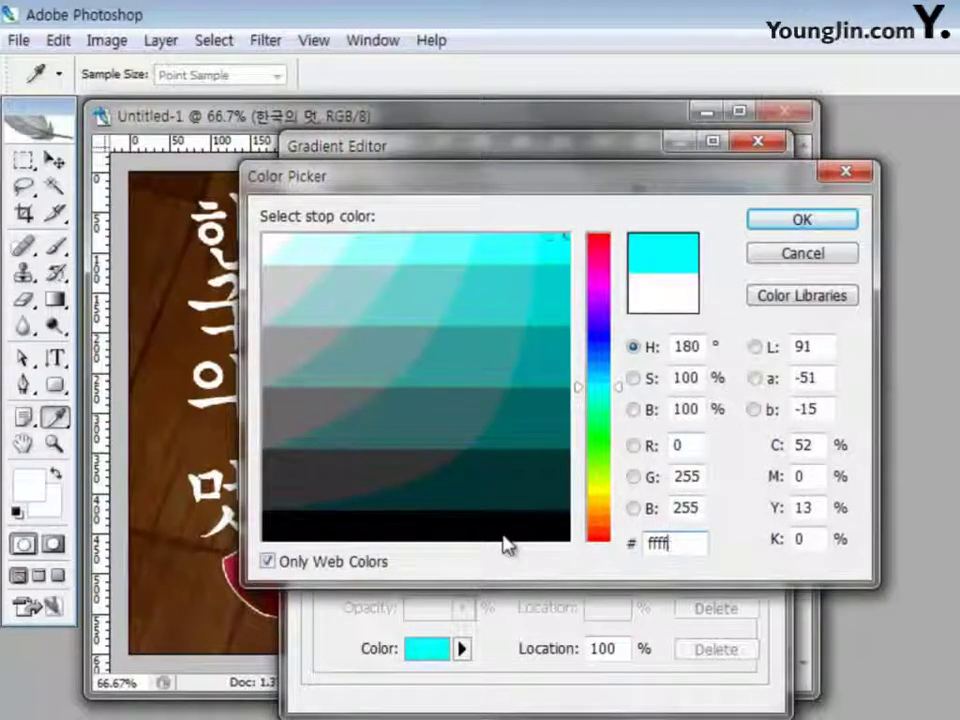
{"action": "type", "text": "f33"}
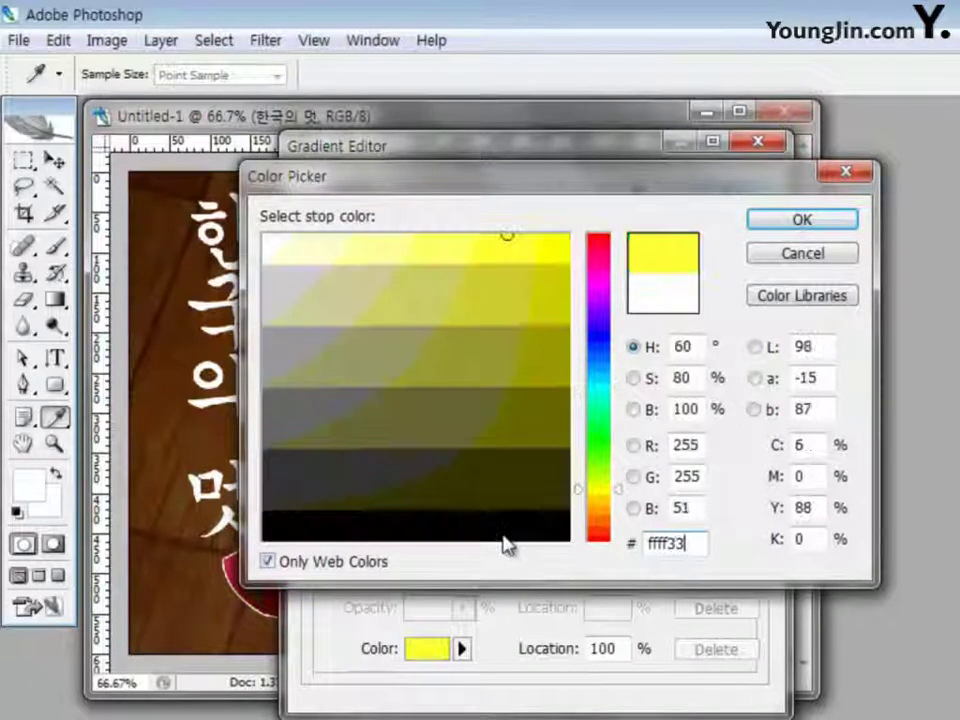
{"action": "left_click", "coordinate": [799, 221]}
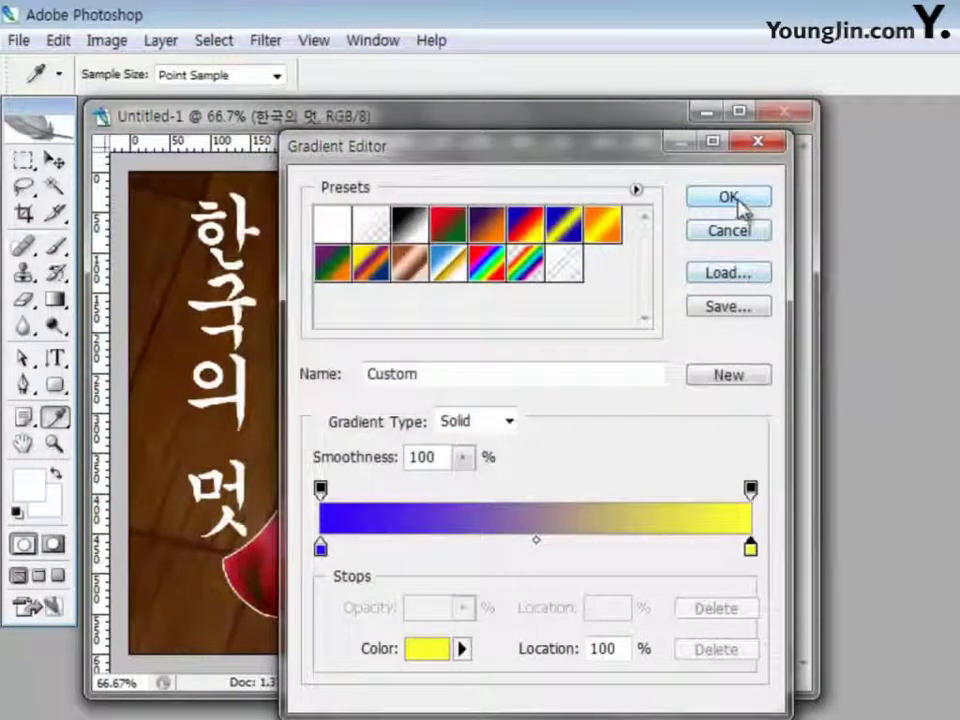
{"action": "left_click", "coordinate": [740, 202]}
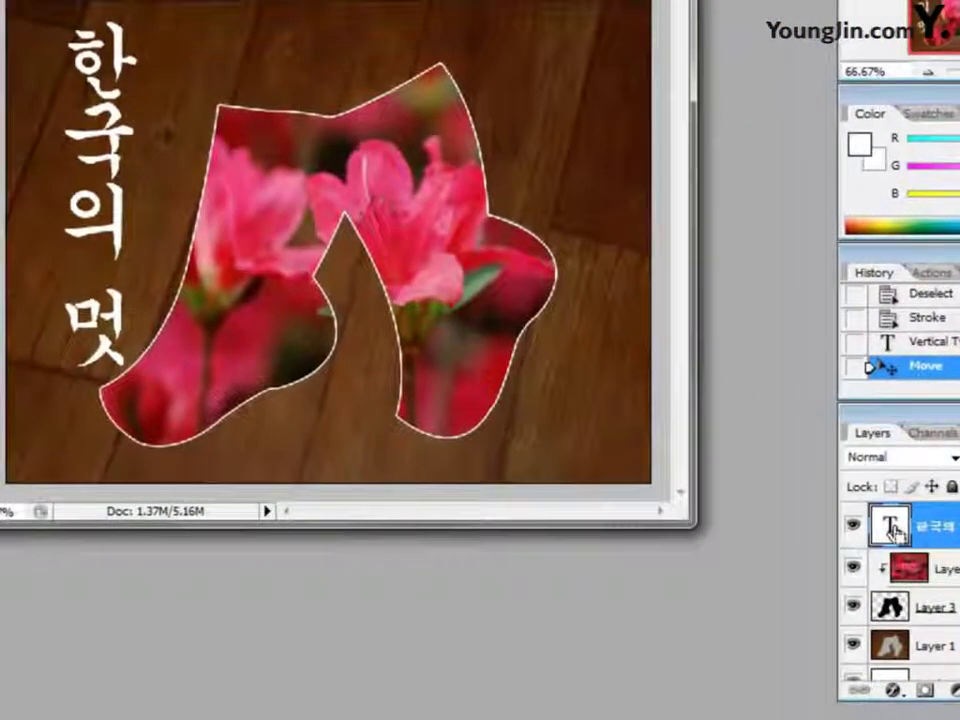
Step: Load the vertical text's outline as a selection and fill it on a new layer with the blue-to-yellow gradient running downward
{"action": "left_click", "coordinate": [893, 527], "text": "ctrl"}
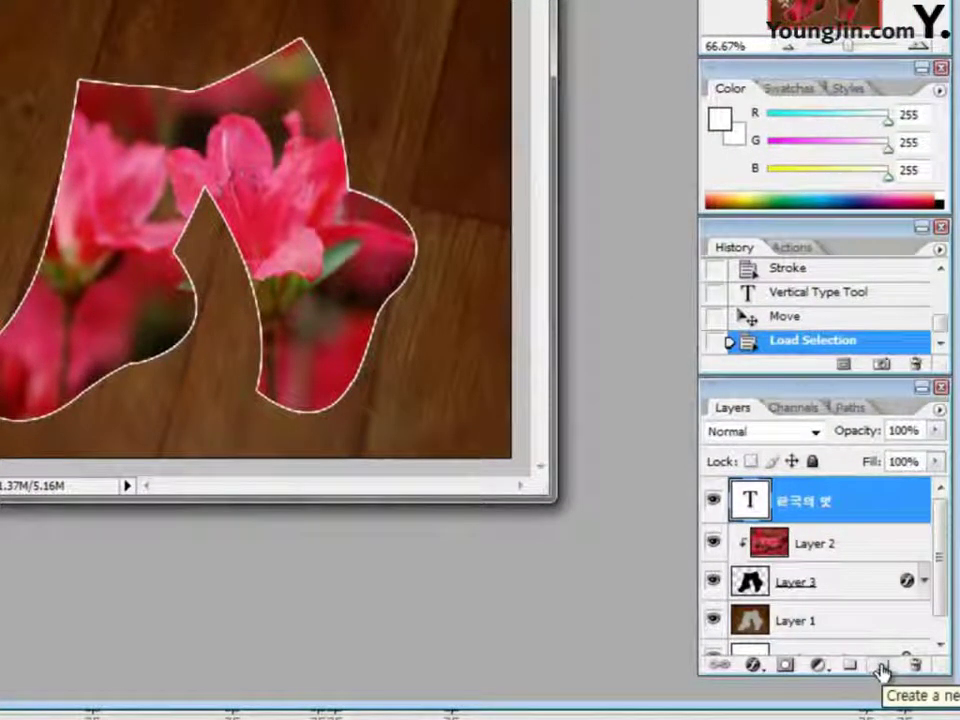
{"action": "left_click", "coordinate": [882, 668]}
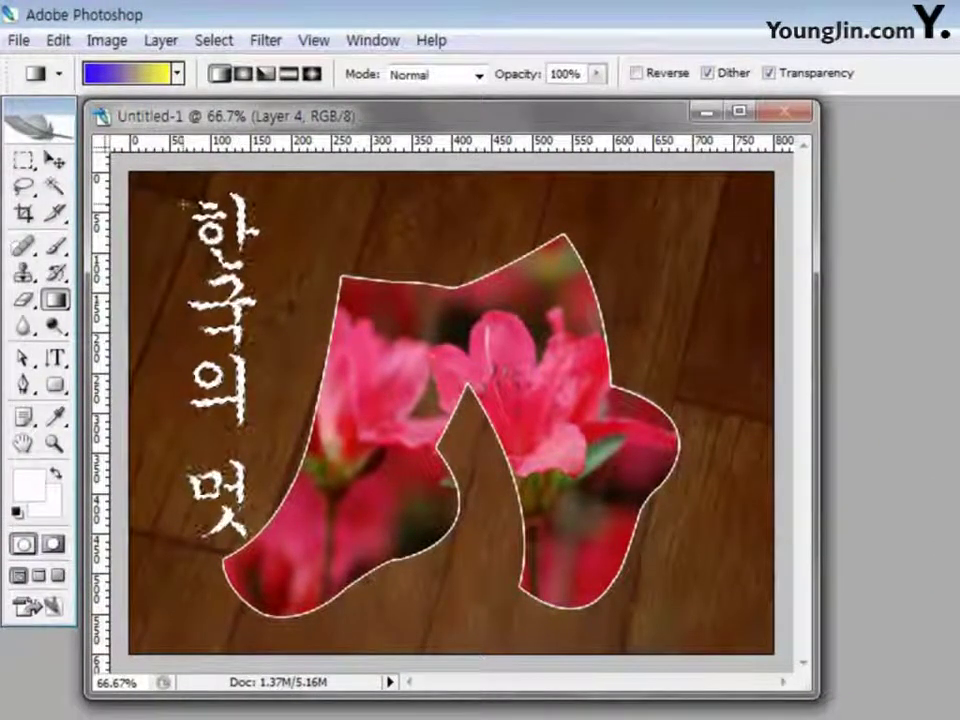
{"action": "left_click_drag", "start_coordinate": [182, 413], "coordinate": [180, 541]}
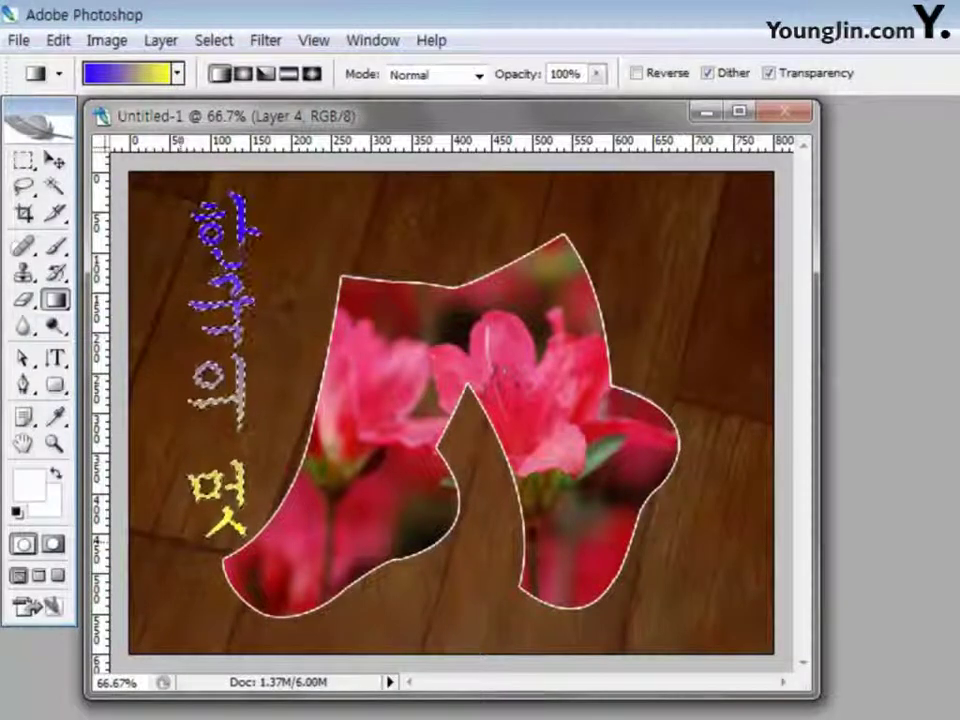
{"action": "key", "text": "ctrl+d"}
{"action": "left_click", "coordinate": [55, 160]}
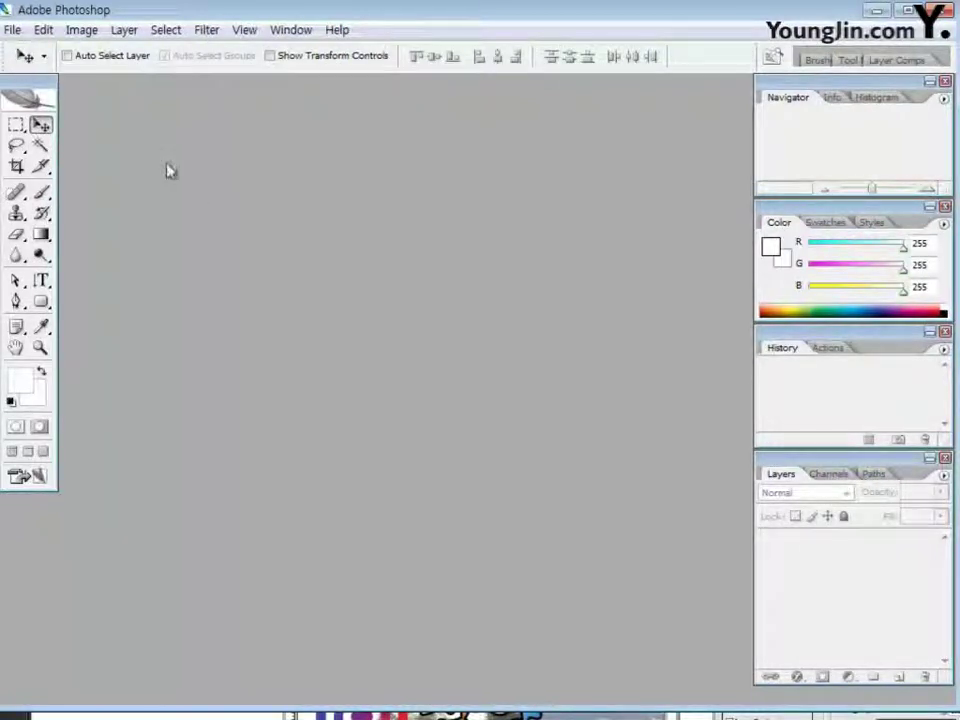
Step: Open the images 2급-3.jpg and 2급-4.jpg together and move their windows down to clear the workspace
{"action": "double_click", "coordinate": [206, 255]}
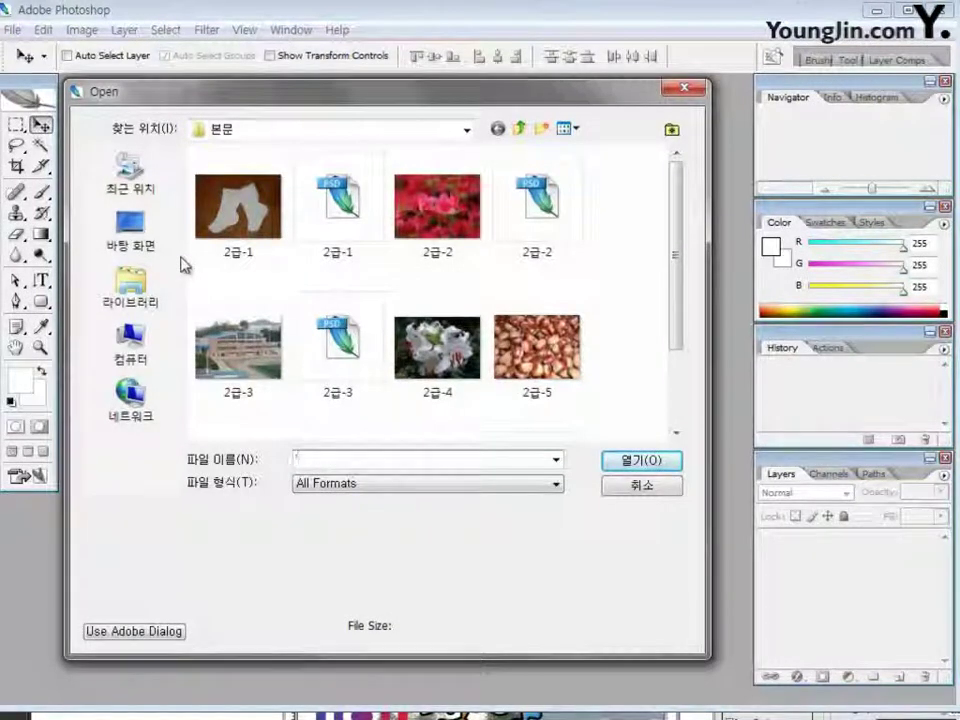
{"action": "left_click", "coordinate": [257, 346]}
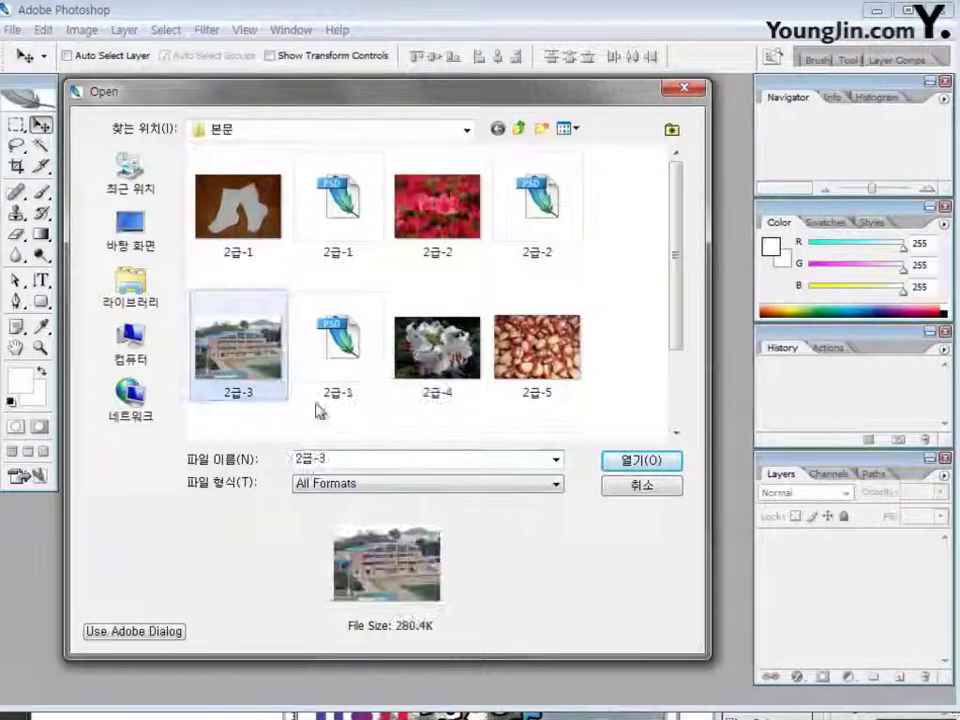
{"action": "left_click", "coordinate": [440, 352], "text": "ctrl"}
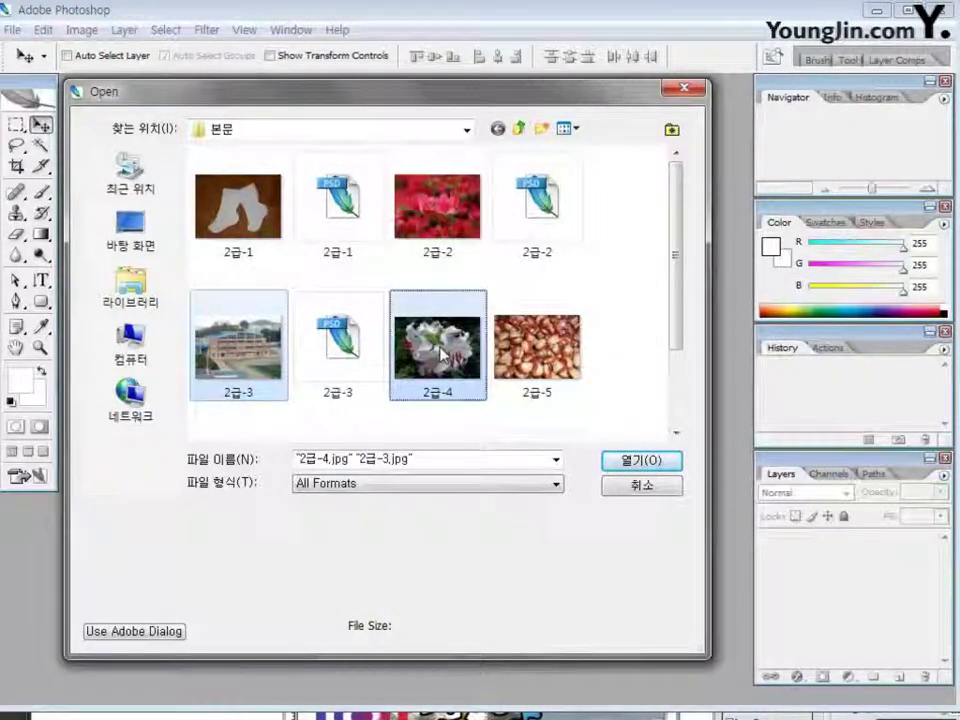
{"action": "left_click", "coordinate": [664, 464]}
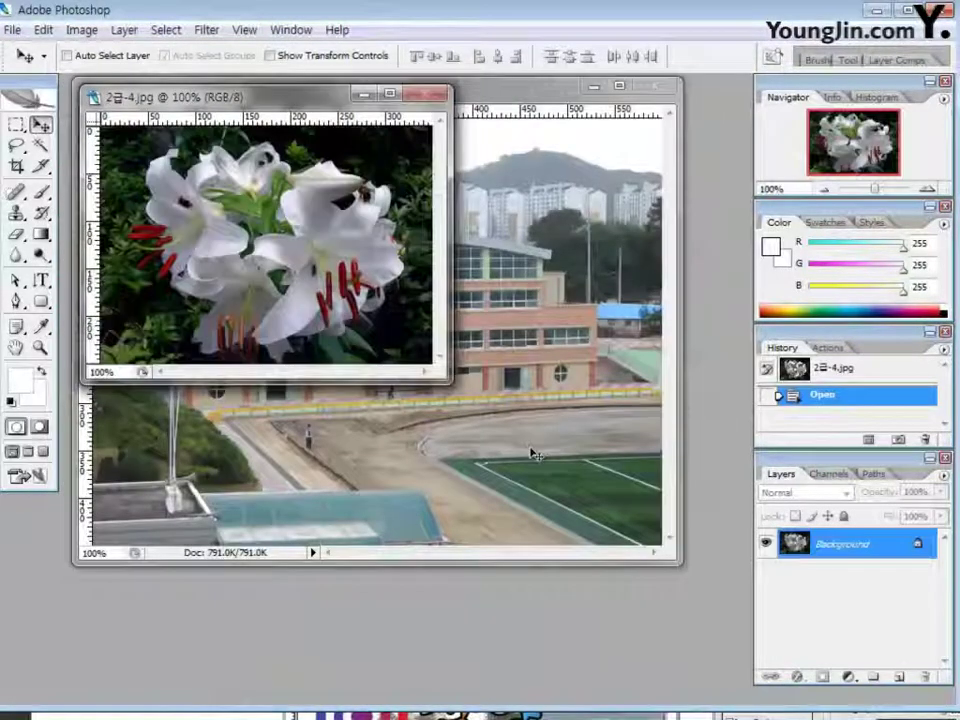
{"action": "left_click_drag", "start_coordinate": [338, 100], "coordinate": [634, 432]}
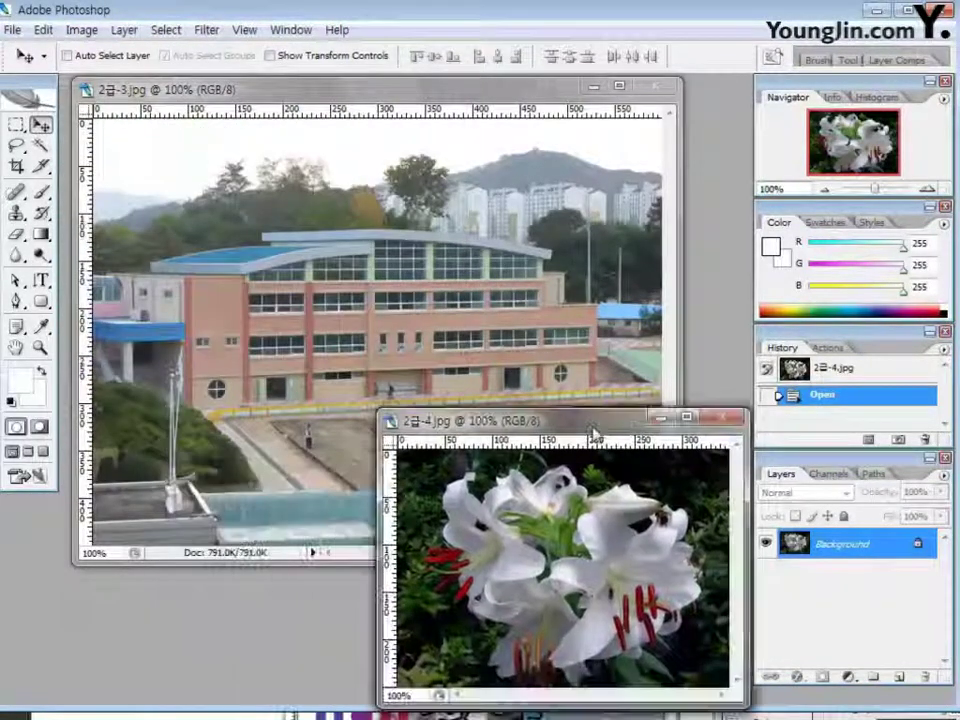
{"action": "left_click_drag", "start_coordinate": [228, 88], "coordinate": [265, 372]}
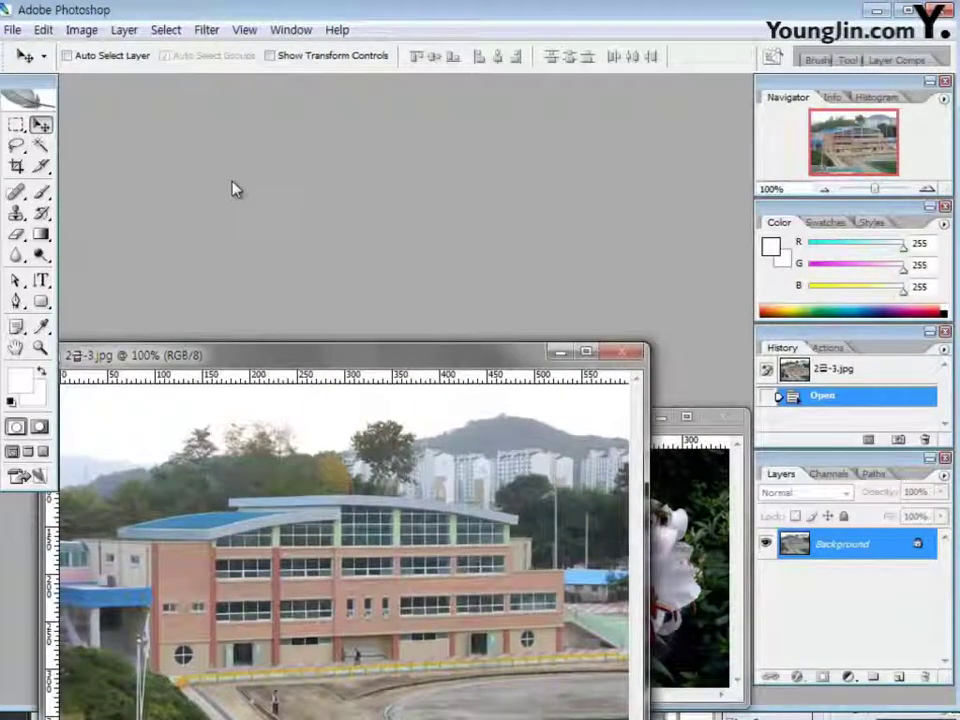
Step: Create a new 600 x 400 pixel RGB document with a white background and enlarge its window slightly around the canvas
{"action": "key", "text": "ctrl+n"}
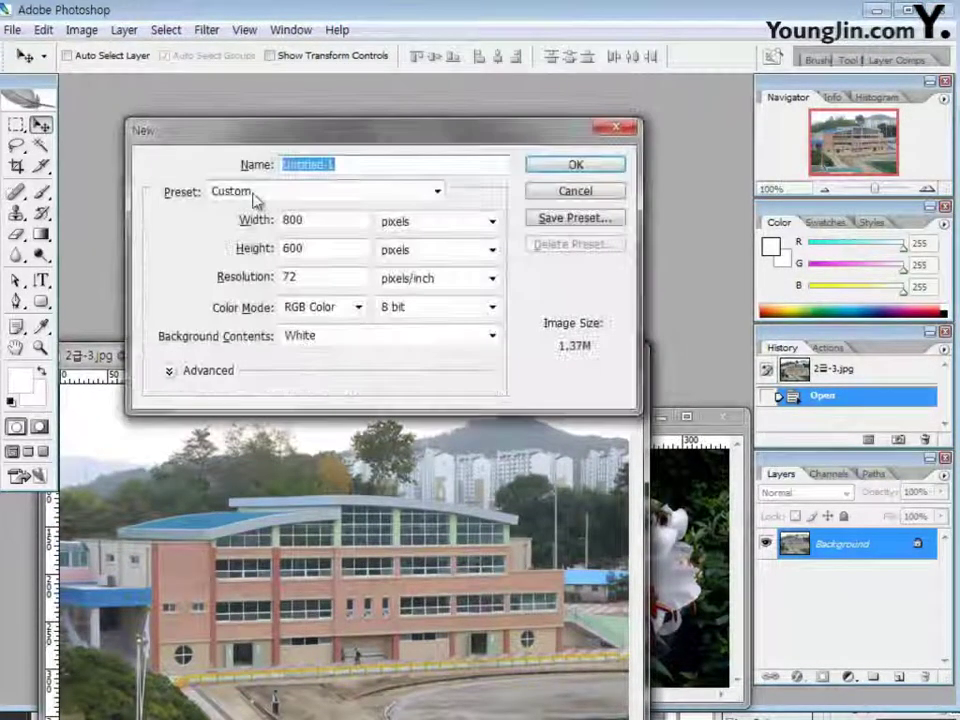
{"action": "double_click", "coordinate": [309, 222]}
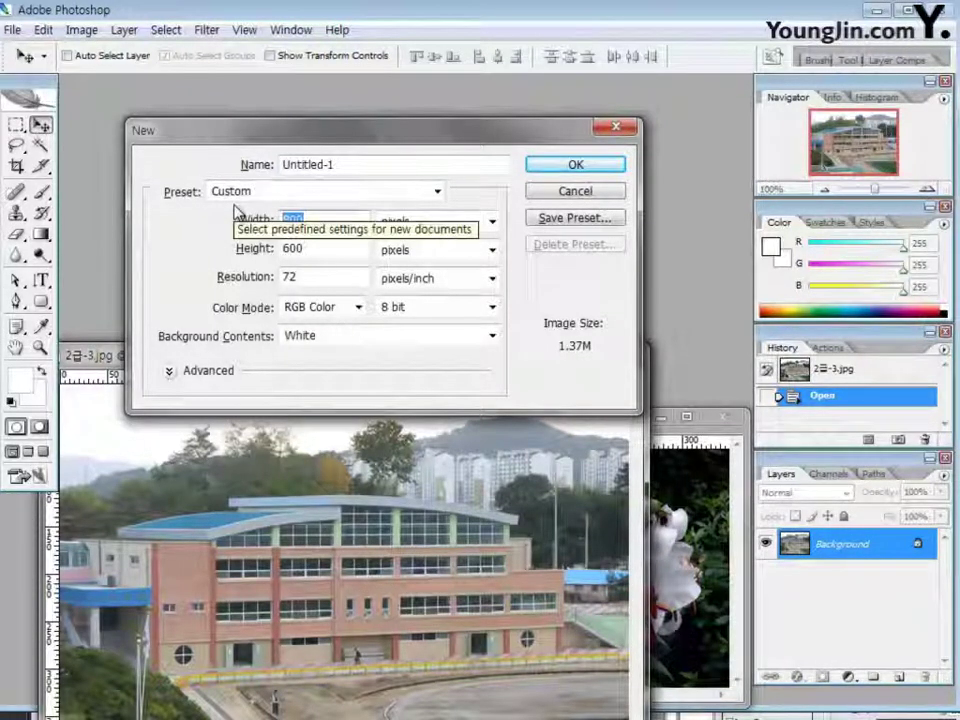
{"action": "type", "text": "600"}
{"action": "key", "text": "Tab"}
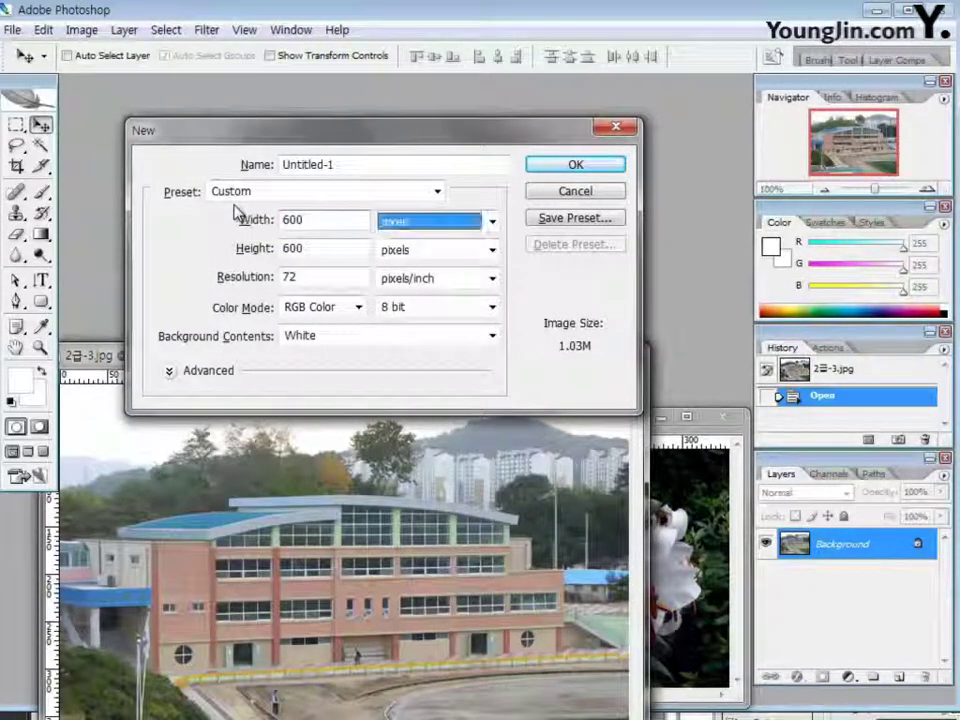
{"action": "key", "text": "Tab"}
{"action": "type", "text": "400"}
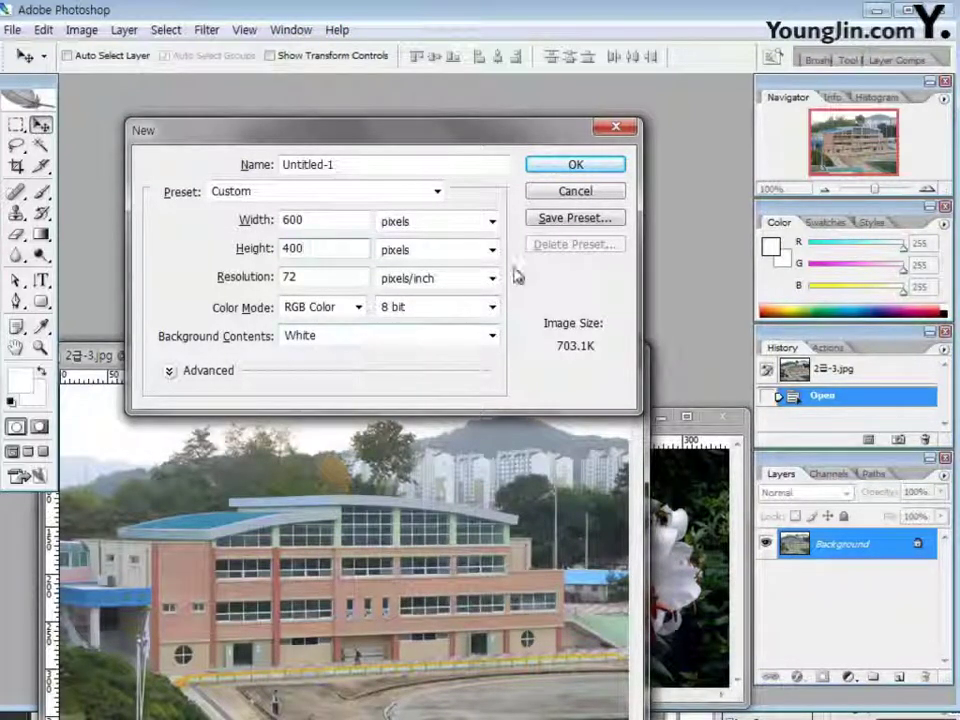
{"action": "left_click", "coordinate": [562, 167]}
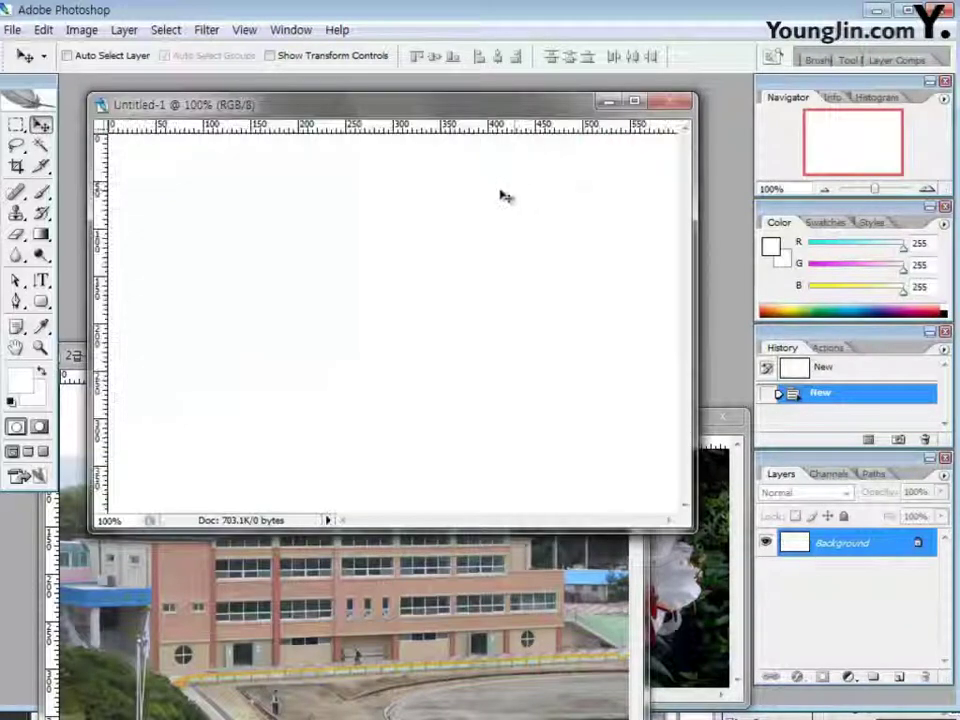
{"action": "left_click_drag", "start_coordinate": [311, 105], "coordinate": [296, 101]}
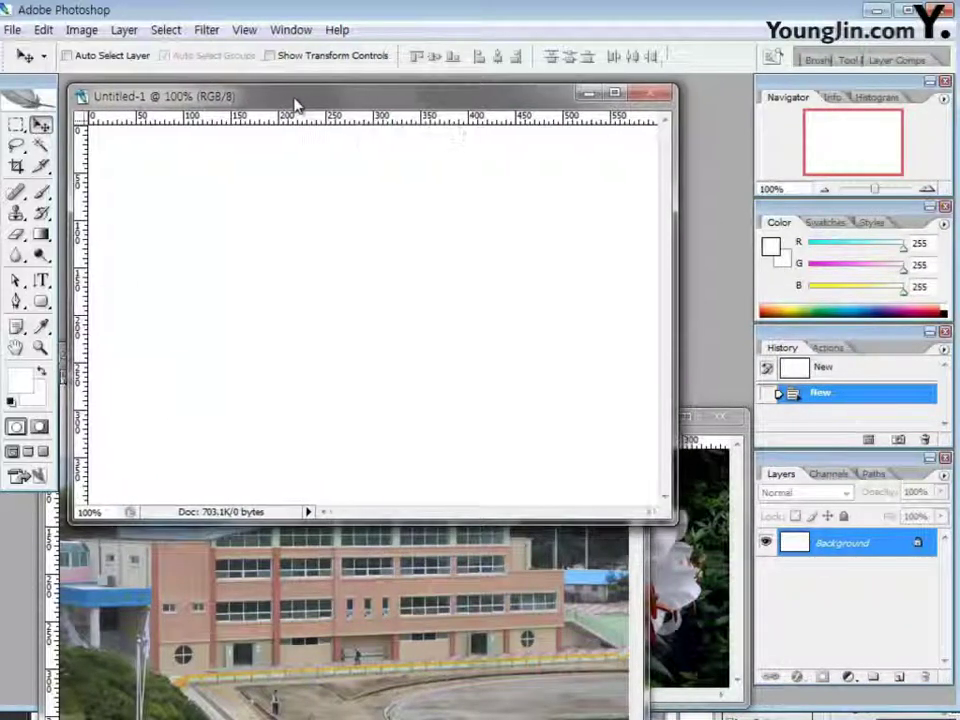
{"action": "mouse_move", "coordinate": [680, 515]}
{"action": "left_mouse_down"}
{"action": "mouse_move", "coordinate": [672, 526]}
{"action": "mouse_move", "coordinate": [684, 536]}
{"action": "left_mouse_up"}
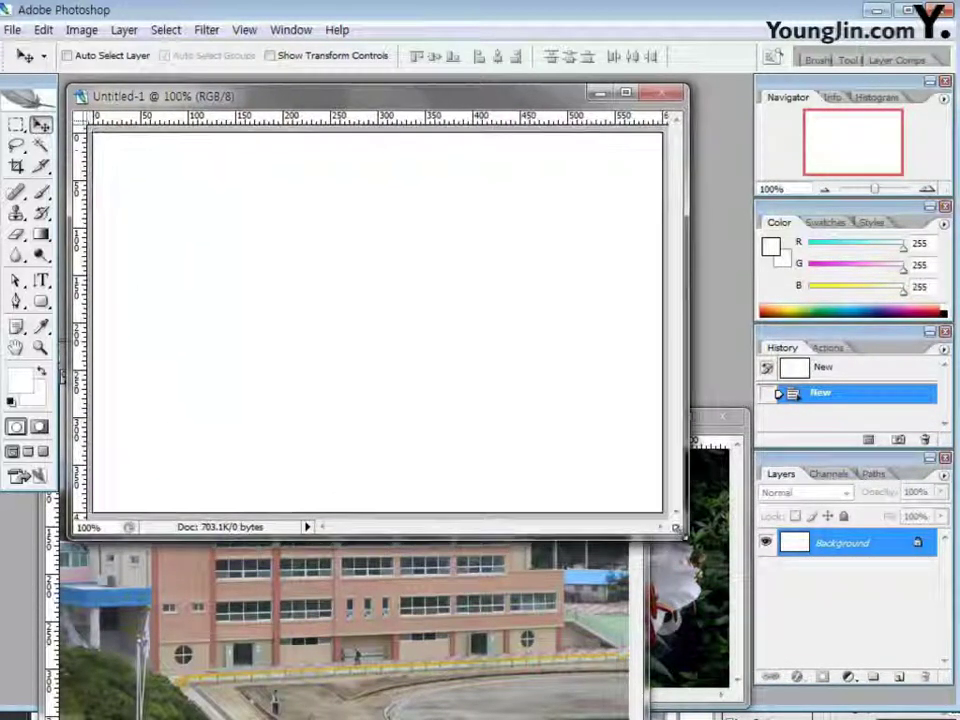
Step: Copy the building photo from 2급-3.jpg into the new document so it covers the canvas, and close the source image
{"action": "left_click", "coordinate": [257, 617]}
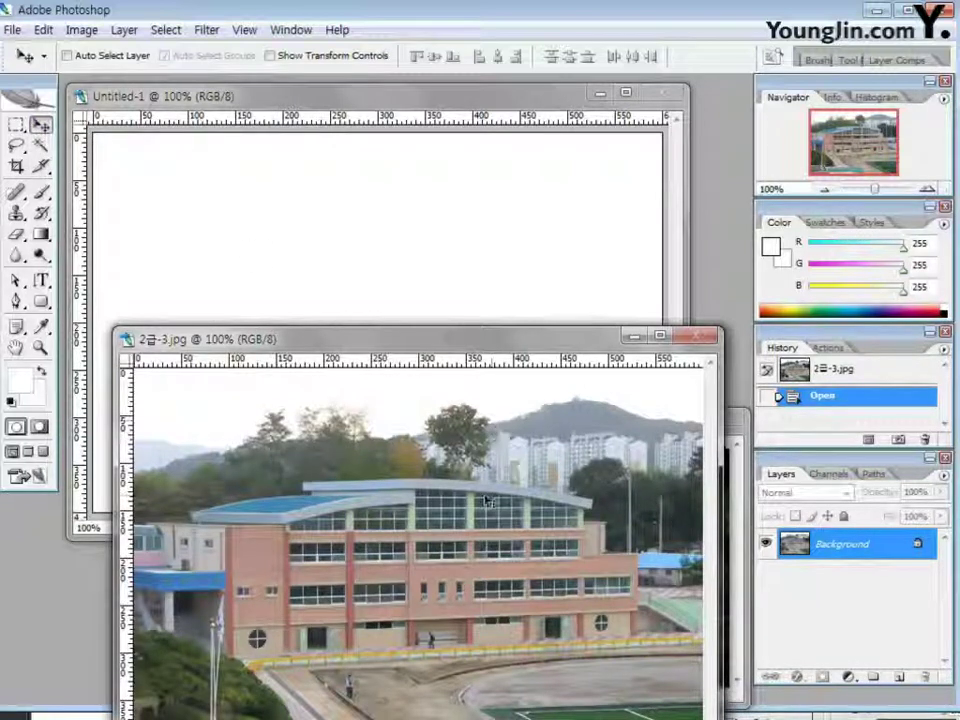
{"action": "left_click_drag", "start_coordinate": [390, 267], "coordinate": [470, 380]}
{"action": "left_click", "coordinate": [533, 621]}
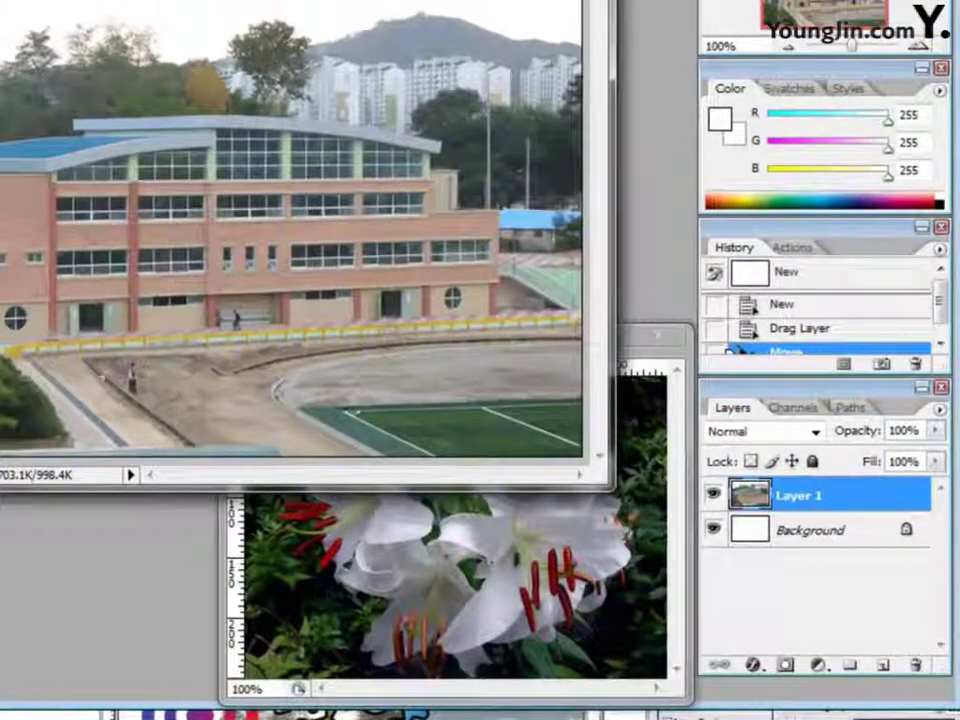
Step: Rename the building photo's layer as 강당
{"action": "double_click", "coordinate": [806, 495]}
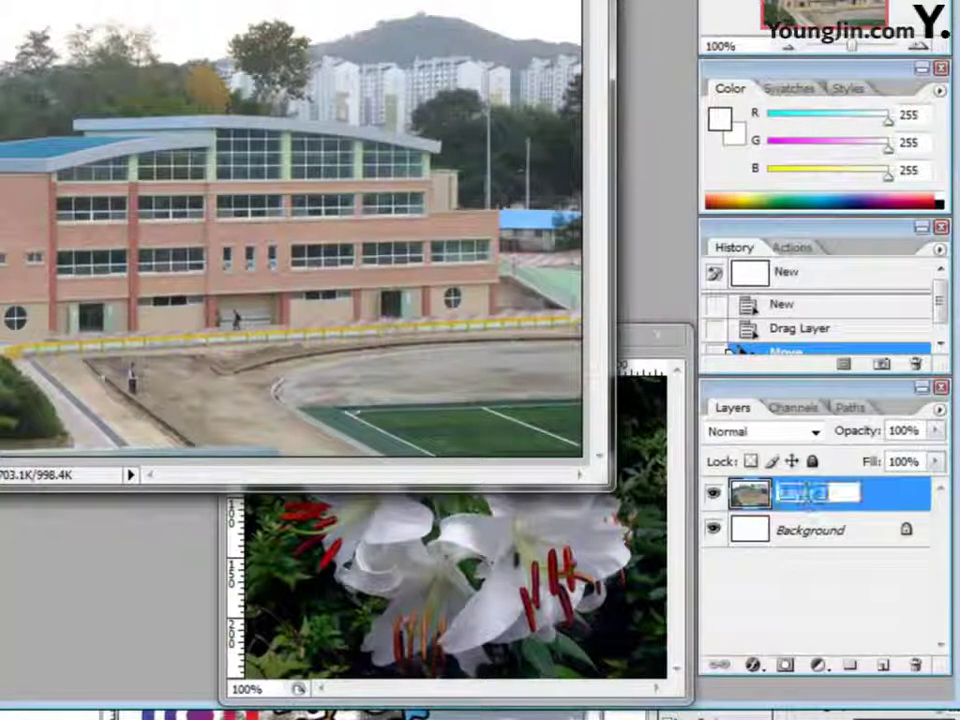
{"action": "type", "text": "rkd"}
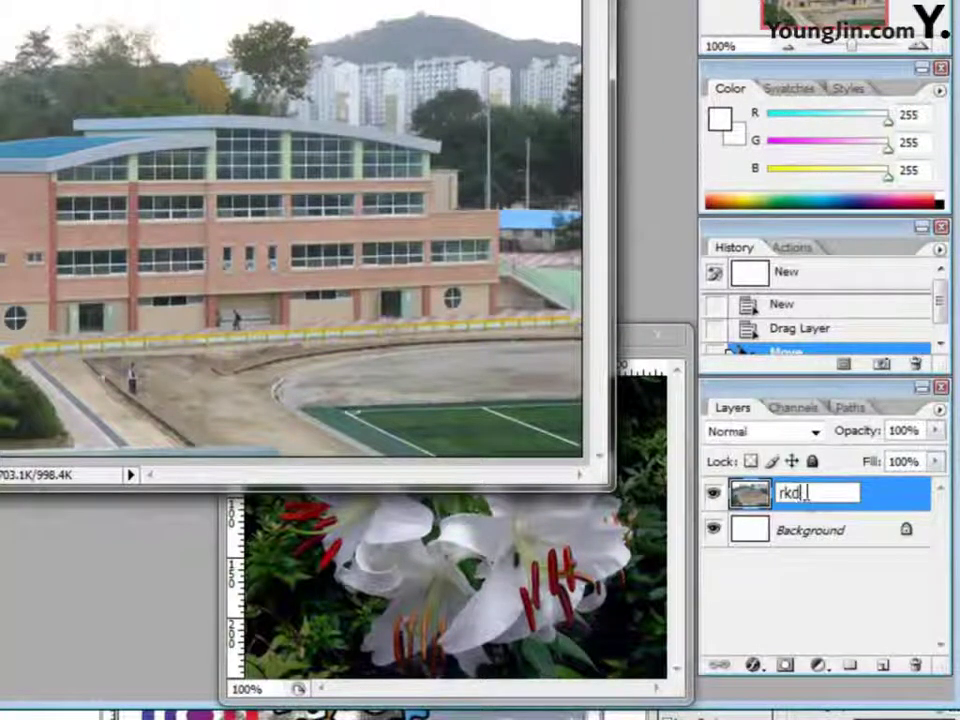
{"action": "key", "text": "BackSpace"}
{"action": "key", "text": "BackSpace"}
{"action": "key", "text": "BackSpace"}
{"action": "type", "text": "rkdekd"}
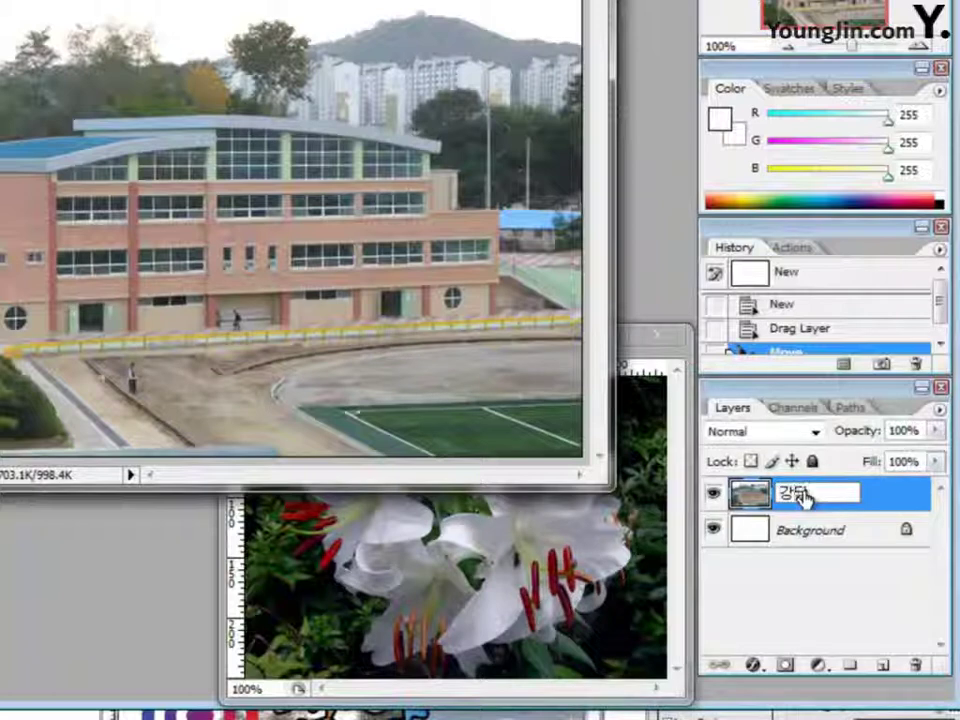
{"action": "key", "text": "Return"}
Step: Copy the lily photo from 2급-4.jpg into the lower-left corner of the building image and close the source image
{"action": "left_click_drag", "start_coordinate": [341, 343], "coordinate": [216, 331]}
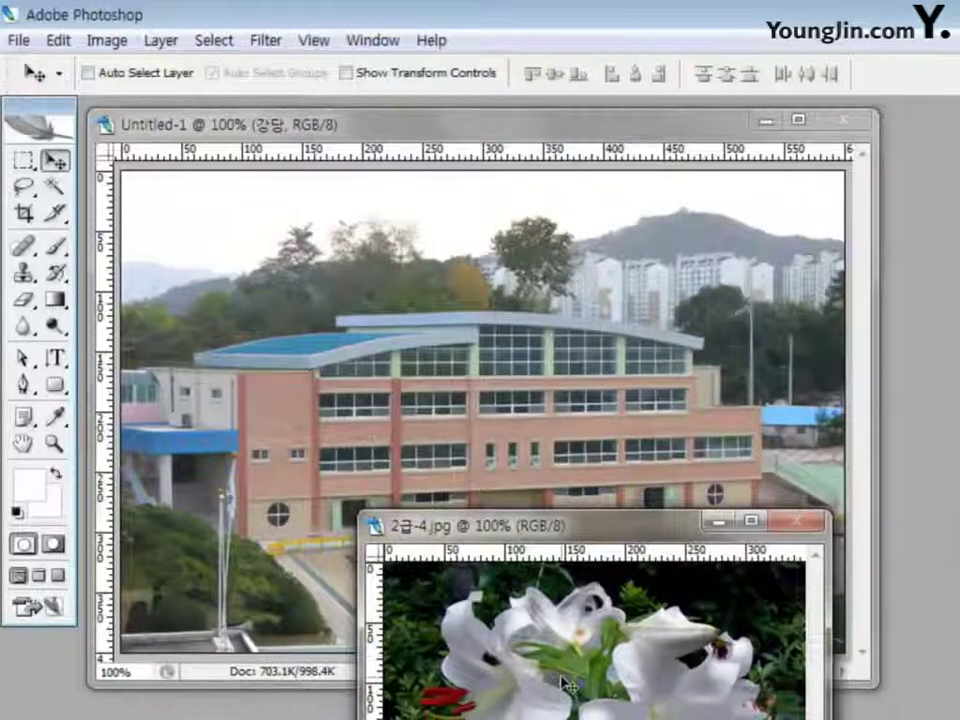
{"action": "left_click_drag", "start_coordinate": [565, 685], "coordinate": [371, 477]}
{"action": "left_click_drag", "start_coordinate": [469, 561], "coordinate": [399, 557]}
{"action": "left_click", "coordinate": [755, 700]}
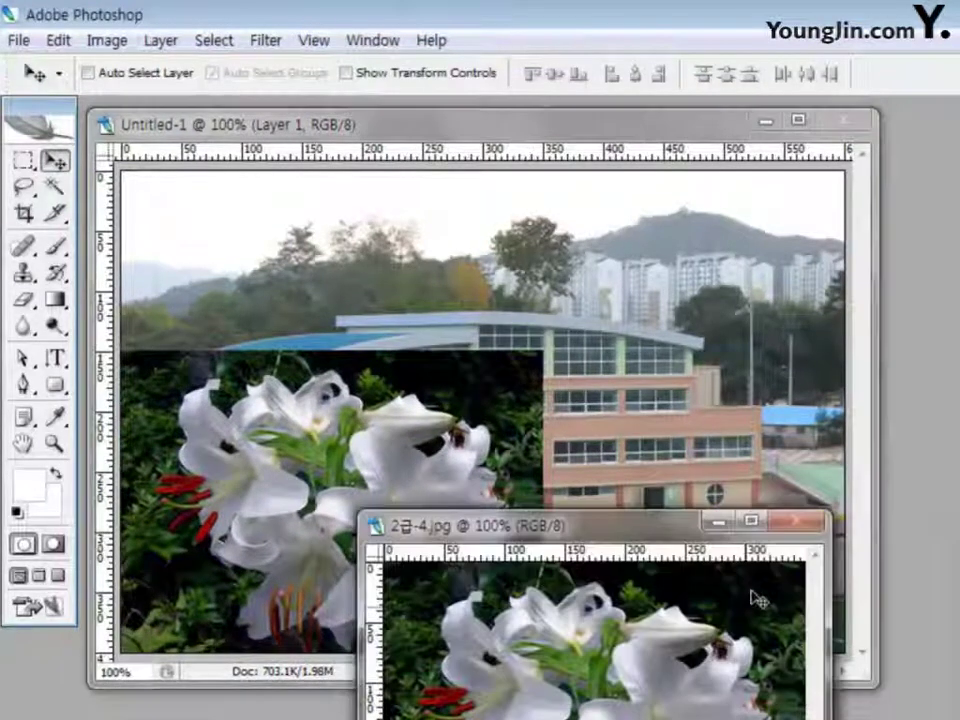
{"action": "left_click", "coordinate": [797, 522]}
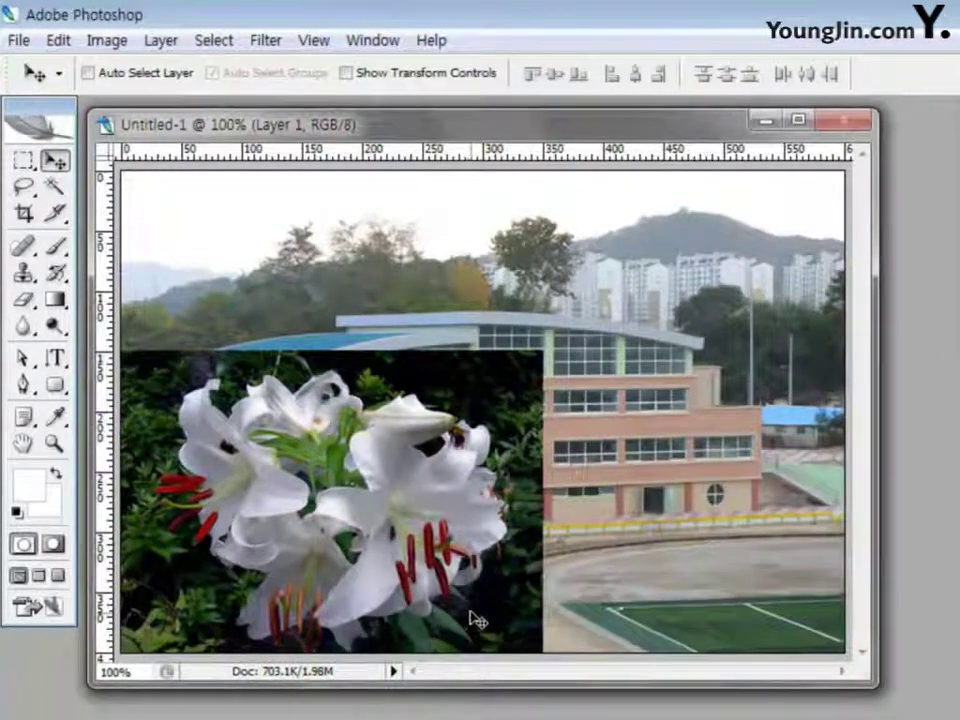
Step: Shrink the lily photo with Free Transform to 66.3% width and 73.3% height, keeping it in the canvas's lower-left corner
{"action": "key", "text": "ctrl+t"}
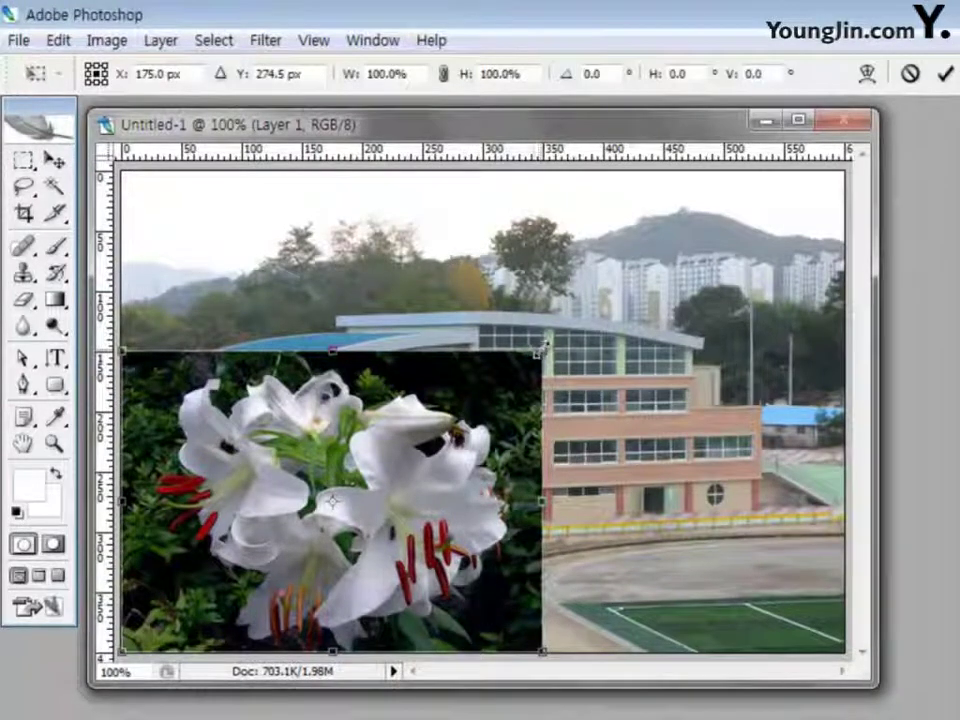
{"action": "left_click_drag", "start_coordinate": [539, 349], "coordinate": [377, 431]}
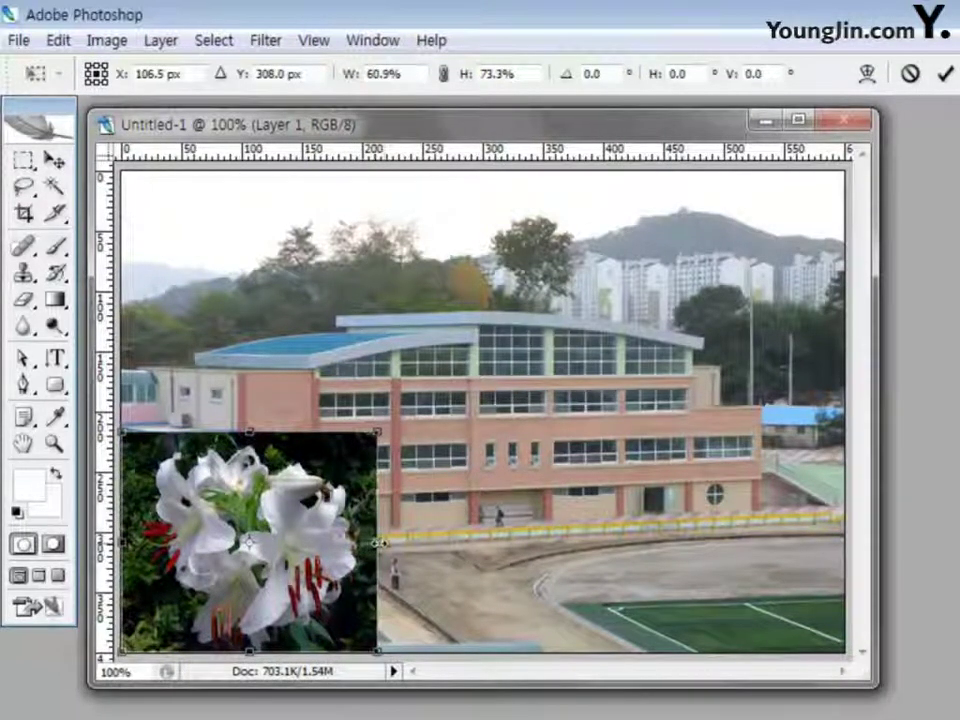
{"action": "left_click_drag", "start_coordinate": [377, 543], "coordinate": [401, 543]}
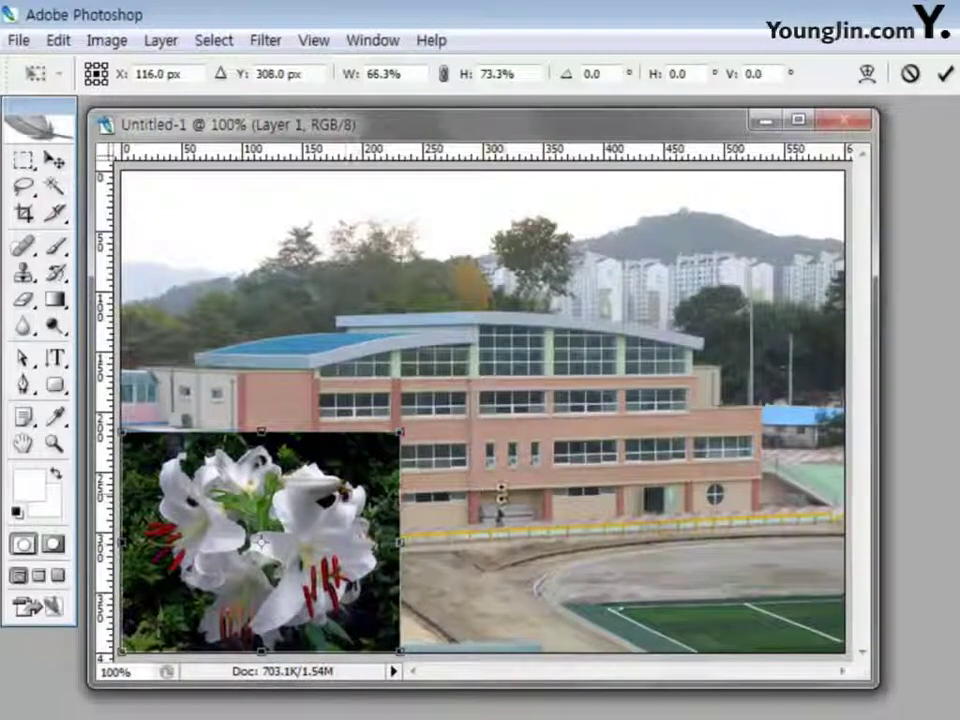
{"action": "key", "text": "Return"}
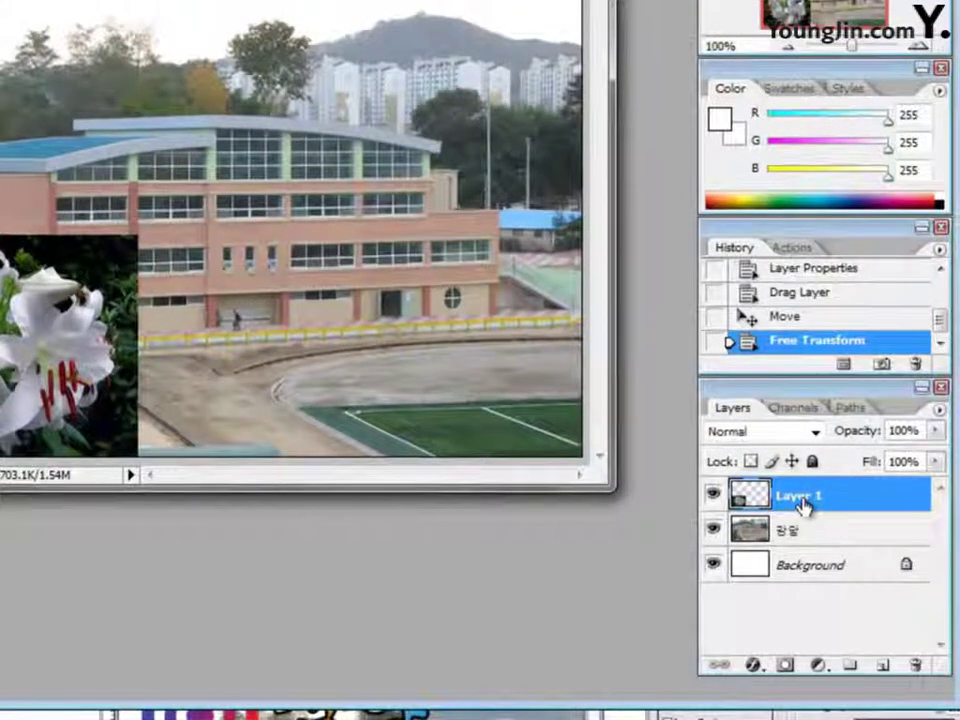
Step: Rename the lily photo's layer as 꽃
{"action": "double_click", "coordinate": [808, 497]}
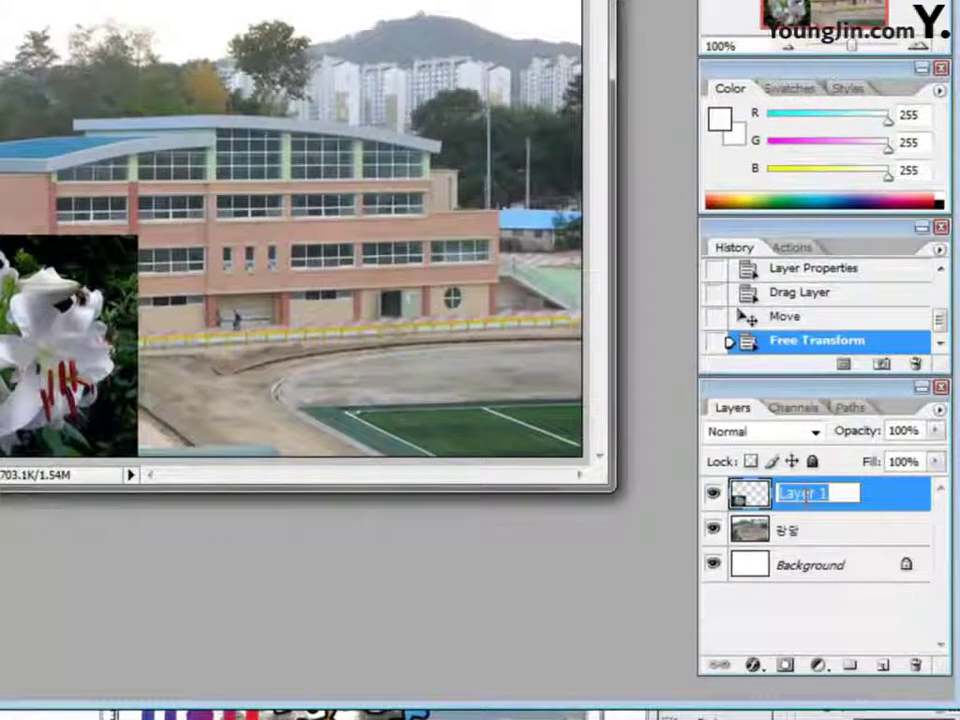
{"action": "type", "text": "꼬"}
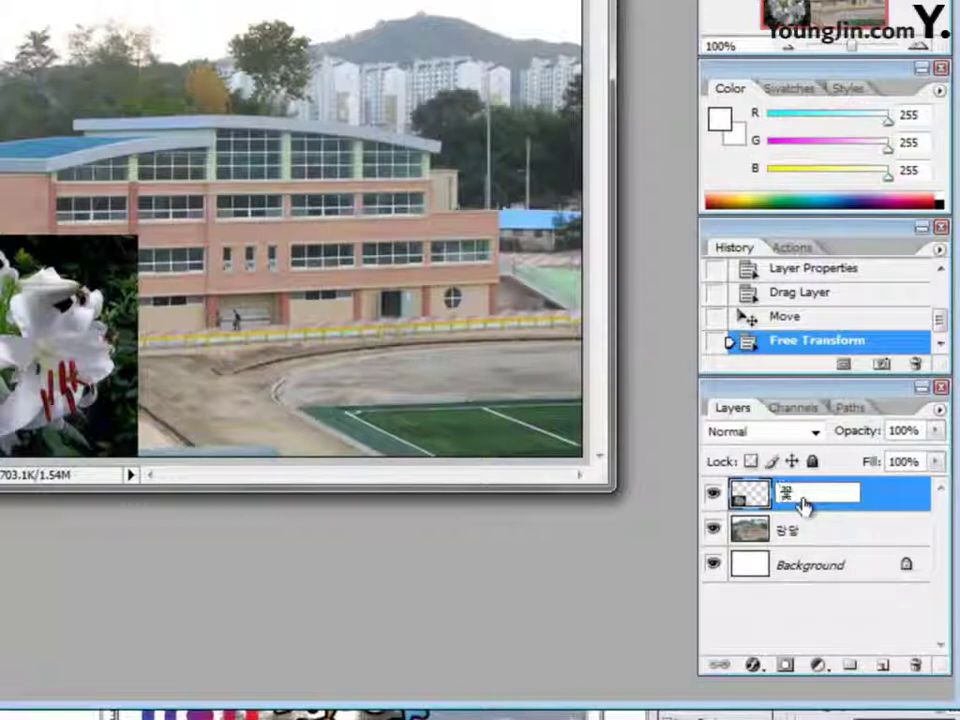
{"action": "key", "text": "Return"}
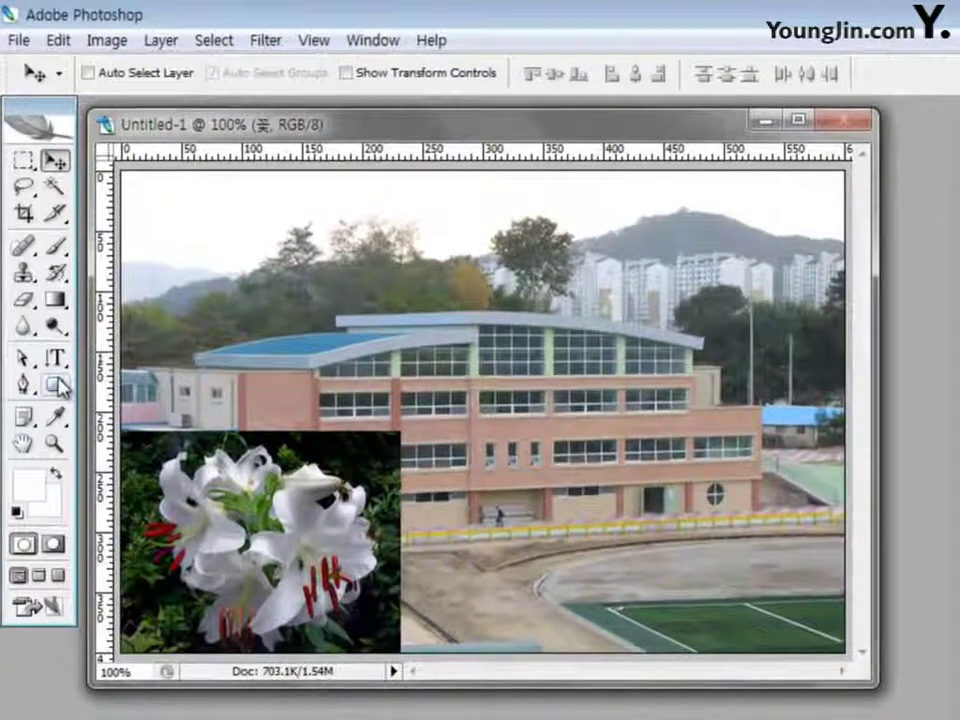
Step: Draw a white (ffffff) Flower 4 custom shape as a shape layer covering the lily photo in the canvas's lower-left corner
{"action": "left_click", "coordinate": [56, 386]}
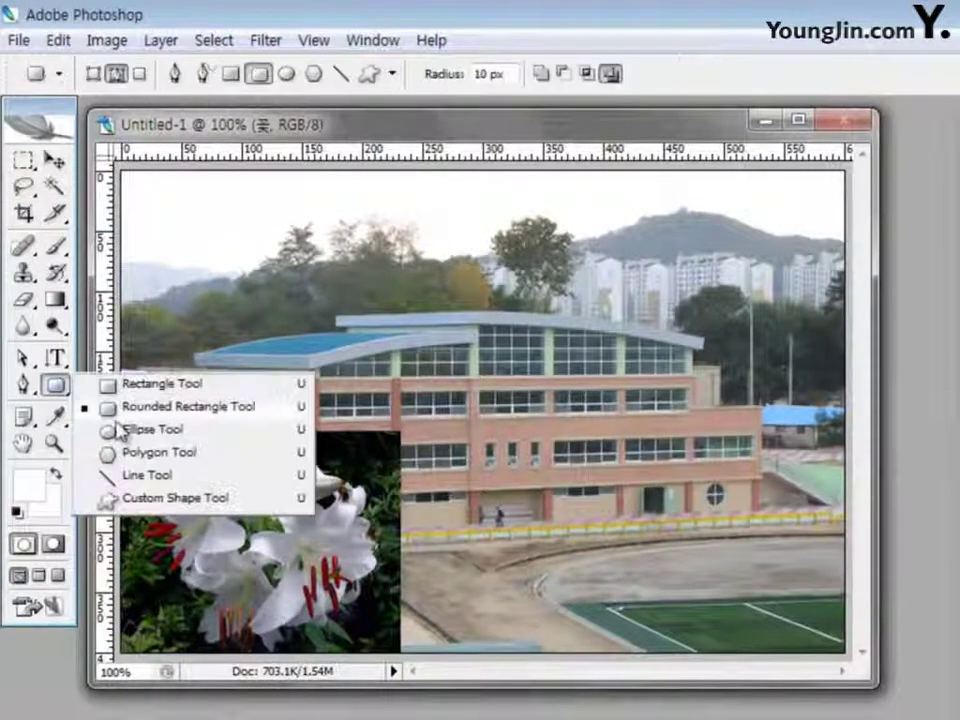
{"action": "left_click", "coordinate": [127, 498]}
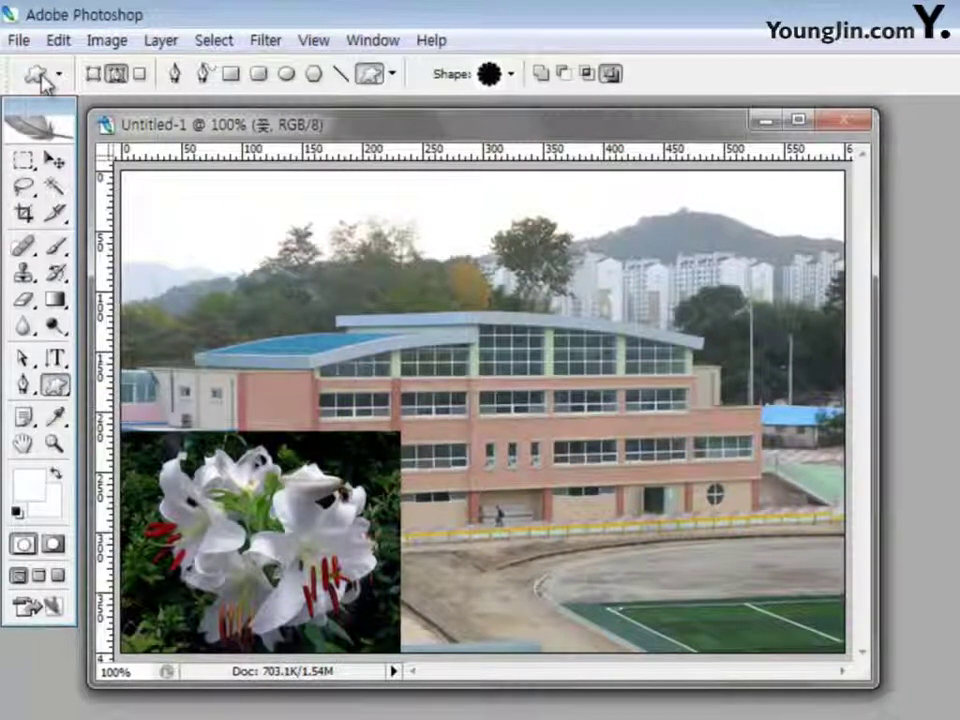
{"action": "left_click", "coordinate": [93, 74]}
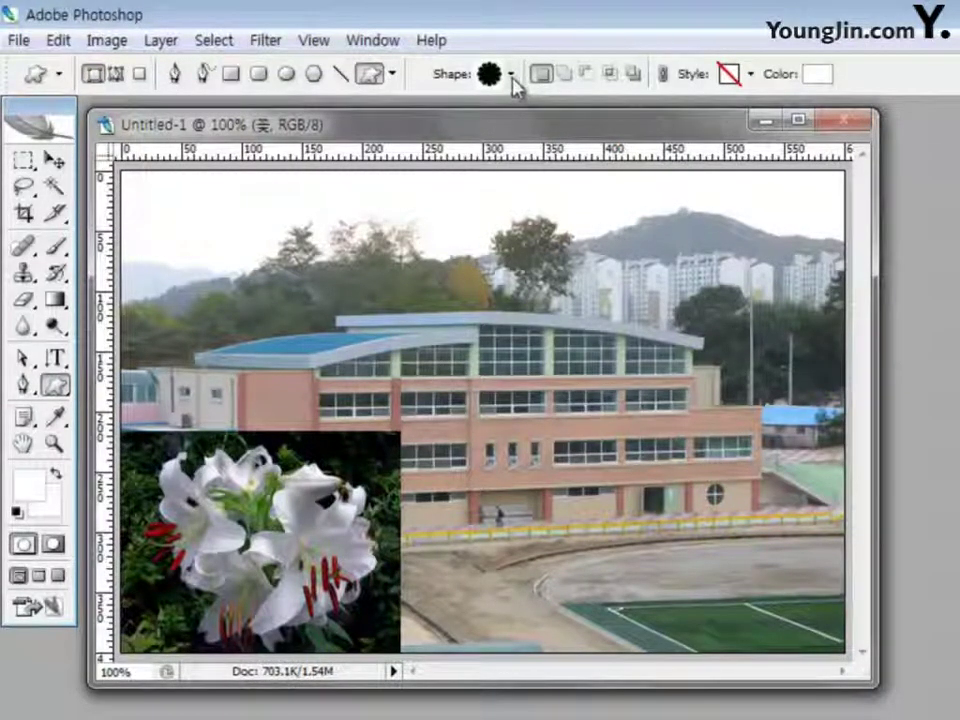
{"action": "left_click", "coordinate": [511, 76]}
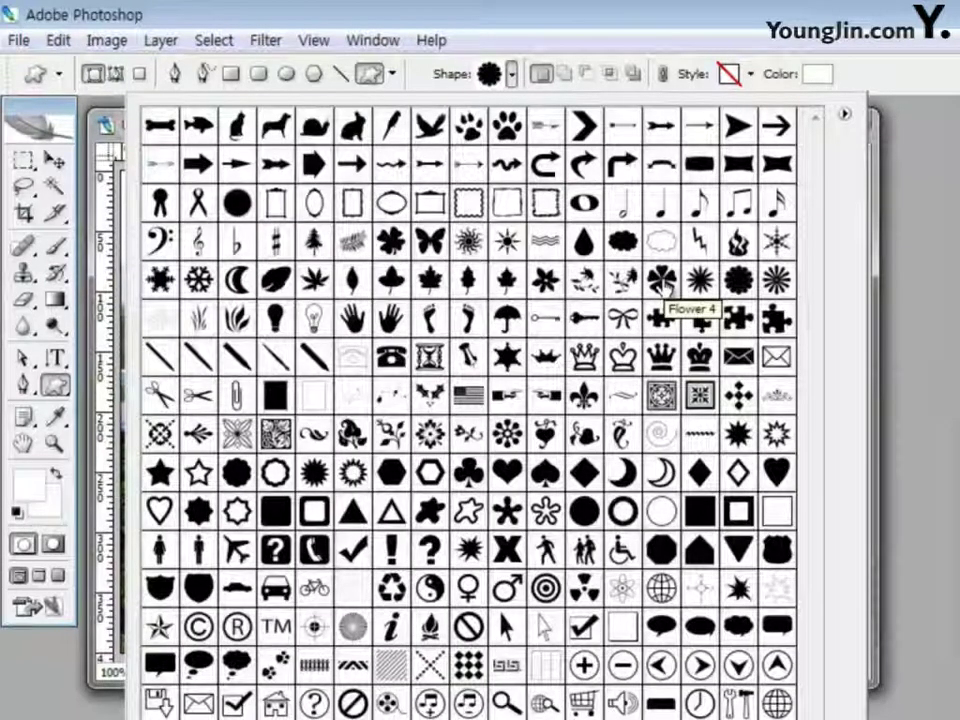
{"action": "left_click", "coordinate": [664, 288]}
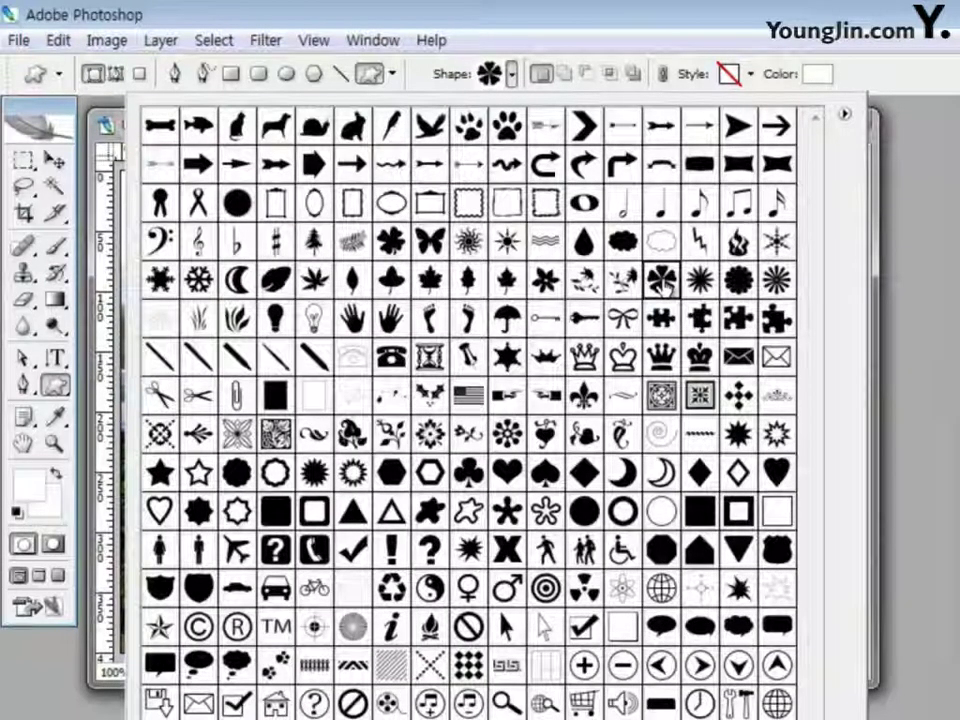
{"action": "left_click", "coordinate": [820, 78]}
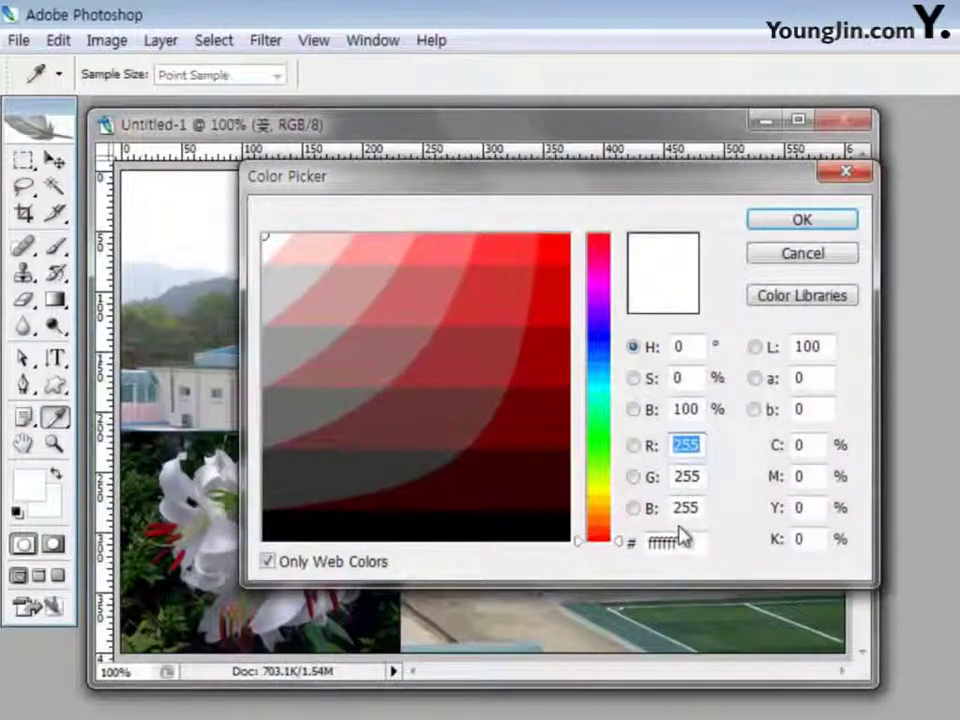
{"action": "left_click", "coordinate": [687, 543]}
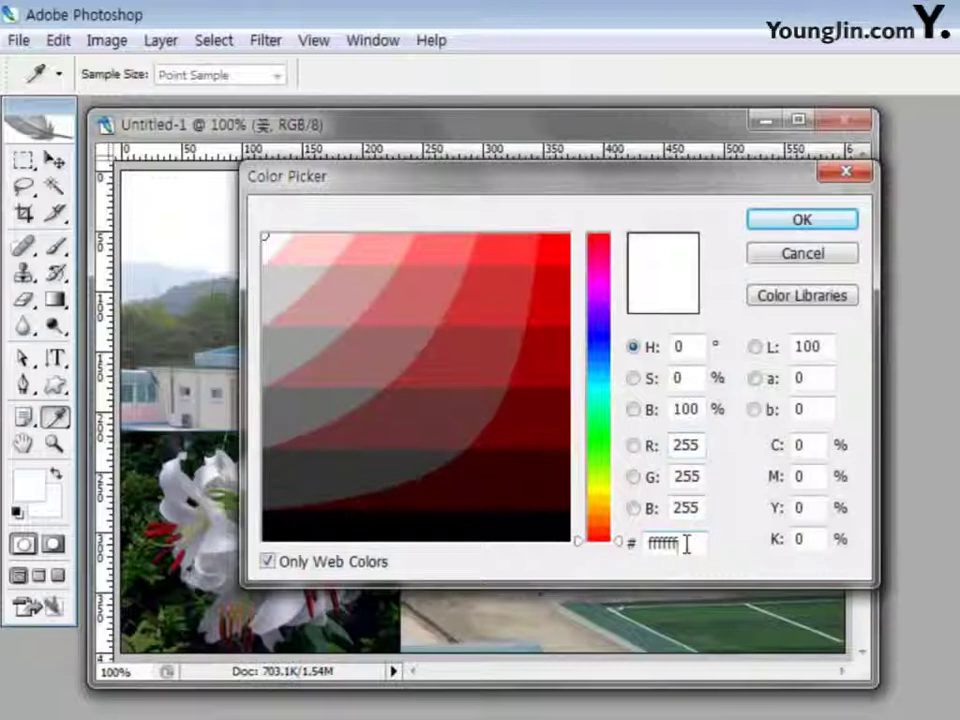
{"action": "left_click", "coordinate": [800, 222]}
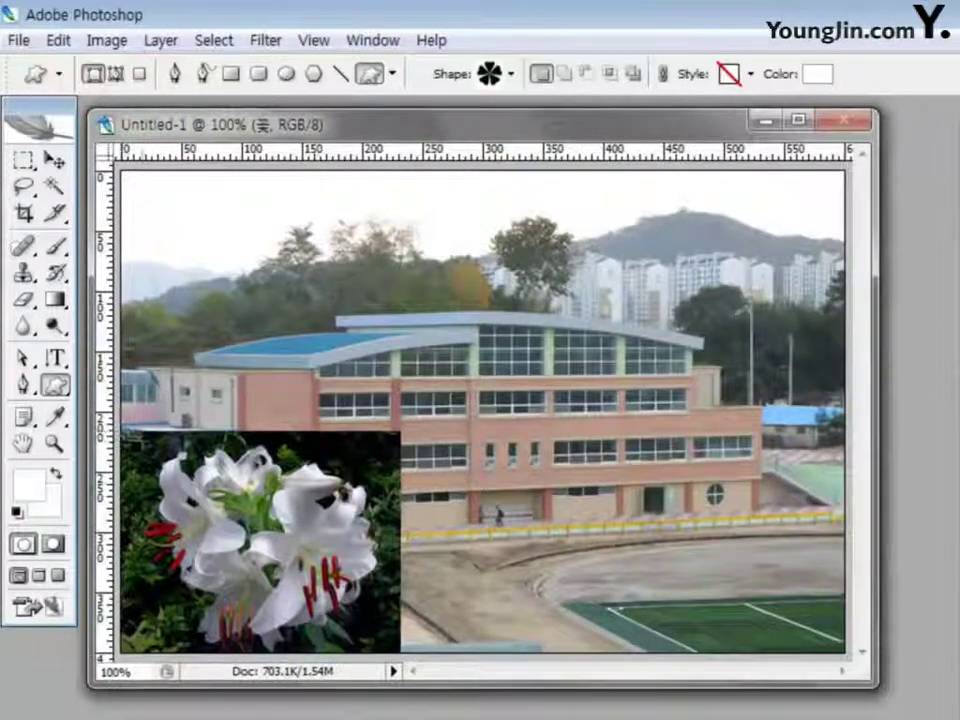
{"action": "left_click_drag", "start_coordinate": [140, 432], "coordinate": [388, 649]}
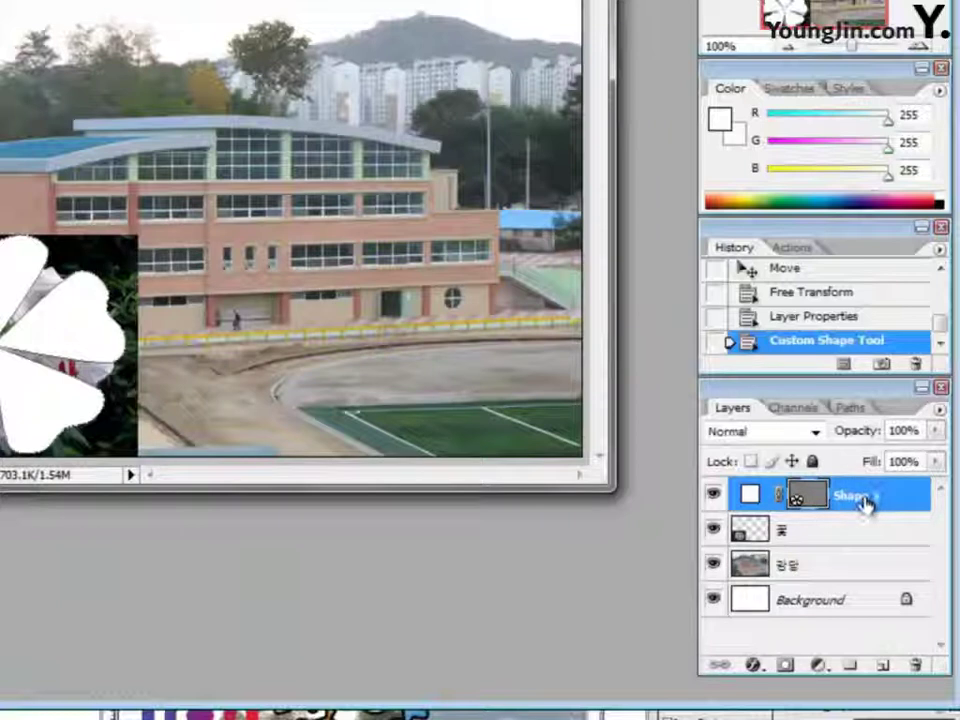
Step: Rename the flower shape's layer as 꽃모양
{"action": "double_click", "coordinate": [865, 500]}
{"action": "type", "text": "꽃모양"}
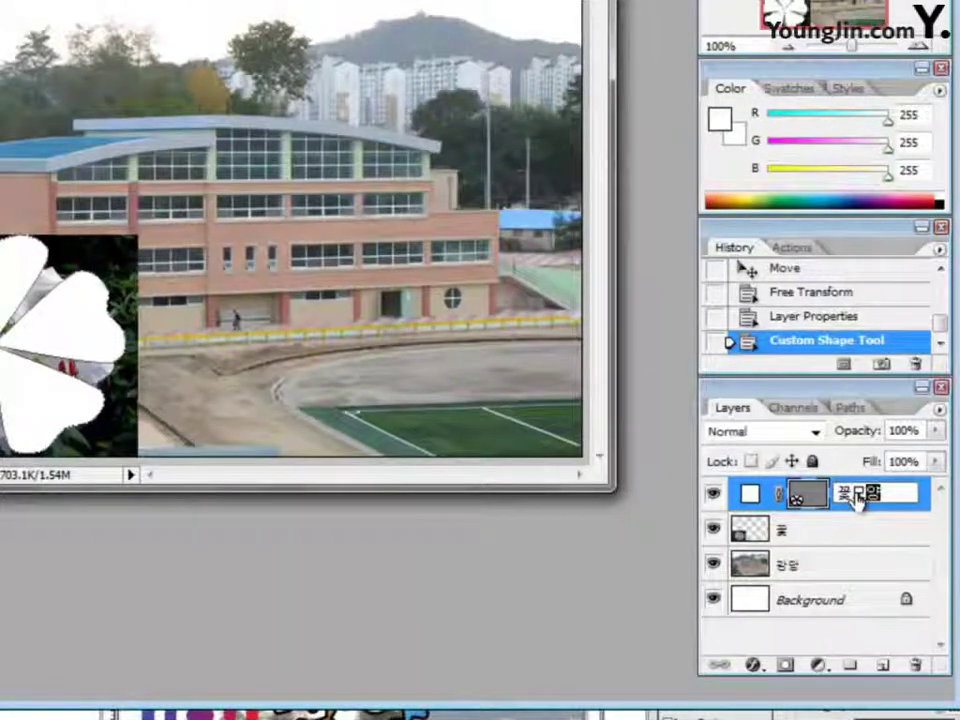
{"action": "key", "text": "Return"}
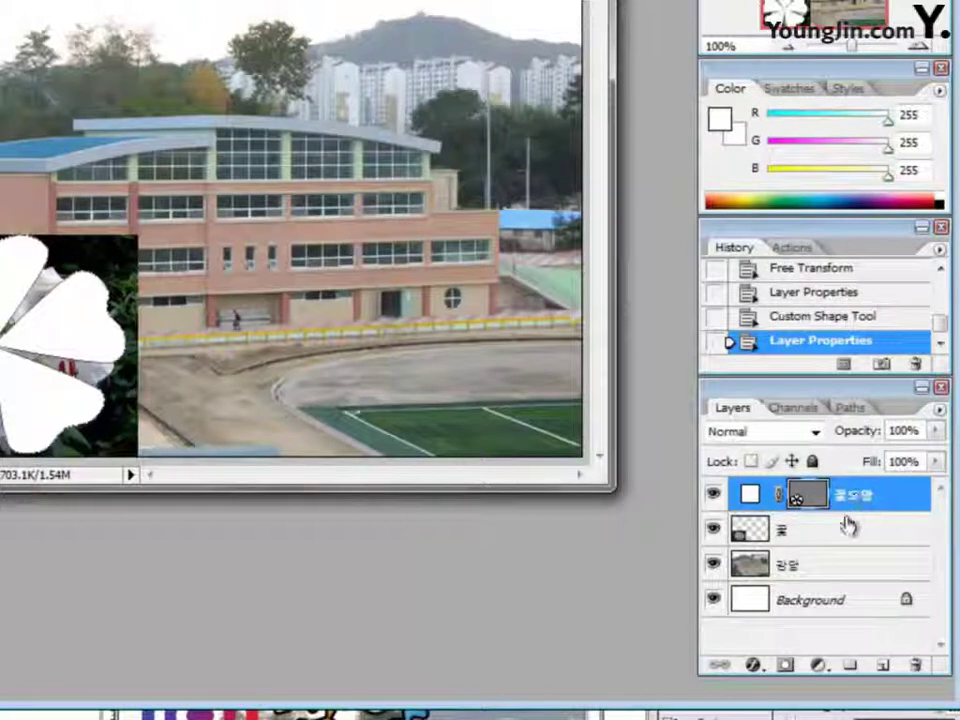
Step: Move the 꽃 layer above the 꽃모양 shape layer and clip the lily photo to the flower shape
{"action": "left_click", "coordinate": [833, 538]}
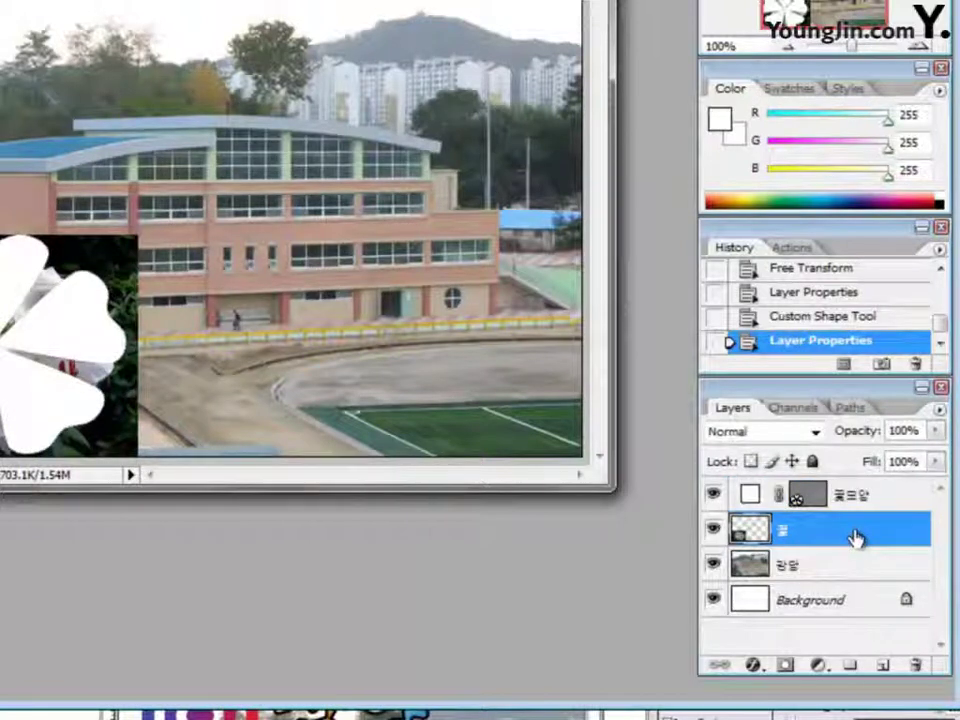
{"action": "left_click_drag", "start_coordinate": [855, 538], "coordinate": [852, 498]}
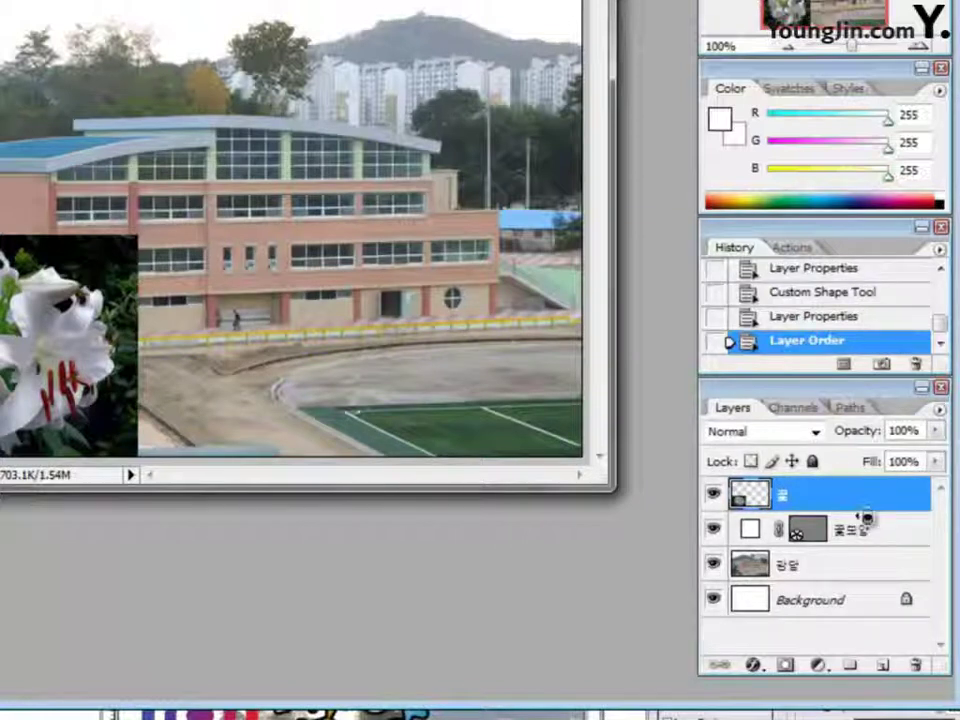
{"action": "left_click", "coordinate": [861, 510], "text": "alt"}
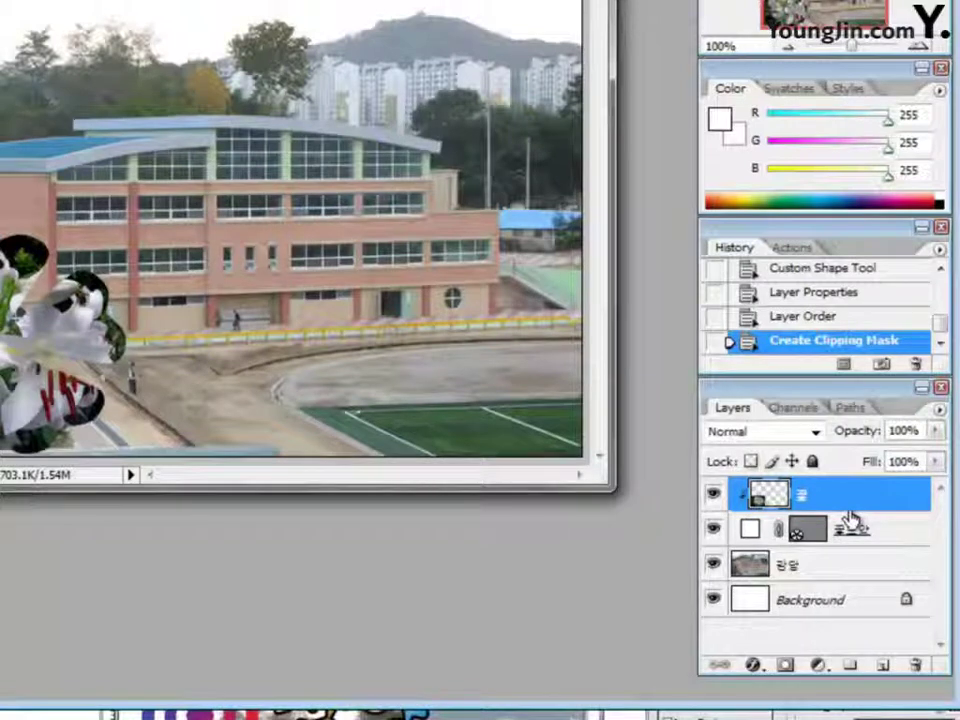
Step: Add a 3 px white (ffffff) Stroke layer style to the 꽃모양 shape layer
{"action": "left_click", "coordinate": [866, 538]}
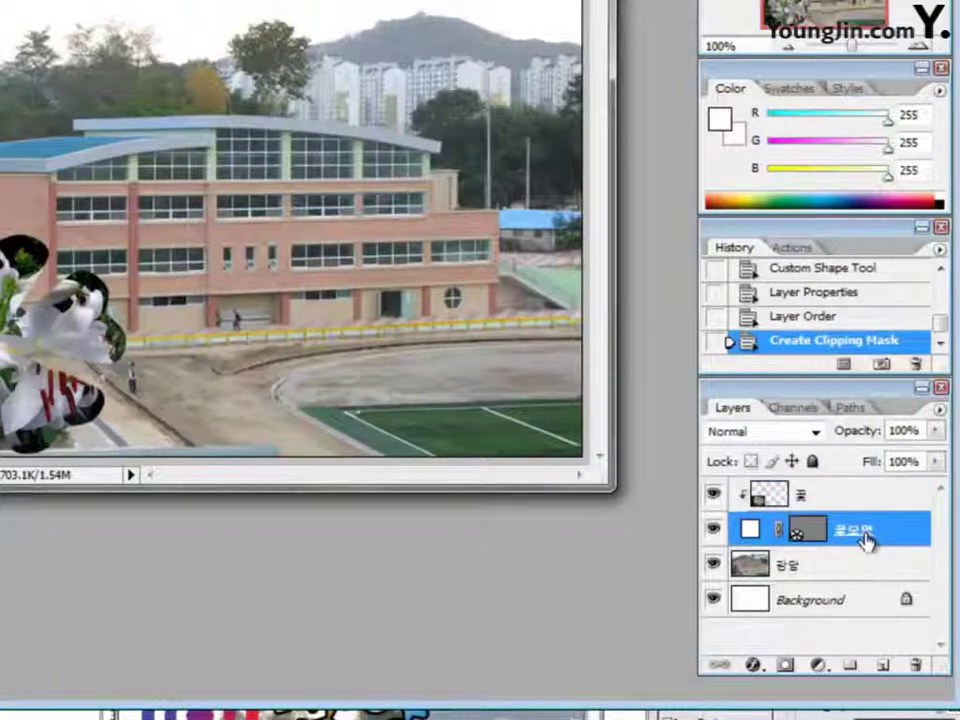
{"action": "left_click", "coordinate": [754, 666]}
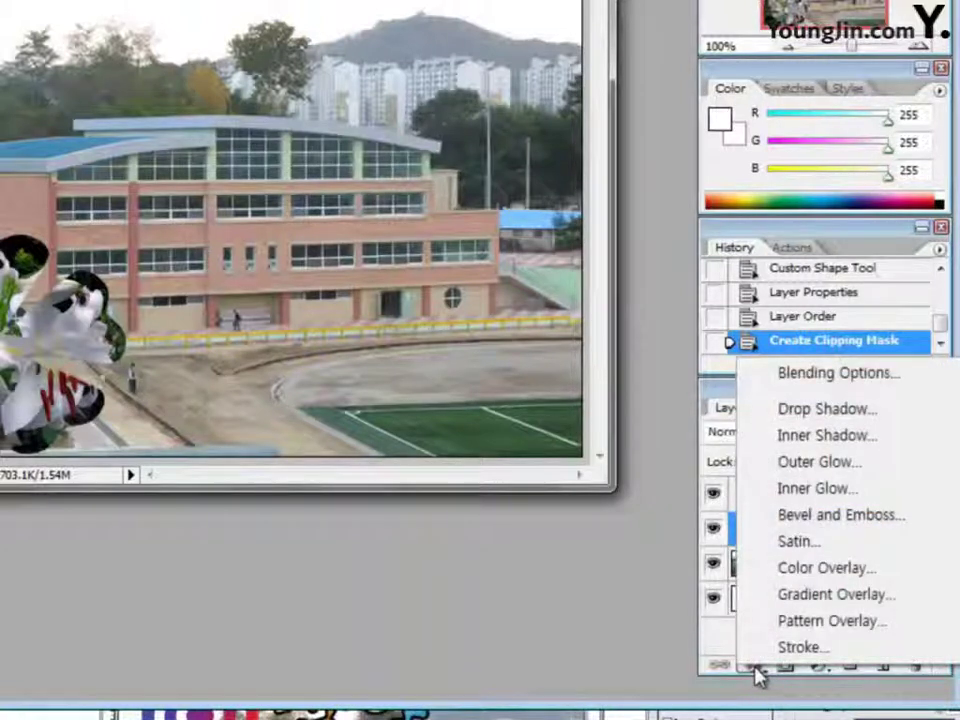
{"action": "left_click", "coordinate": [802, 647]}
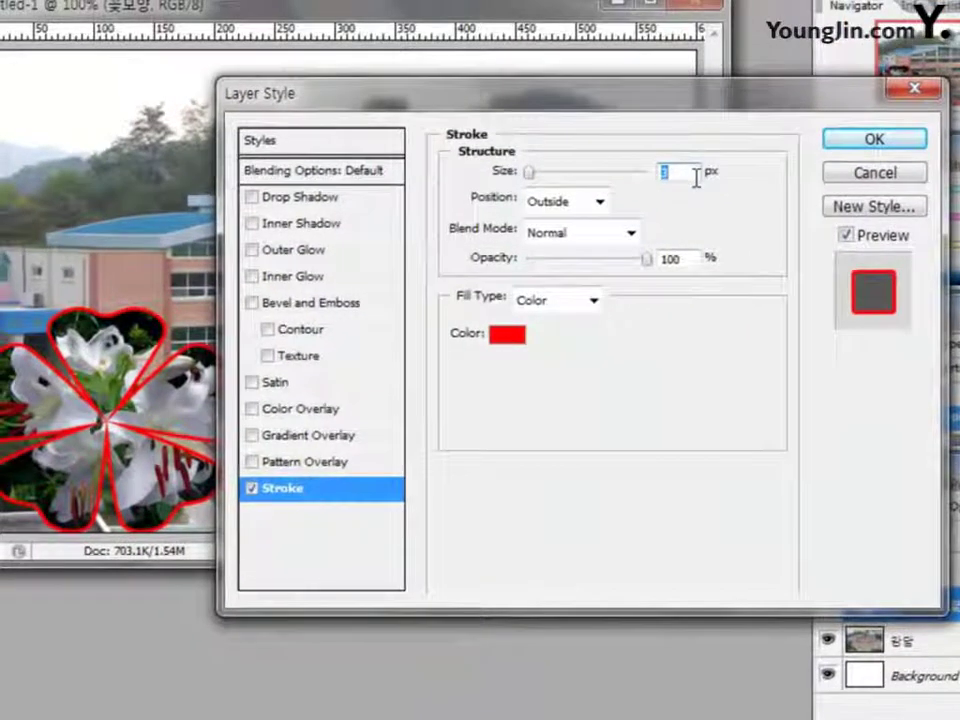
{"action": "key", "text": "BackSpace"}
{"action": "type", "text": "3"}
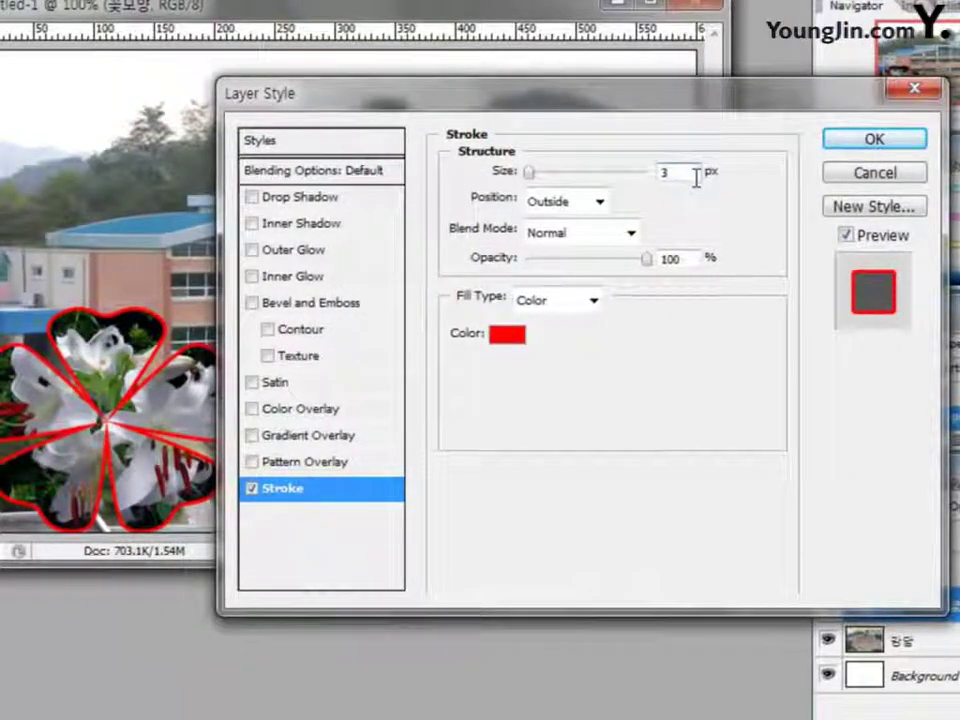
{"action": "left_click", "coordinate": [510, 335]}
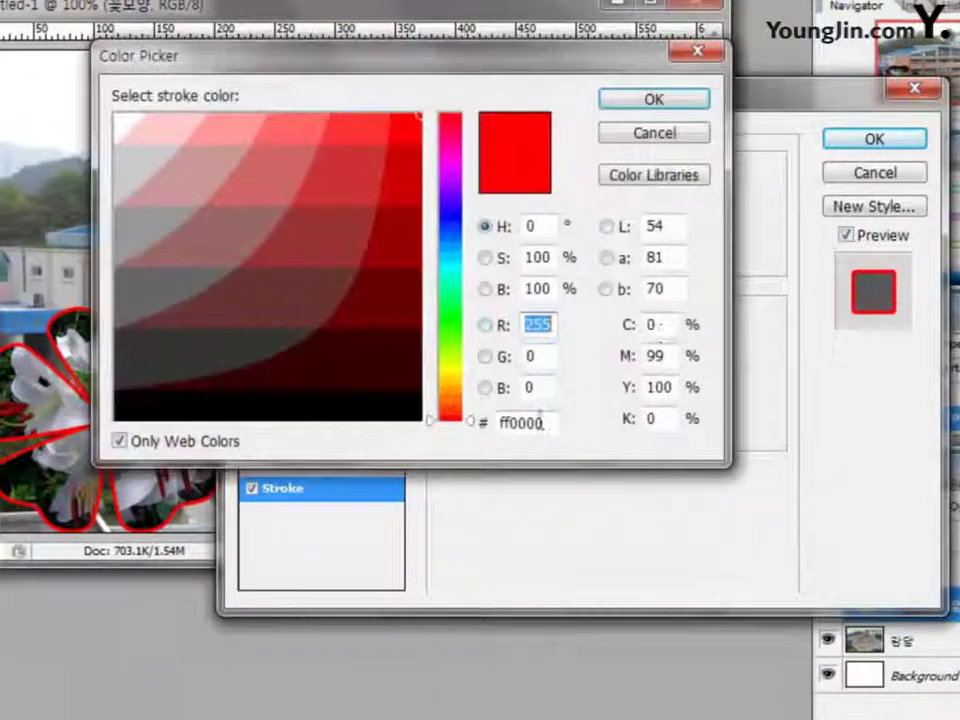
{"action": "double_click", "coordinate": [538, 423]}
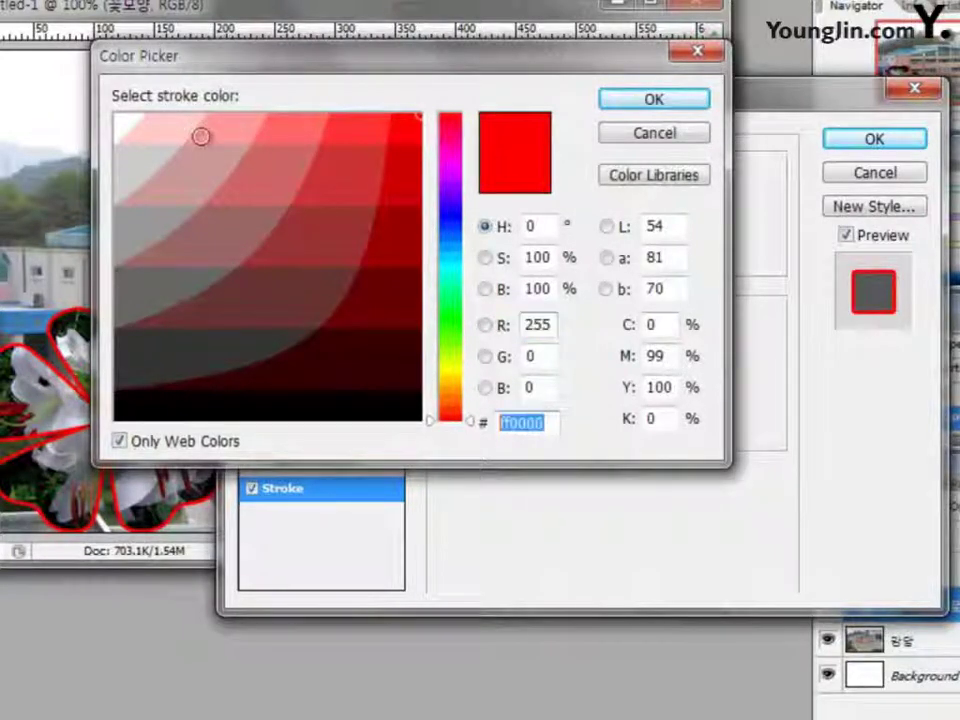
{"action": "left_click", "coordinate": [115, 127]}
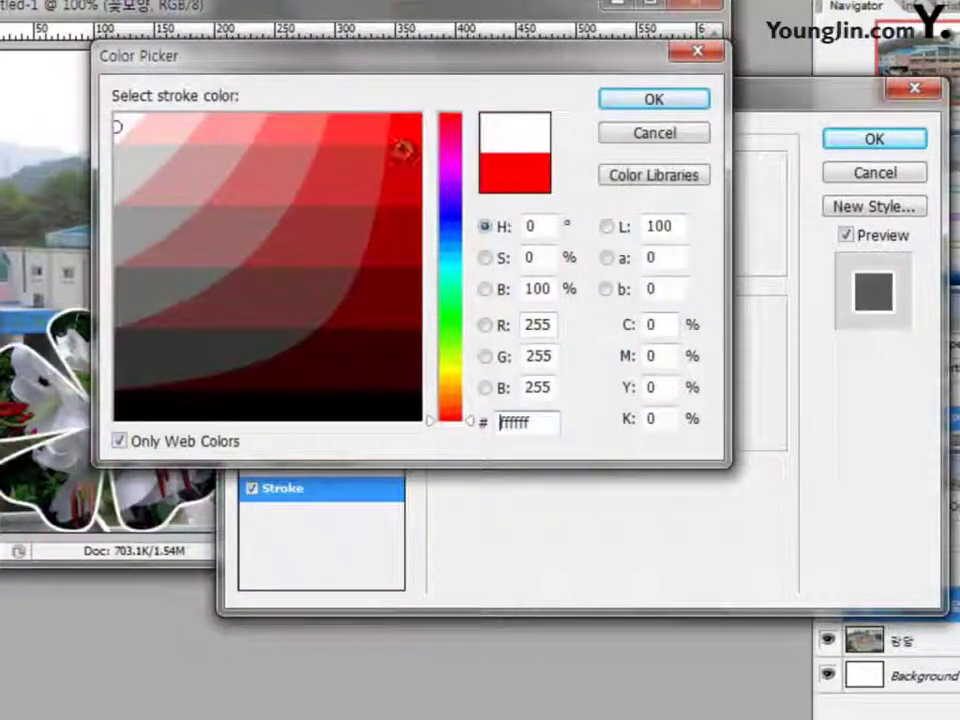
{"action": "left_click", "coordinate": [655, 101]}
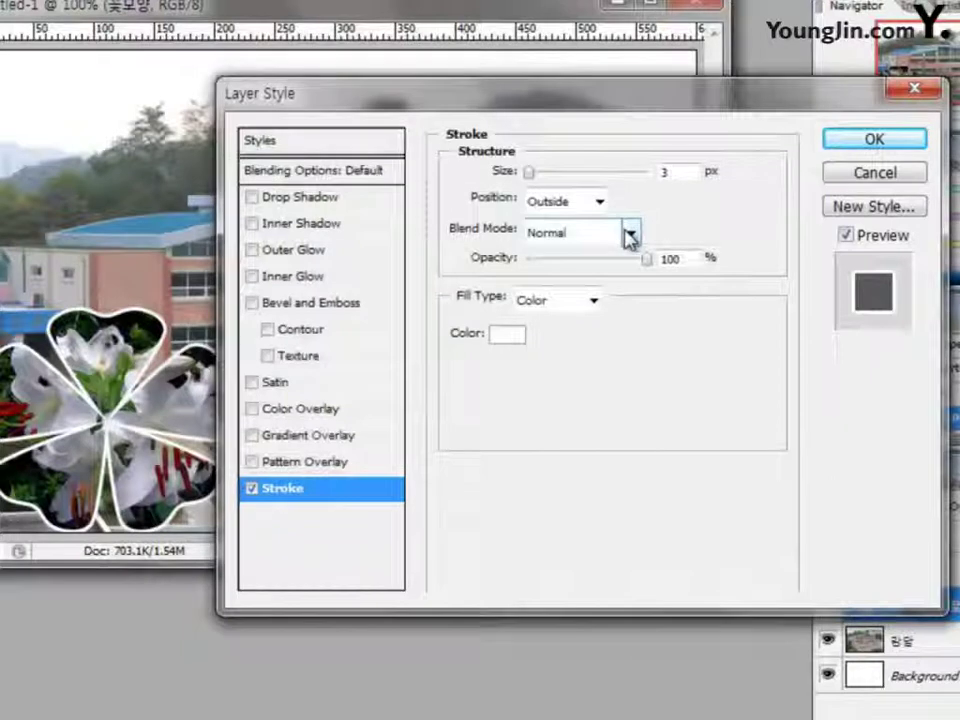
Step: Add an Outer Glow to the 꽃모양 layer with colour ff0000 and a size of 40 px, and apply the layer style
{"action": "left_click", "coordinate": [305, 252]}
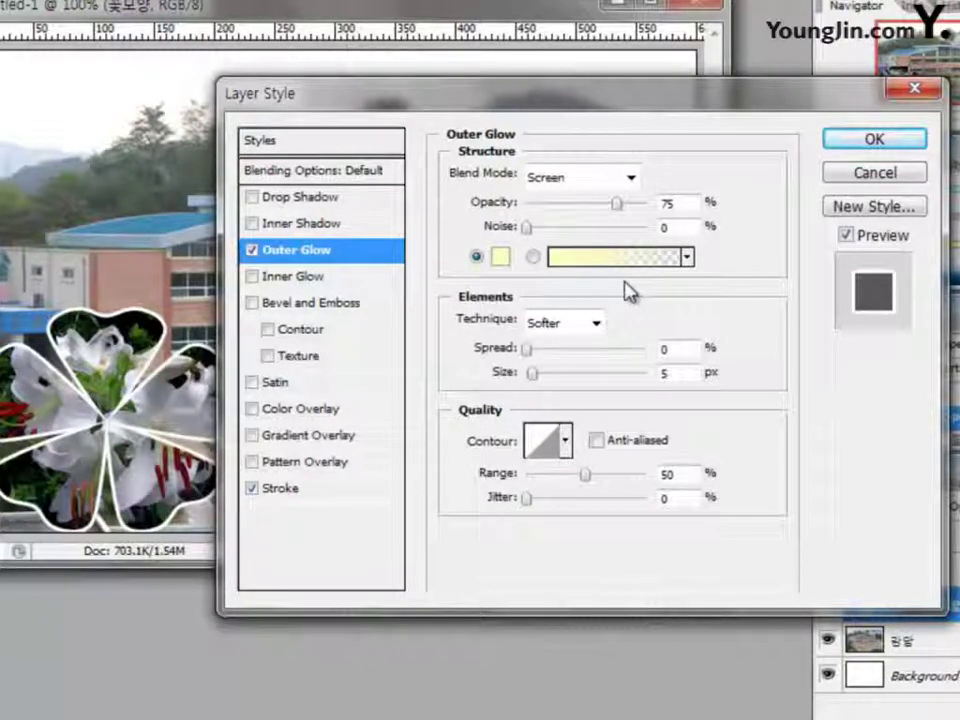
{"action": "left_click", "coordinate": [503, 262]}
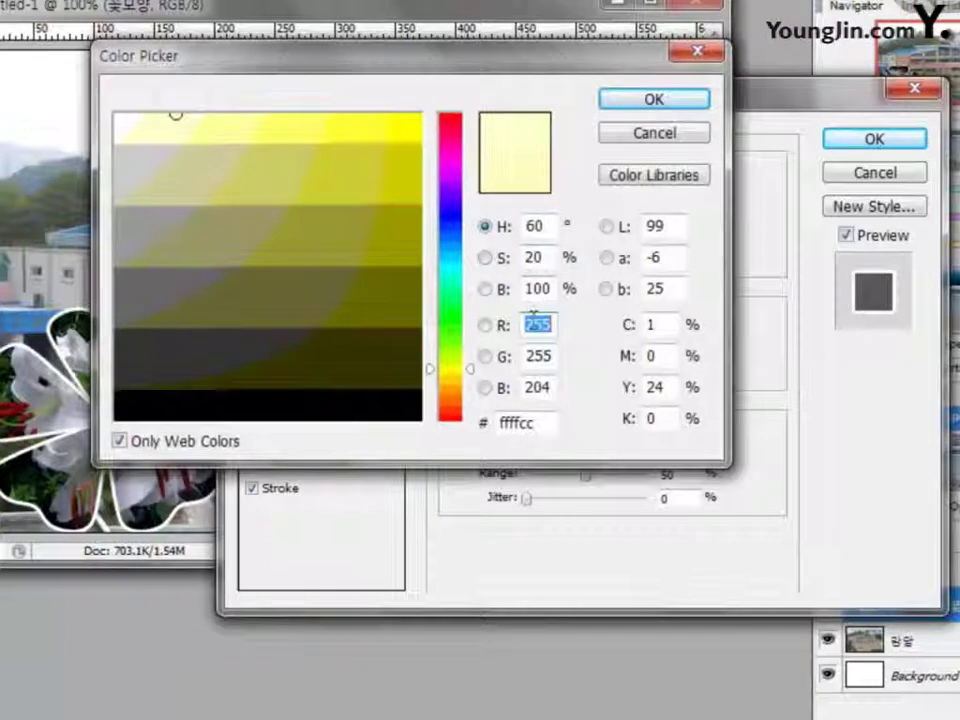
{"action": "left_click_drag", "start_coordinate": [527, 423], "coordinate": [458, 428]}
{"action": "type", "text": "#"}
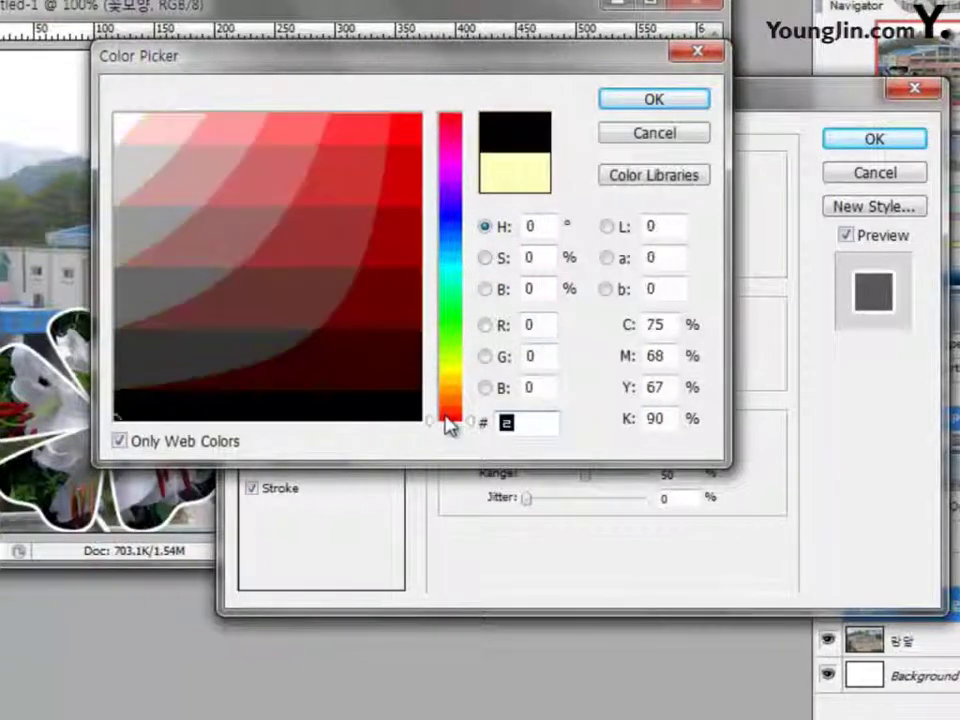
{"action": "type", "text": "ff"}
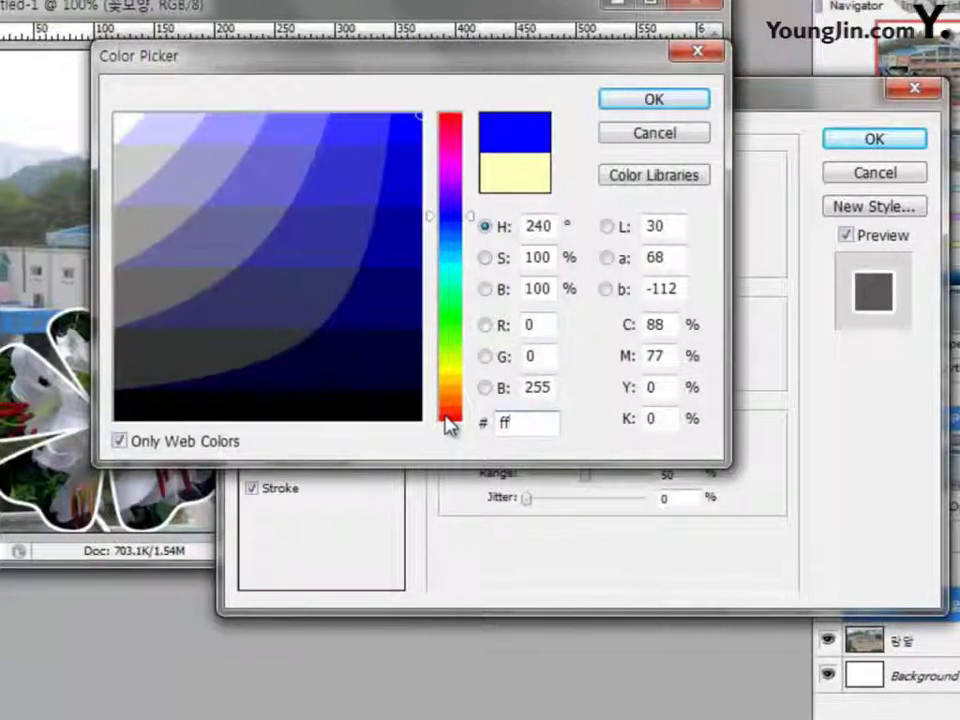
{"action": "type", "text": "0000"}
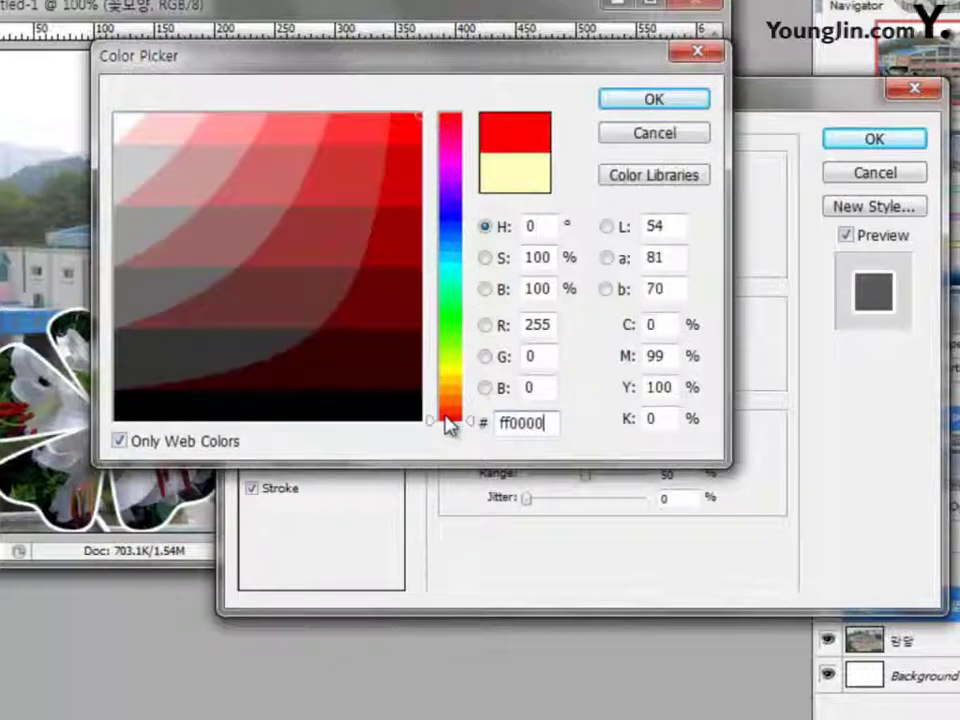
{"action": "left_click", "coordinate": [684, 108]}
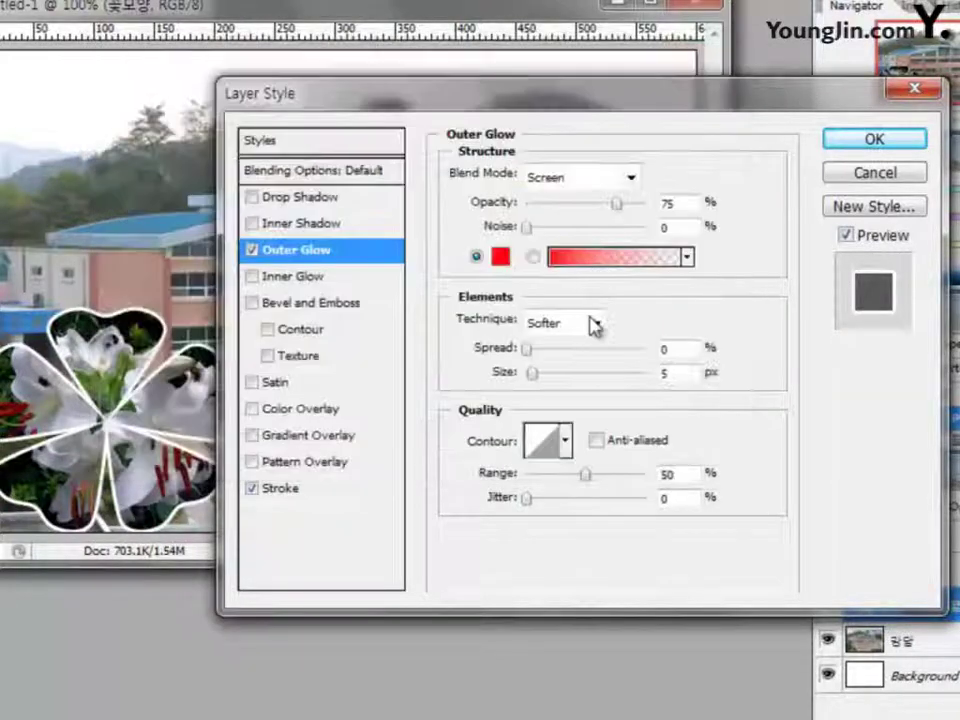
{"action": "double_click", "coordinate": [664, 374]}
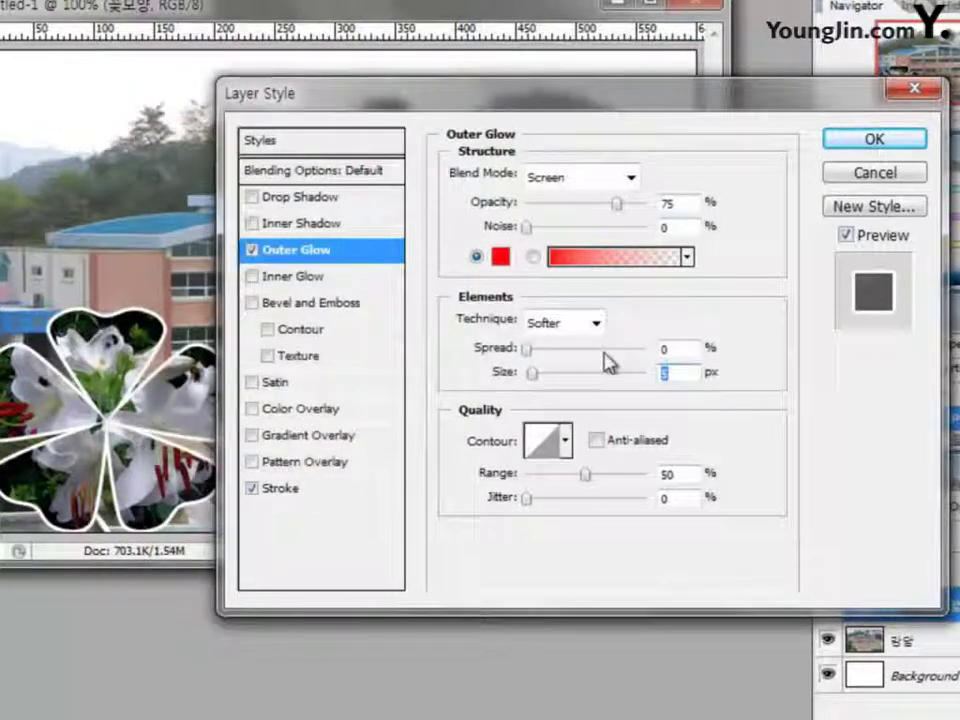
{"action": "type", "text": "40"}
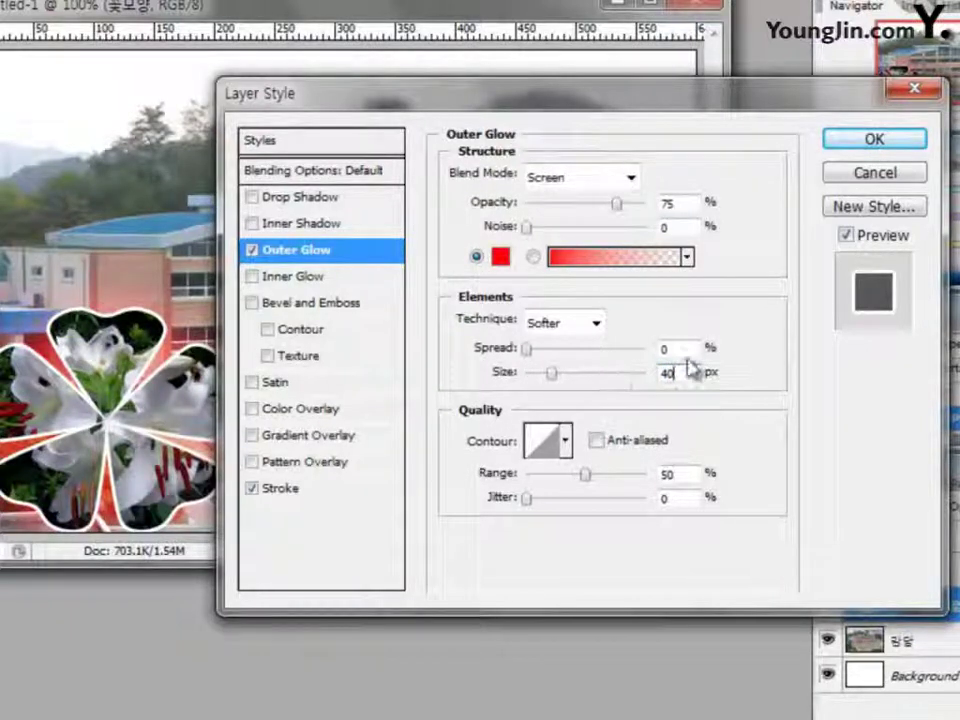
{"action": "left_click", "coordinate": [880, 142]}
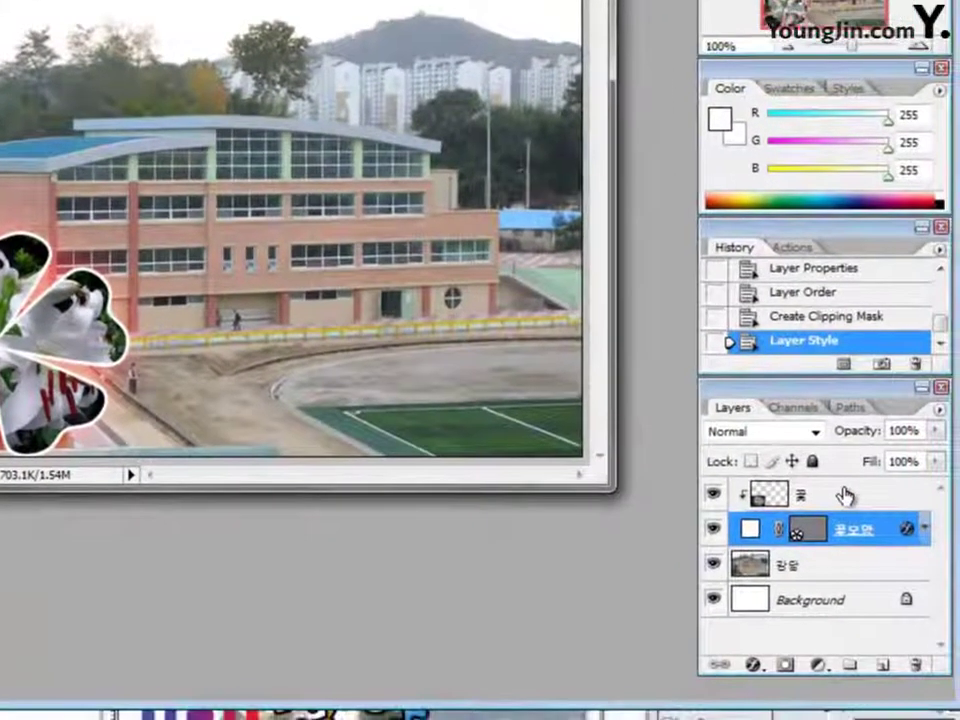
Step: With the 꽃 layer selected, set up the horizontal Type tool with the 궁서 font, 100 pt size and black (000000) text colour
{"action": "left_click", "coordinate": [955, 571]}
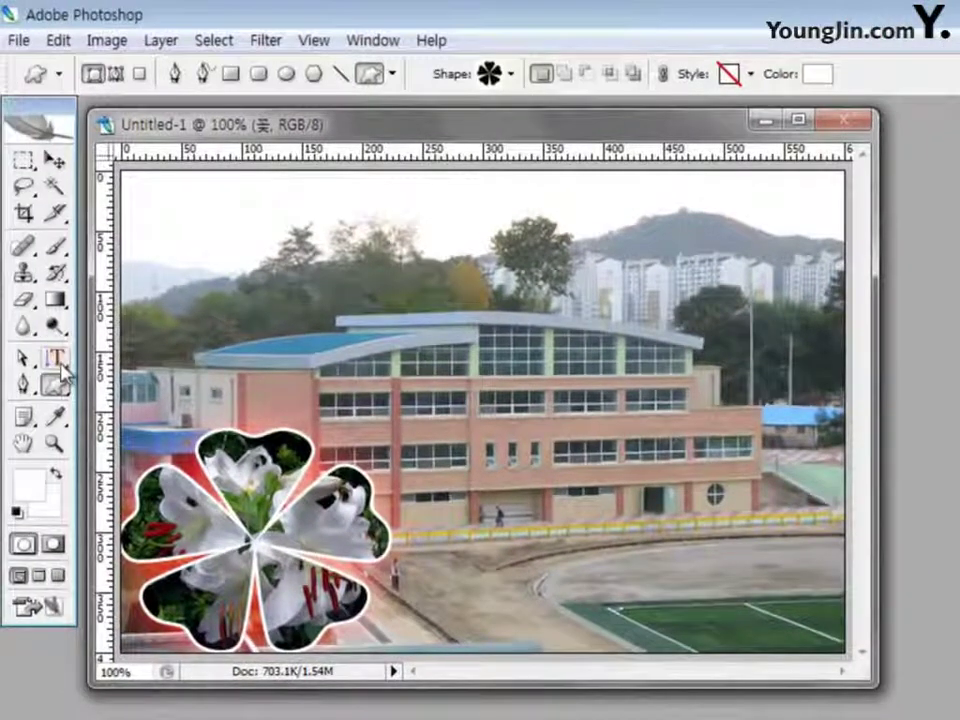
{"action": "left_click_drag", "start_coordinate": [58, 359], "coordinate": [118, 362]}
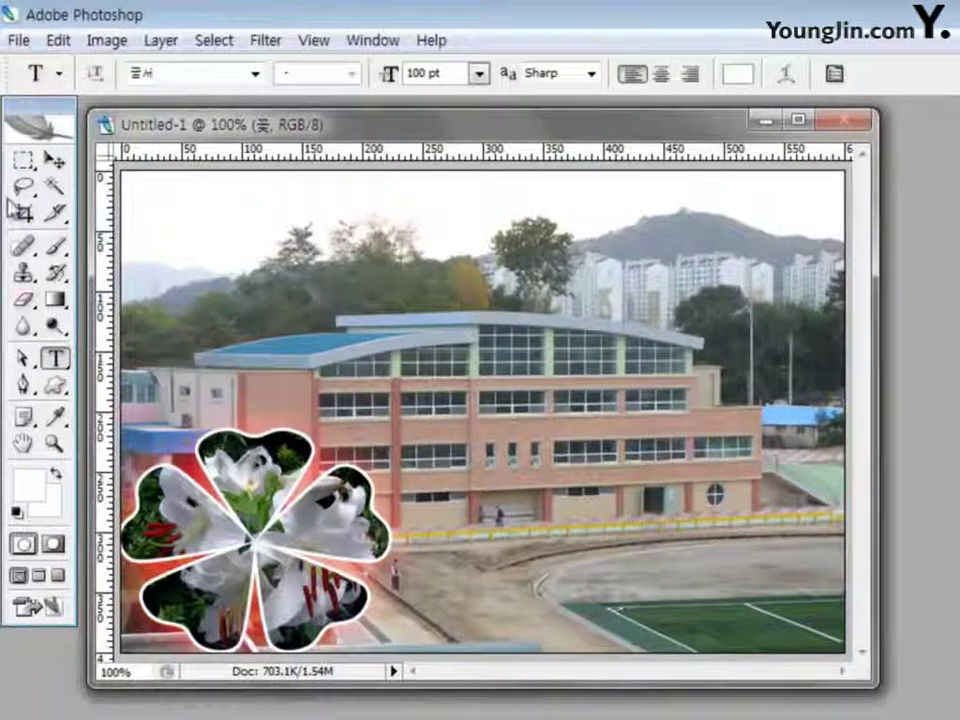
{"action": "left_click", "coordinate": [256, 75]}
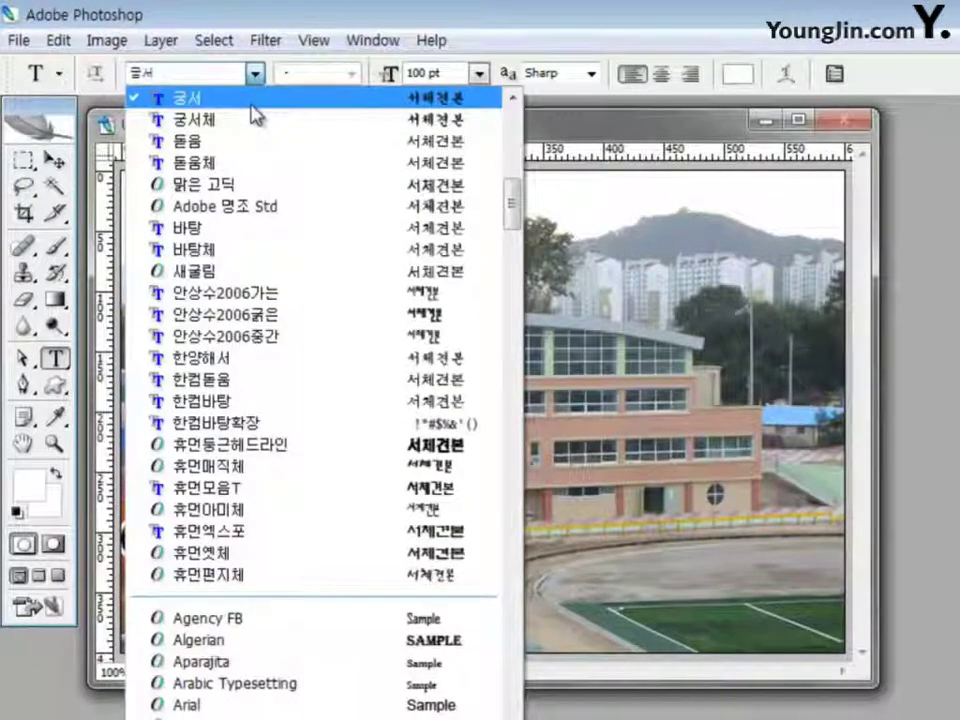
{"action": "left_click", "coordinate": [259, 102]}
{"action": "left_click", "coordinate": [461, 73]}
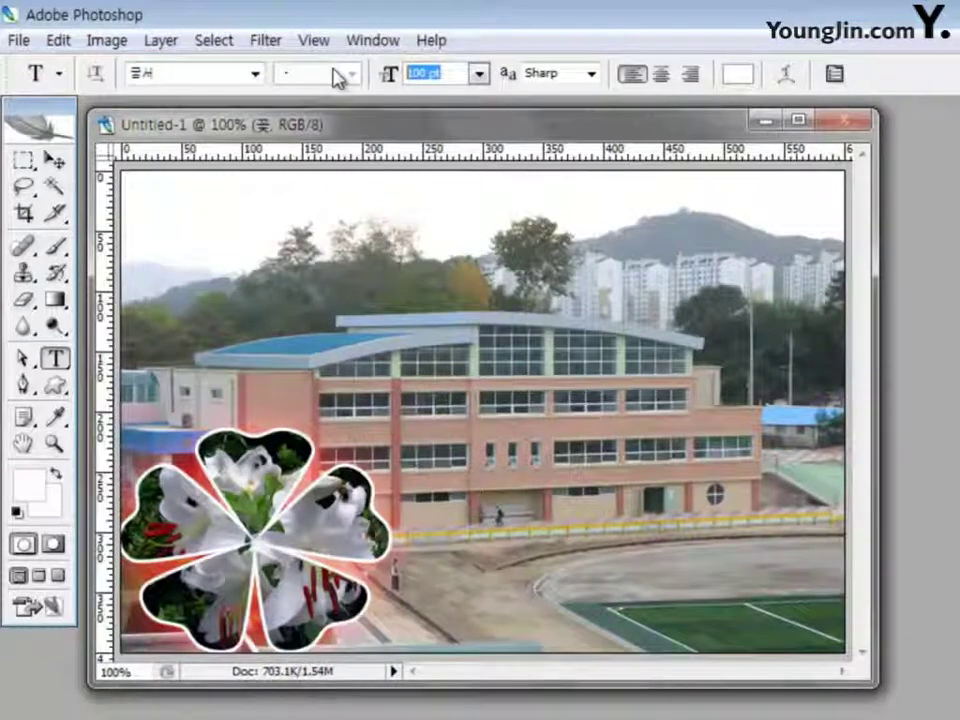
{"action": "type", "text": "100"}
{"action": "key", "text": "Return"}
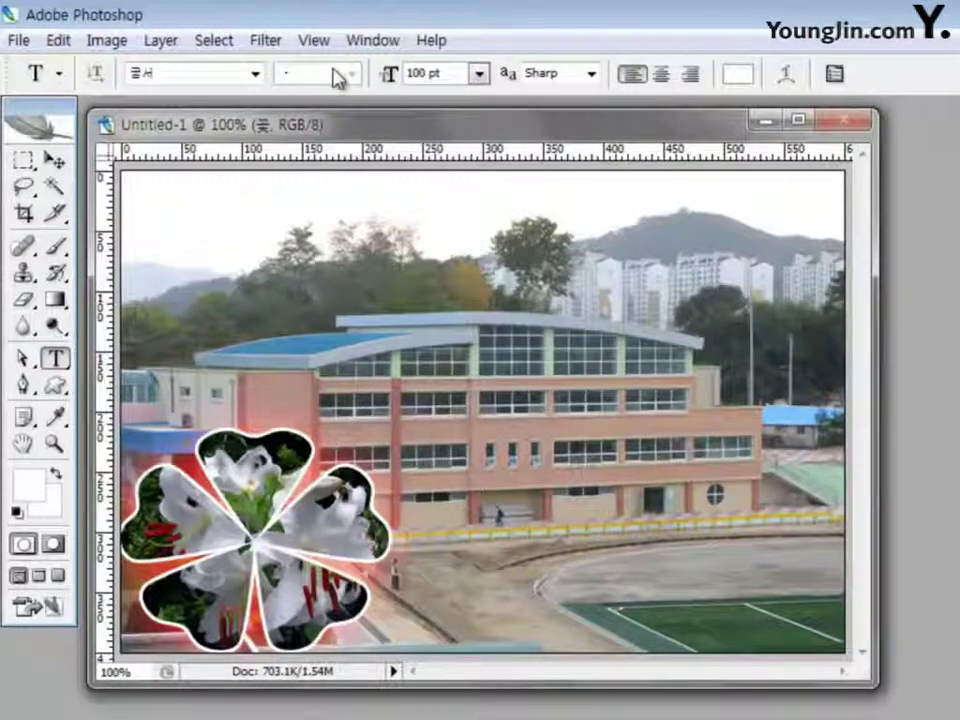
{"action": "left_click", "coordinate": [740, 76]}
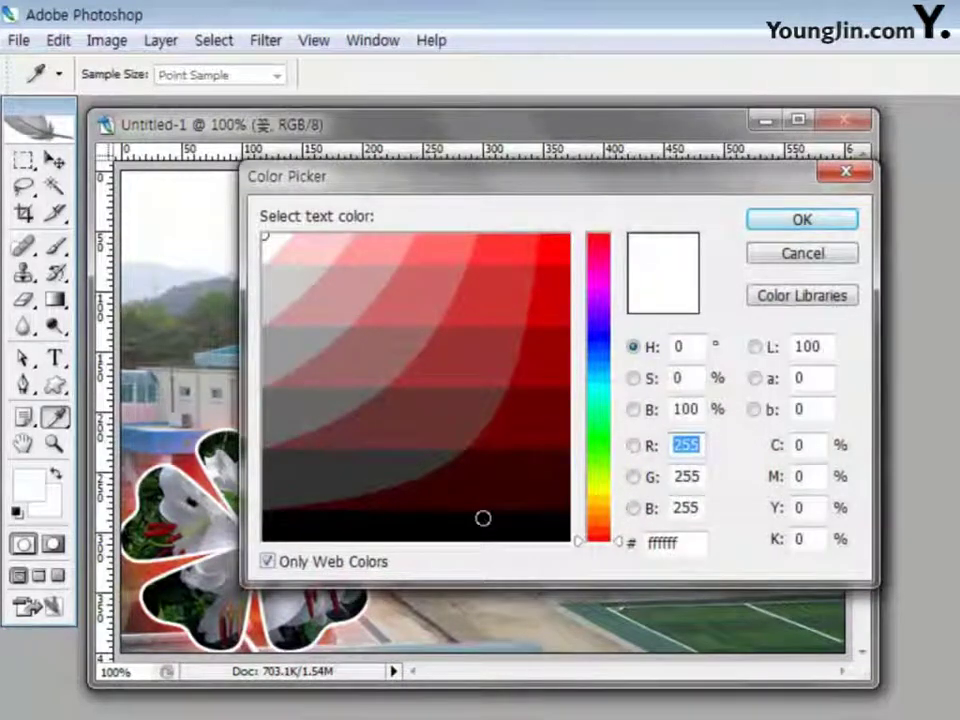
{"action": "left_click", "coordinate": [471, 532]}
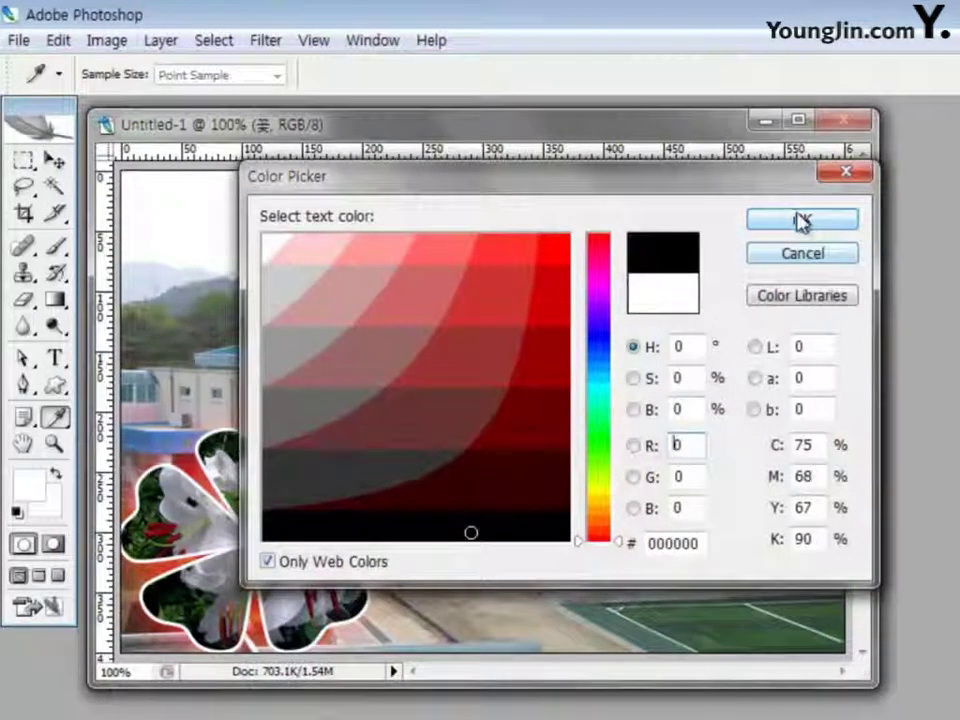
{"action": "key", "text": "Return"}
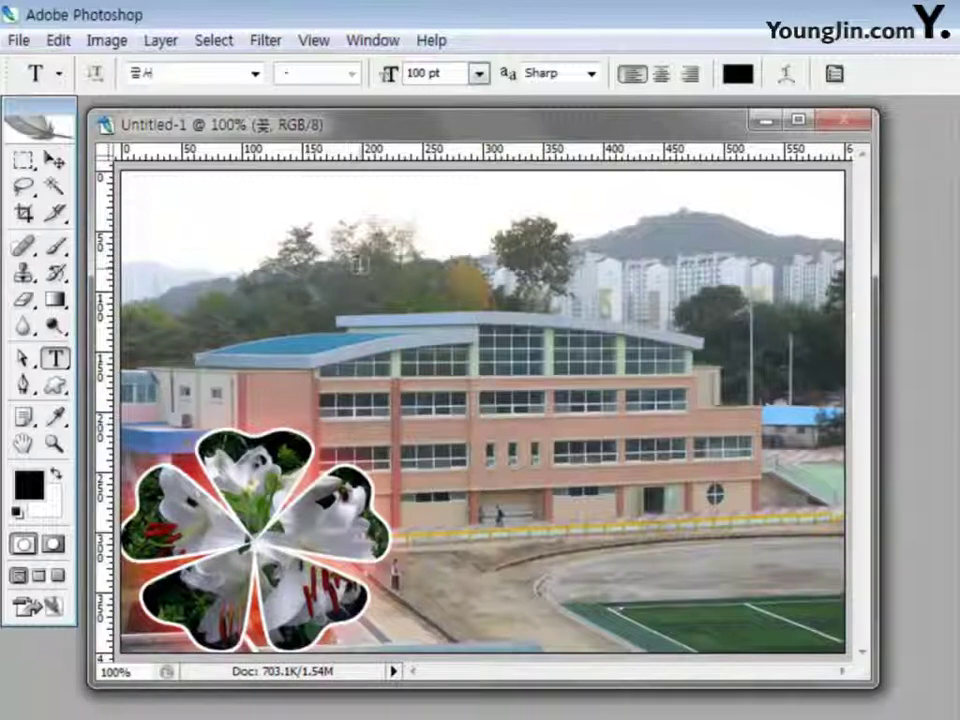
Step: Add the text 삼양 above the building and move it slightly down so it sits fully inside the canvas
{"action": "left_click", "coordinate": [268, 198]}
{"action": "type", "text": "삼양"}
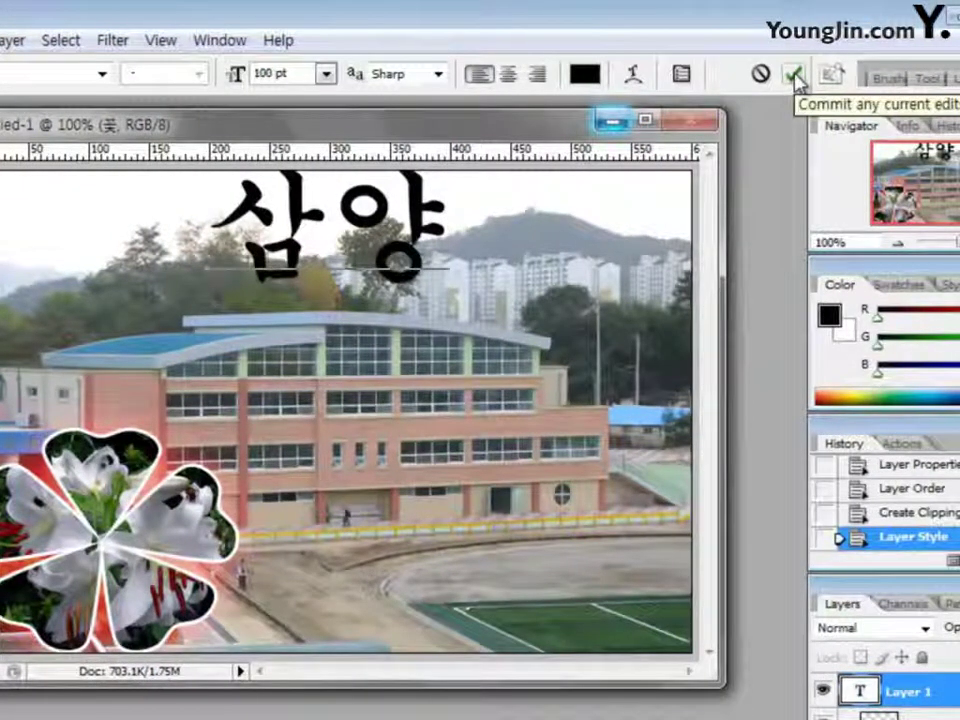
{"action": "left_click", "coordinate": [795, 77]}
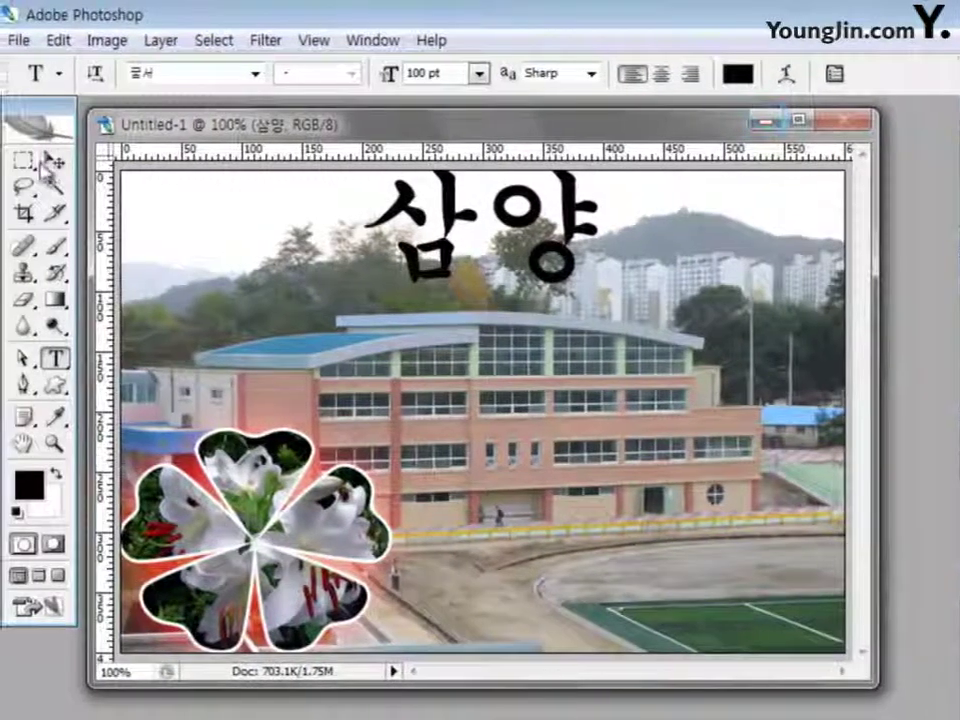
{"action": "left_click", "coordinate": [52, 161]}
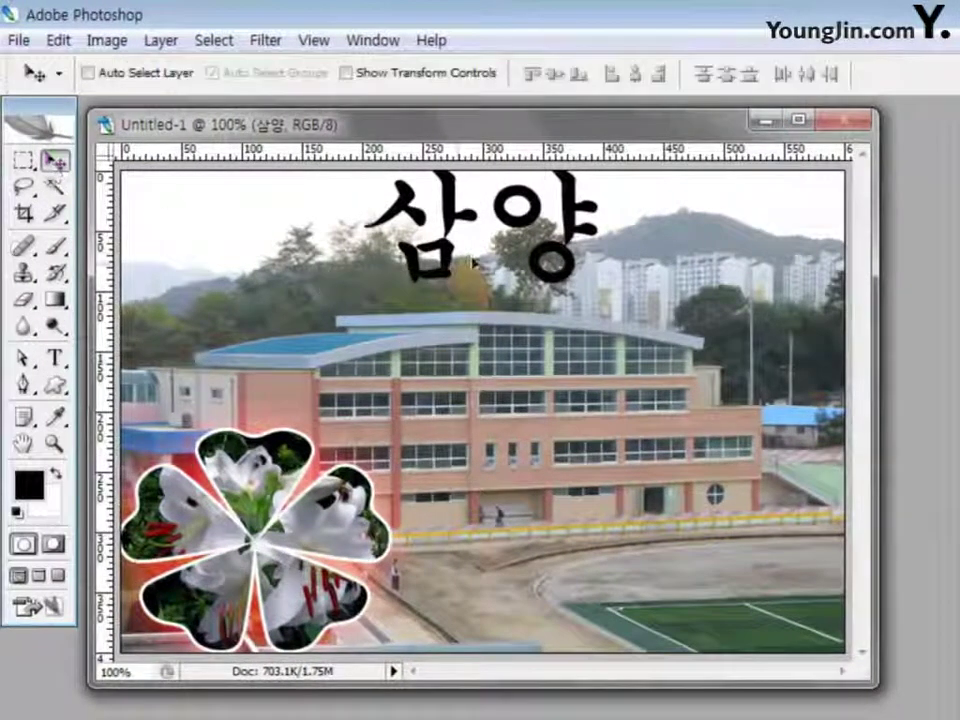
{"action": "left_click_drag", "start_coordinate": [560, 257], "coordinate": [554, 276]}
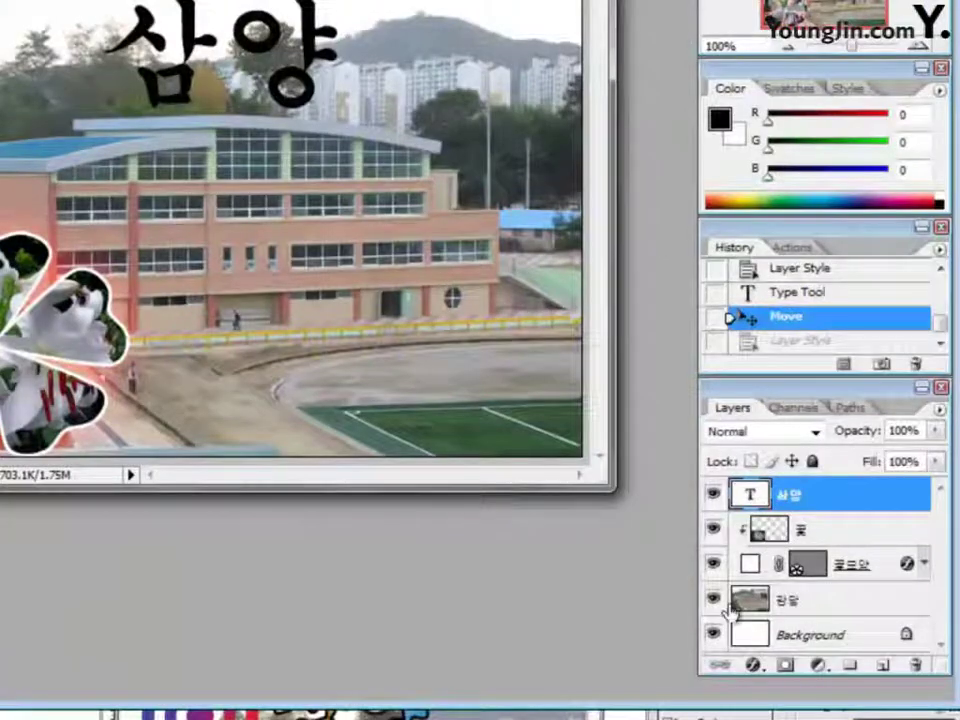
Step: Add a 2 px black (000000) Stroke layer style to the 삼양 text layer
{"action": "left_click", "coordinate": [753, 666]}
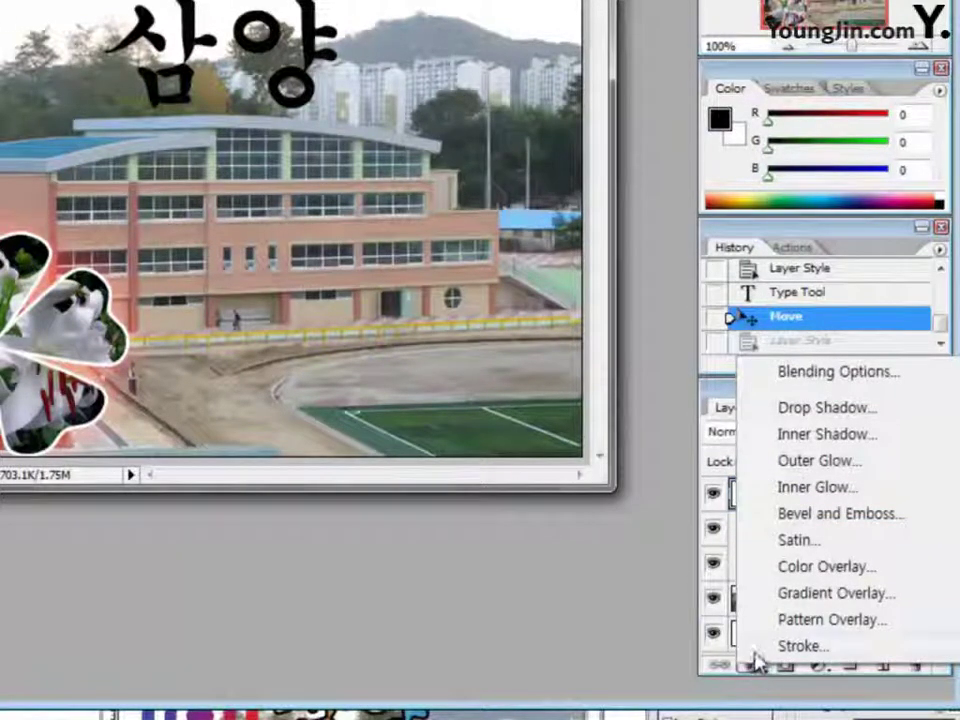
{"action": "left_click", "coordinate": [782, 645]}
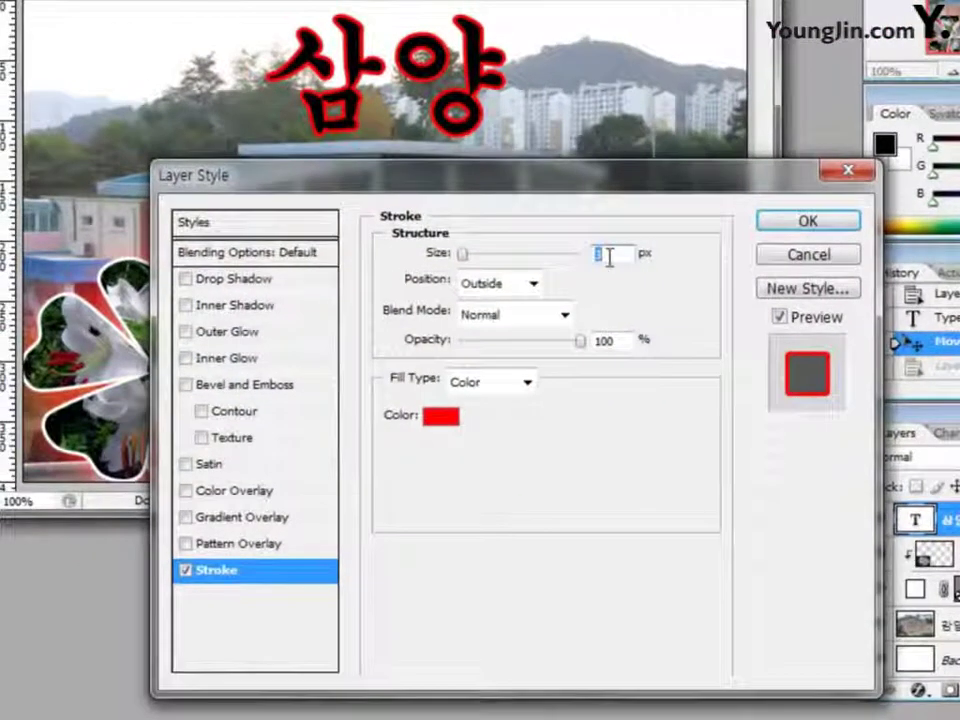
{"action": "left_click", "coordinate": [435, 414]}
{"action": "type", "text": "000000"}
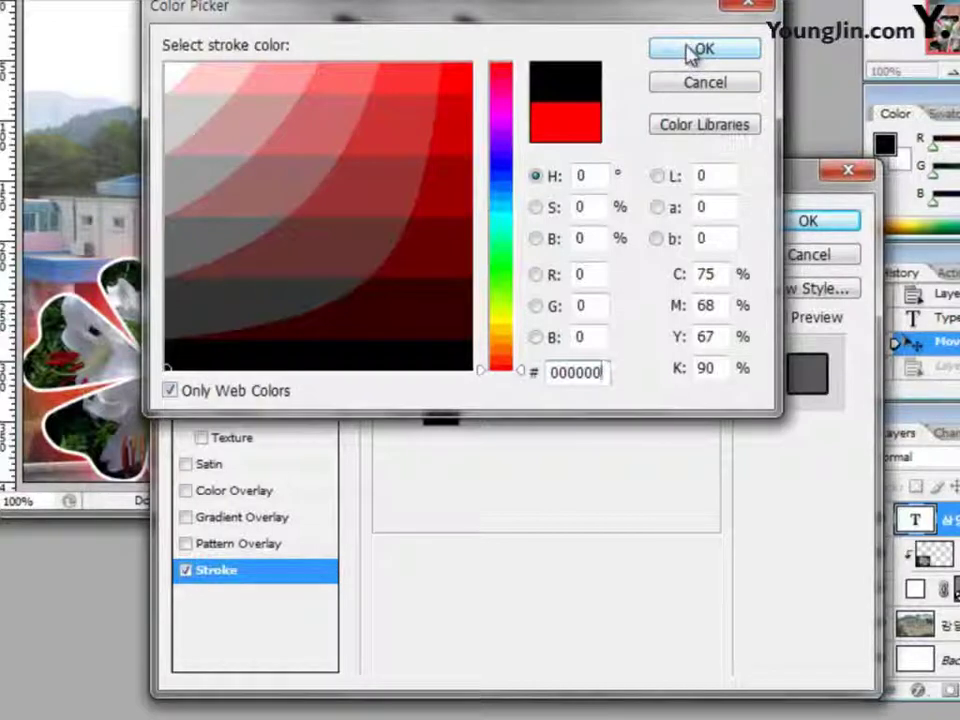
{"action": "left_click", "coordinate": [690, 52]}
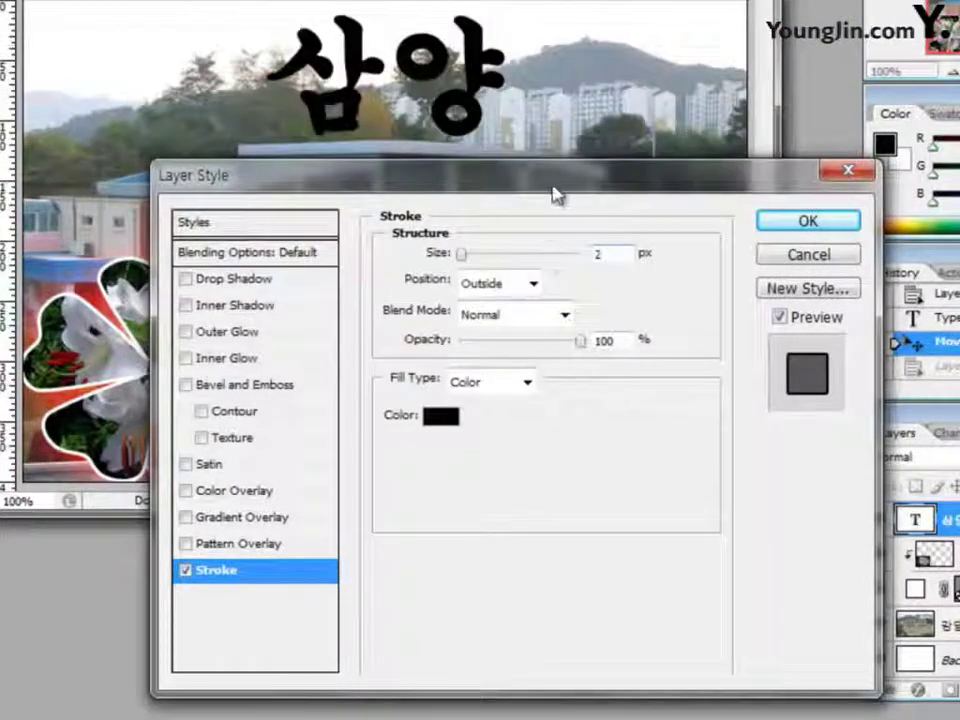
{"action": "left_click_drag", "start_coordinate": [555, 195], "coordinate": [554, 57]}
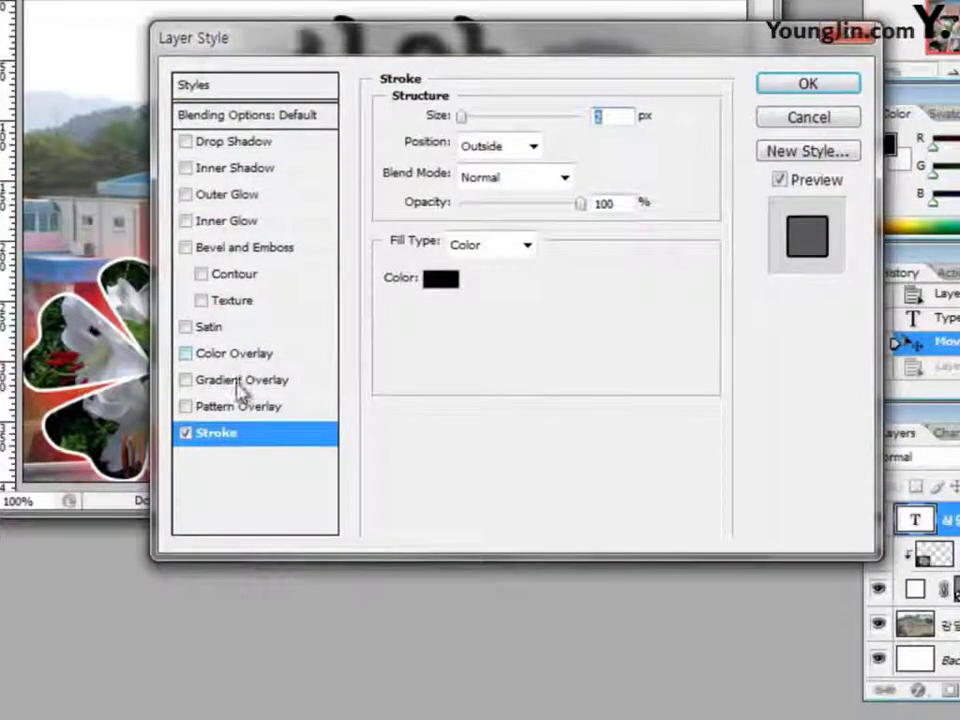
Step: Add a Gradient Overlay to the 삼양 text with the Chrome preset at a 120° angle, and apply the layer style
{"action": "left_click", "coordinate": [240, 390]}
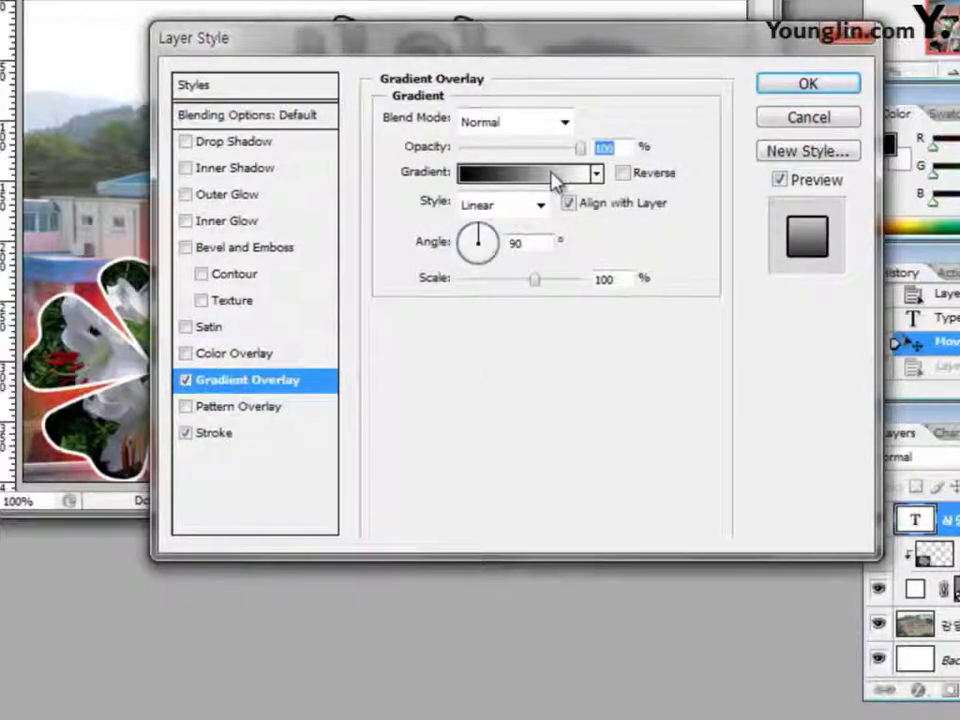
{"action": "left_click", "coordinate": [555, 176]}
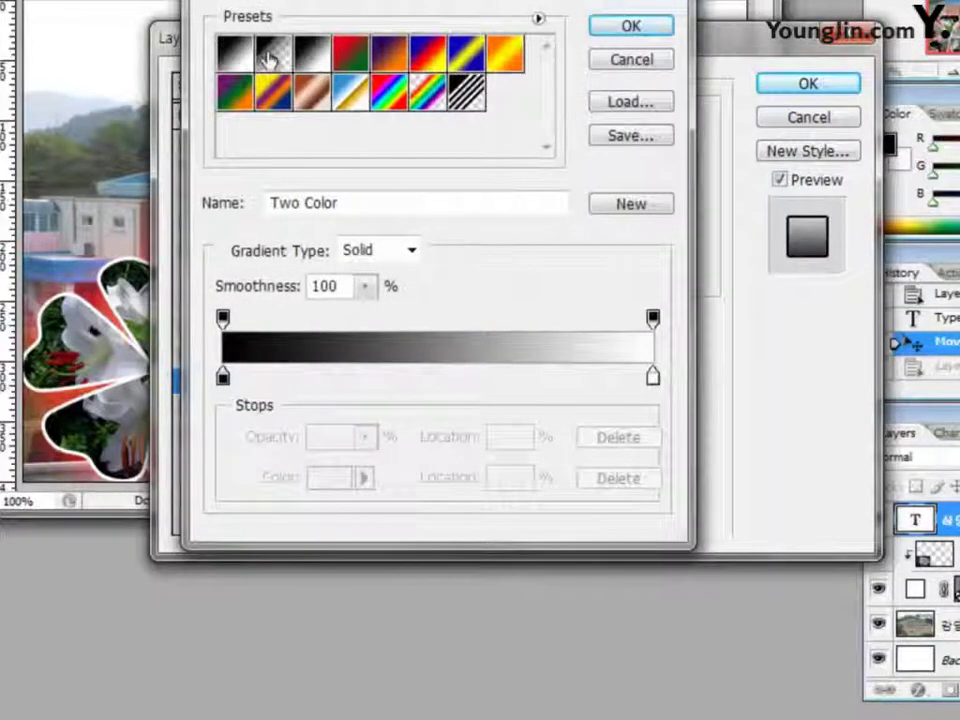
{"action": "left_click", "coordinate": [347, 100]}
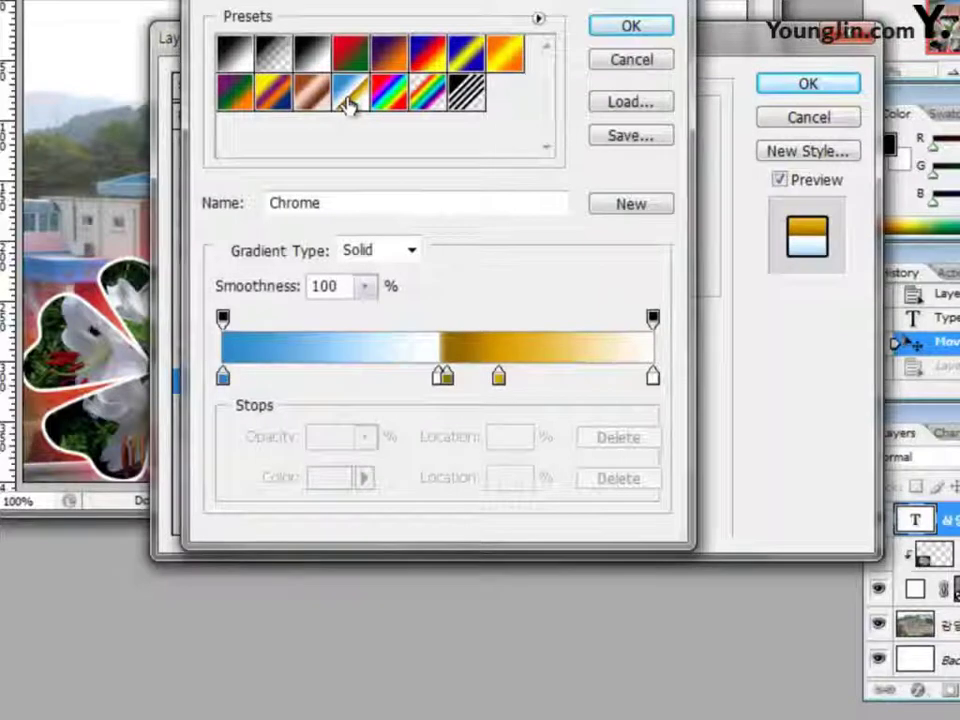
{"action": "left_click", "coordinate": [633, 27]}
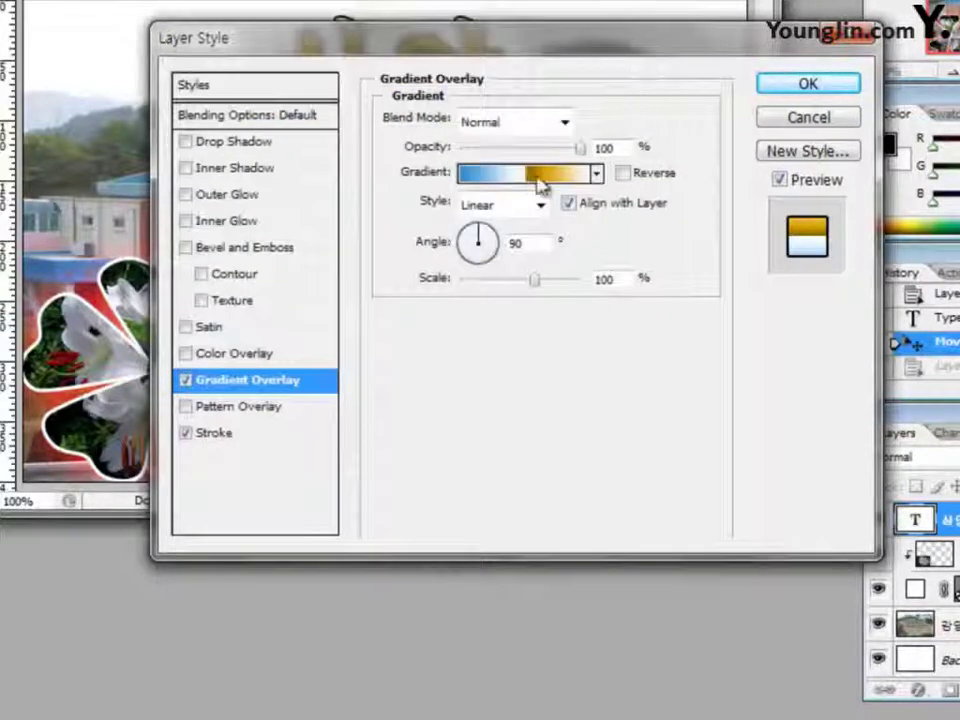
{"action": "double_click", "coordinate": [515, 243]}
{"action": "type", "text": "120"}
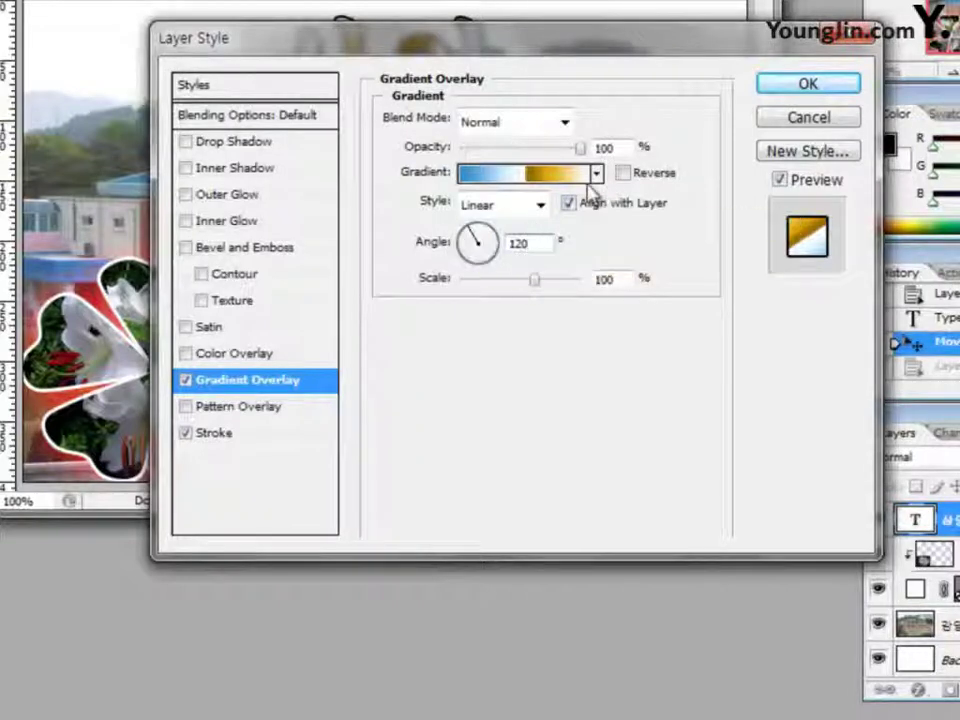
{"action": "left_click", "coordinate": [810, 88]}
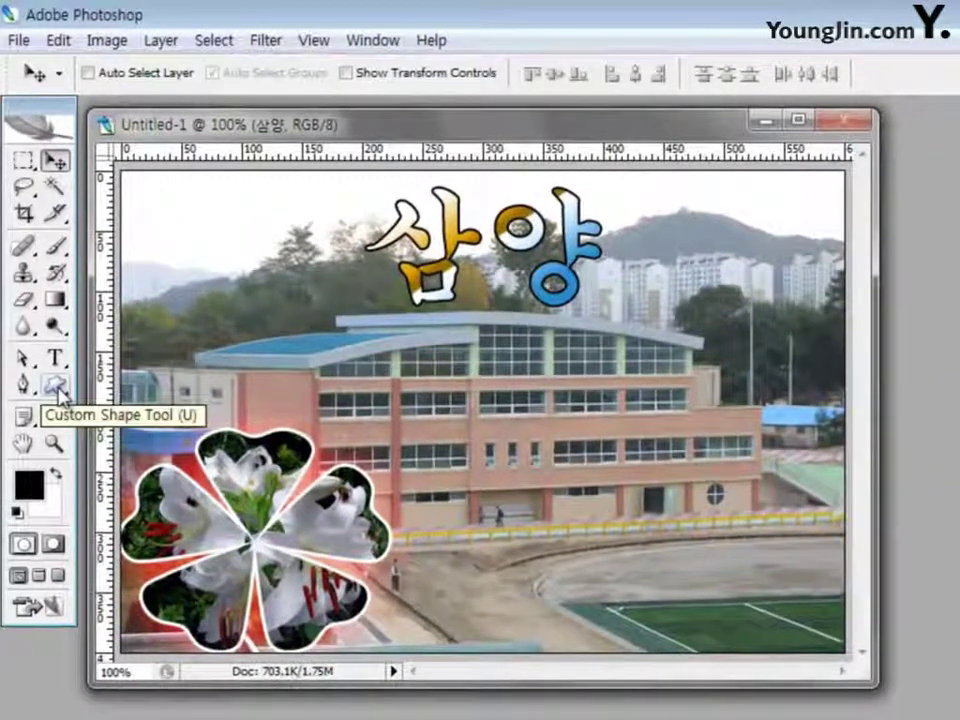
Step: Set up the Custom Shape tool with the concentric-ring target shape and black (000000) as its colour
{"action": "left_click", "coordinate": [56, 387]}
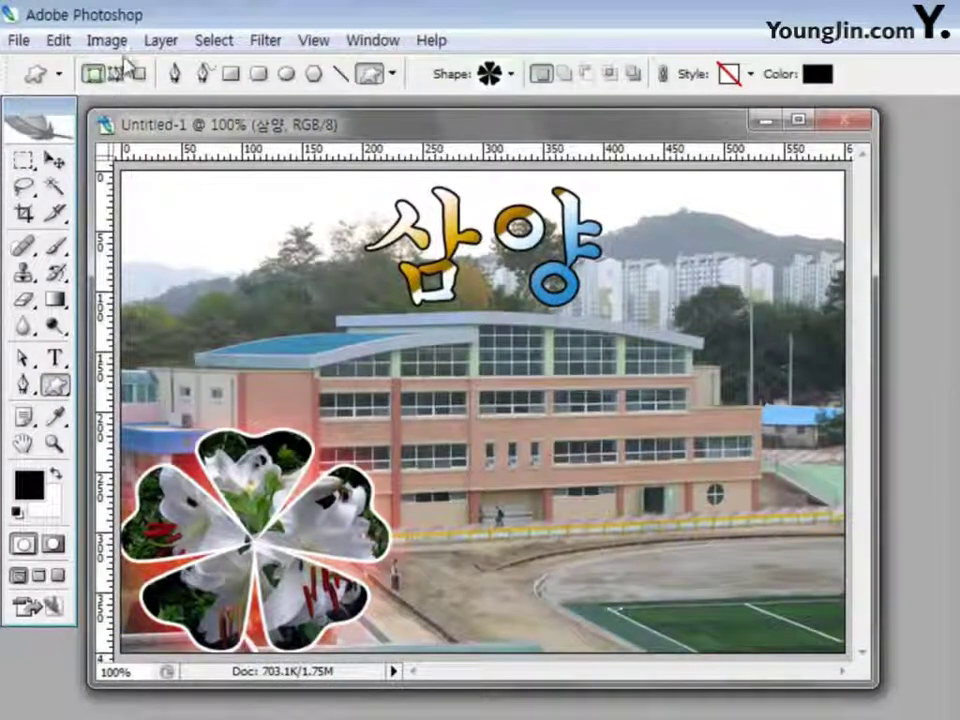
{"action": "left_click", "coordinate": [513, 75]}
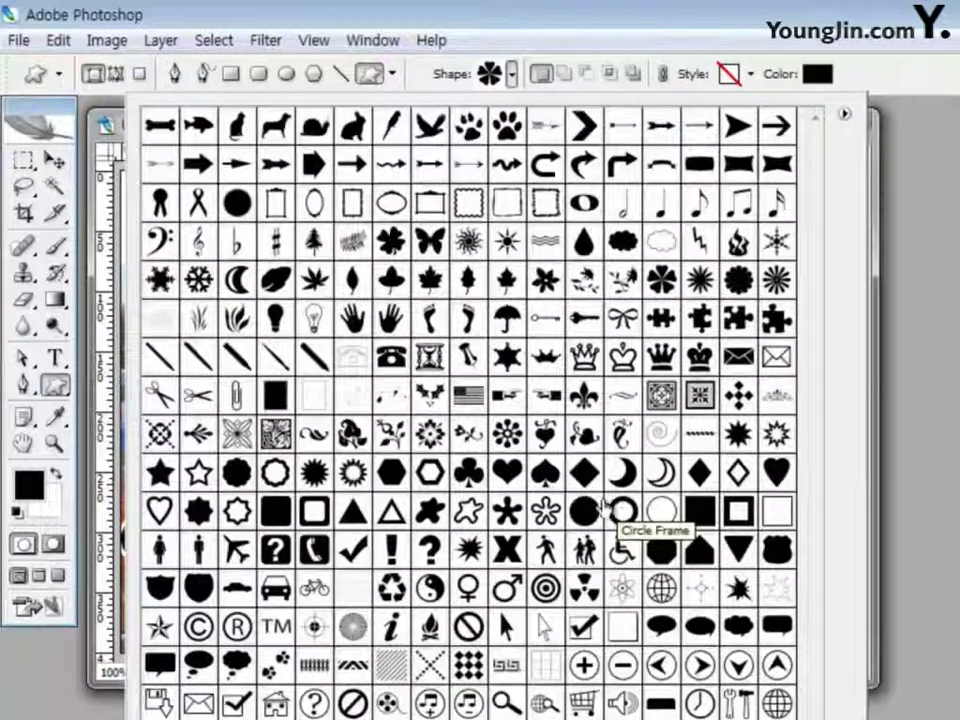
{"action": "left_click", "coordinate": [546, 590]}
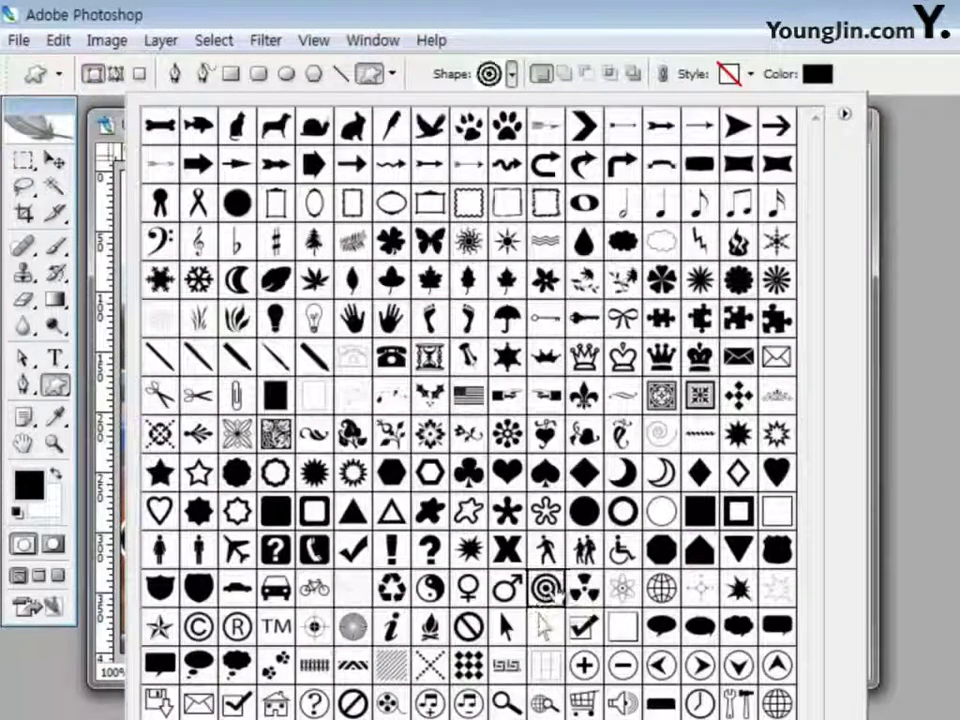
{"action": "left_click", "coordinate": [734, 78]}
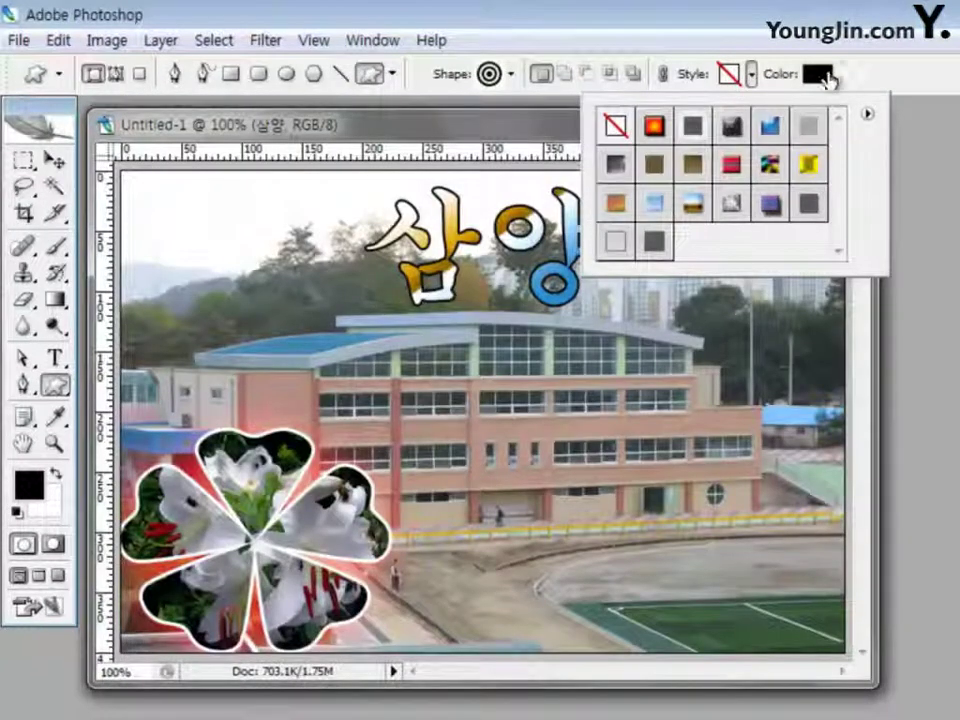
{"action": "left_click", "coordinate": [817, 75]}
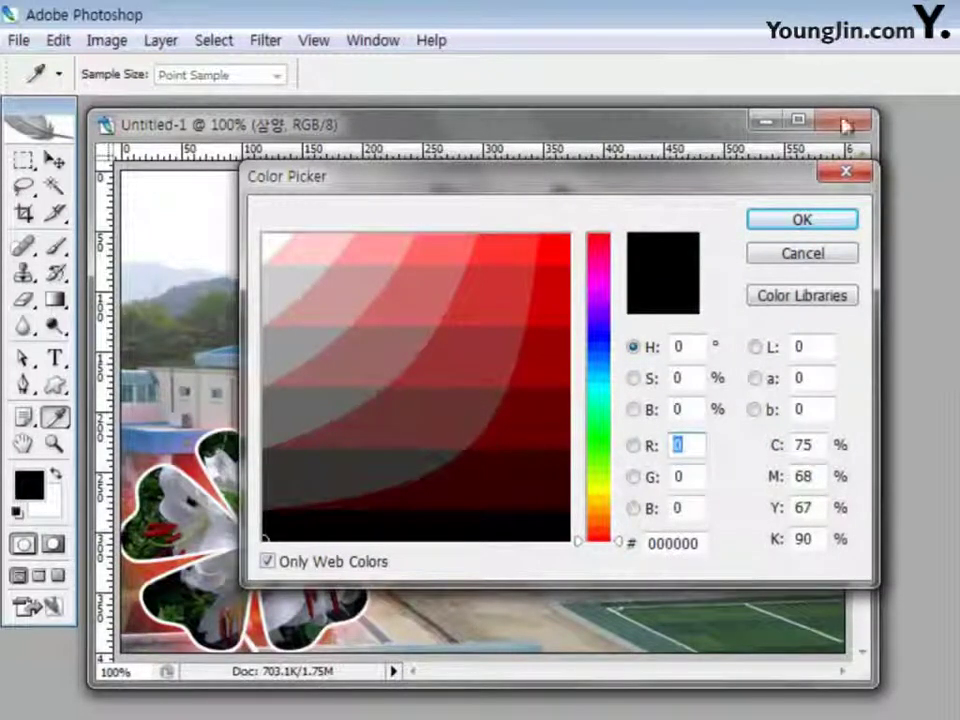
{"action": "left_click", "coordinate": [806, 224]}
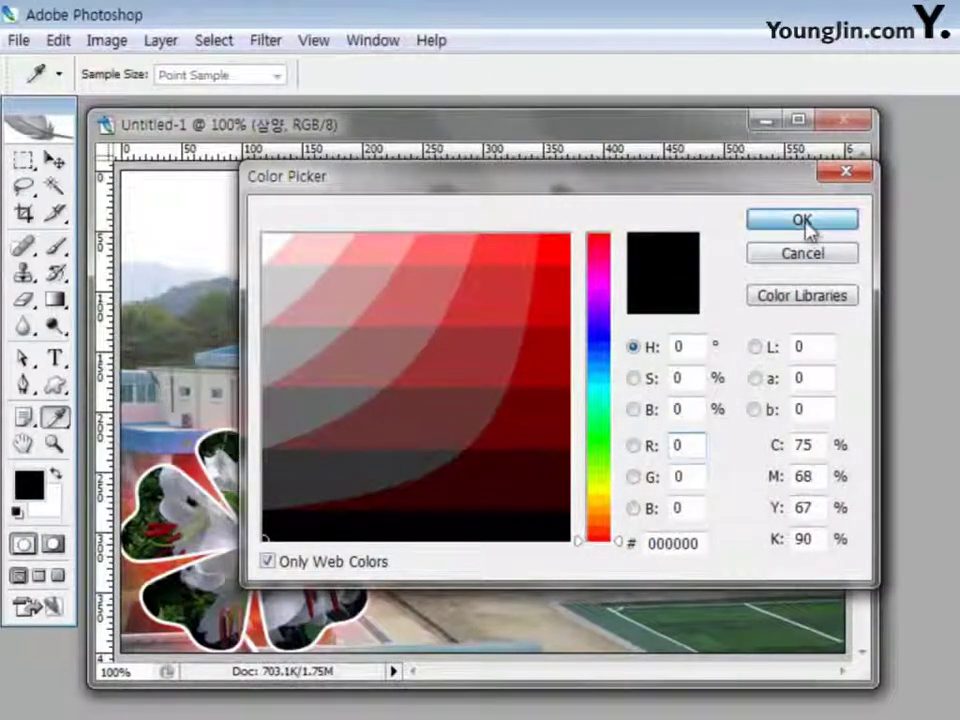
{"action": "key", "text": "u"}
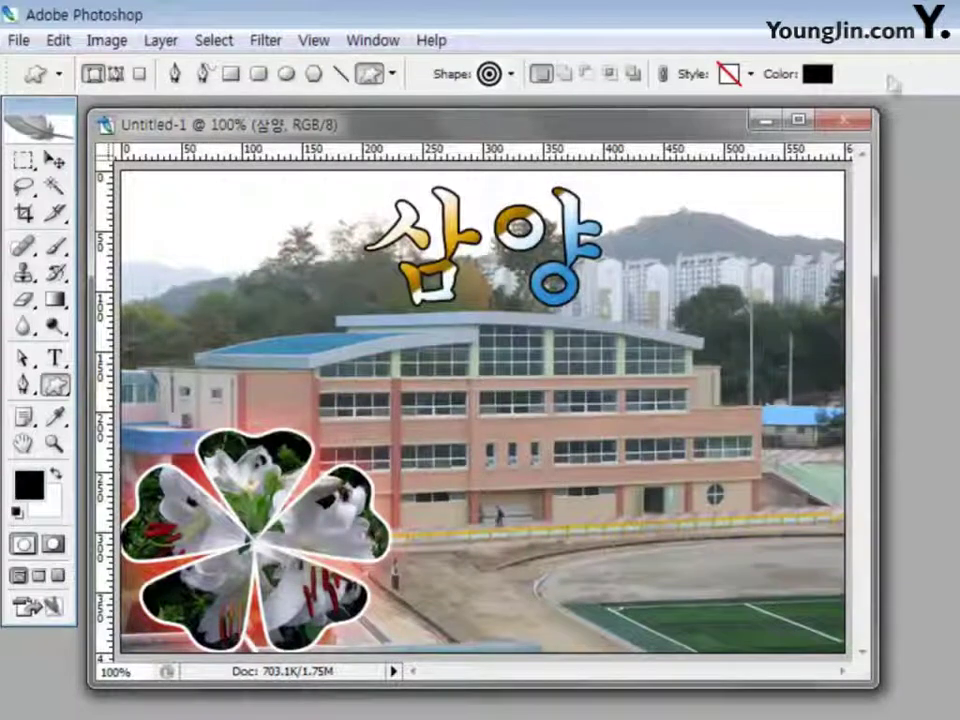
Step: Draw a black target custom shape about 135 × 100 pixels beside the title text and nudge it slightly away from the text
{"action": "left_click_drag", "start_coordinate": [189, 189], "coordinate": [358, 309]}
{"action": "left_click", "coordinate": [55, 160]}
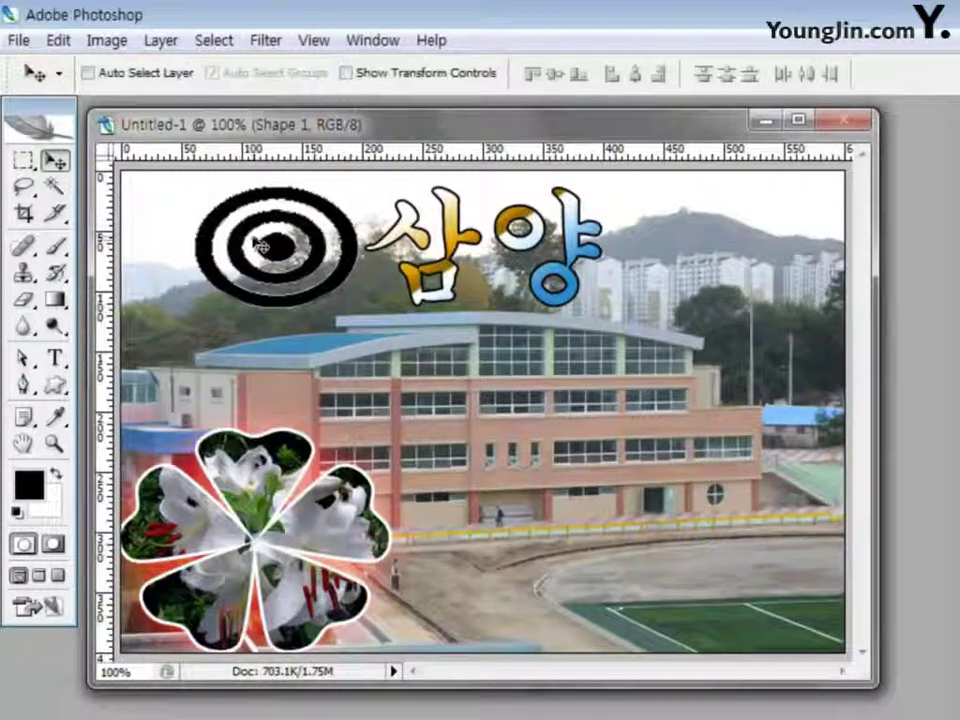
{"action": "left_click_drag", "start_coordinate": [259, 242], "coordinate": [248, 243]}
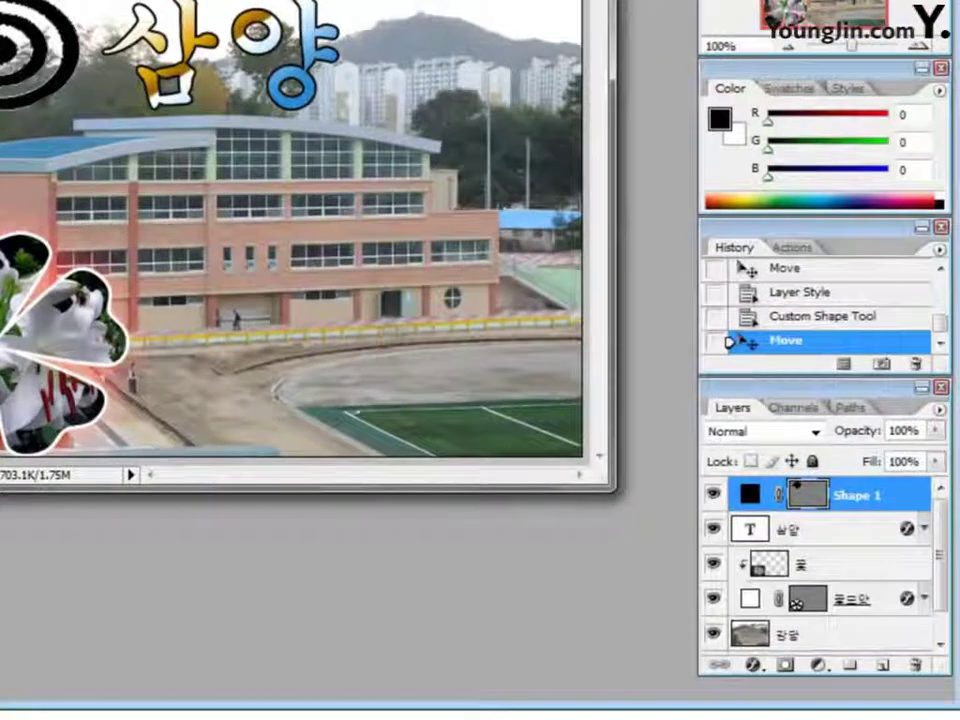
Step: Add a Gradient Overlay to the target shape's layer and set the gradient's start stop colour to ff0000
{"action": "left_click", "coordinate": [753, 667]}
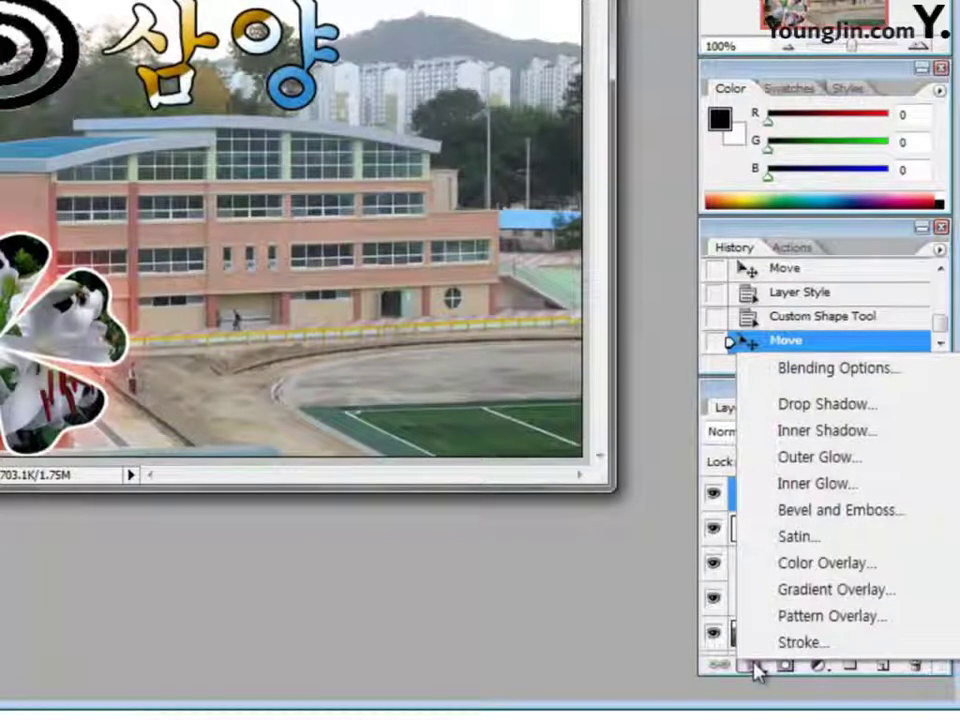
{"action": "left_click", "coordinate": [800, 591]}
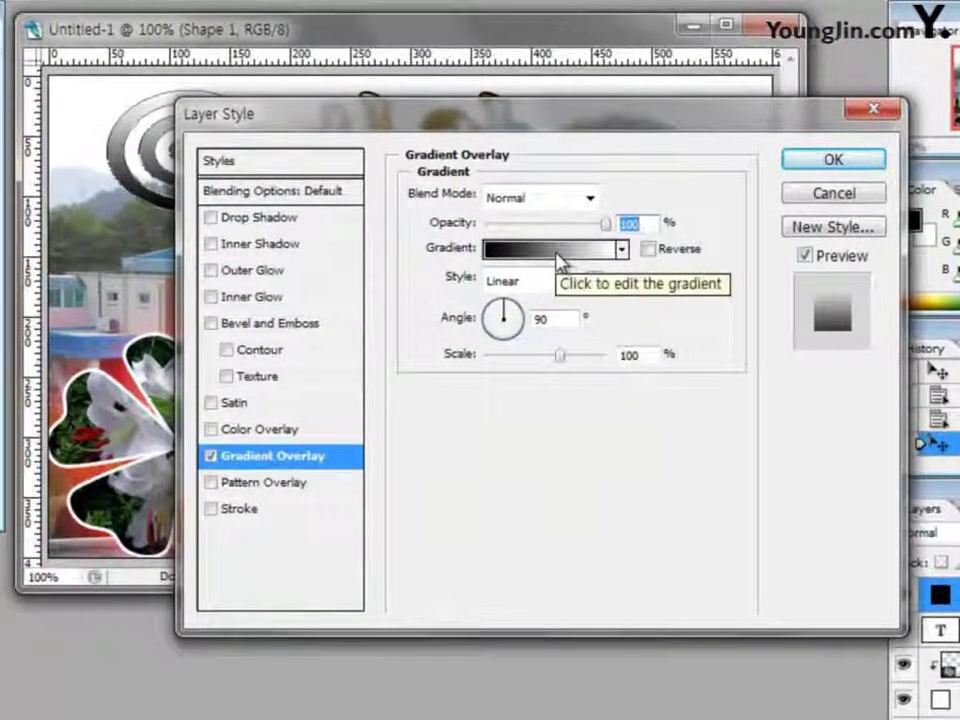
{"action": "left_click", "coordinate": [557, 258]}
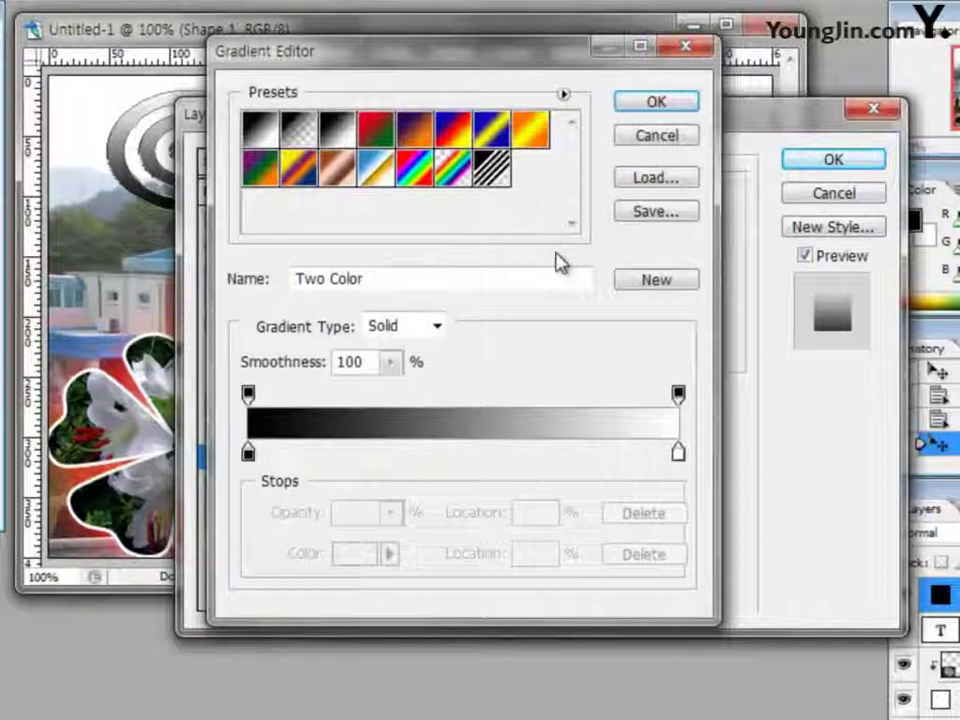
{"action": "double_click", "coordinate": [250, 455]}
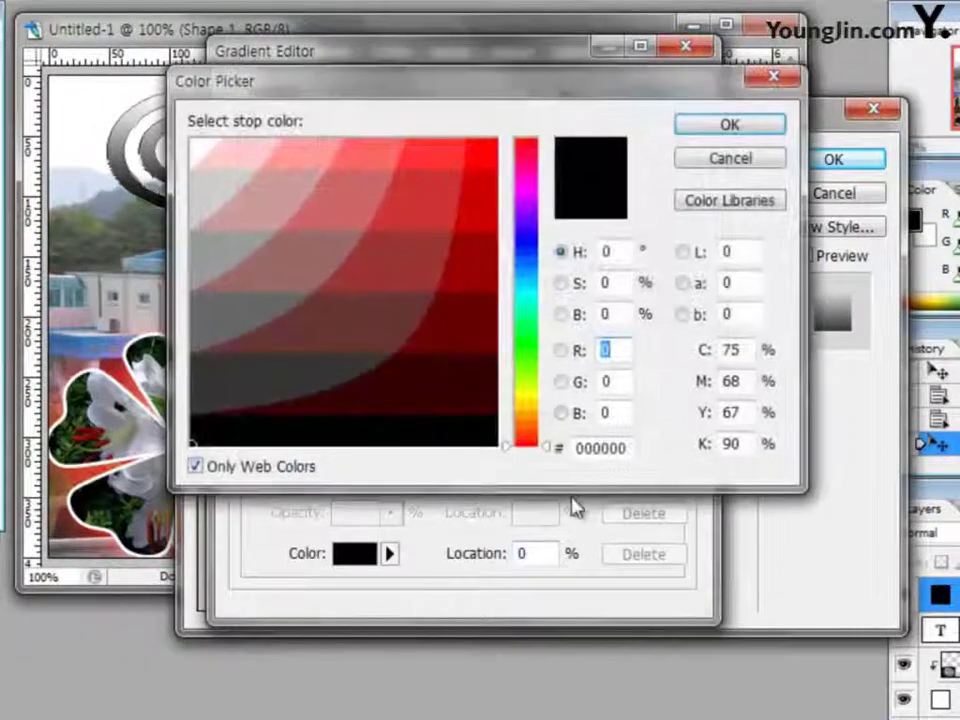
{"action": "left_click", "coordinate": [615, 448]}
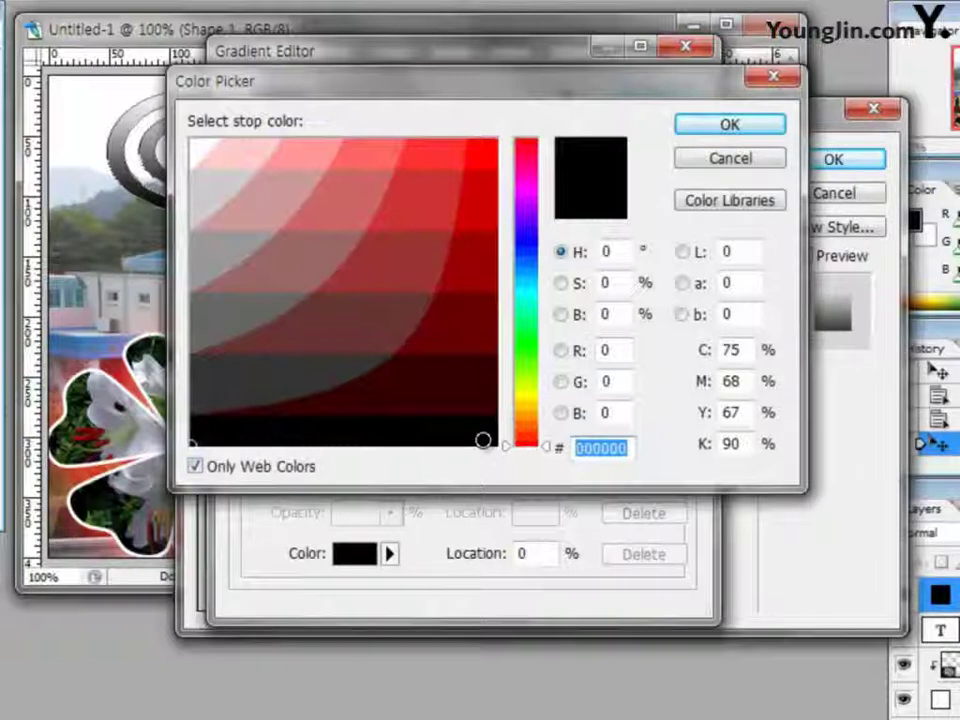
{"action": "type", "text": "ㄹ"}
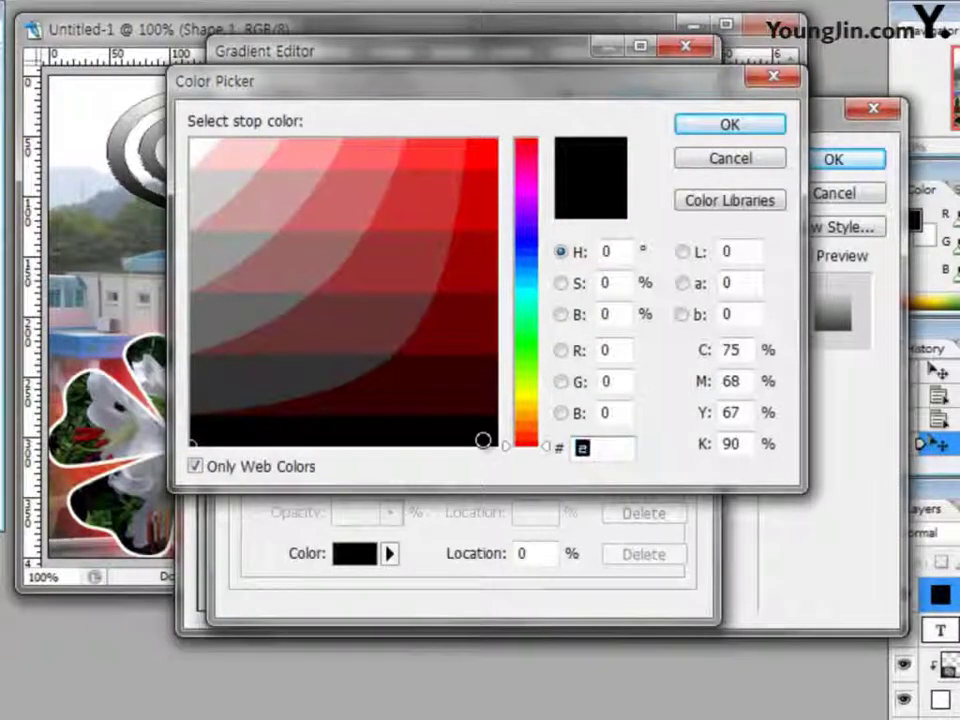
{"action": "key", "text": "BackSpace"}
{"action": "type", "text": "ff0"}
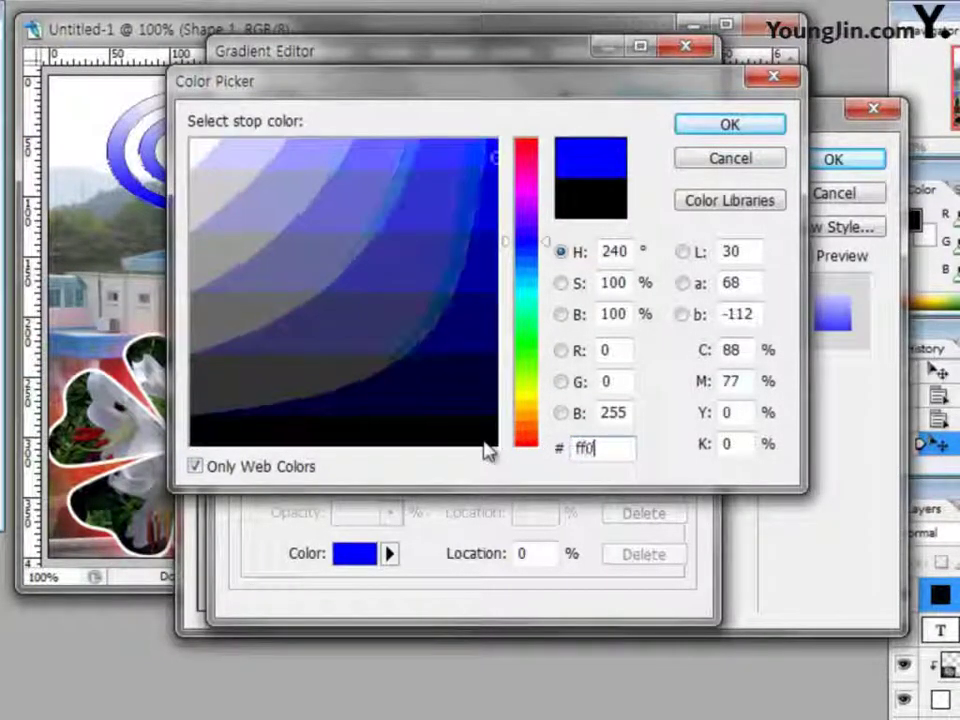
{"action": "type", "text": "000"}
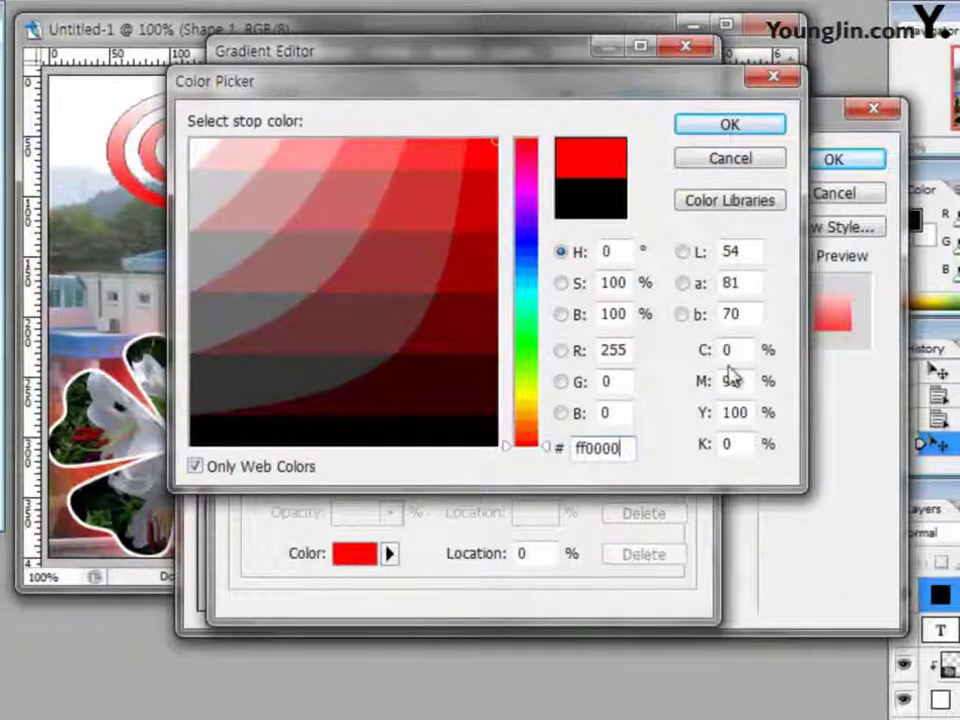
{"action": "left_click", "coordinate": [748, 127]}
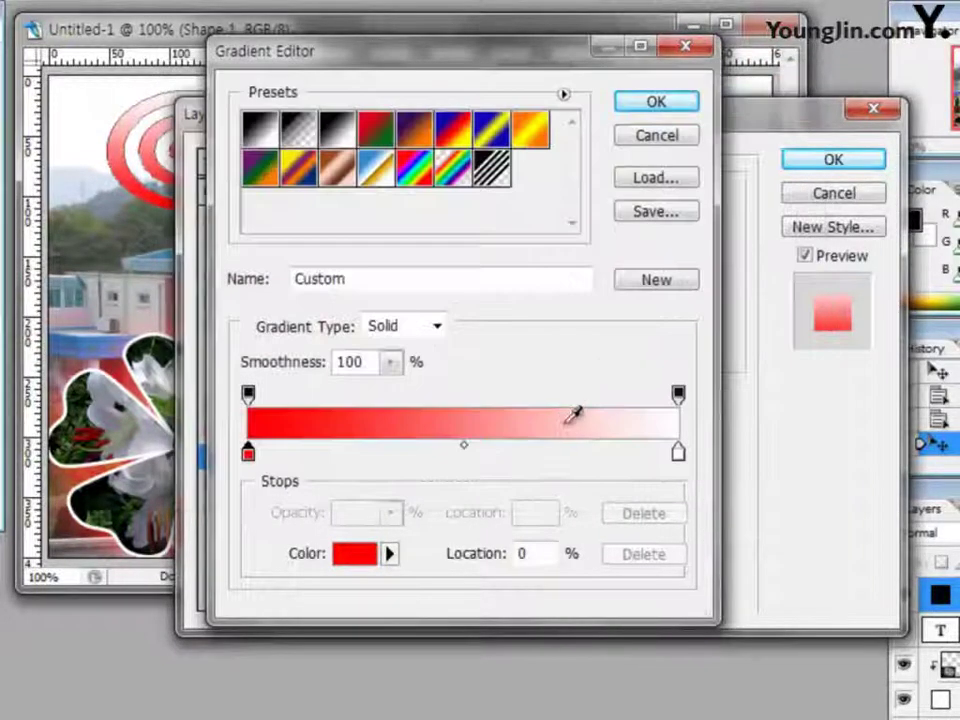
Step: Set the overlay gradient's end stop colour to 0000ff and accept the gradient
{"action": "double_click", "coordinate": [679, 456]}
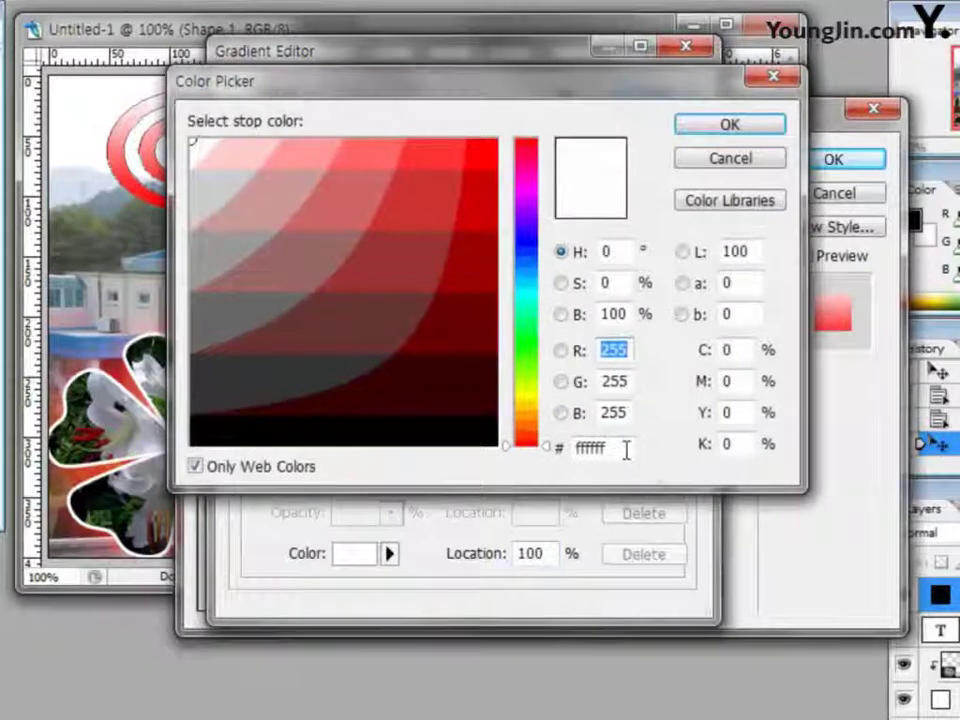
{"action": "type", "text": "0000ff"}
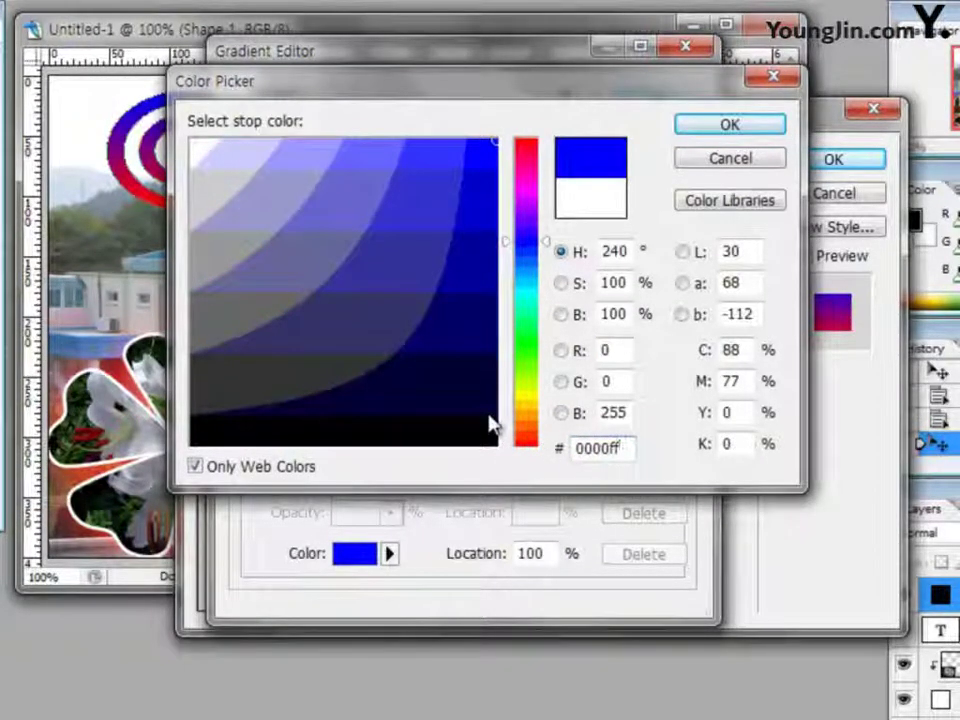
{"action": "left_click", "coordinate": [733, 128]}
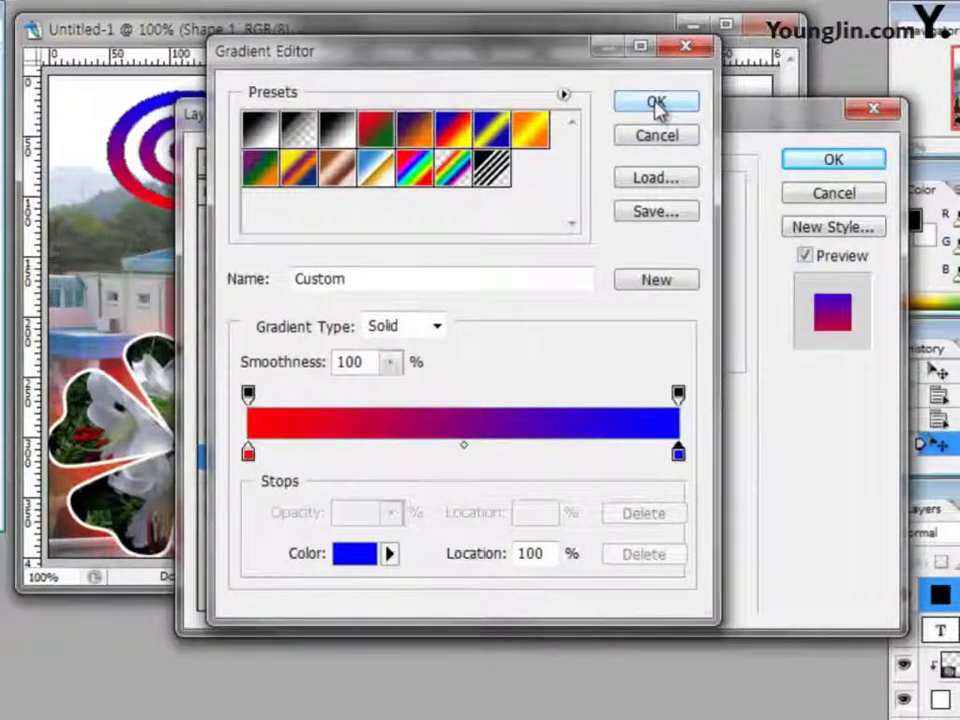
{"action": "left_click", "coordinate": [657, 106]}
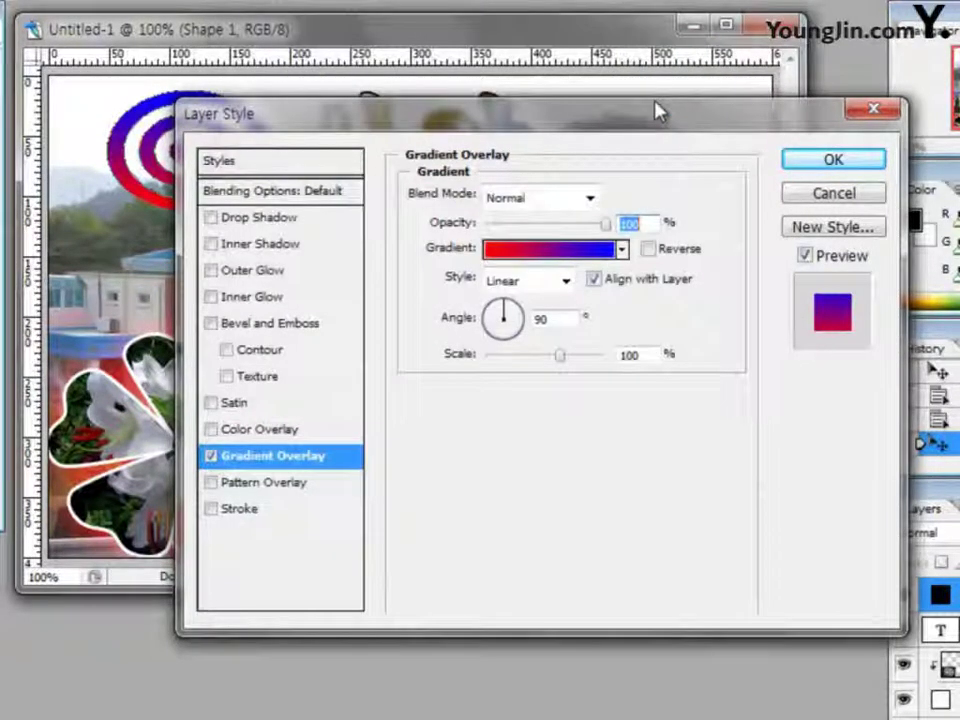
Step: Set the target shape's Gradient Overlay angle to 120° and apply the layer style
{"action": "left_click_drag", "start_coordinate": [657, 110], "coordinate": [775, 94]}
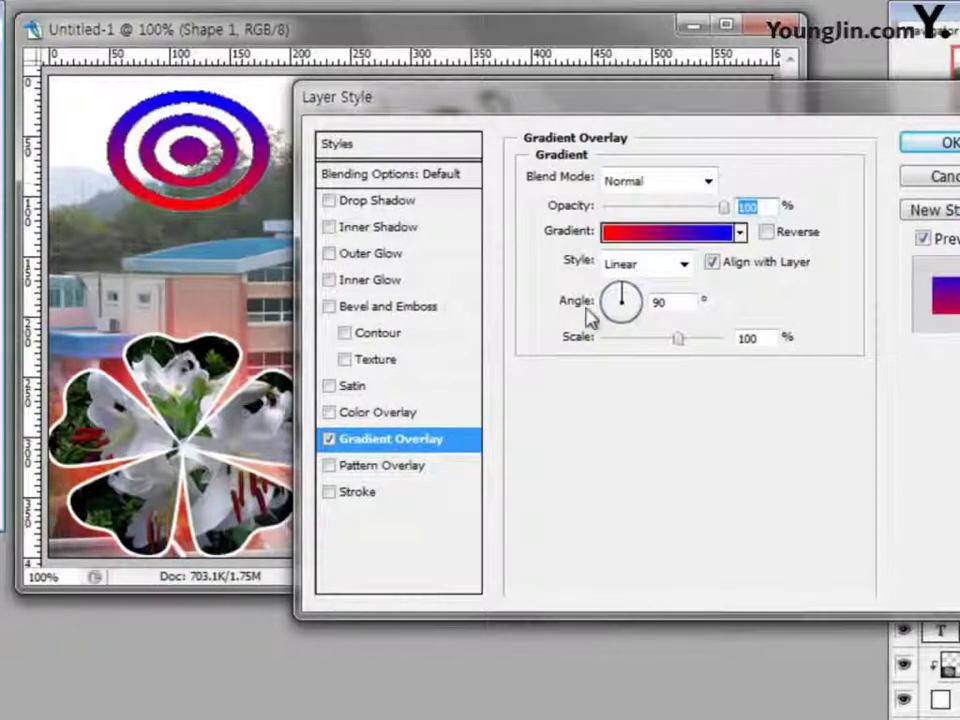
{"action": "double_click", "coordinate": [657, 303]}
{"action": "type", "text": "120"}
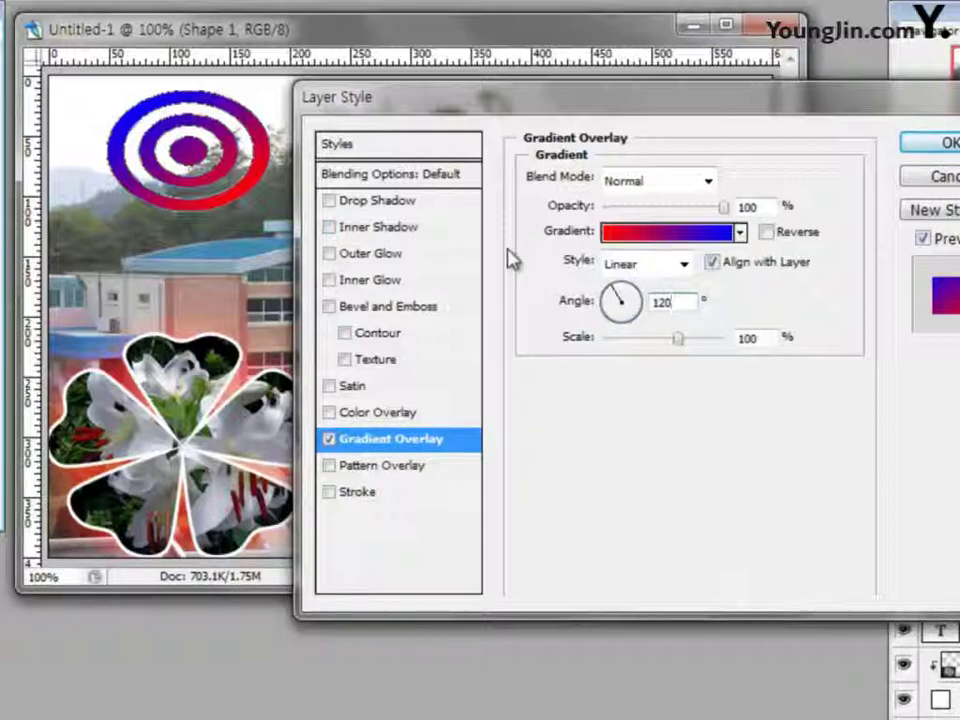
{"action": "left_click", "coordinate": [942, 142]}
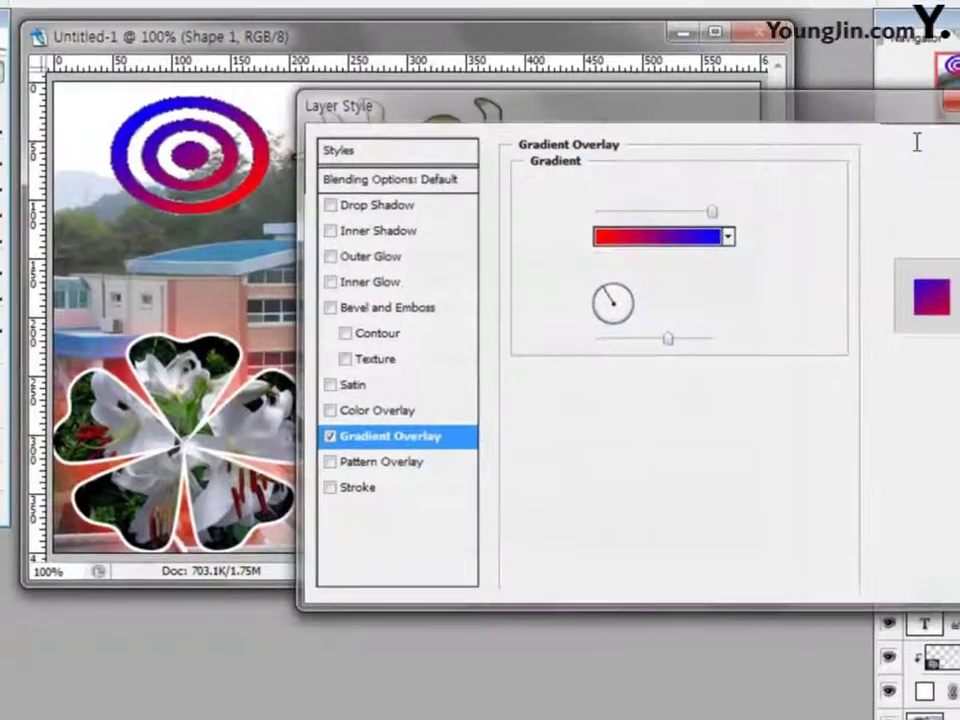
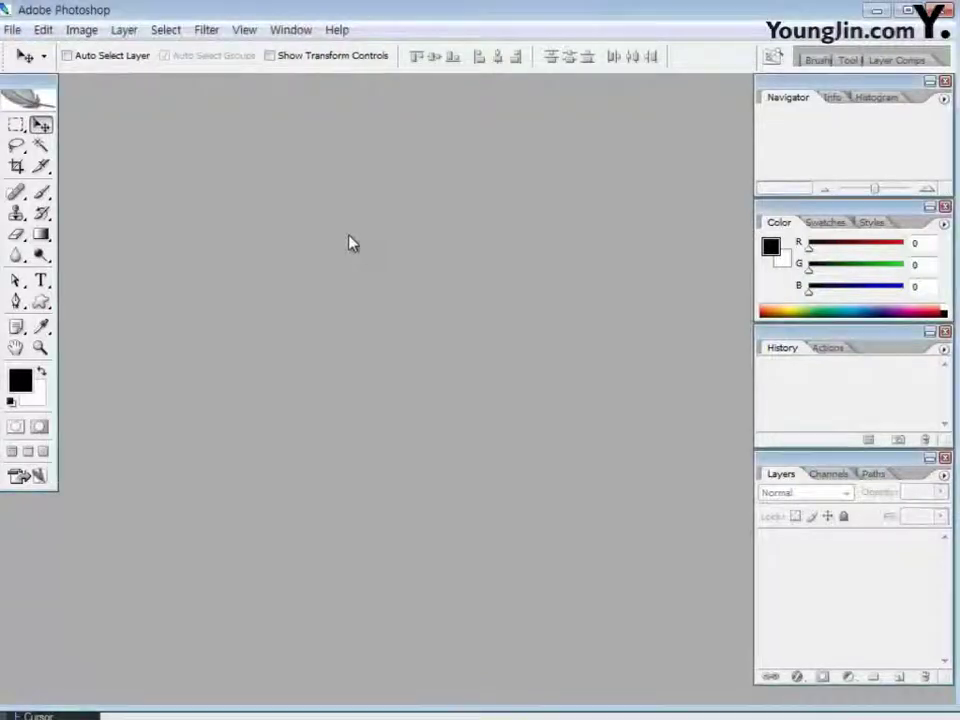
Step: Create a new document 650 pixels wide and 300 pixels high, and fit its window around the whole canvas
{"action": "key", "text": "ctrl+n"}
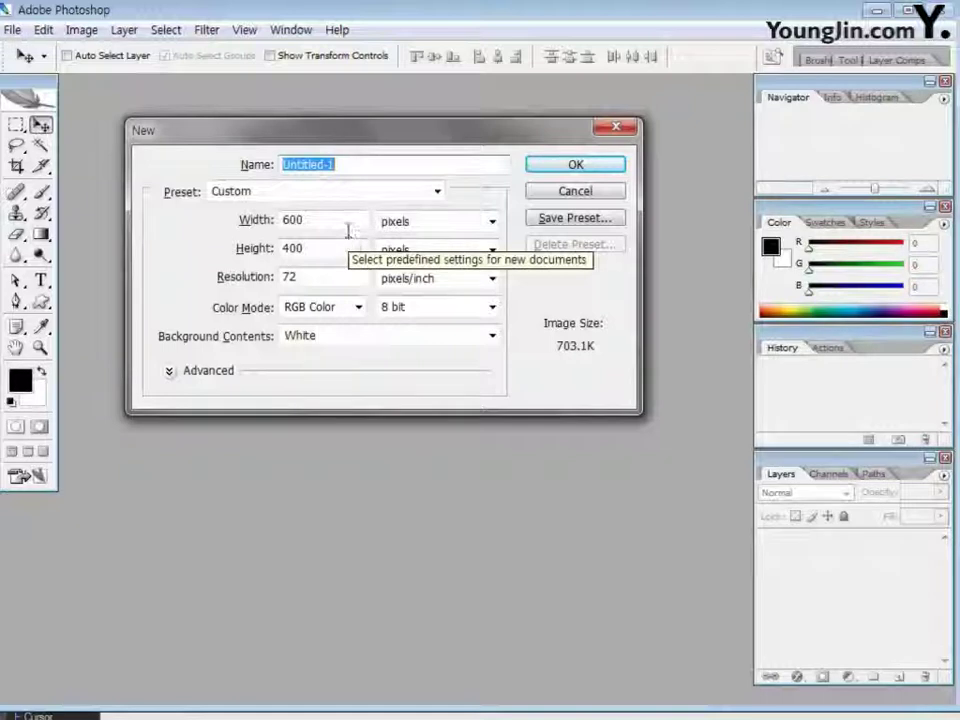
{"action": "left_click", "coordinate": [240, 220]}
{"action": "type", "text": "650"}
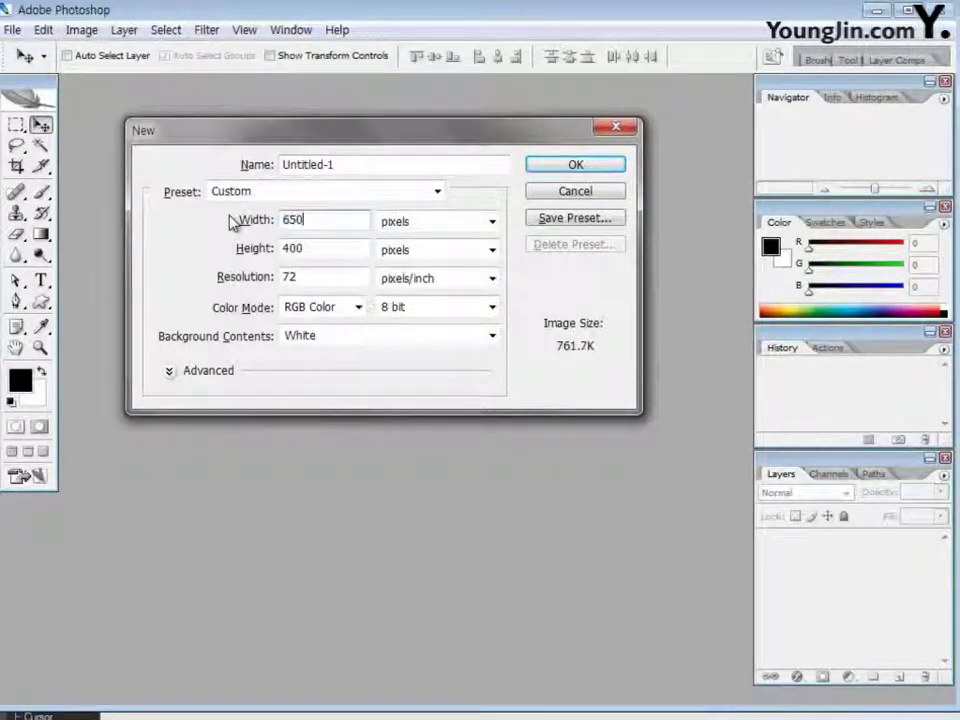
{"action": "key", "text": "Tab"}
{"action": "key", "text": "Tab"}
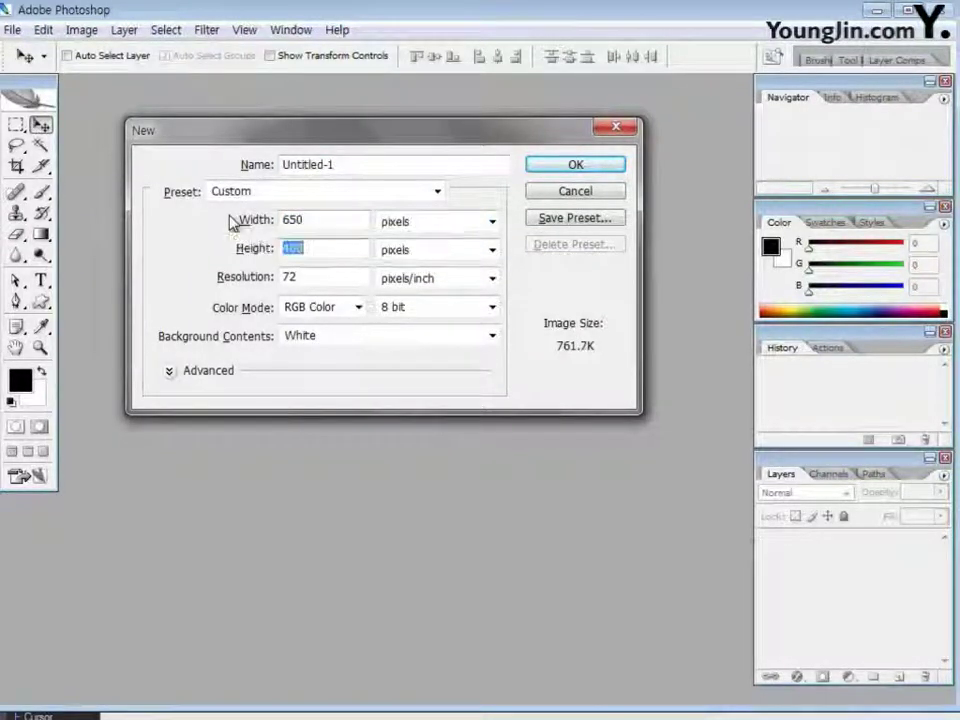
{"action": "type", "text": "300"}
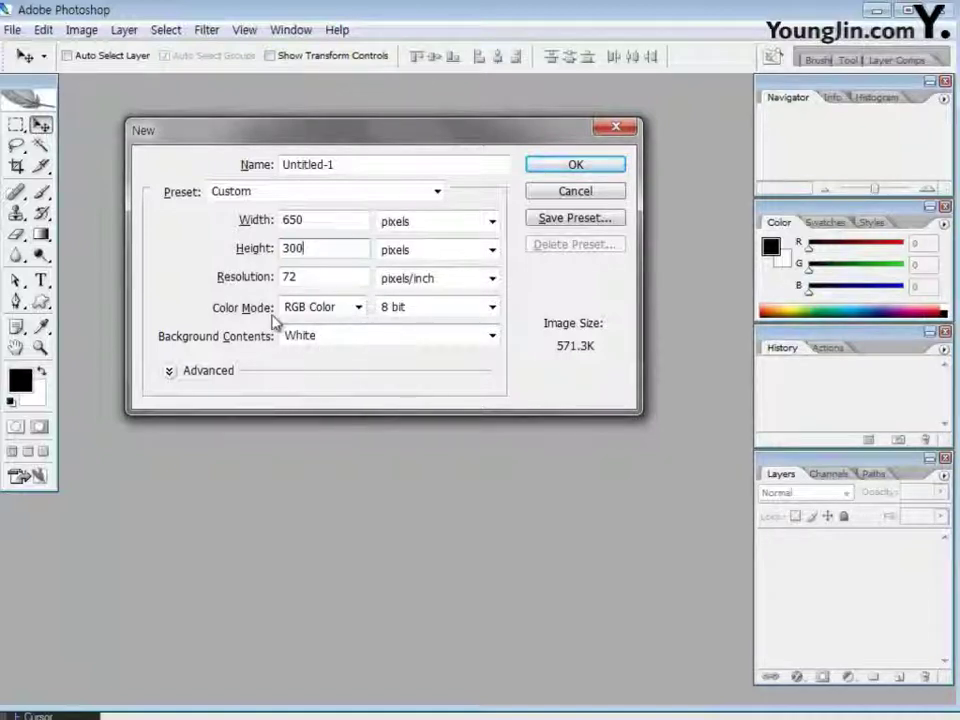
{"action": "left_click", "coordinate": [578, 170]}
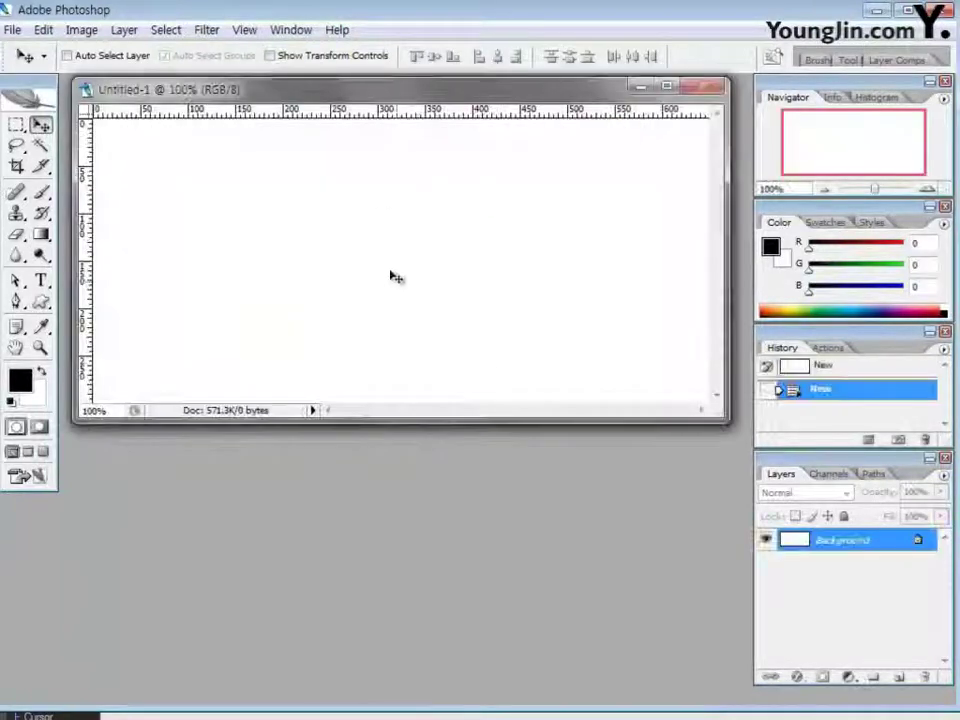
{"action": "left_click_drag", "start_coordinate": [734, 424], "coordinate": [748, 432]}
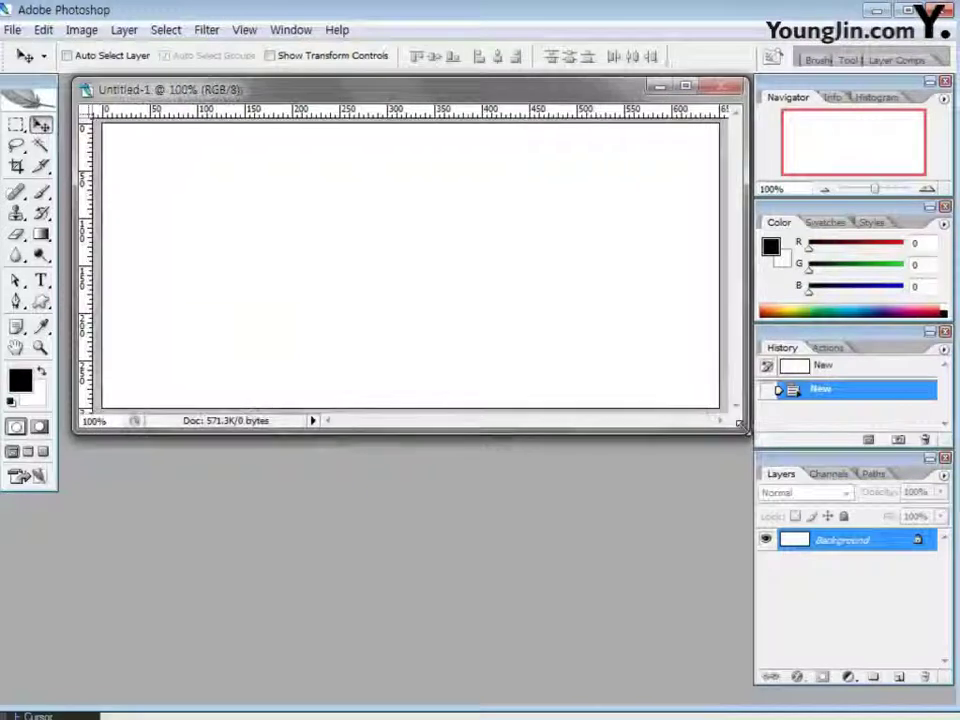
{"action": "left_click_drag", "start_coordinate": [240, 90], "coordinate": [228, 91]}
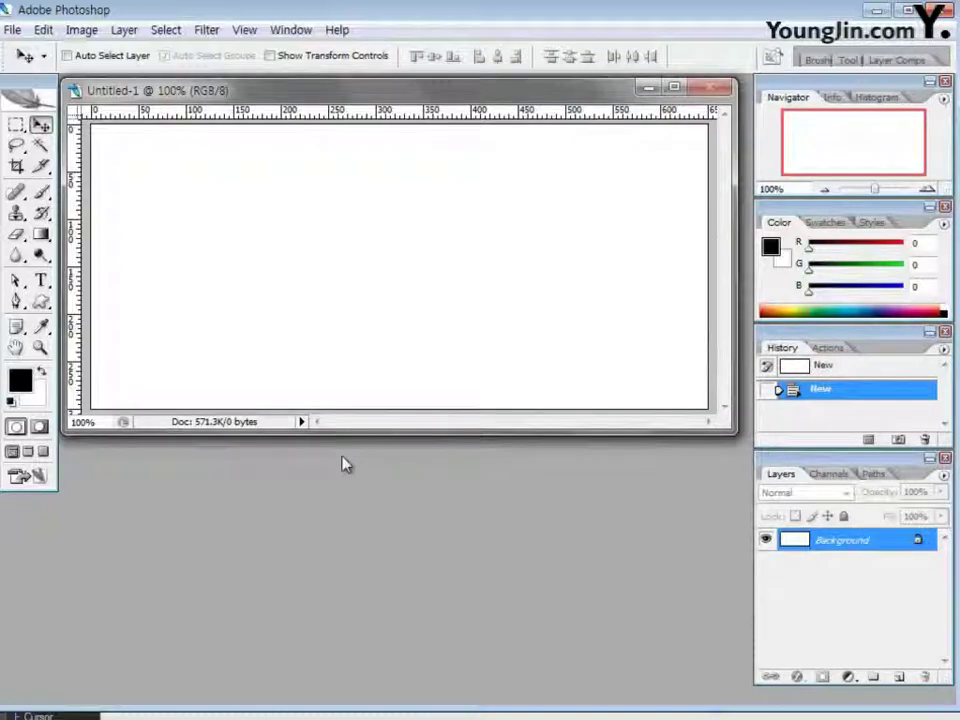
Step: Open the images 2급-5.jpg, 2급-6.jpg and 2급-7.jpg together from the 본문 folder
{"action": "double_click", "coordinate": [343, 461]}
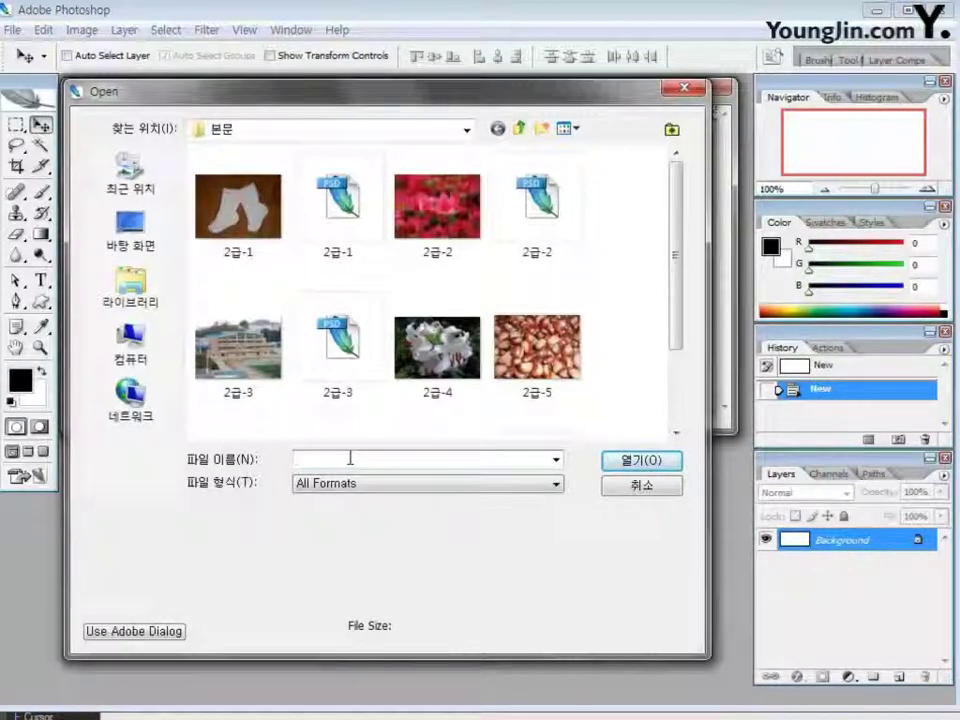
{"action": "left_click", "coordinate": [537, 350]}
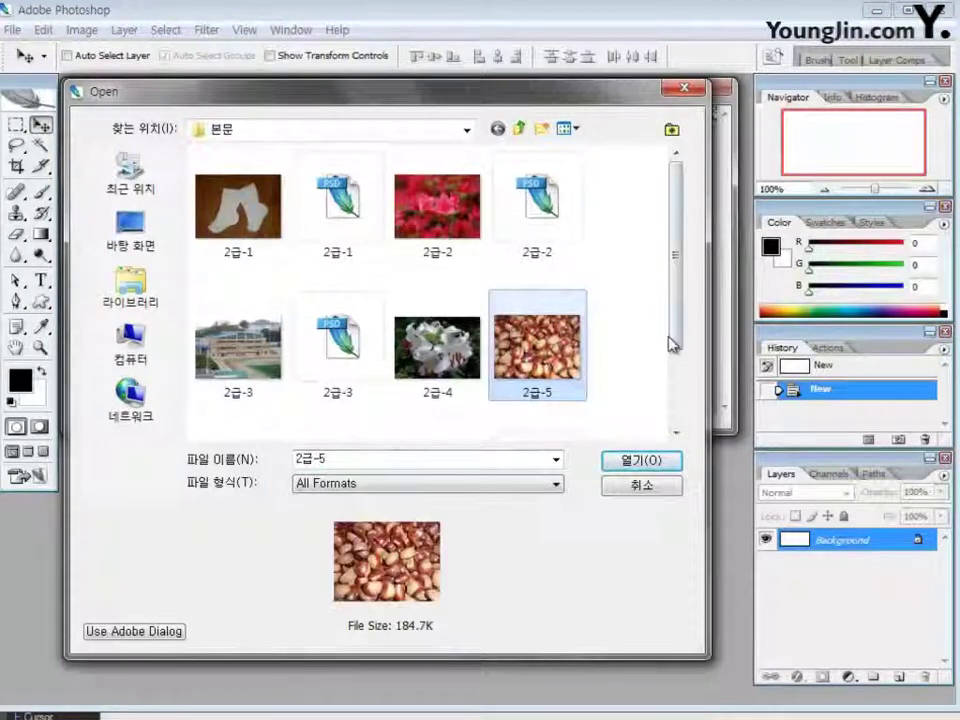
{"action": "left_click_drag", "start_coordinate": [677, 343], "coordinate": [677, 399]}
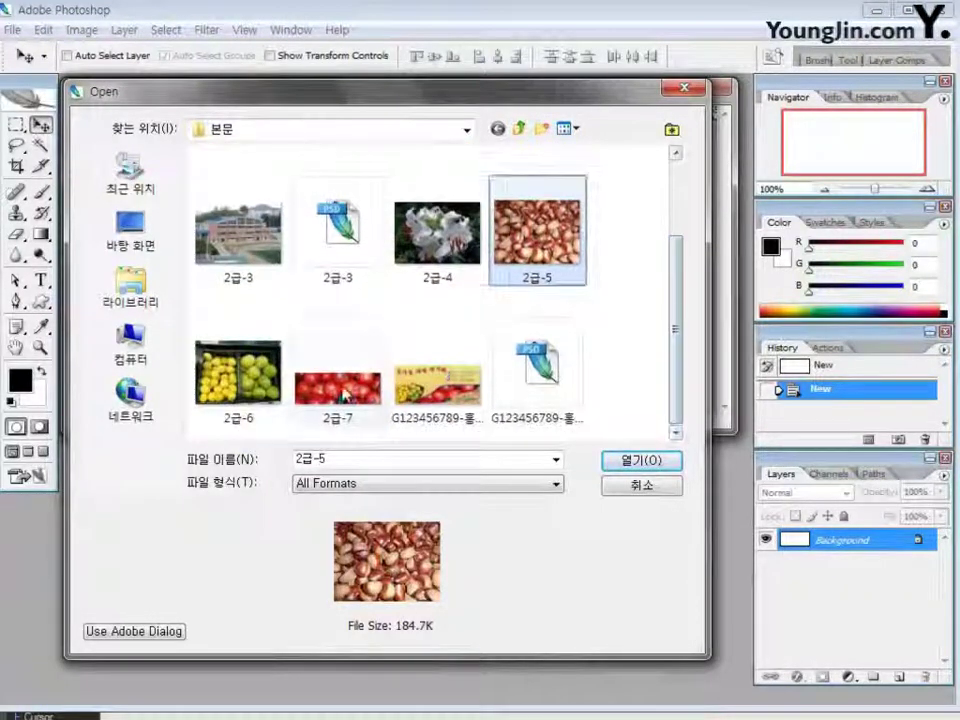
{"action": "left_click", "coordinate": [345, 392], "text": "shift"}
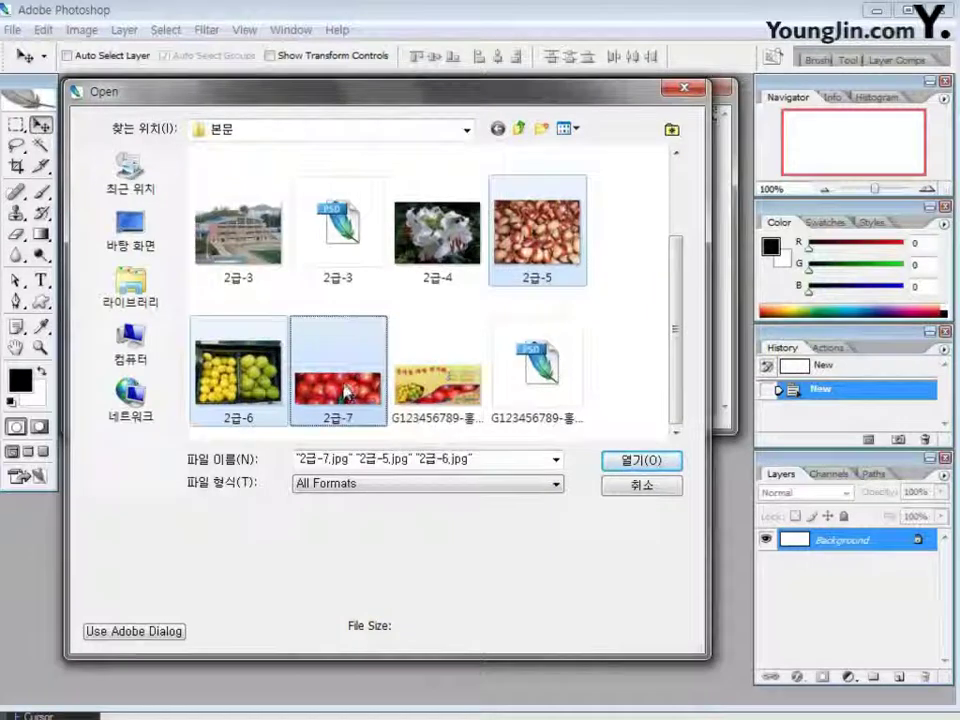
{"action": "left_click", "coordinate": [658, 466]}
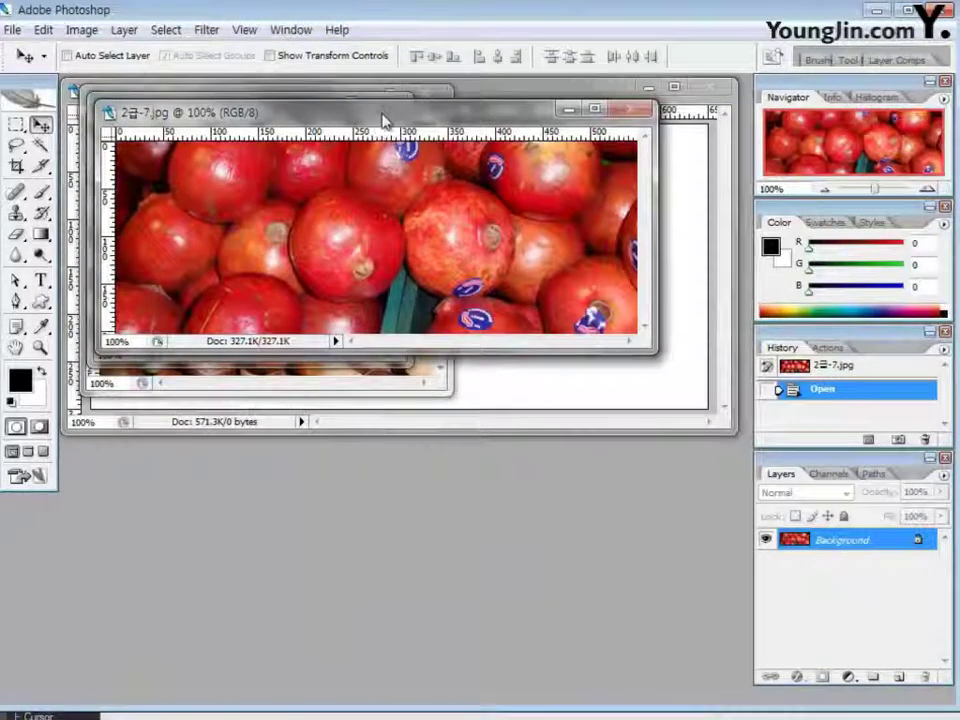
Step: Move the three opened image windows below the blank document so its canvas is uncovered
{"action": "left_click_drag", "start_coordinate": [386, 116], "coordinate": [390, 474]}
{"action": "left_click_drag", "start_coordinate": [270, 112], "coordinate": [321, 458]}
{"action": "left_click_drag", "start_coordinate": [283, 101], "coordinate": [332, 467]}
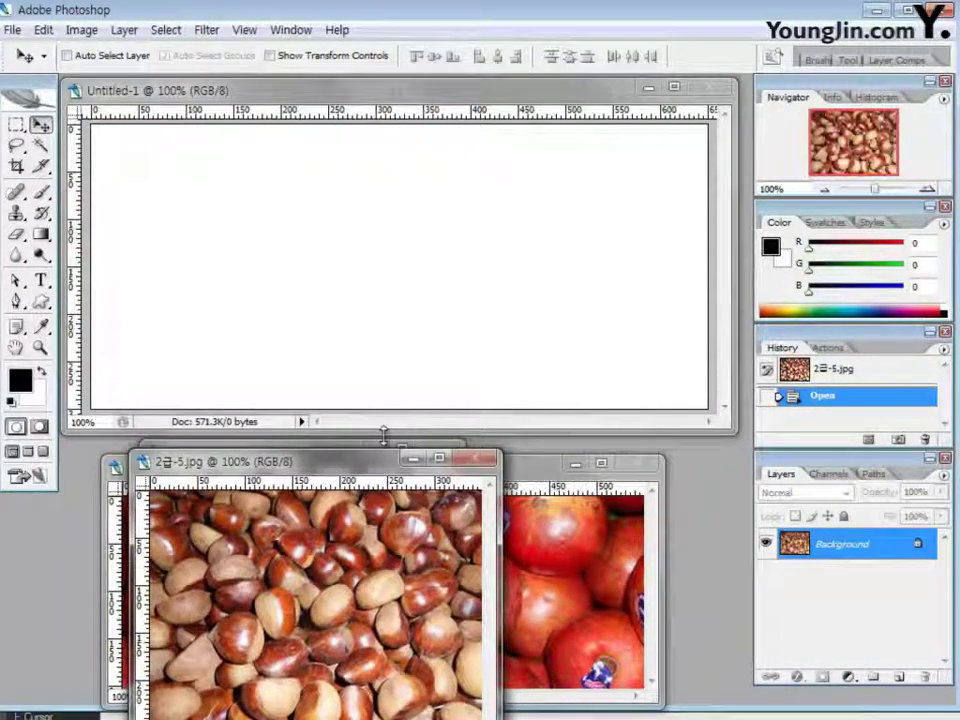
Step: Set the gradient's start color stop to ffcc66 for the Gradient tool
{"action": "left_click", "coordinate": [41, 235]}
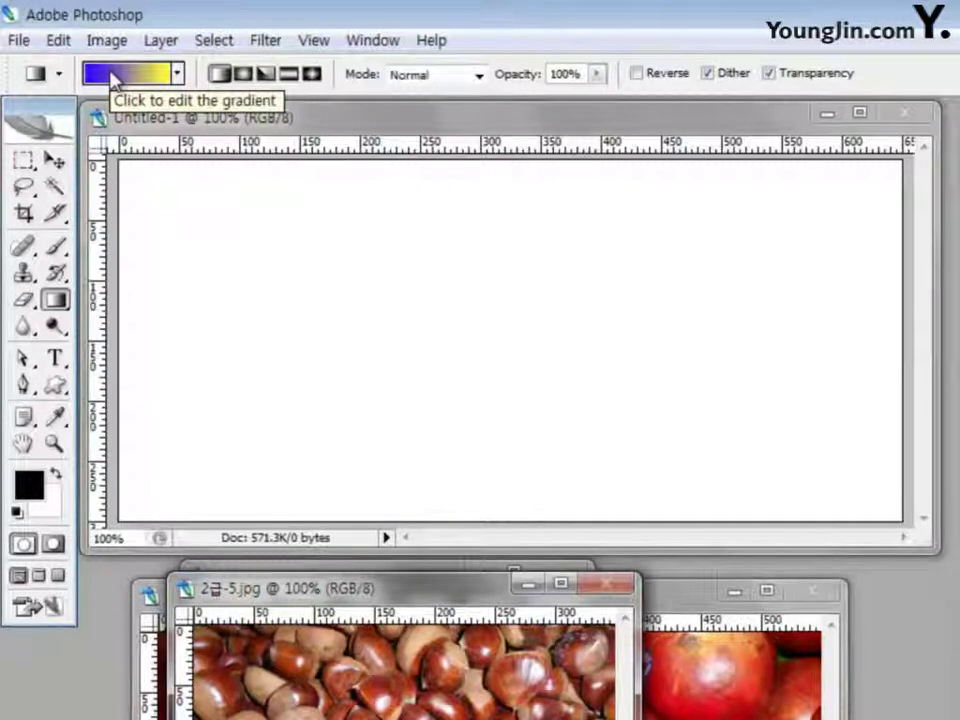
{"action": "left_click", "coordinate": [115, 82]}
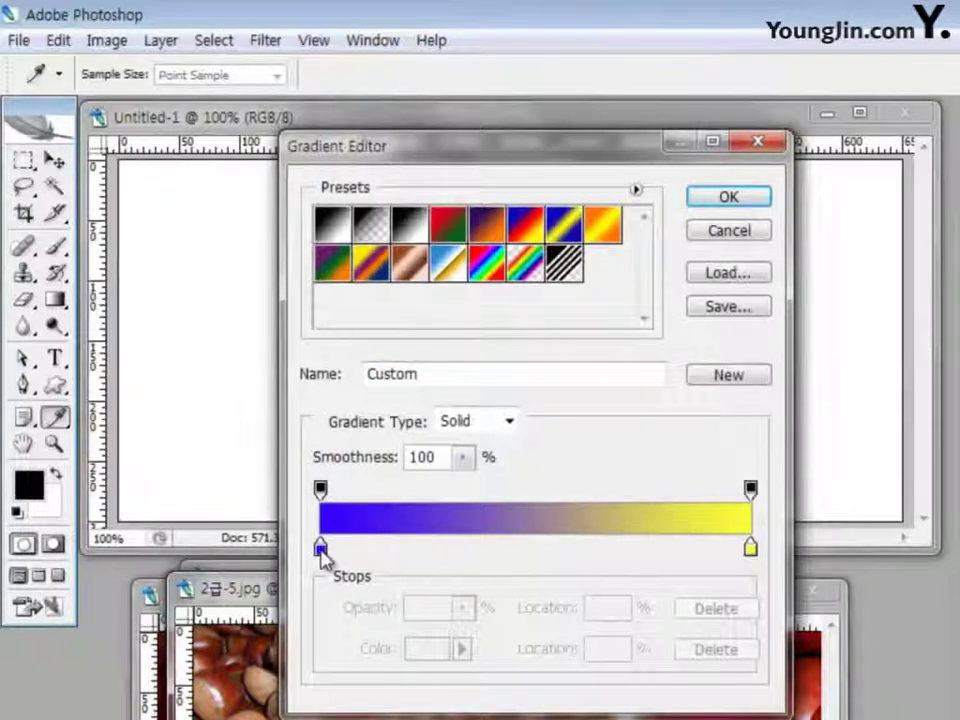
{"action": "double_click", "coordinate": [320, 550]}
{"action": "left_click_drag", "start_coordinate": [697, 546], "coordinate": [649, 542]}
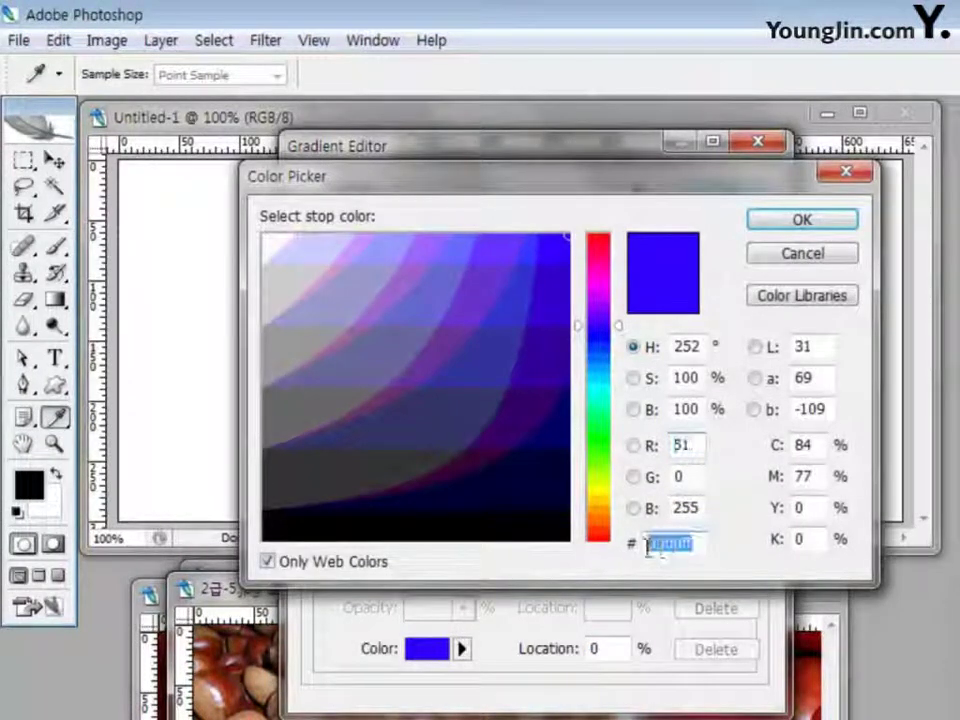
{"action": "type", "text": "00ffcc"}
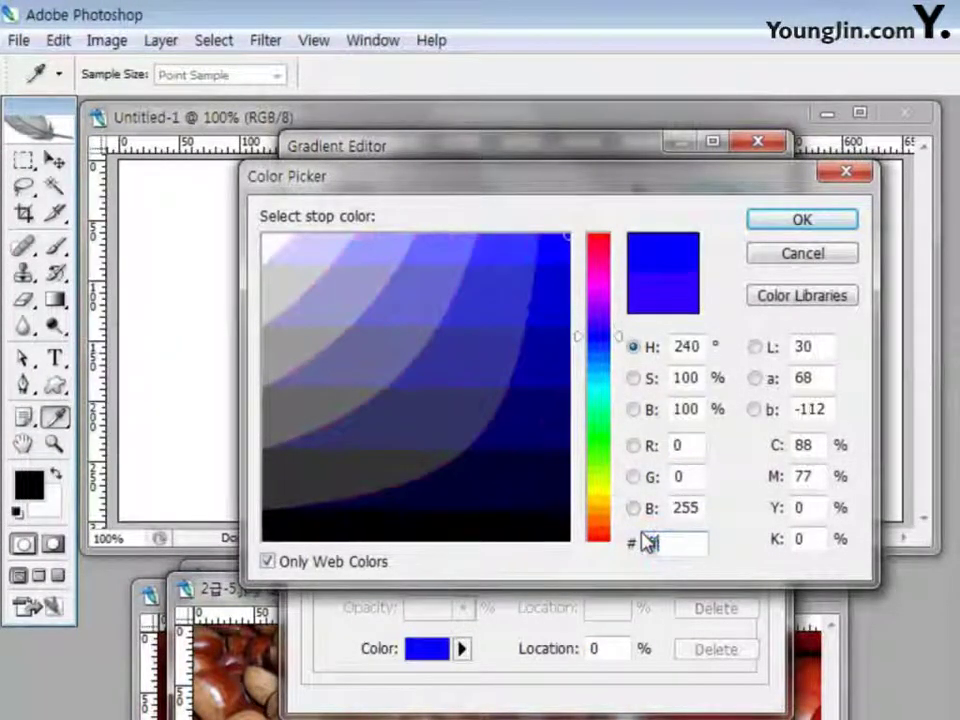
{"action": "double_click", "coordinate": [645, 543]}
{"action": "type", "text": "ffcc66"}
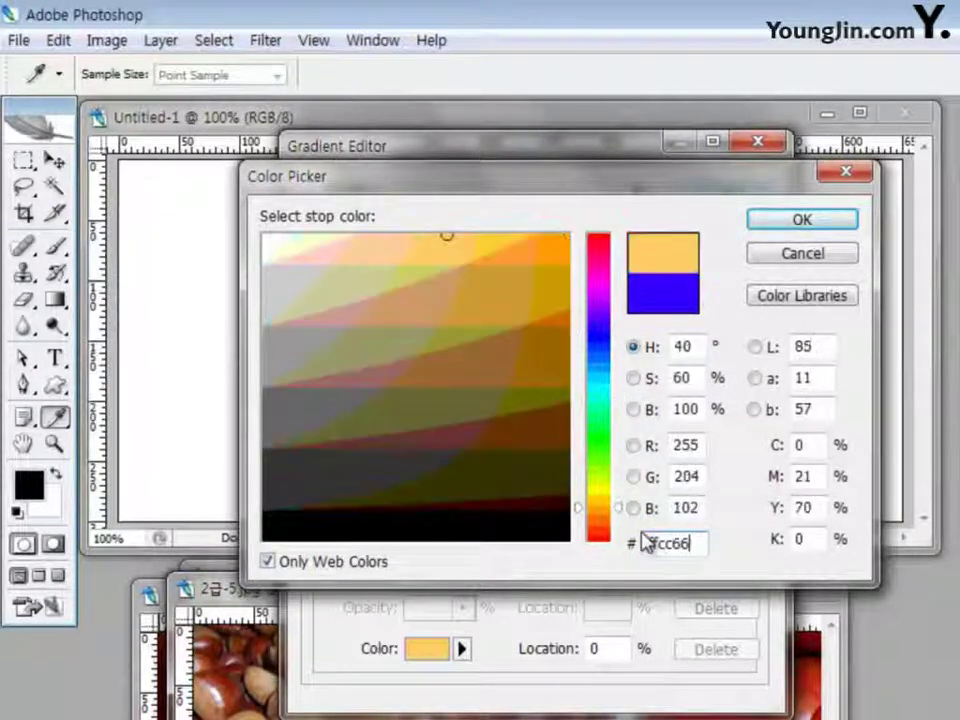
{"action": "left_click", "coordinate": [815, 222]}
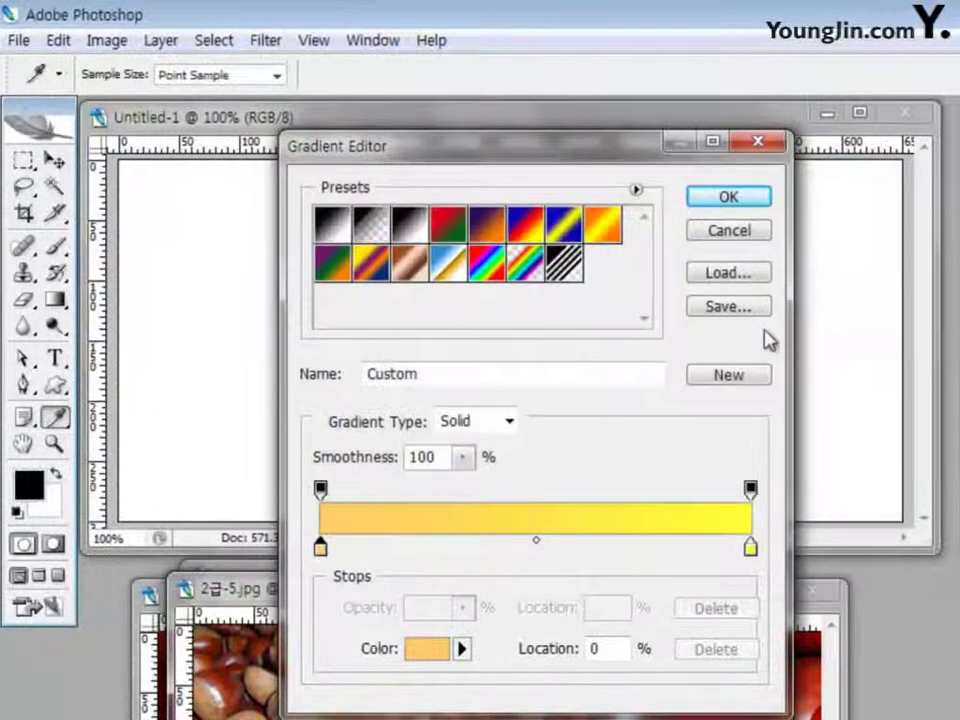
Step: Set the gradient's end color stop to ffff99 and accept the edited gradient
{"action": "double_click", "coordinate": [751, 549]}
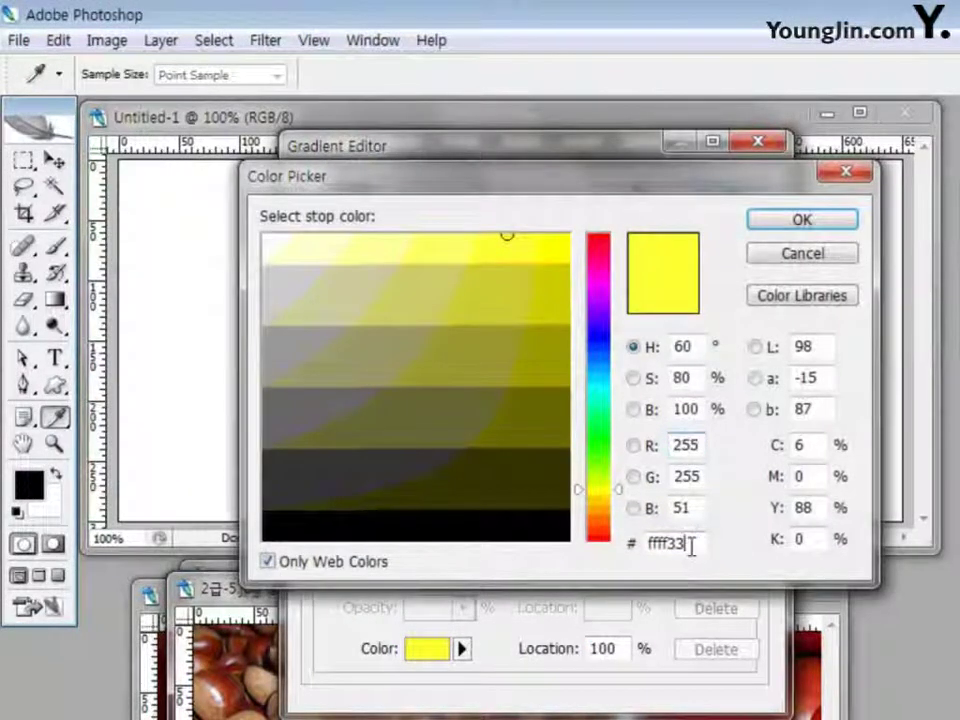
{"action": "double_click", "coordinate": [690, 543]}
{"action": "type", "text": "ffff"}
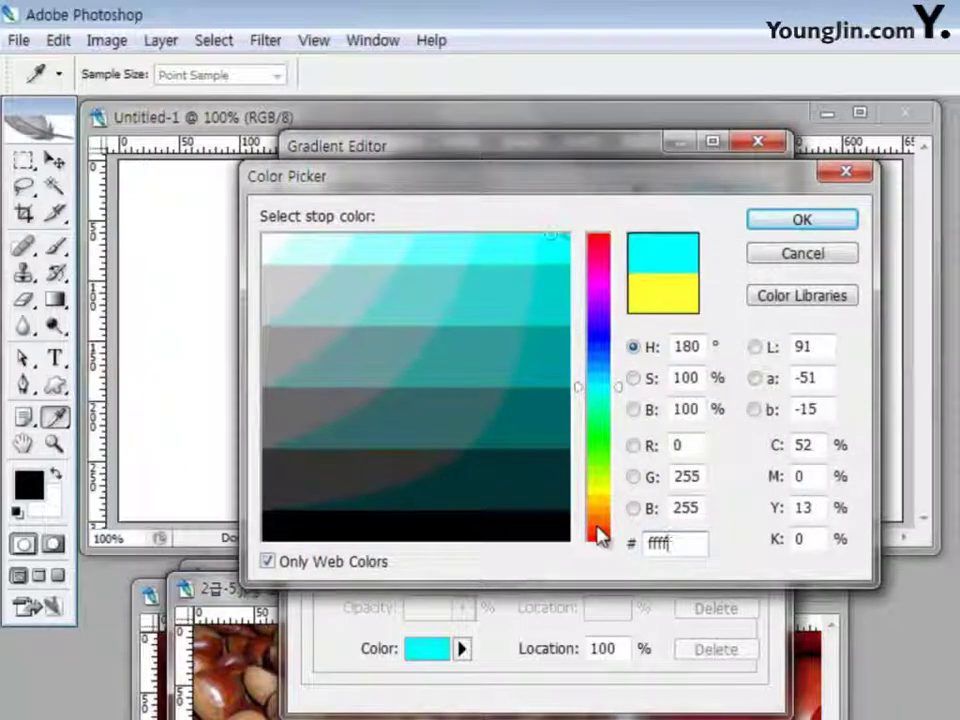
{"action": "type", "text": "f99"}
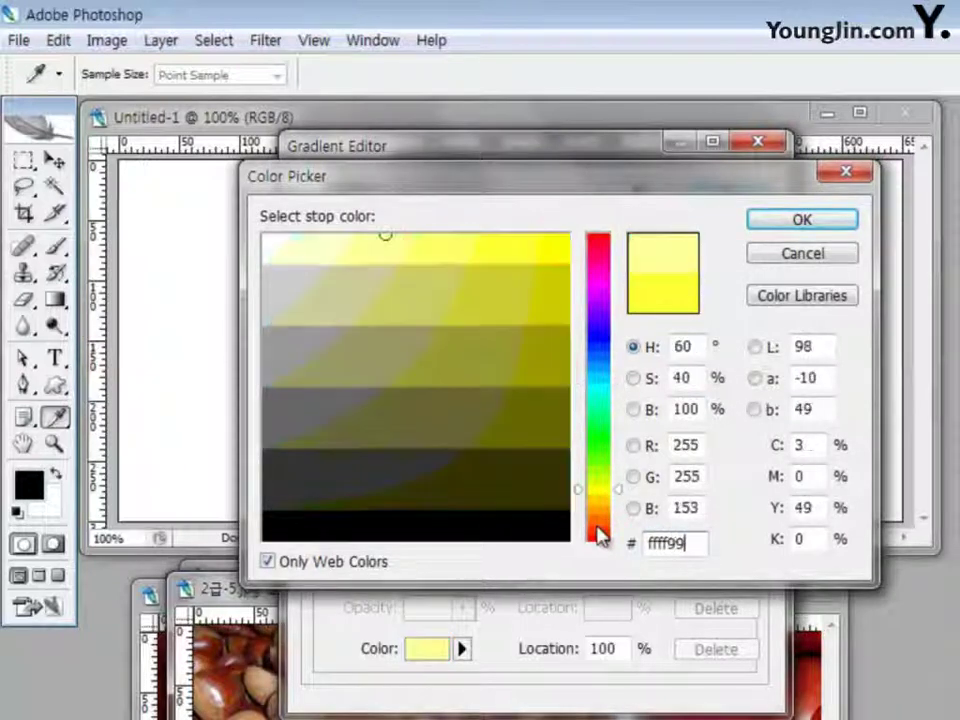
{"action": "left_click", "coordinate": [779, 218]}
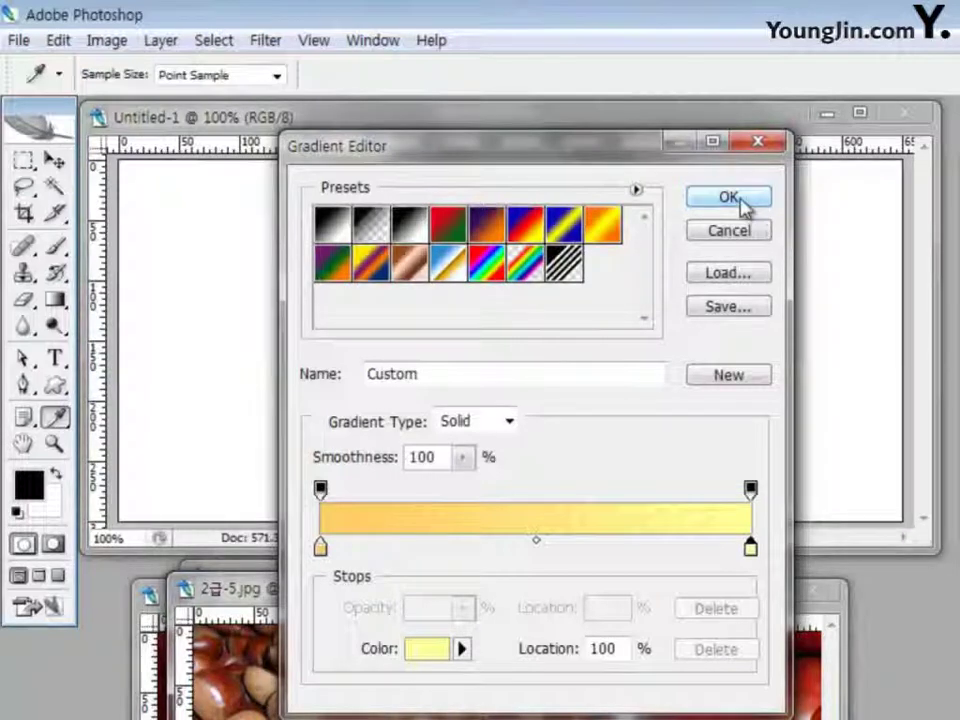
{"action": "left_click", "coordinate": [743, 202]}
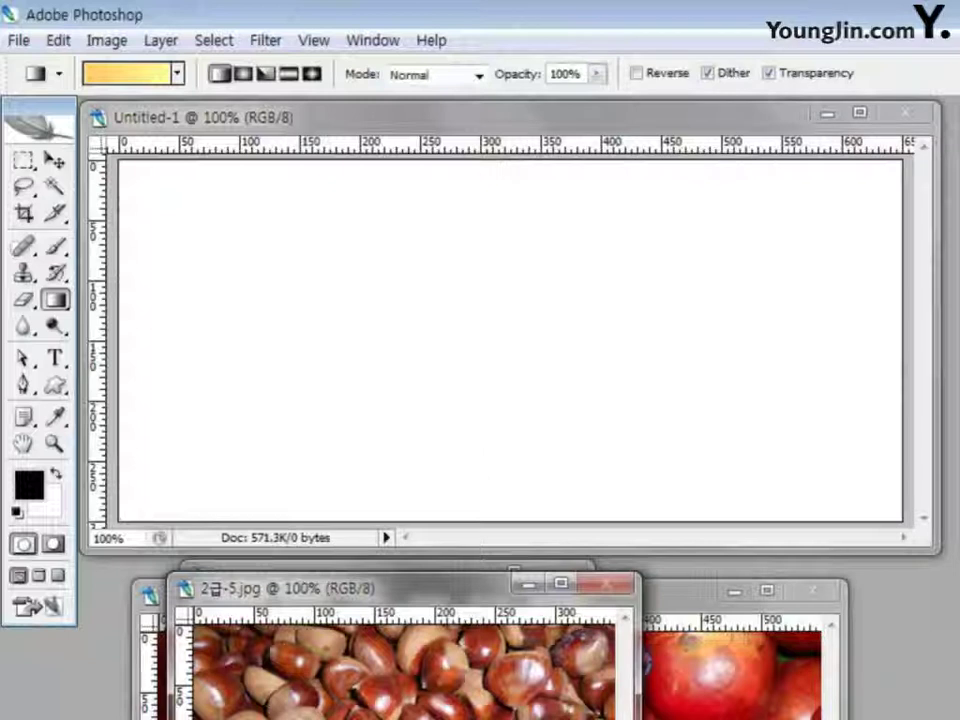
Step: Fill the blank canvas with the linear gradient, orange at the bottom to yellow at the top, and apply the Sponge filter to it
{"action": "left_click_drag", "start_coordinate": [474, 178], "coordinate": [474, 508]}
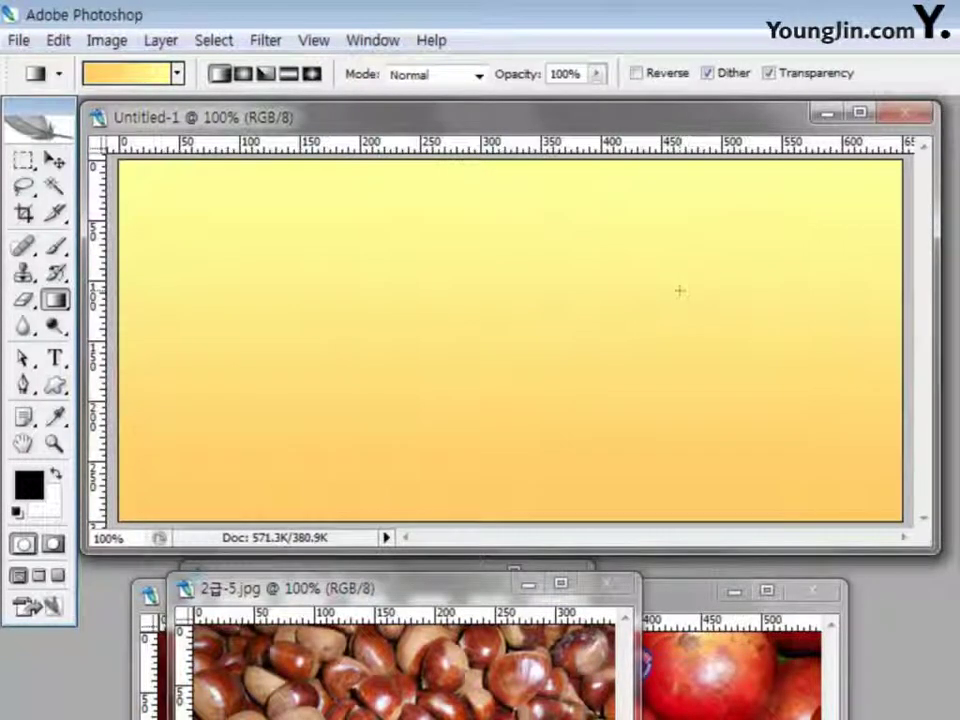
{"action": "key", "text": "v"}
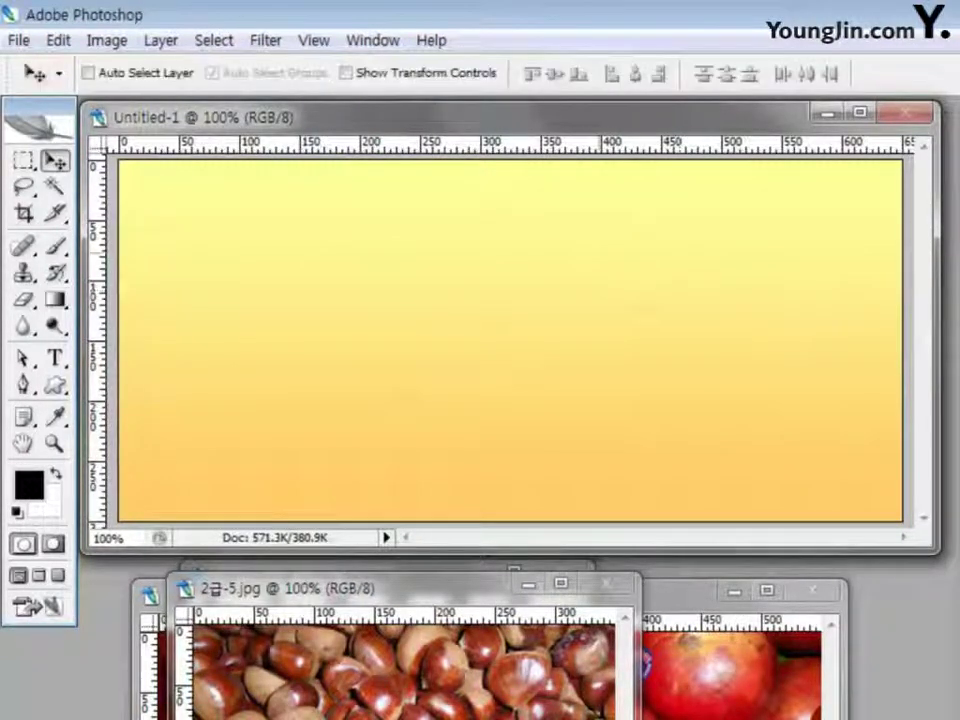
{"action": "left_click", "coordinate": [266, 41]}
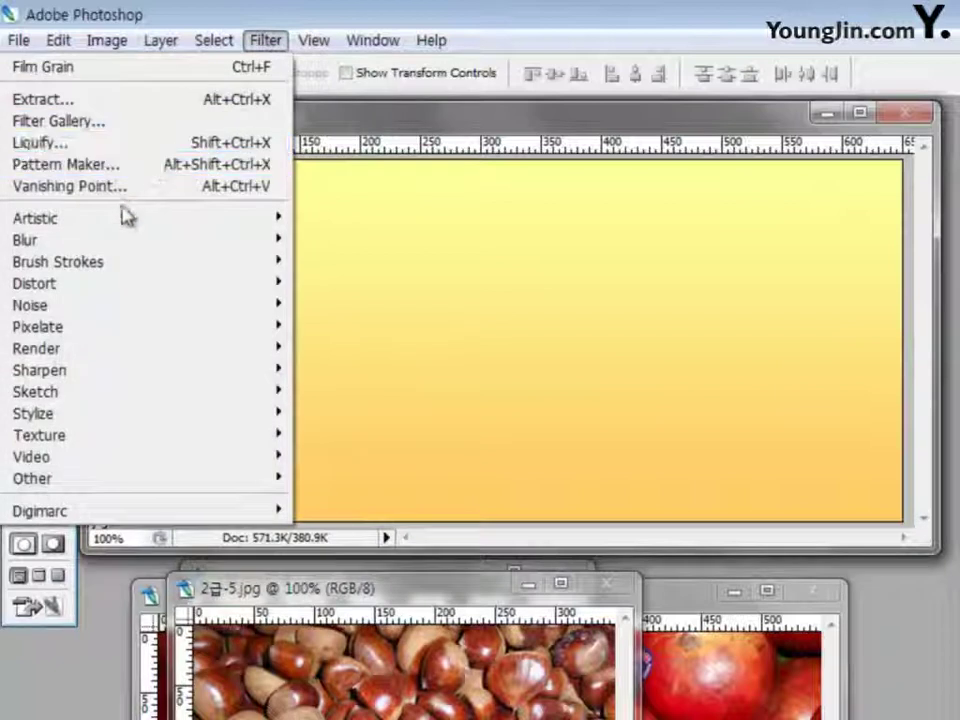
{"action": "mouse_move", "coordinate": [124, 216]}
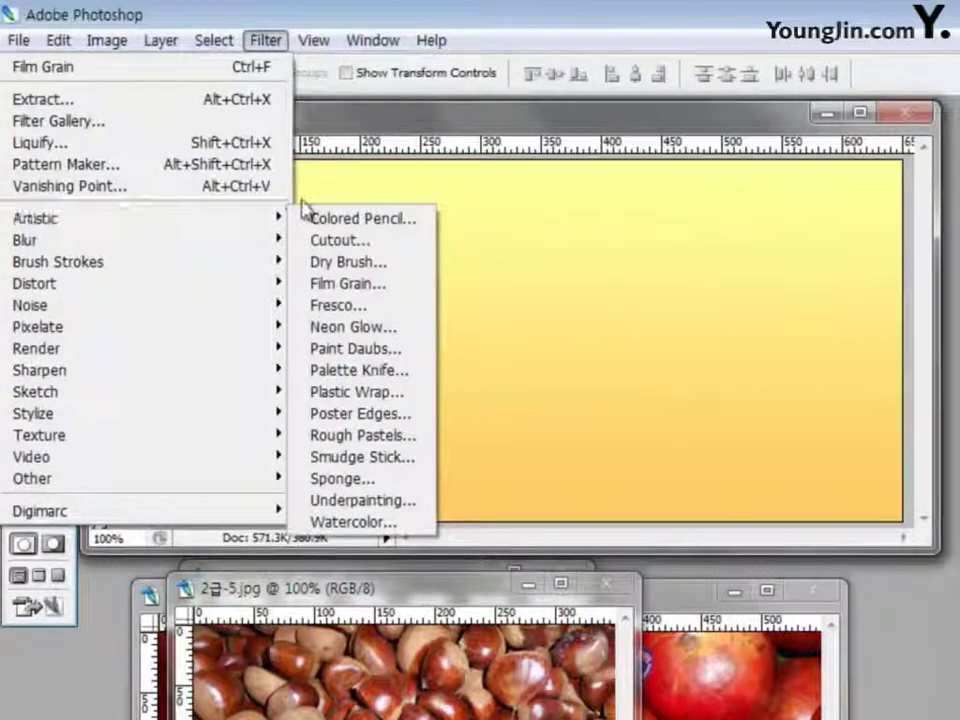
{"action": "left_click", "coordinate": [363, 480]}
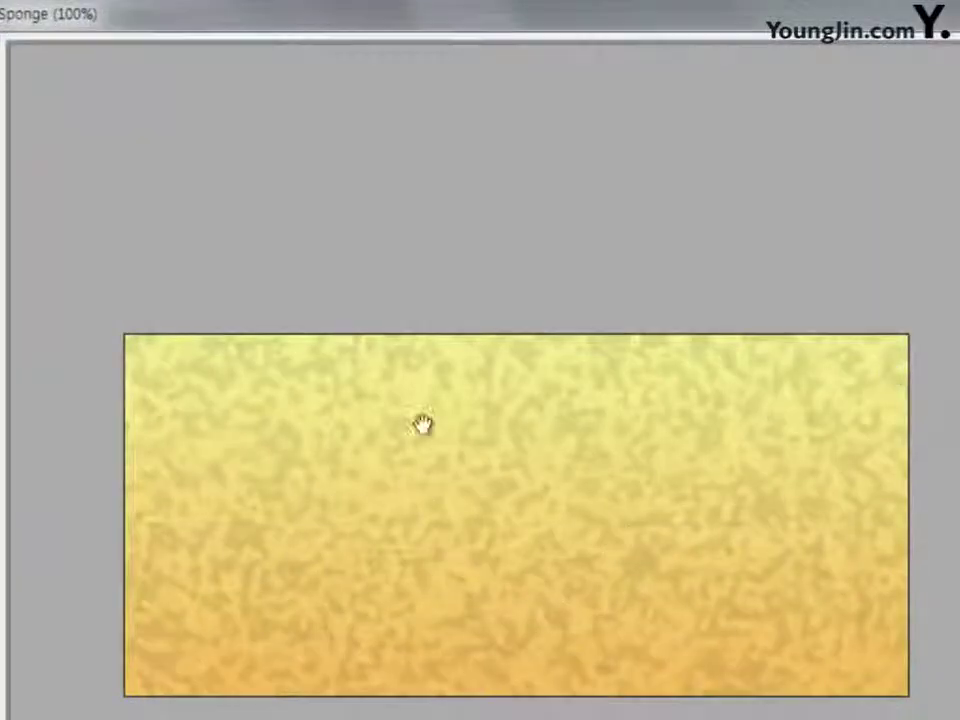
{"action": "key", "text": "Return"}
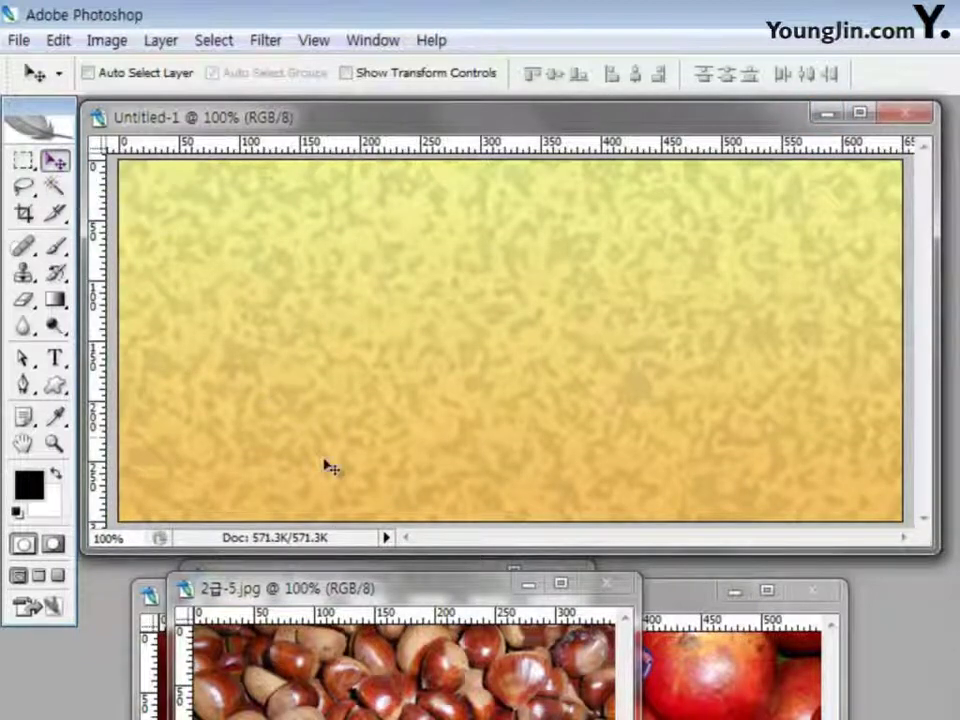
Step: Copy the chestnut photo 2급-5.jpg into the composition and scale it to 64.4% width and 58.2% height in the canvas's lower-right corner
{"action": "left_click", "coordinate": [365, 596]}
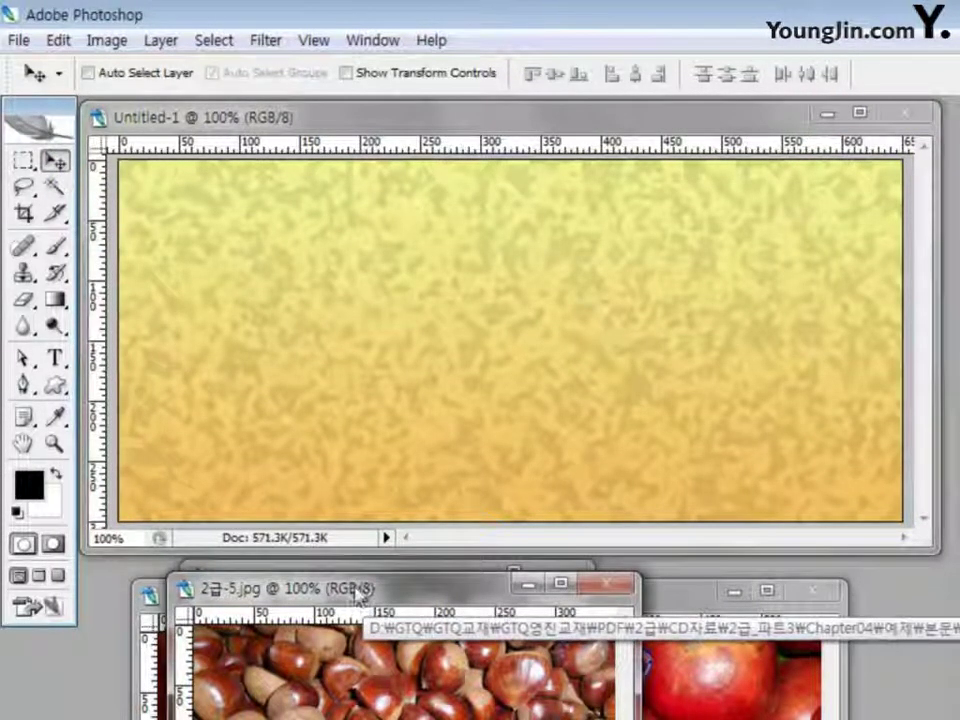
{"action": "left_click_drag", "start_coordinate": [365, 640], "coordinate": [727, 372]}
{"action": "key", "text": "ctrl+t"}
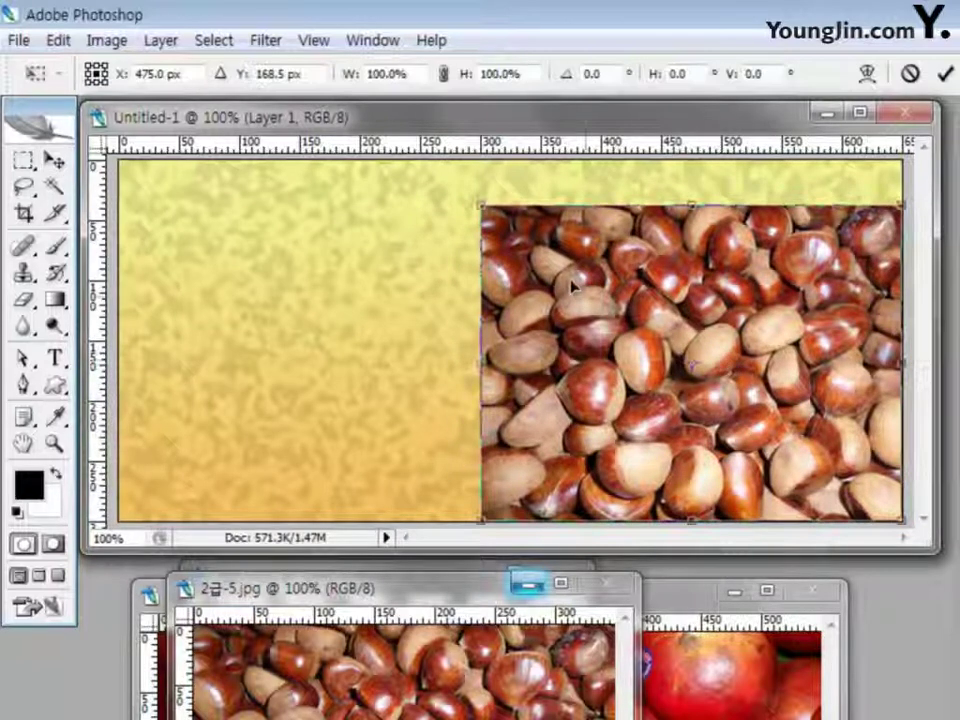
{"action": "left_click_drag", "start_coordinate": [481, 206], "coordinate": [642, 328]}
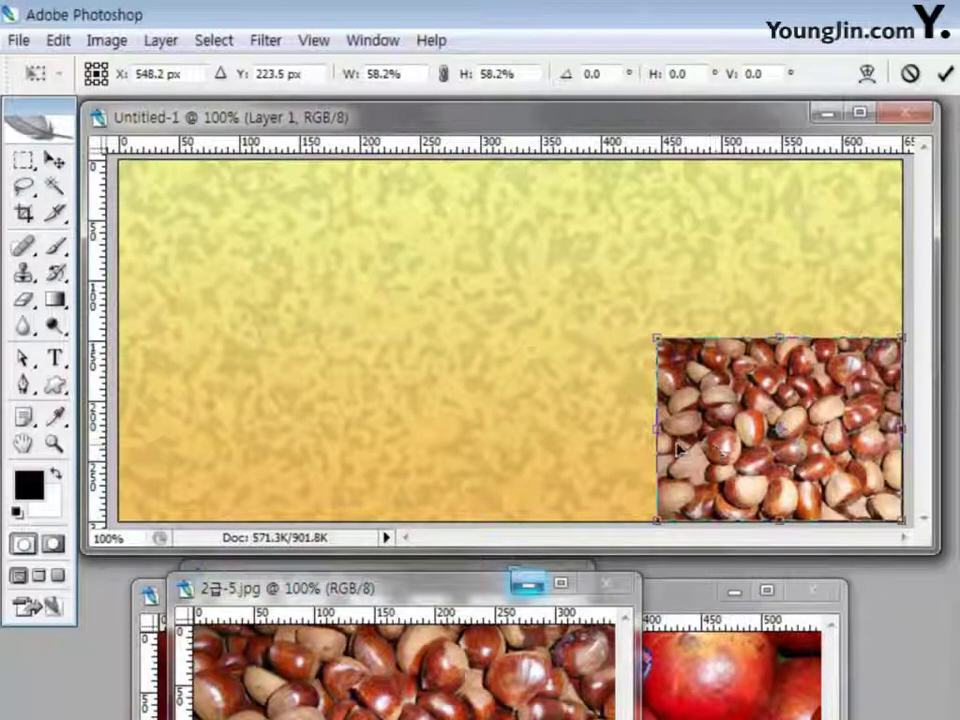
{"action": "left_click_drag", "start_coordinate": [655, 432], "coordinate": [630, 432]}
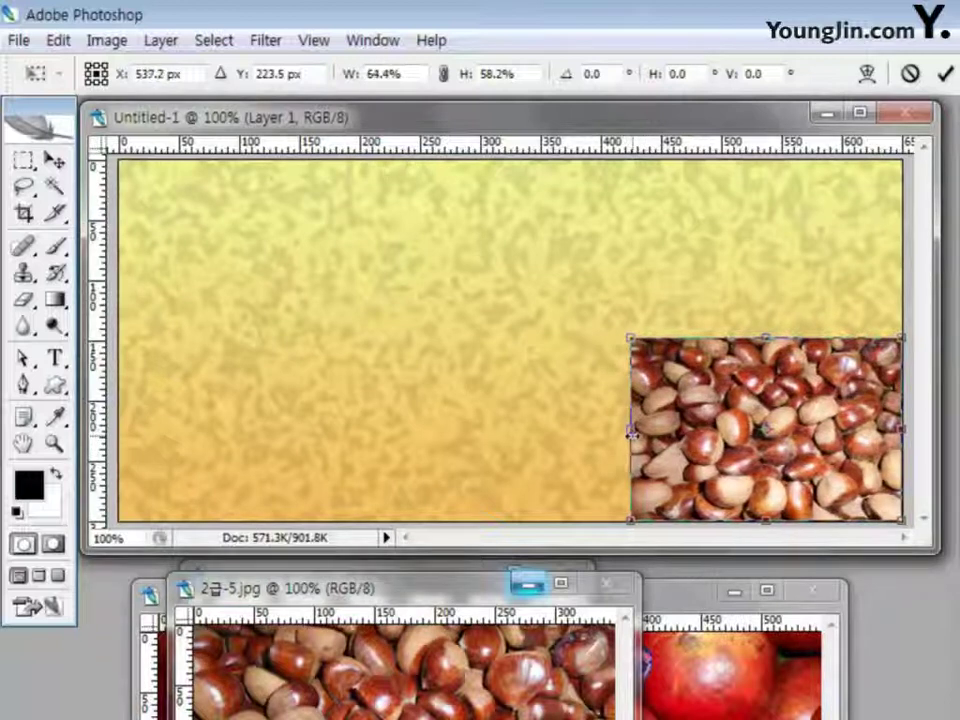
{"action": "key", "text": "Return"}
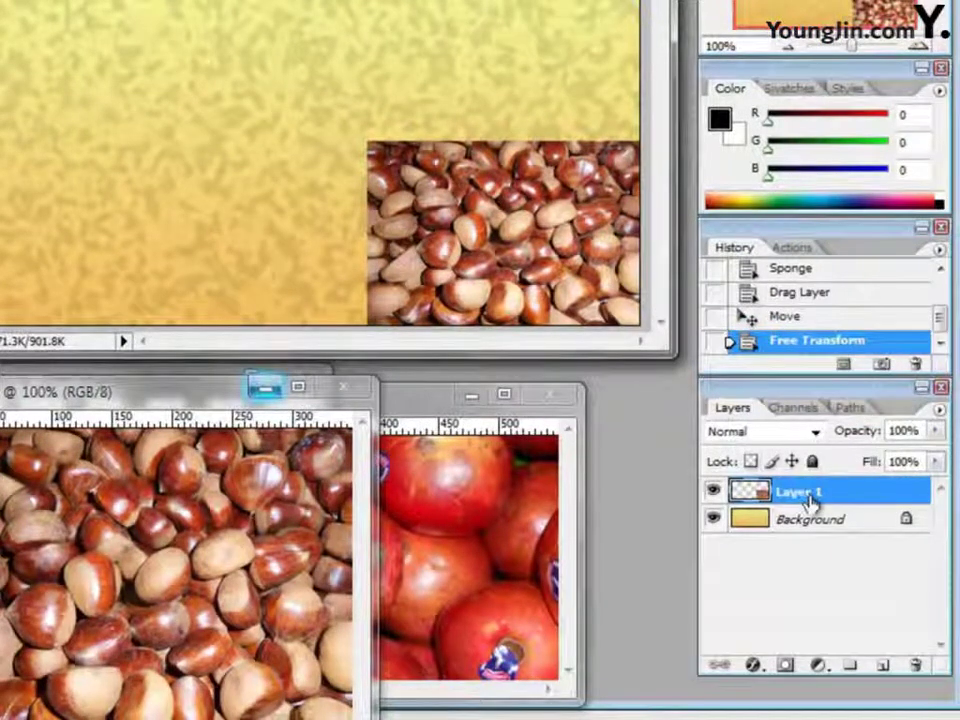
Step: Rename the chestnut photo's layer as 밤
{"action": "double_click", "coordinate": [800, 492]}
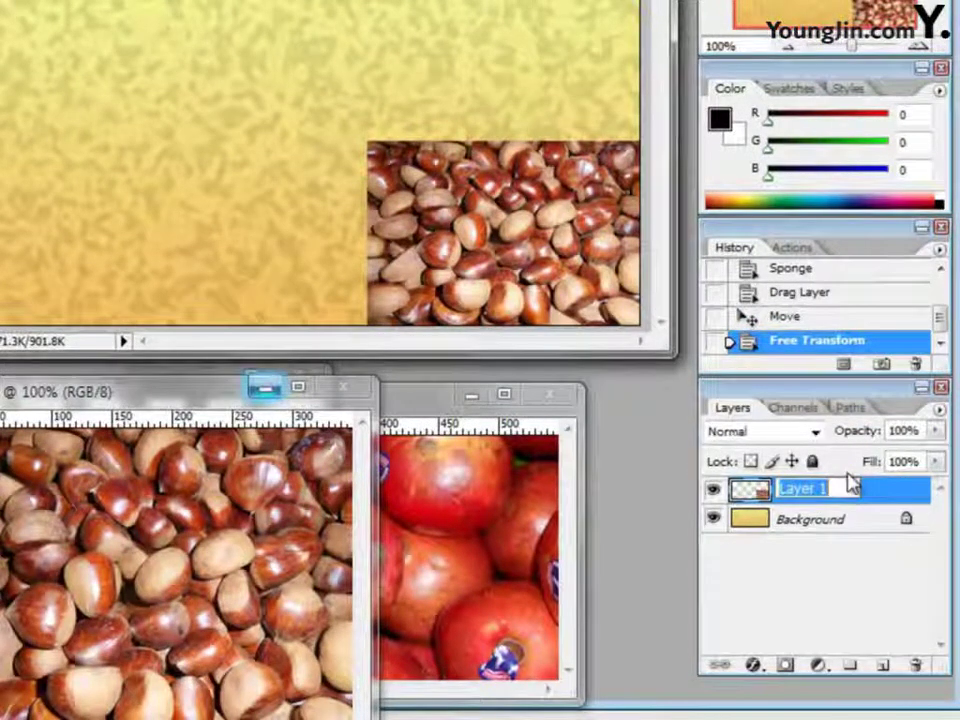
{"action": "type", "text": "ㅂ"}
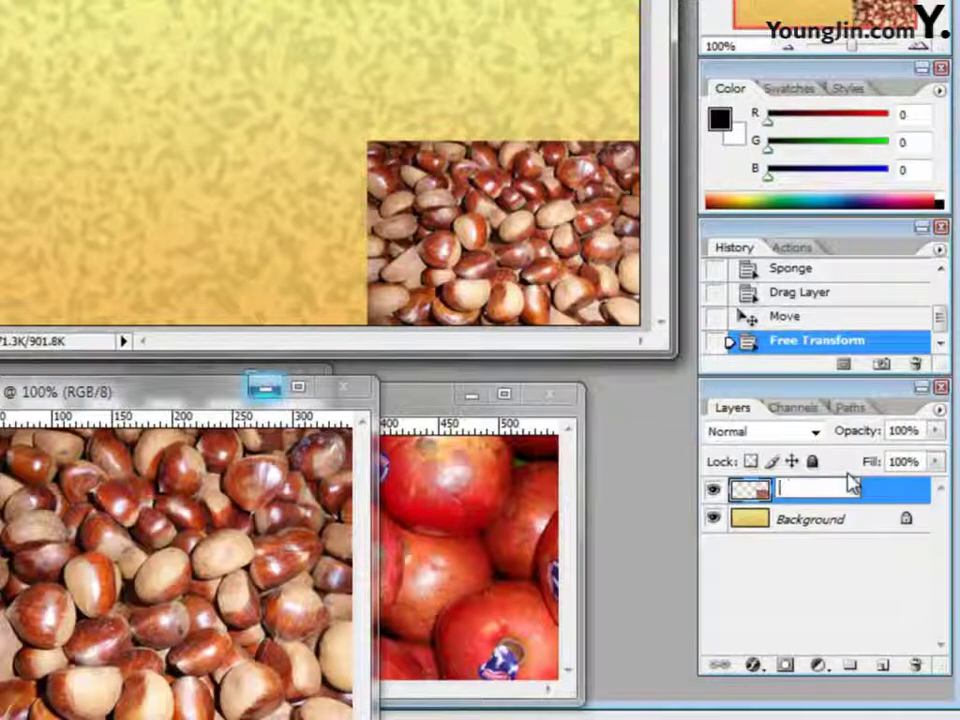
{"action": "type", "text": "ㅣ"}
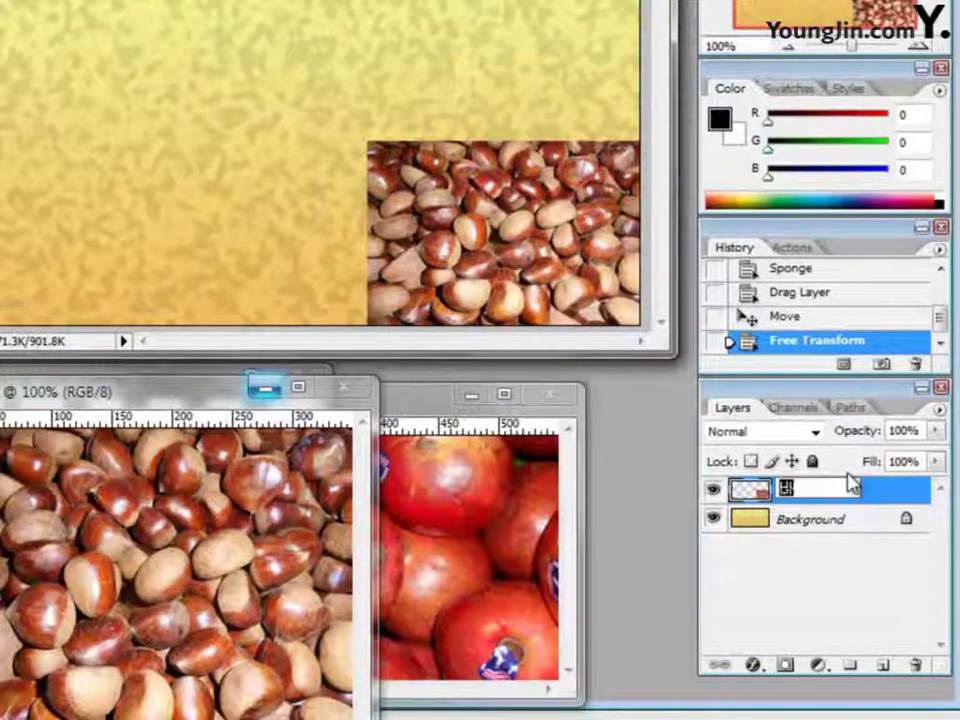
{"action": "key", "text": "Return"}
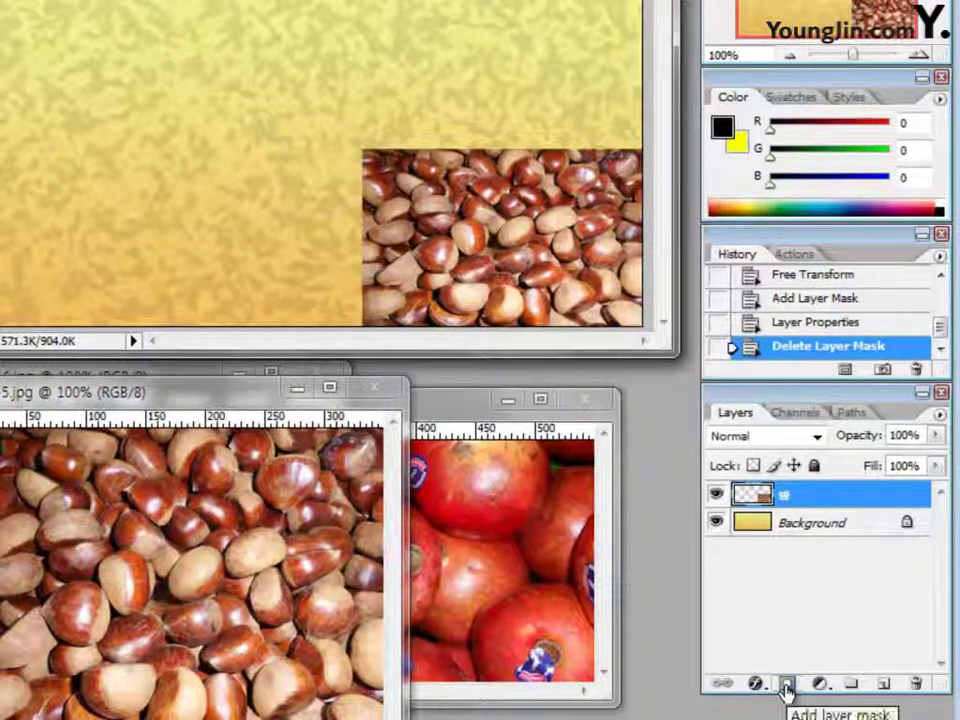
Step: Fade the 밤 layer's upper-left corner with a layer mask and a diagonal Black, White gradient, and set the layer's opacity to 50%
{"action": "left_click", "coordinate": [787, 688]}
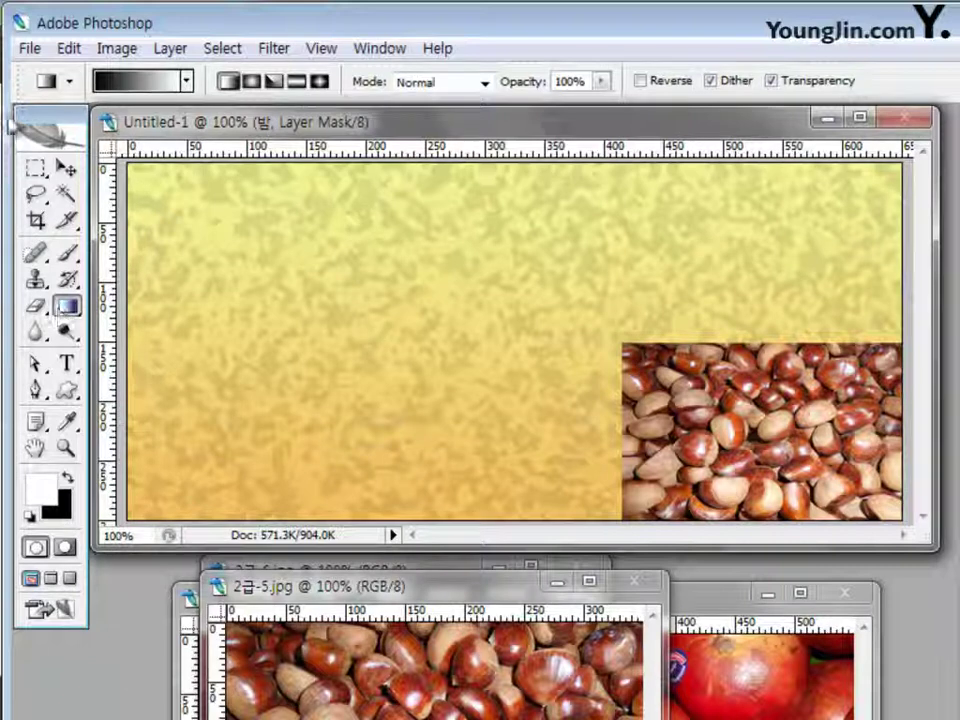
{"action": "left_click", "coordinate": [160, 84]}
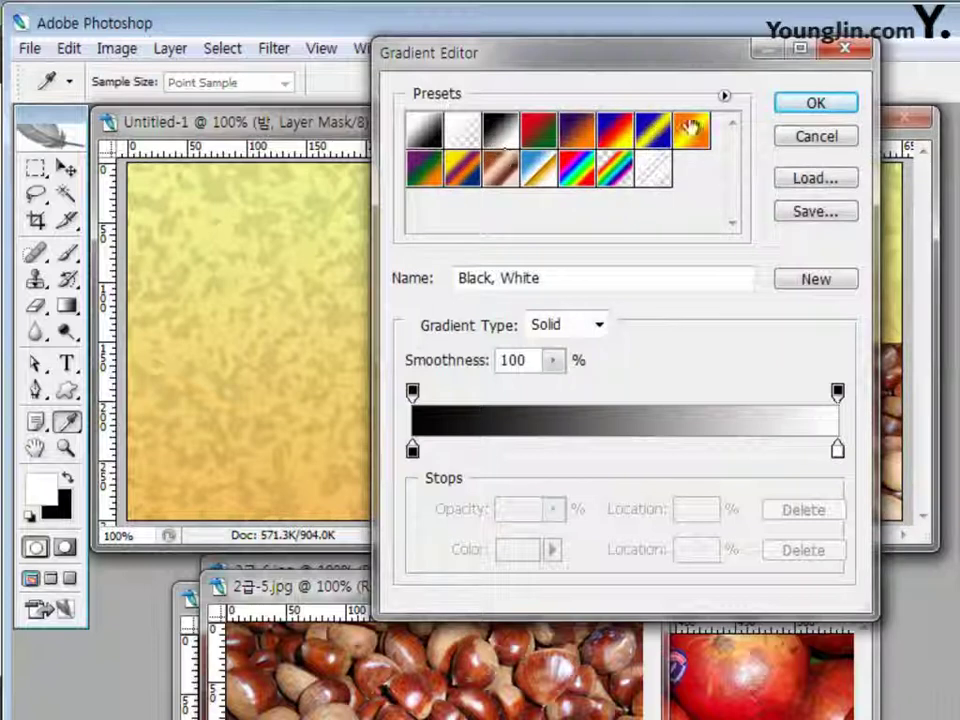
{"action": "left_click", "coordinate": [816, 104]}
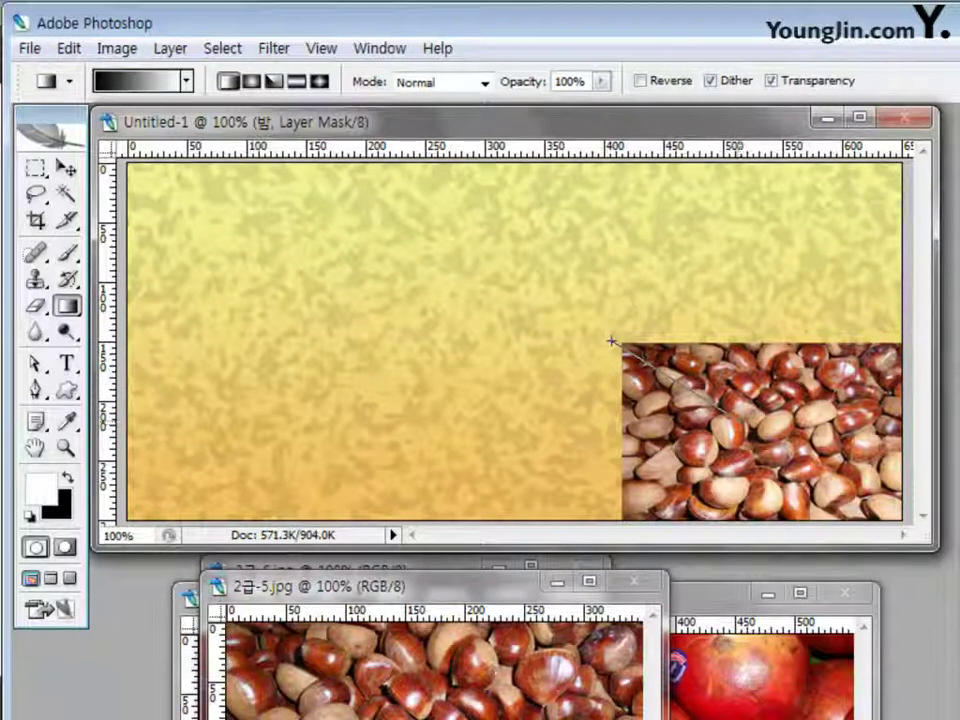
{"action": "left_click_drag", "start_coordinate": [612, 342], "coordinate": [725, 412]}
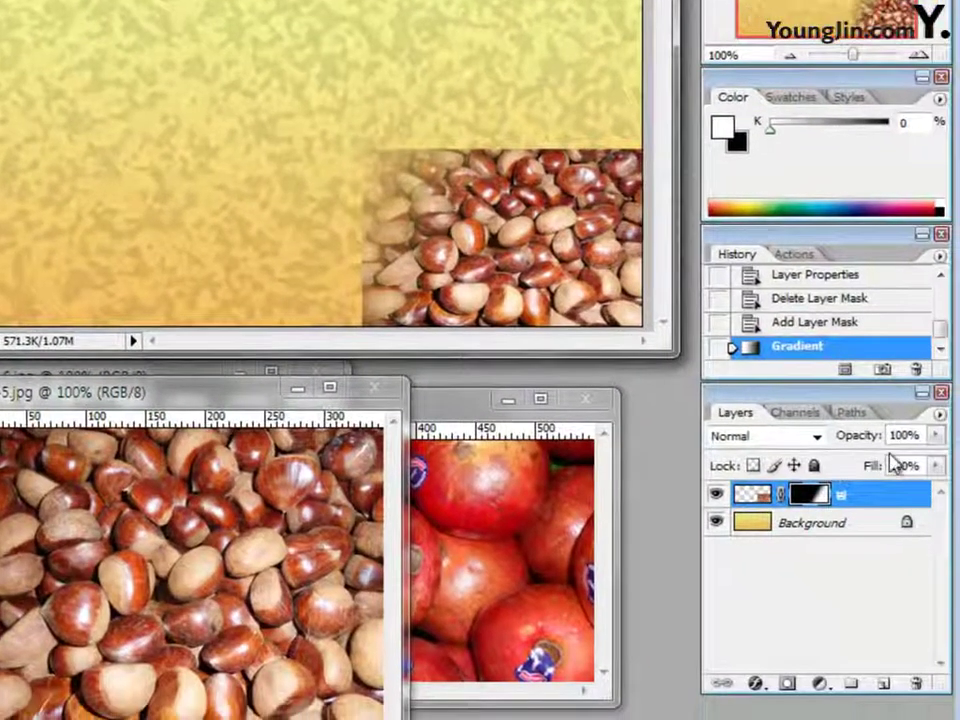
{"action": "left_click", "coordinate": [897, 437]}
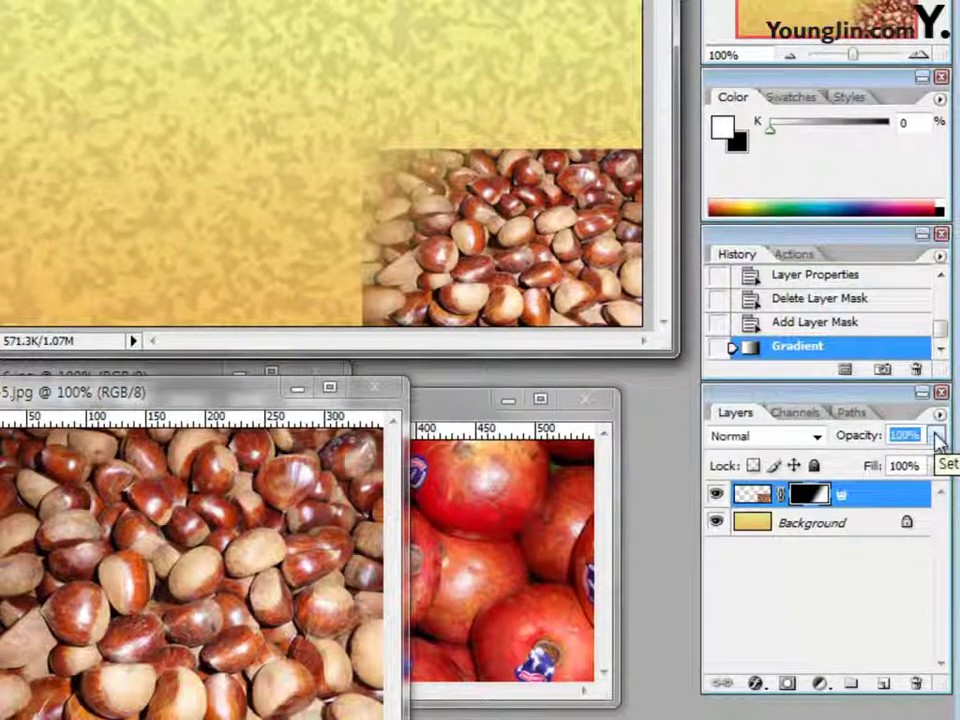
{"action": "type", "text": "50"}
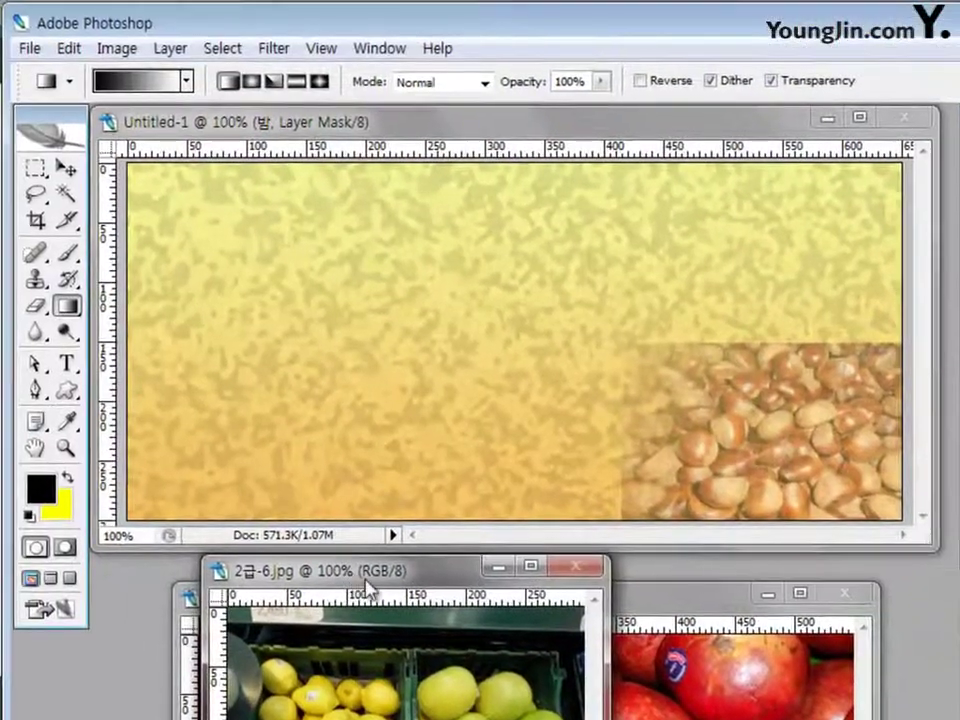
Step: Bring the 2급-6.jpg window fully into view and select a rectangle of about 105 × 147 pixels over its yellow lemons
{"action": "left_click_drag", "start_coordinate": [268, 502], "coordinate": [189, 121]}
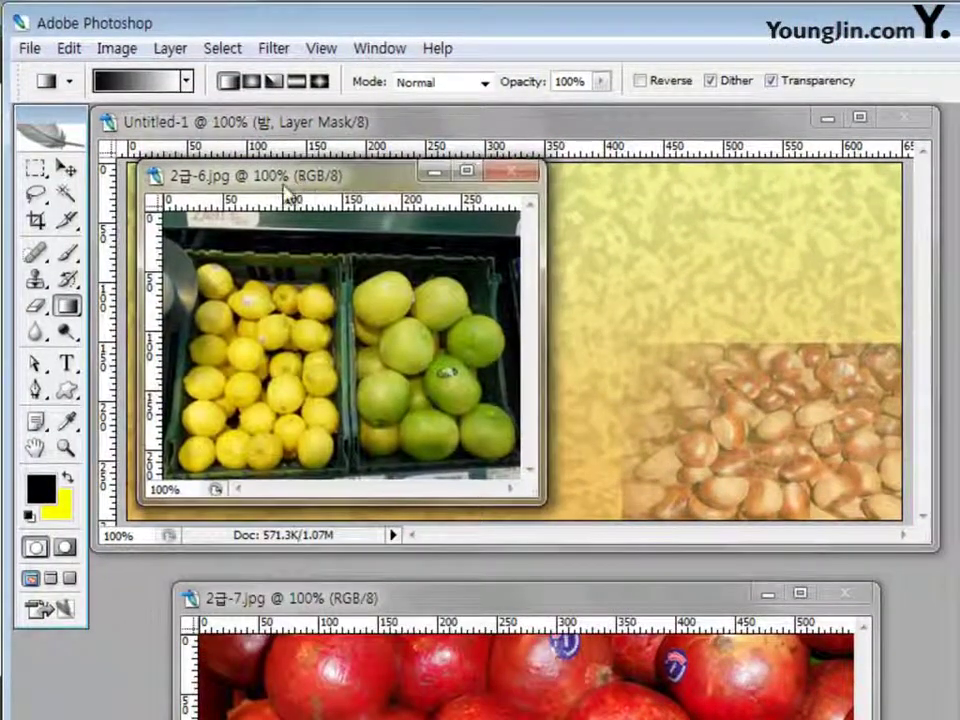
{"action": "left_click", "coordinate": [35, 167]}
{"action": "left_click", "coordinate": [139, 175]}
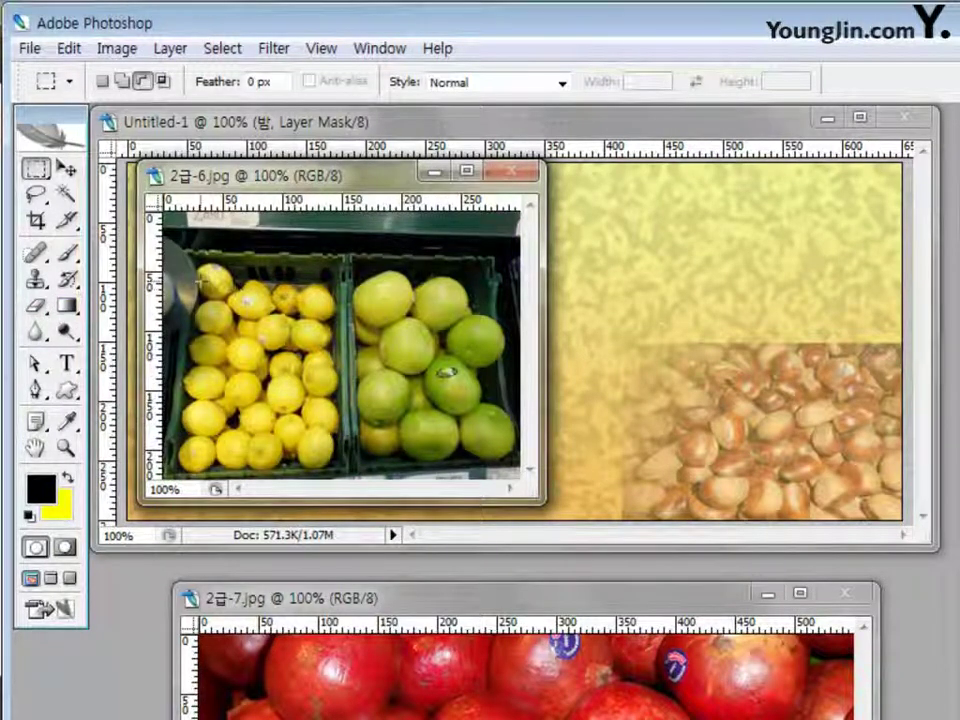
{"action": "left_click_drag", "start_coordinate": [245, 355], "coordinate": [333, 465]}
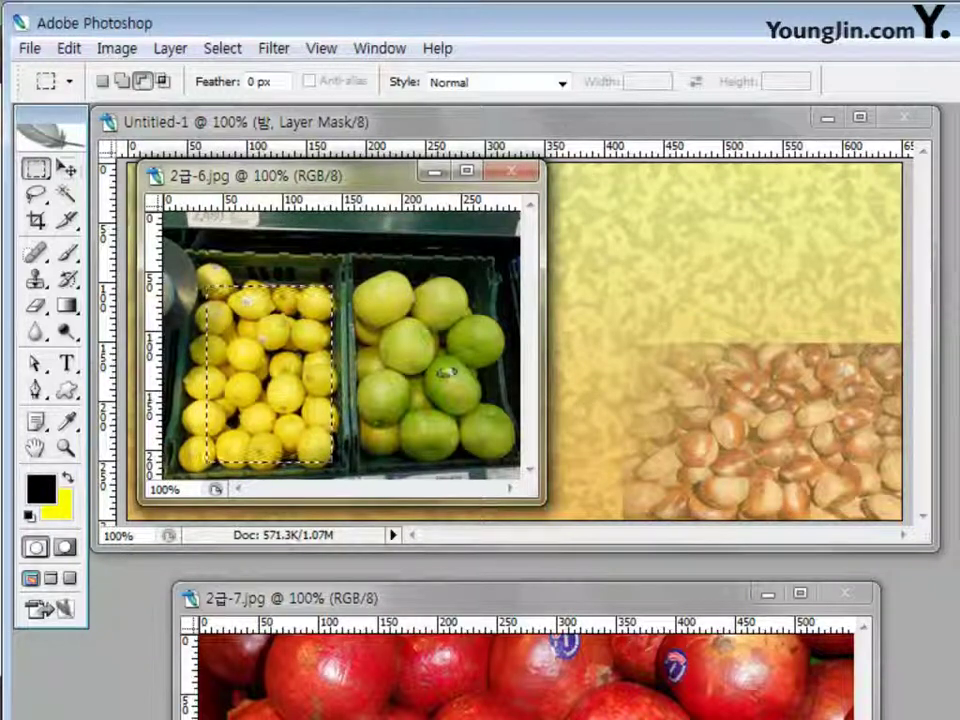
Step: Copy the selected lemons from 2급-6.jpg into the composition and place them near the canvas's lower-left corner
{"action": "key", "text": "v"}
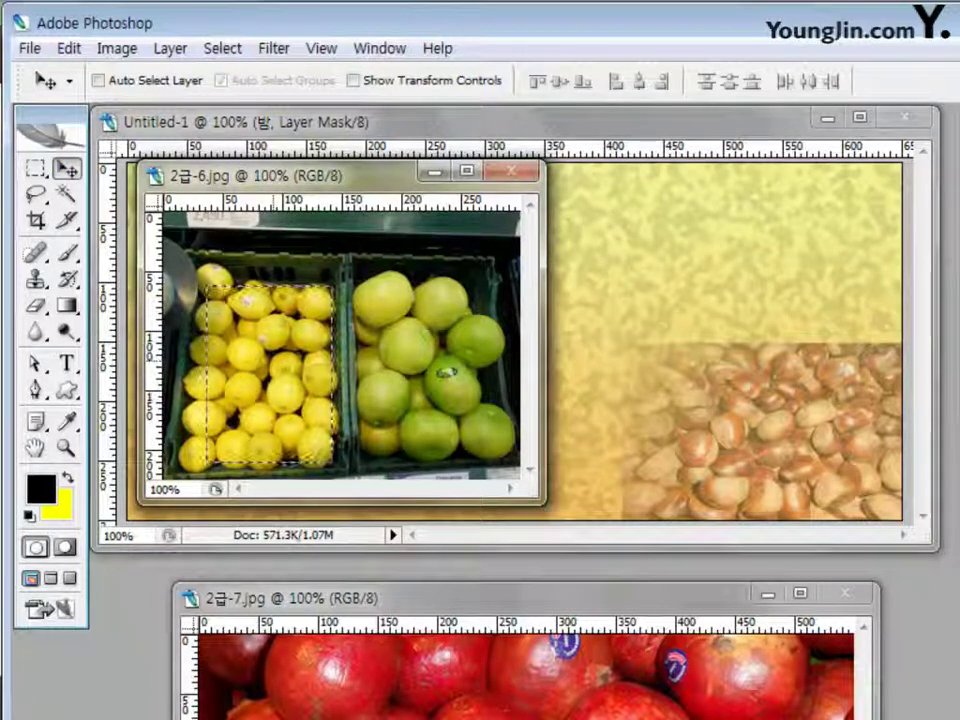
{"action": "left_click_drag", "start_coordinate": [300, 176], "coordinate": [648, 218]}
{"action": "left_click_drag", "start_coordinate": [620, 420], "coordinate": [490, 420]}
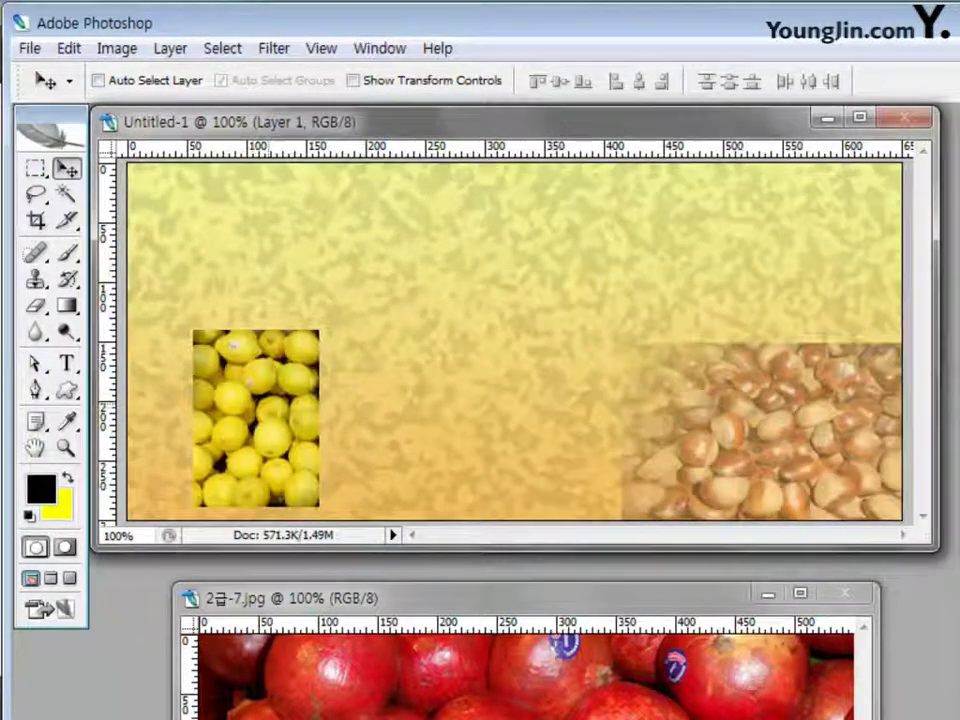
{"action": "left_click_drag", "start_coordinate": [257, 420], "coordinate": [237, 420]}
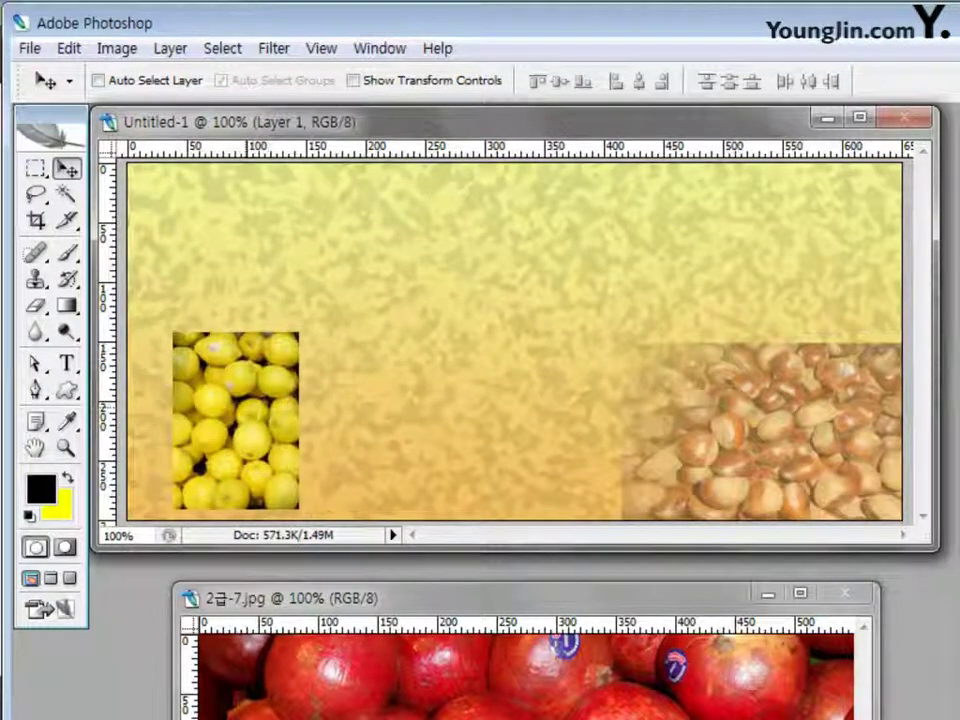
Step: Scale the lemon cut-out to about 93.4% width and 83.9% height, and rotate it -15°
{"action": "key", "text": "ctrl+t"}
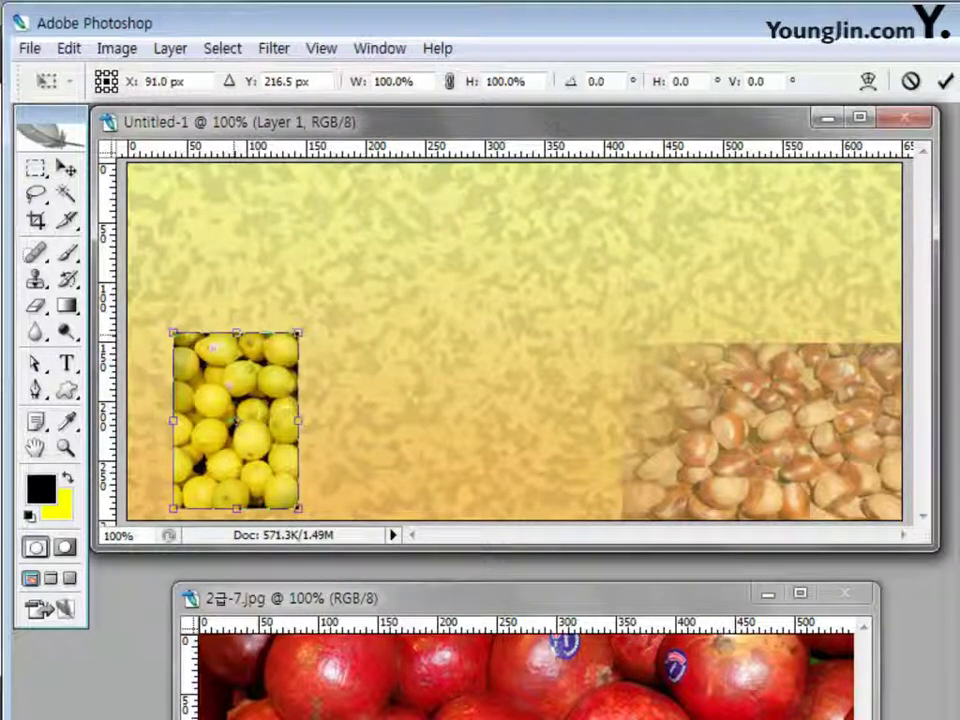
{"action": "left_click_drag", "start_coordinate": [236, 333], "coordinate": [236, 362]}
{"action": "left_click_drag", "start_coordinate": [298, 435], "coordinate": [291, 435]}
{"action": "left_click_drag", "start_coordinate": [225, 262], "coordinate": [181, 267]}
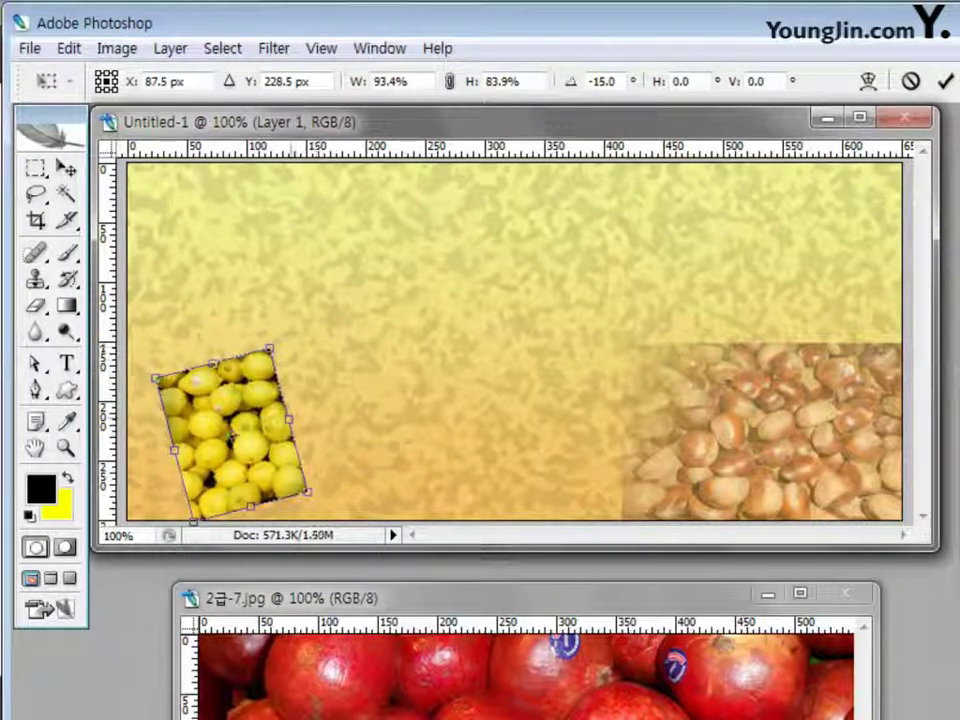
{"action": "left_click_drag", "start_coordinate": [232, 440], "coordinate": [219, 410]}
{"action": "key", "text": "shift+Down"}
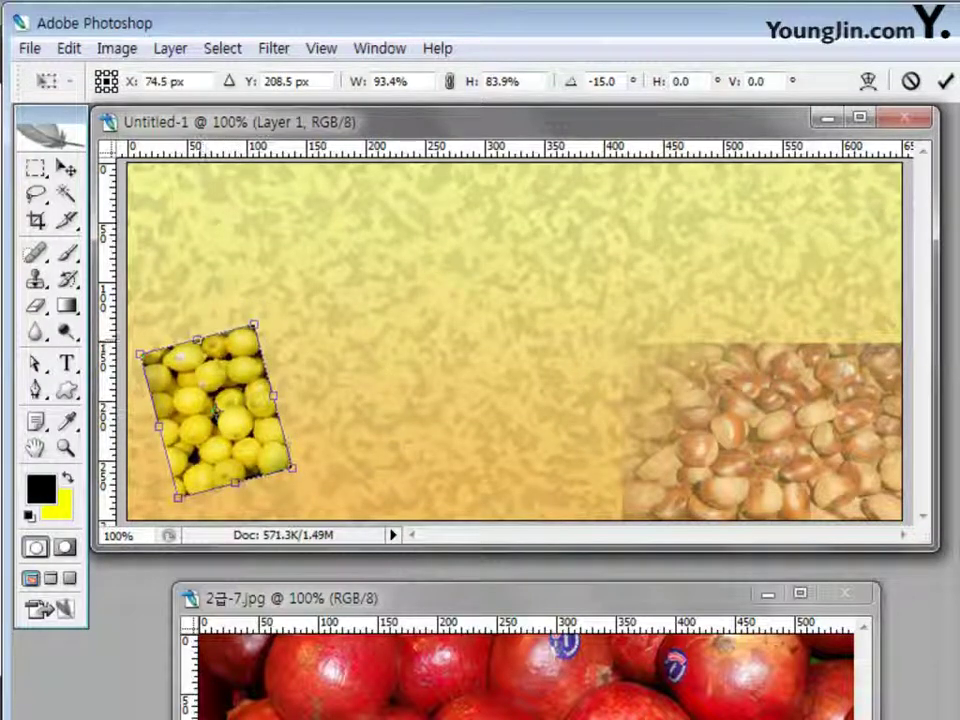
Step: Reduce the tilted lemon cut-out to 81.0% width and 73.0% height and position it at X 68.2 px, Y 226.0 px
{"action": "left_click_drag", "start_coordinate": [198, 338], "coordinate": [203, 357]}
{"action": "left_click_drag", "start_coordinate": [276, 405], "coordinate": [260, 410]}
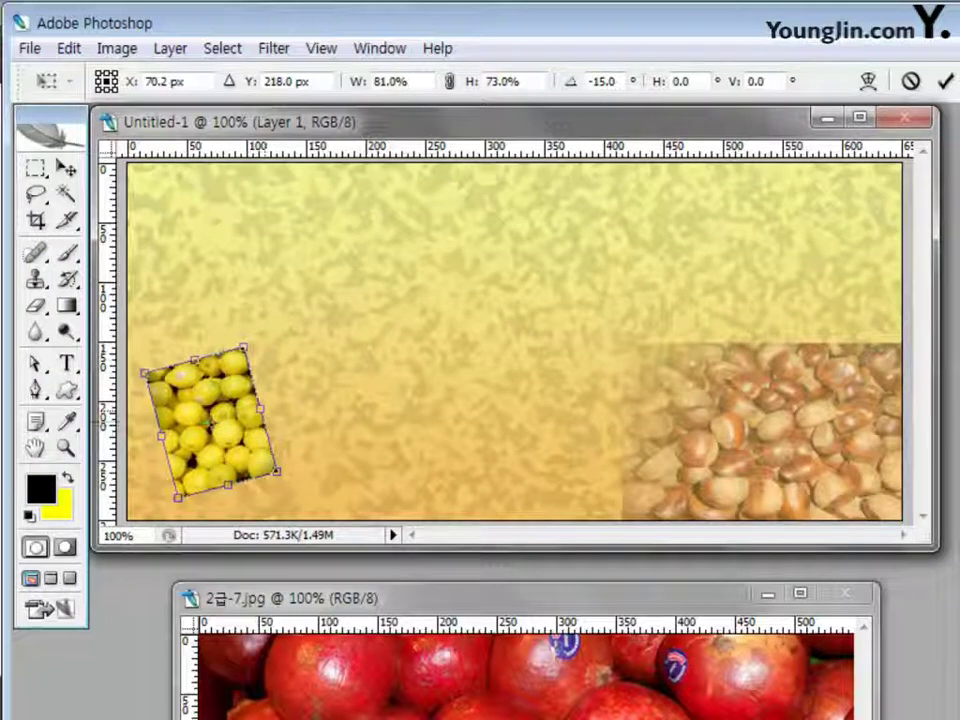
{"action": "key", "text": "Left"}
{"action": "key", "text": "Left"}
{"action": "key", "text": "Down"}
{"action": "key", "text": "Down"}
{"action": "key", "text": "Down"}
{"action": "key", "text": "Down"}
{"action": "key", "text": "Down"}
{"action": "key", "text": "Down"}
{"action": "key", "text": "Down"}
{"action": "key", "text": "Down"}
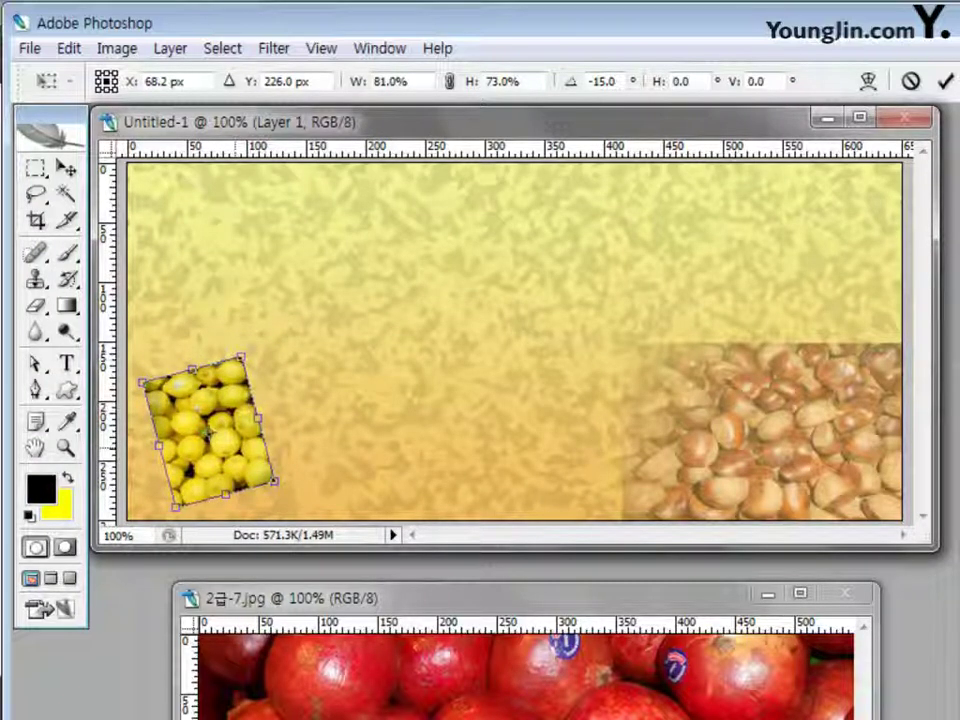
{"action": "key", "text": "Return"}
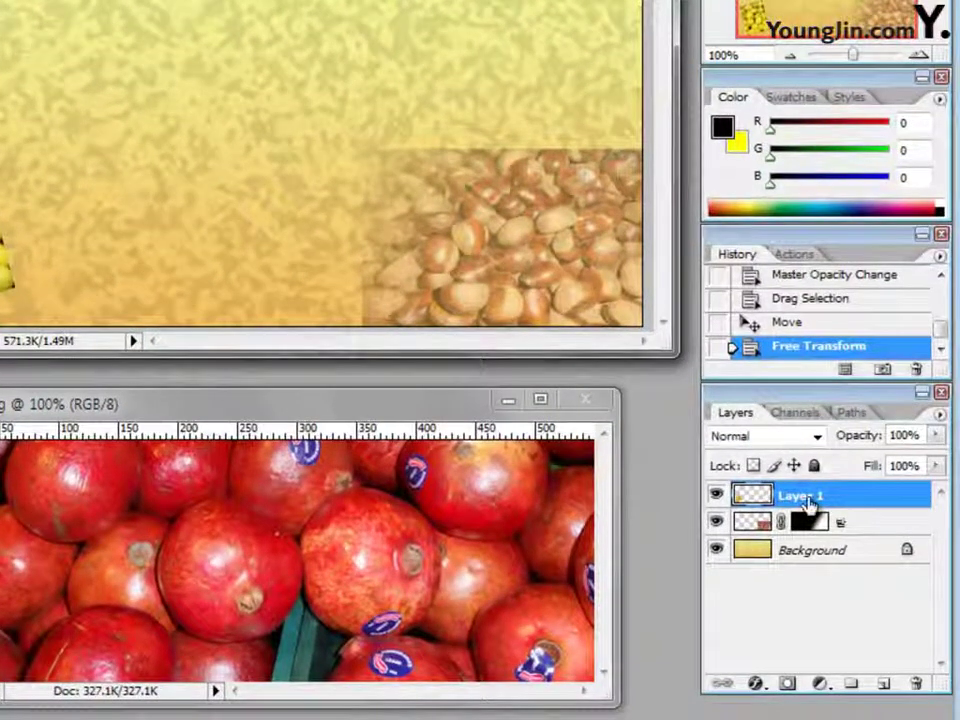
{"action": "double_click", "coordinate": [800, 497]}
{"action": "left_click", "coordinate": [651, 508]}
{"action": "key", "text": "ctrl+z"}
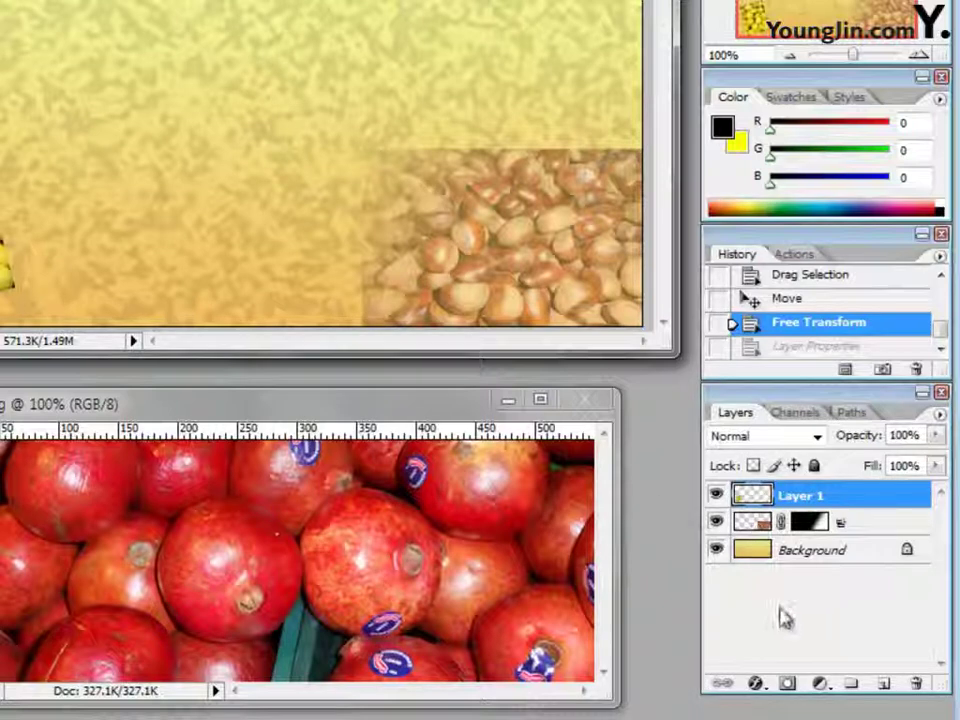
Step: Add a 3 px outside stroke in red #ff0000 to the lemon layer
{"action": "left_click", "coordinate": [756, 684]}
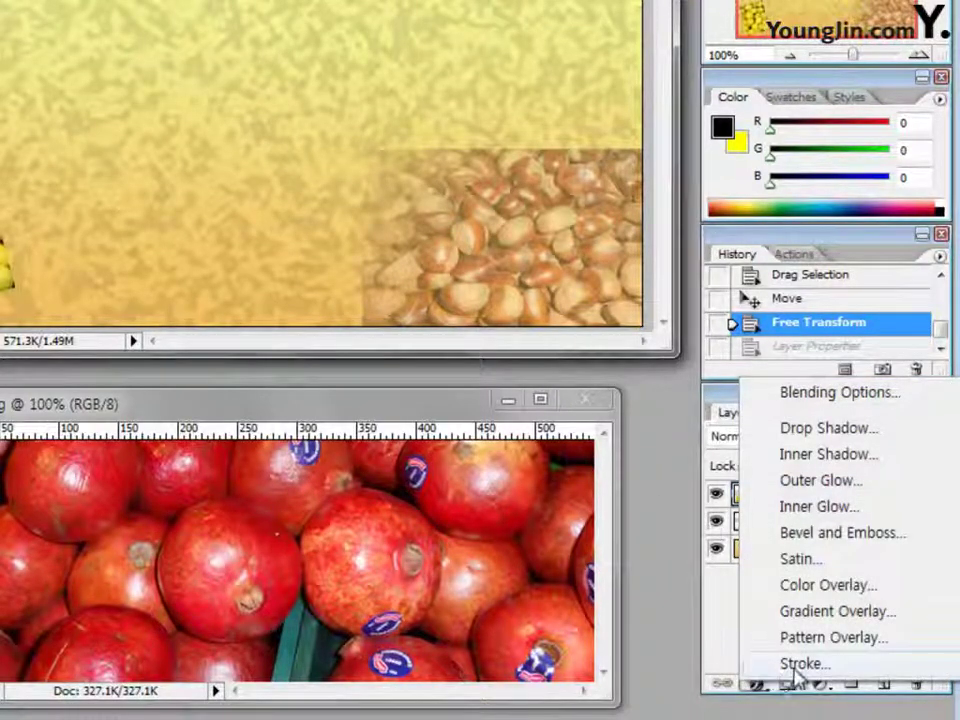
{"action": "left_click", "coordinate": [803, 663]}
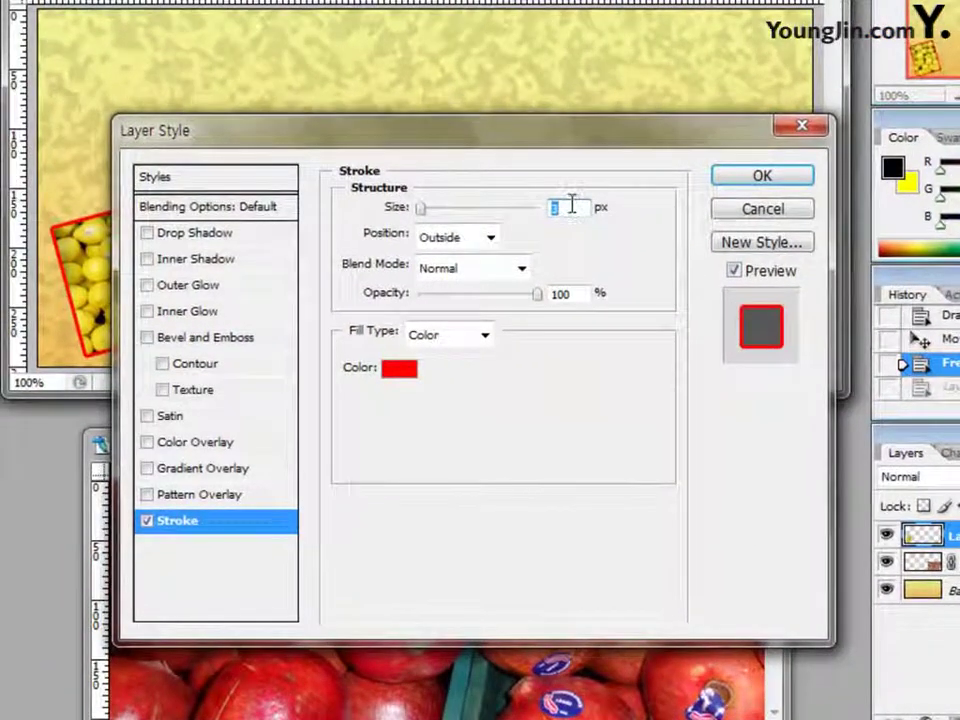
{"action": "left_click", "coordinate": [405, 372]}
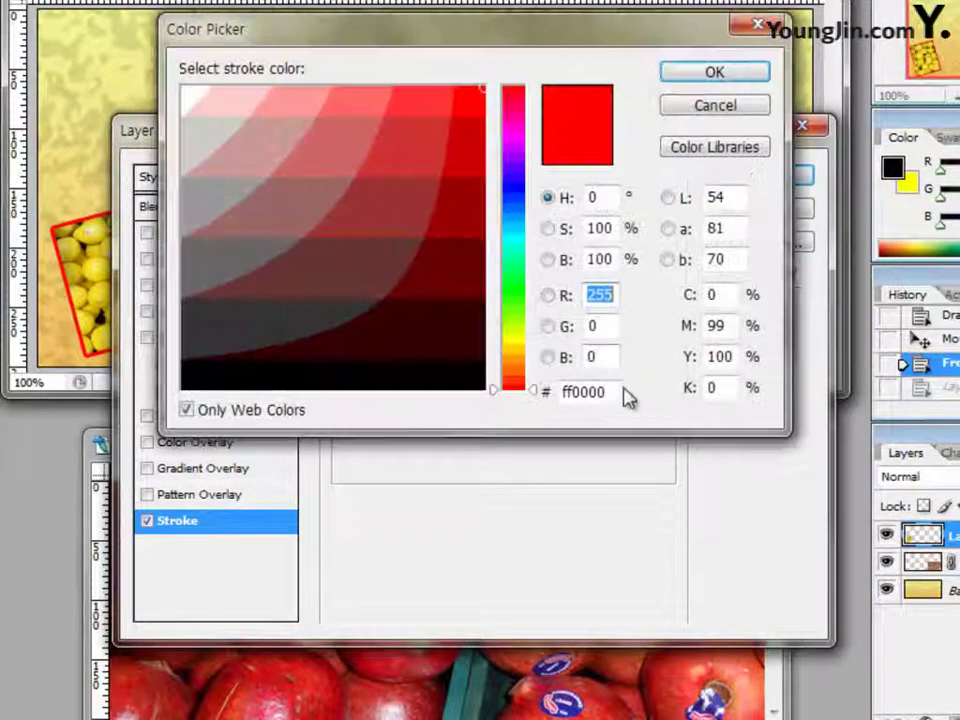
{"action": "left_click", "coordinate": [735, 76]}
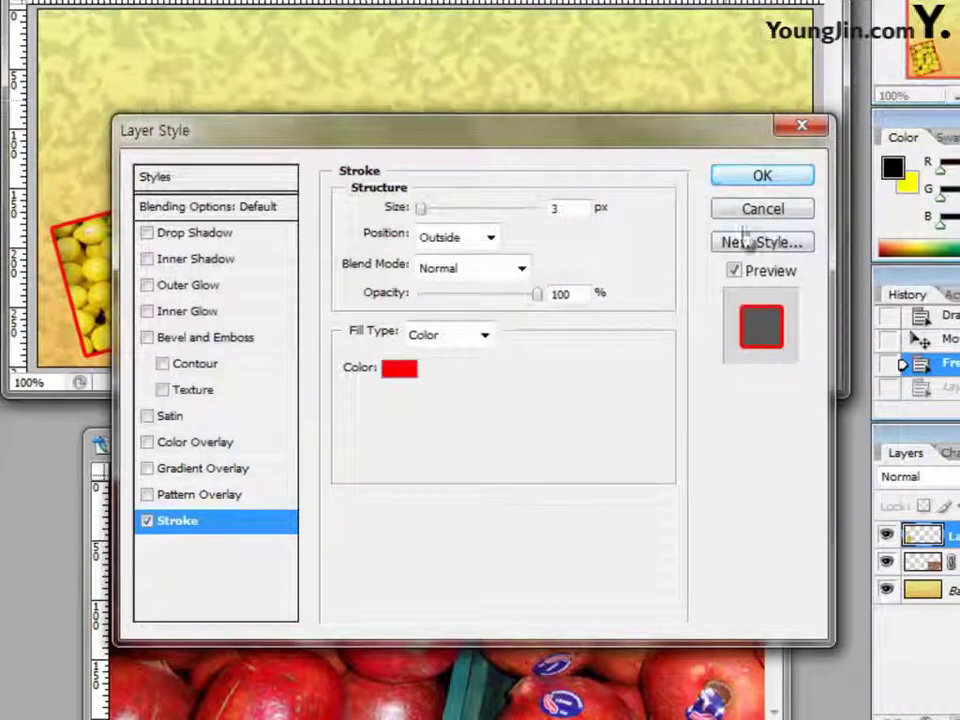
Step: Add a drop shadow to the lemon layer with a distance of 11 px and a size of 13 px
{"action": "left_click", "coordinate": [207, 235]}
{"action": "left_click_drag", "start_coordinate": [407, 137], "coordinate": [434, 127]}
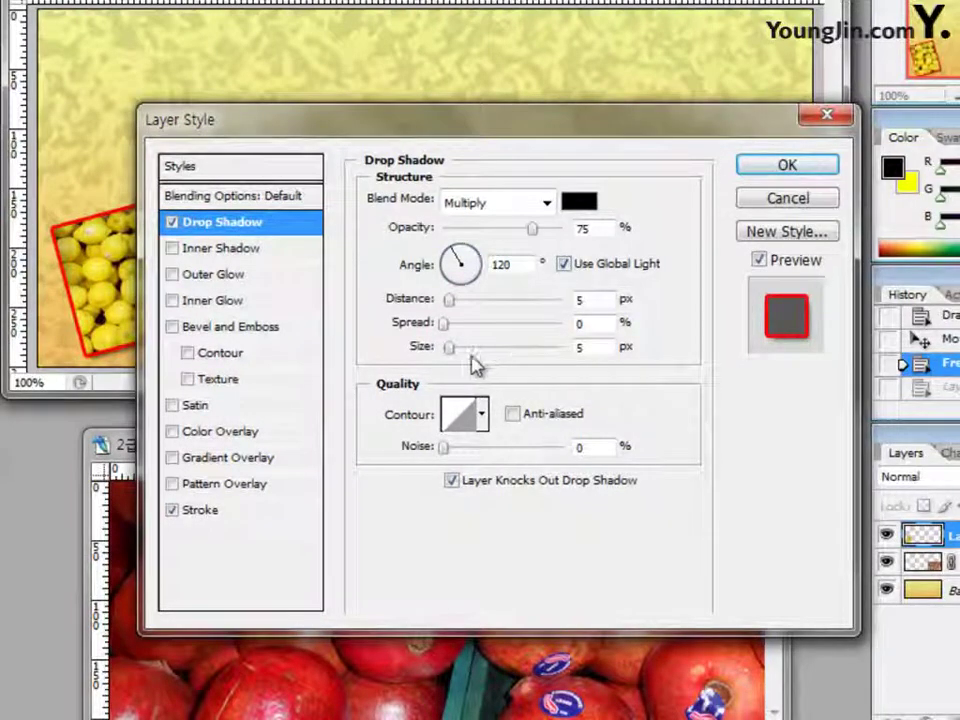
{"action": "left_click_drag", "start_coordinate": [548, 126], "coordinate": [656, 201]}
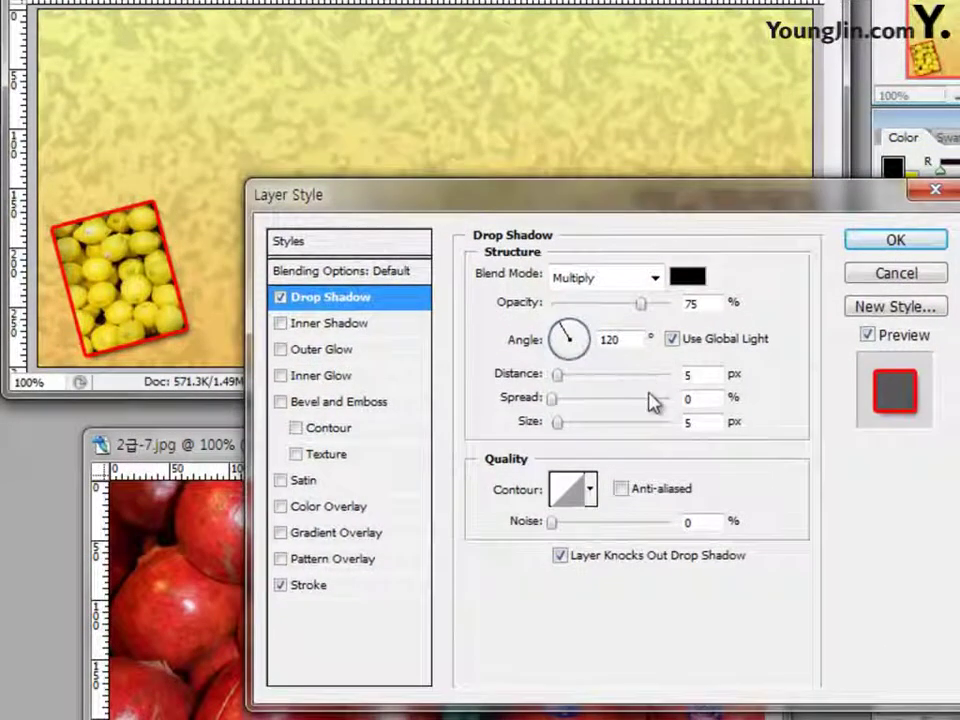
{"action": "left_click_drag", "start_coordinate": [562, 426], "coordinate": [568, 424]}
{"action": "left_click_drag", "start_coordinate": [557, 374], "coordinate": [566, 380]}
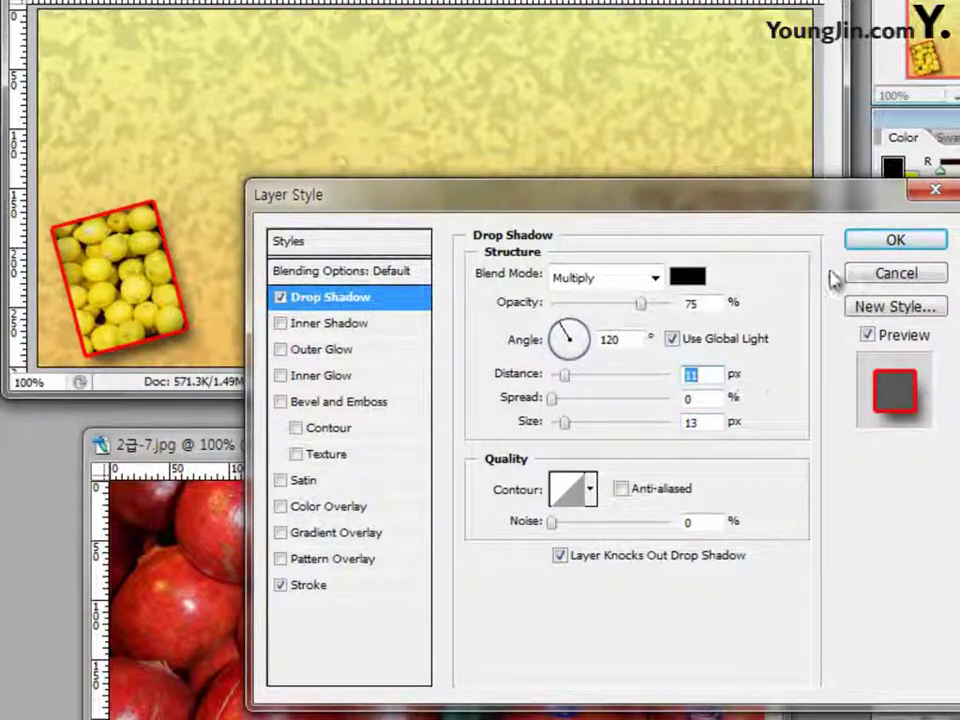
{"action": "left_click", "coordinate": [857, 251]}
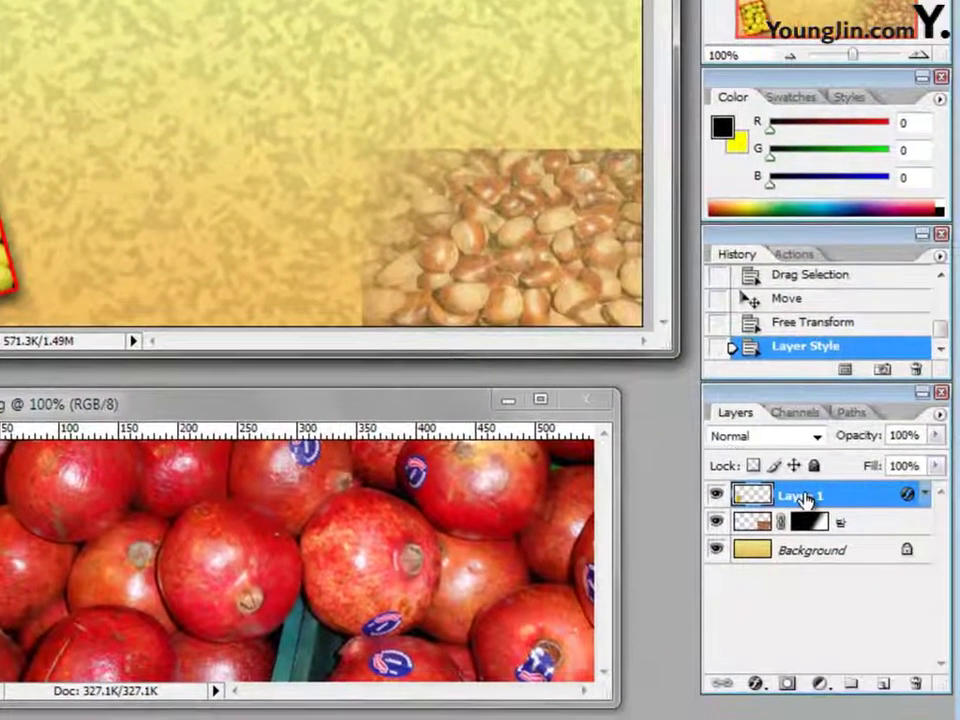
Step: Rename the lemon layer as 레몬
{"action": "double_click", "coordinate": [803, 497]}
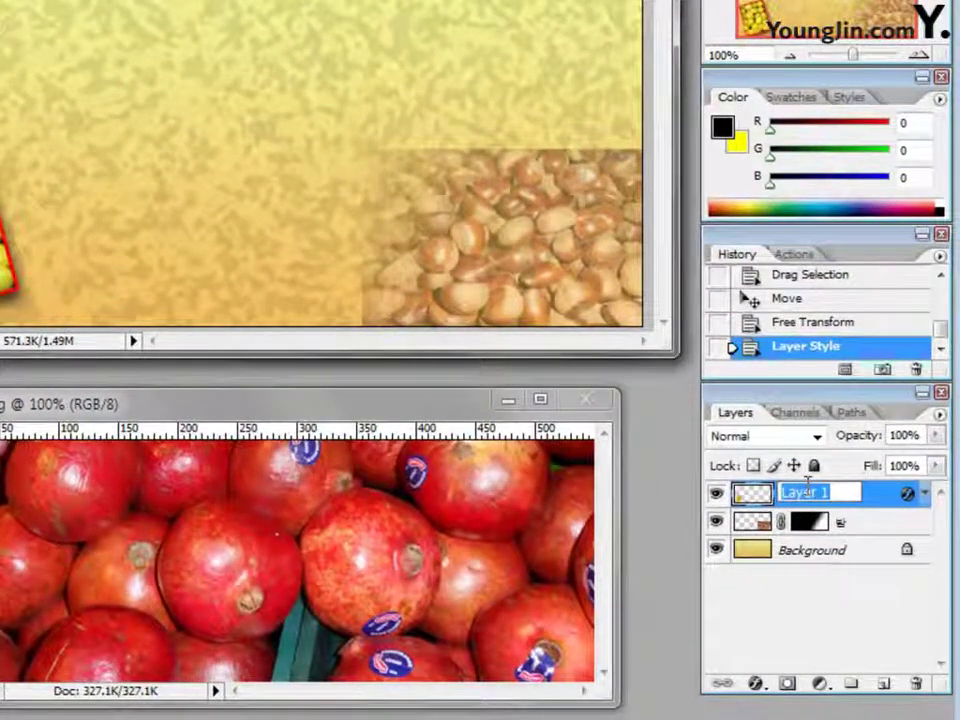
{"action": "type", "text": "밤"}
{"action": "key", "text": "Return"}
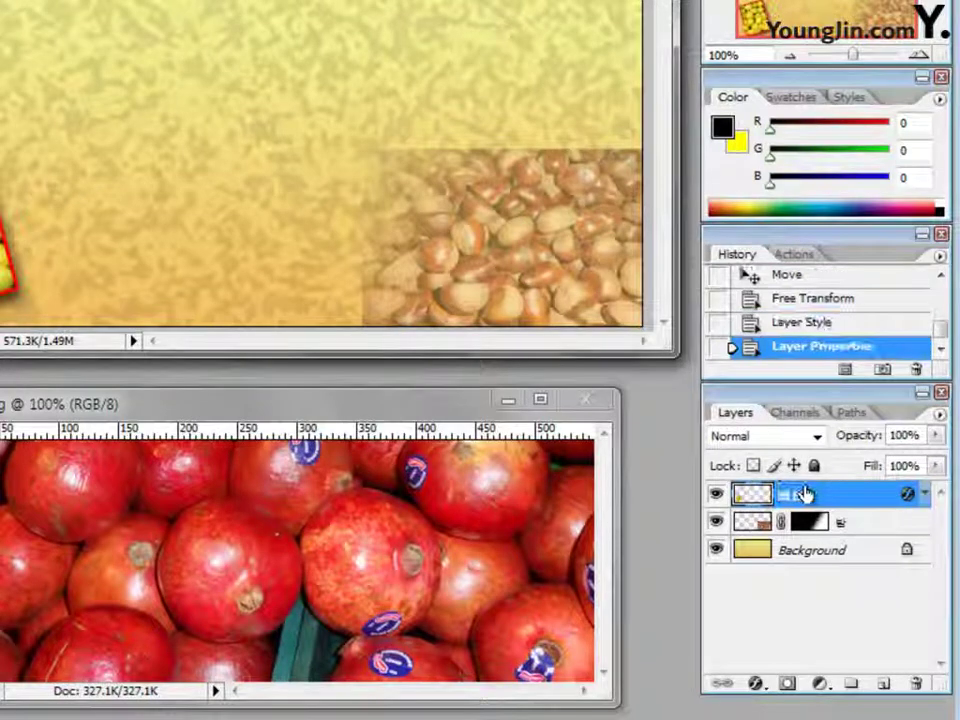
Step: Select a rectangle of about 117 × 150 pixels over the green fruit in 2급-6.jpg and copy it into the composition beside the lemons
{"action": "key", "text": "ctrl+Tab"}
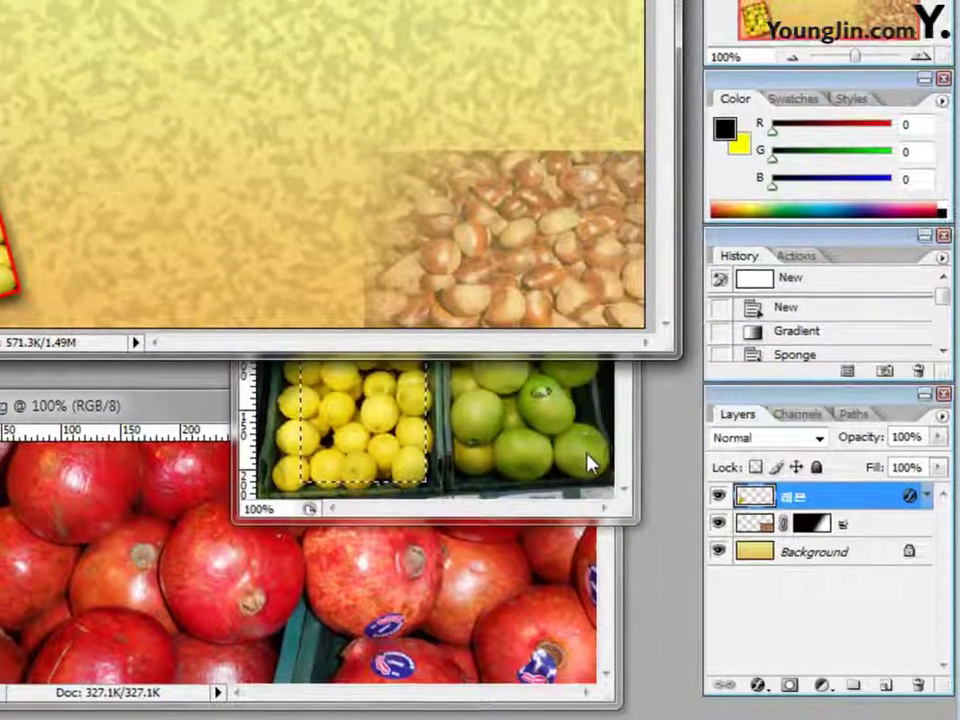
{"action": "left_click", "coordinate": [587, 458]}
{"action": "left_click_drag", "start_coordinate": [660, 399], "coordinate": [543, 216]}
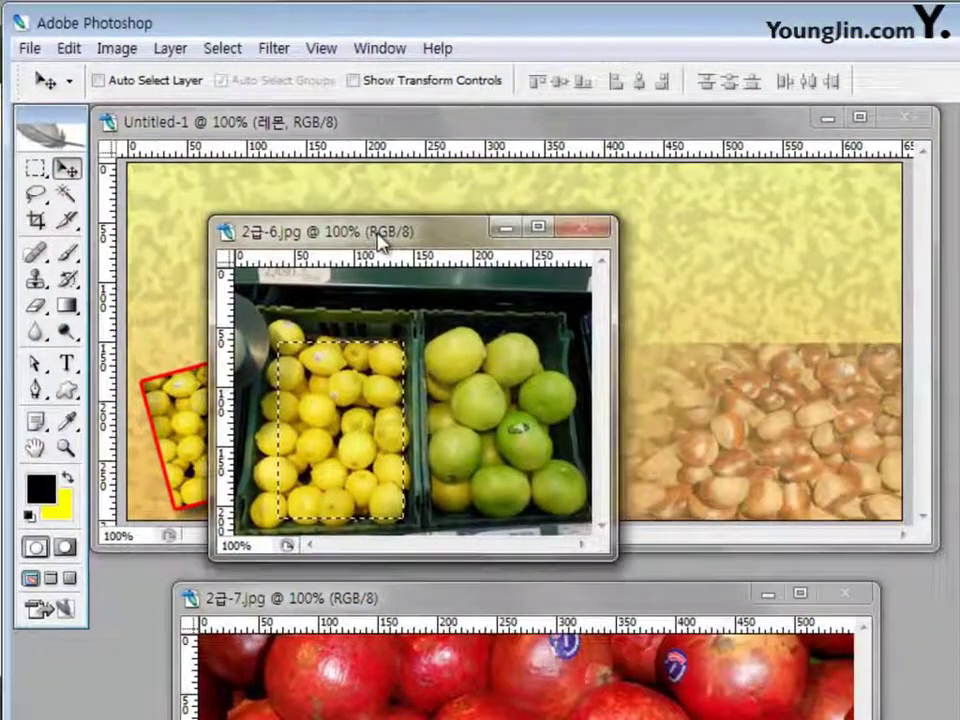
{"action": "key", "text": "m"}
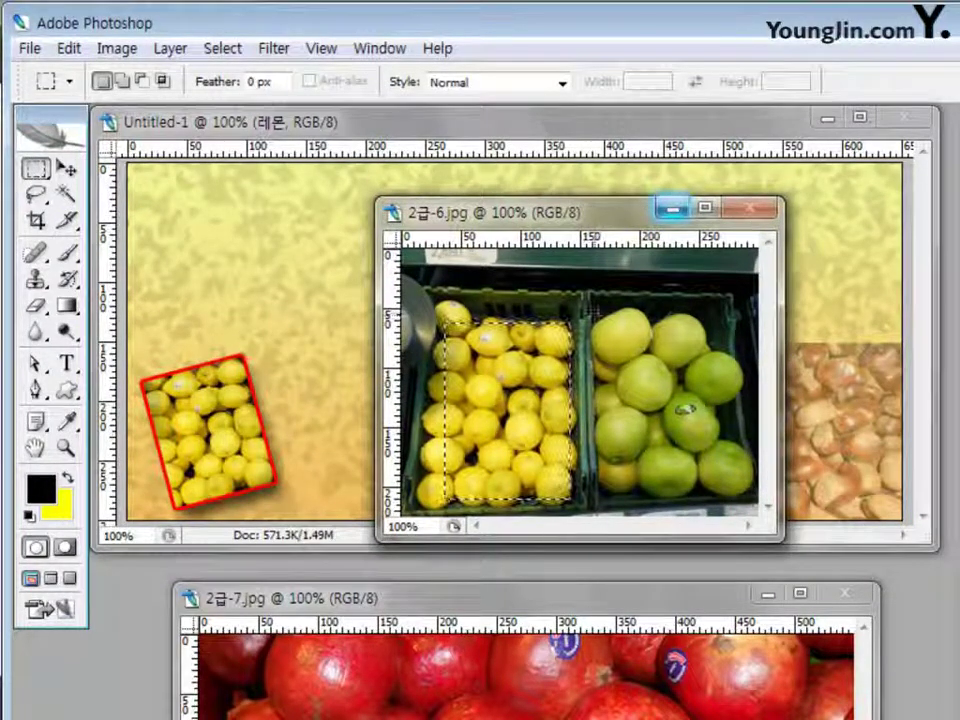
{"action": "left_click_drag", "start_coordinate": [596, 312], "coordinate": [742, 472]}
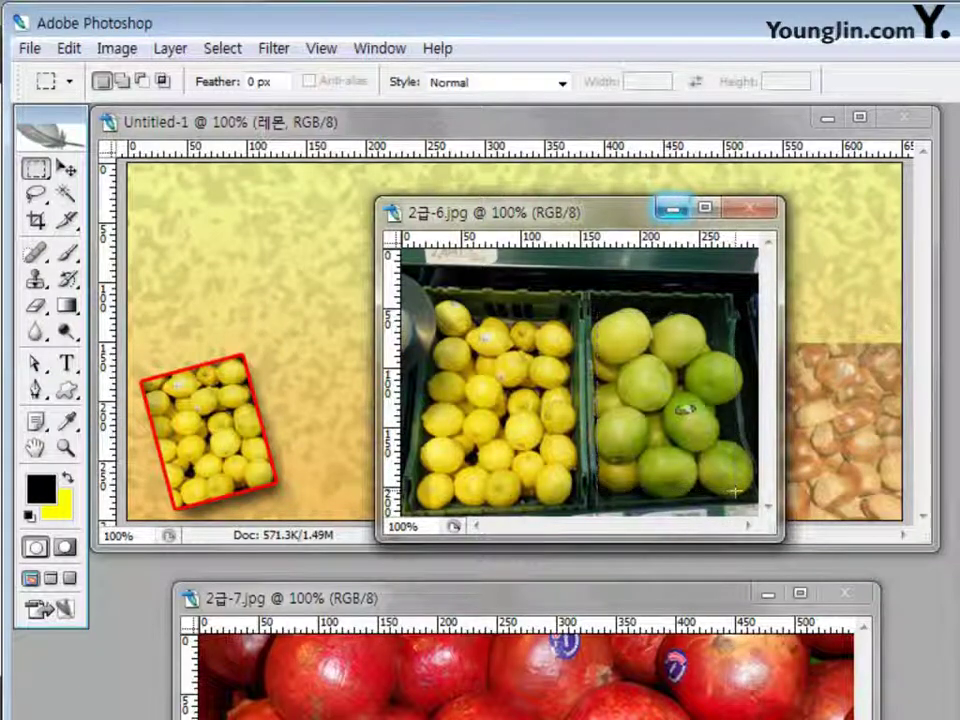
{"action": "key", "text": "v"}
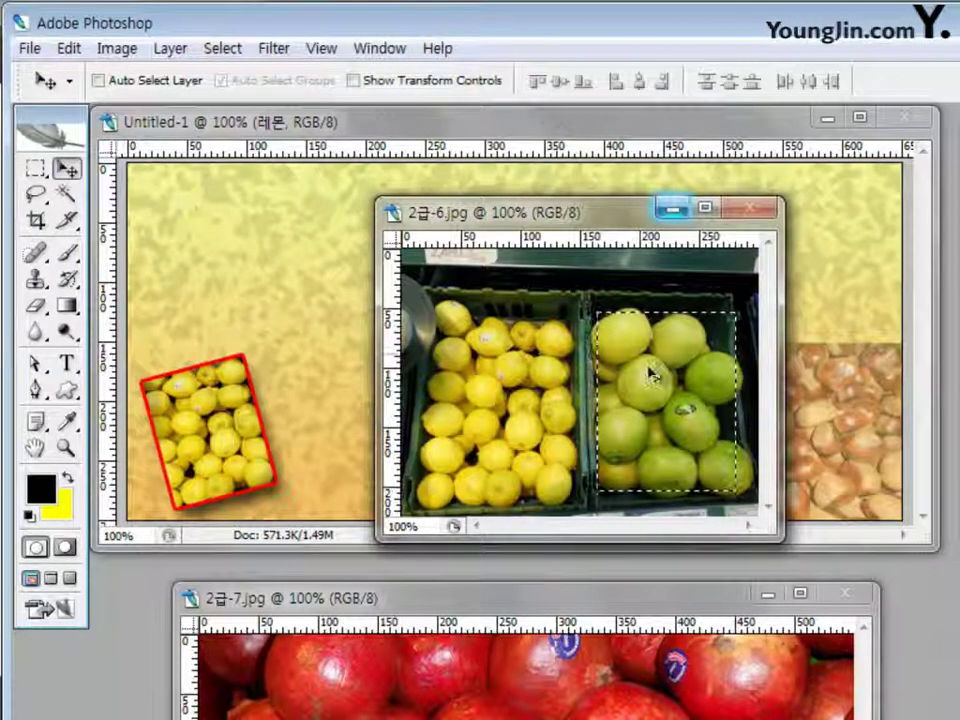
{"action": "left_click_drag", "start_coordinate": [647, 369], "coordinate": [379, 390]}
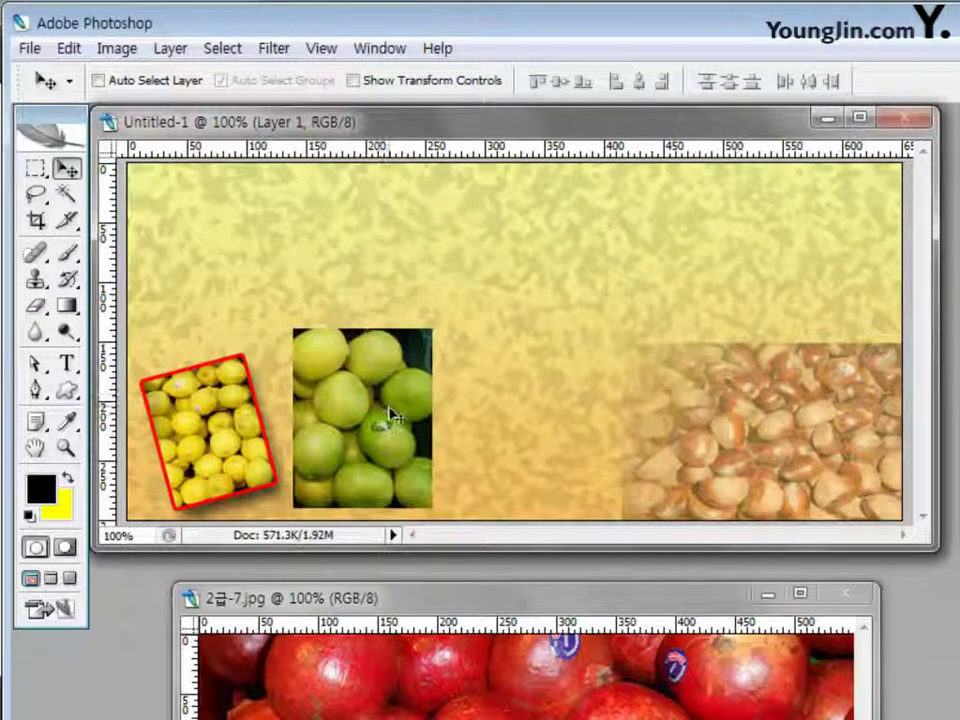
Step: Rotate the green fruit cut-out 10.8° and scale it to 87.1%, overlapping the lemon cut-out's edge
{"action": "key", "text": "ctrl+t"}
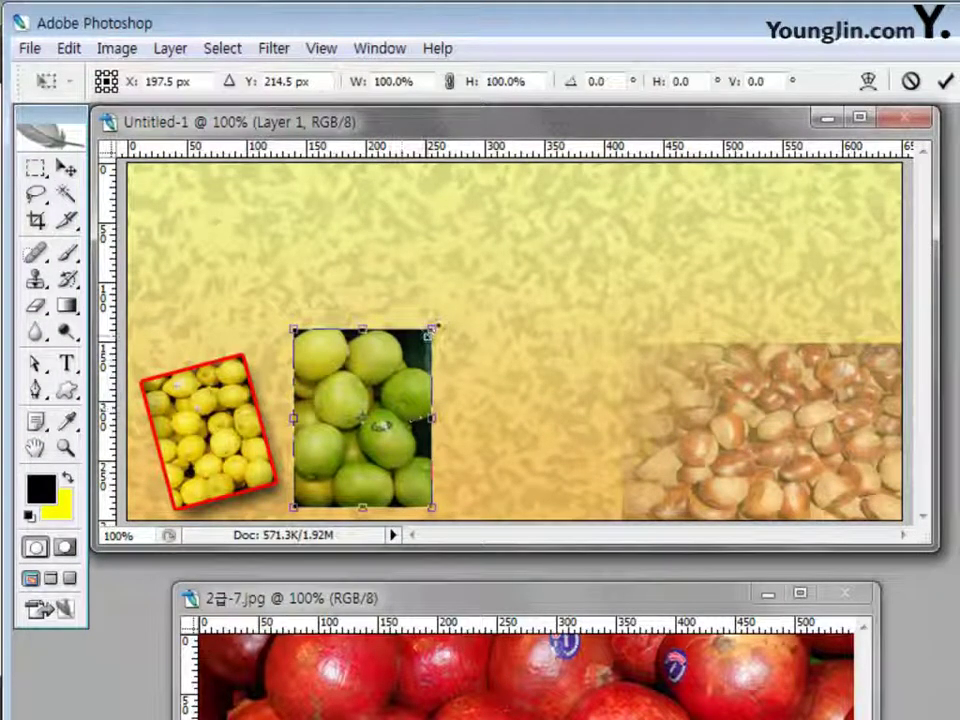
{"action": "left_click_drag", "start_coordinate": [436, 316], "coordinate": [456, 331]}
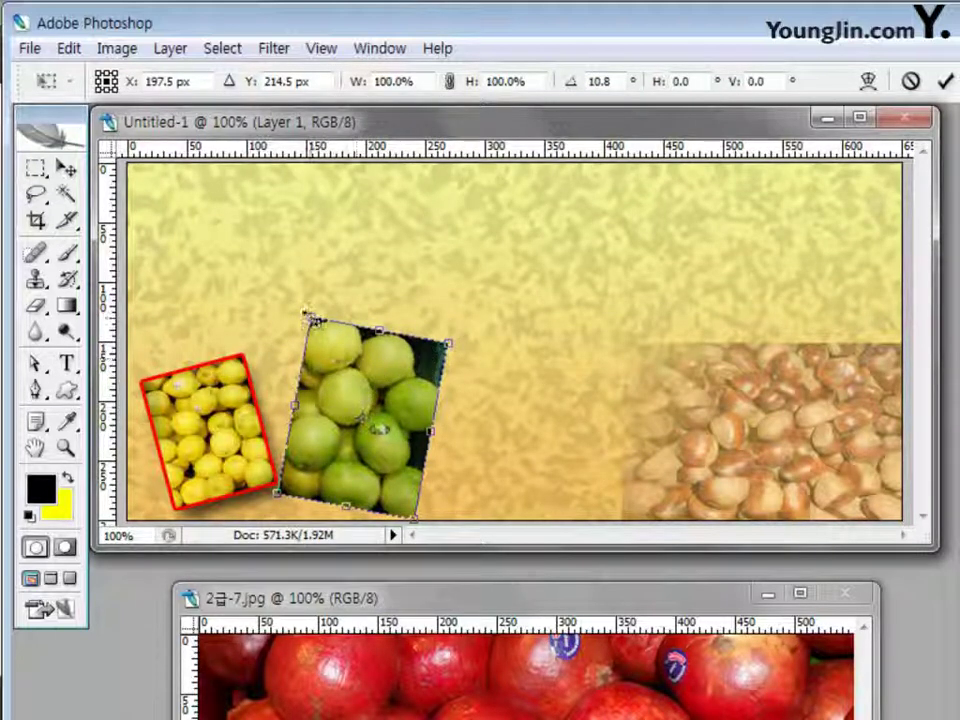
{"action": "left_click_drag", "start_coordinate": [311, 320], "coordinate": [324, 345]}
{"action": "left_click_drag", "start_coordinate": [375, 408], "coordinate": [332, 403]}
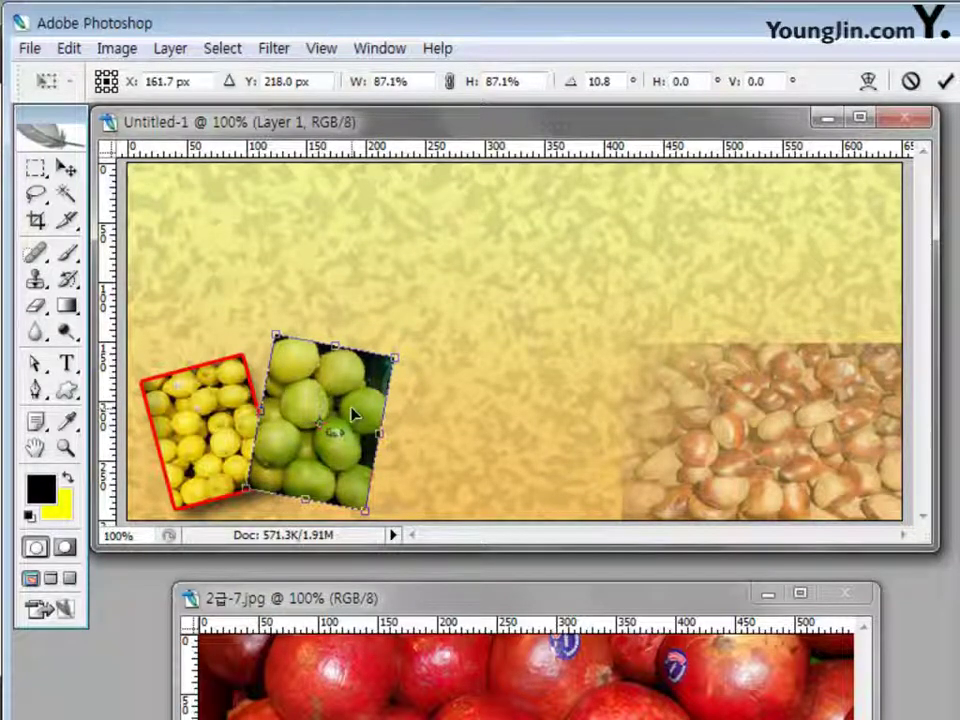
Step: Increase the green fruit cut-out's rotation to 16.2° and position it at X 156.7 px, Y 223.0 px
{"action": "key", "text": "Left"}
{"action": "key", "text": "Left"}
{"action": "key", "text": "Left"}
{"action": "key", "text": "Left"}
{"action": "key", "text": "Up"}
{"action": "key", "text": "Up"}
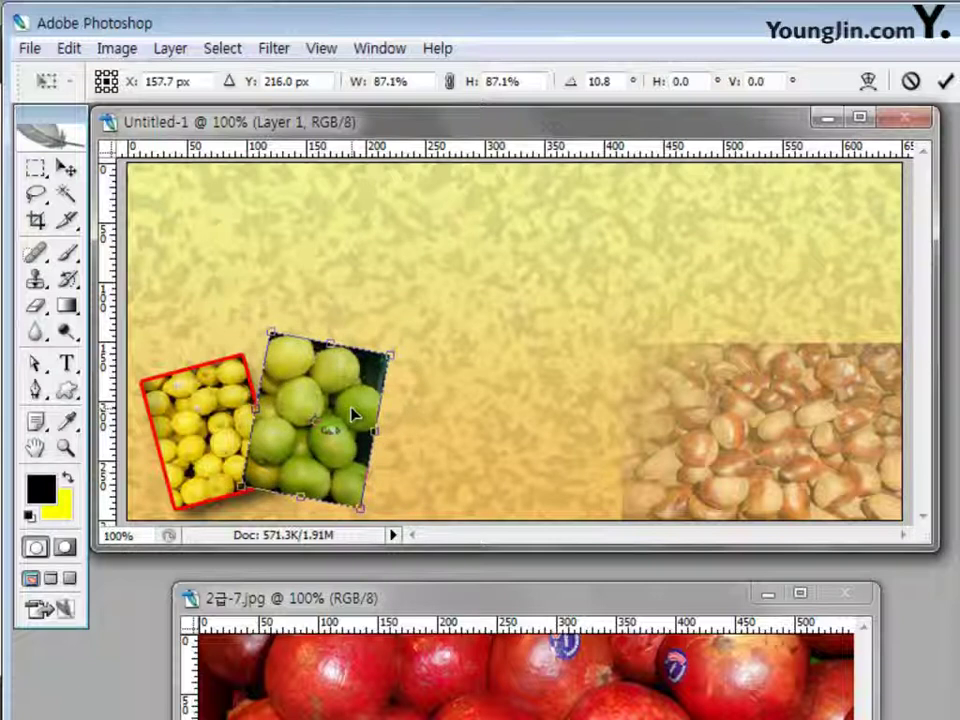
{"action": "key", "text": "Down"}
{"action": "key", "text": "Down"}
{"action": "key", "text": "Down"}
{"action": "key", "text": "Down"}
{"action": "key", "text": "Down"}
{"action": "key", "text": "Down"}
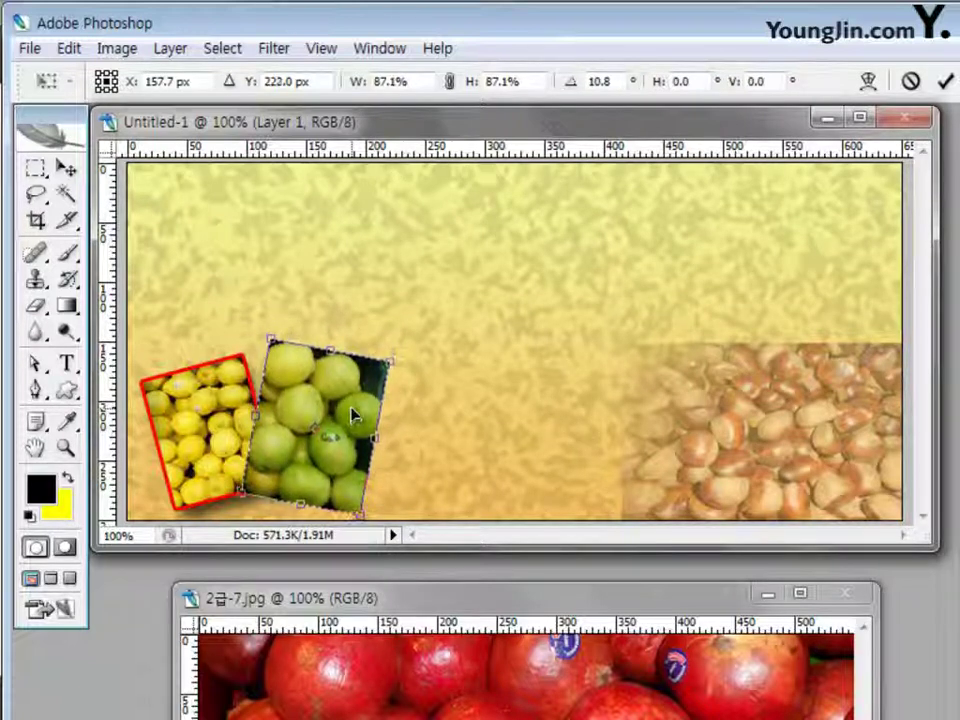
{"action": "left_click_drag", "start_coordinate": [410, 348], "coordinate": [414, 360]}
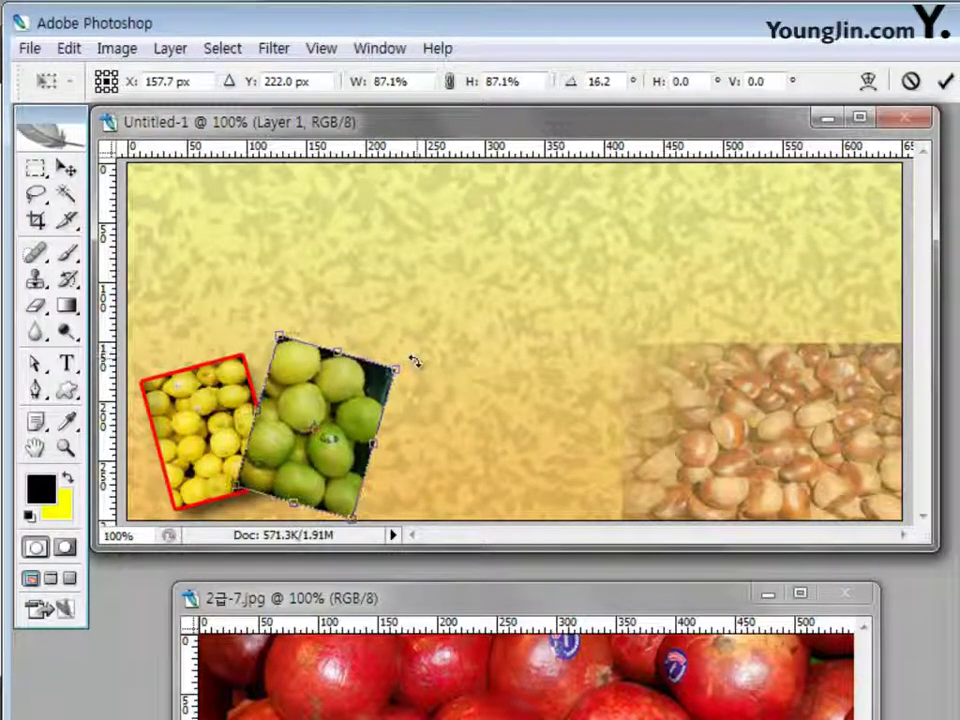
{"action": "key", "text": "Left"}
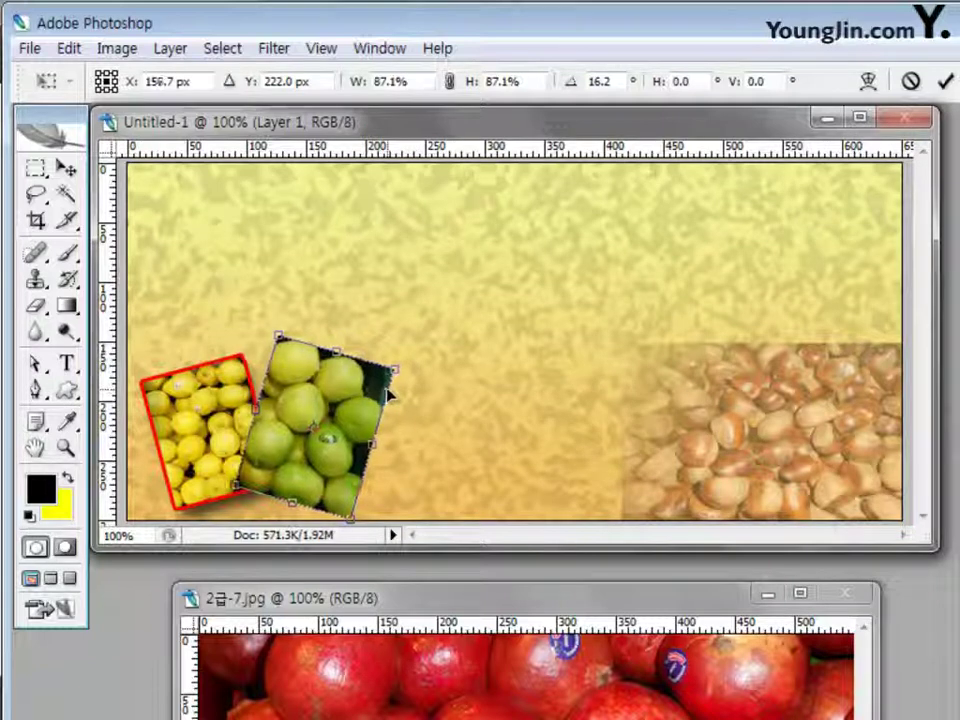
{"action": "key", "text": "Down"}
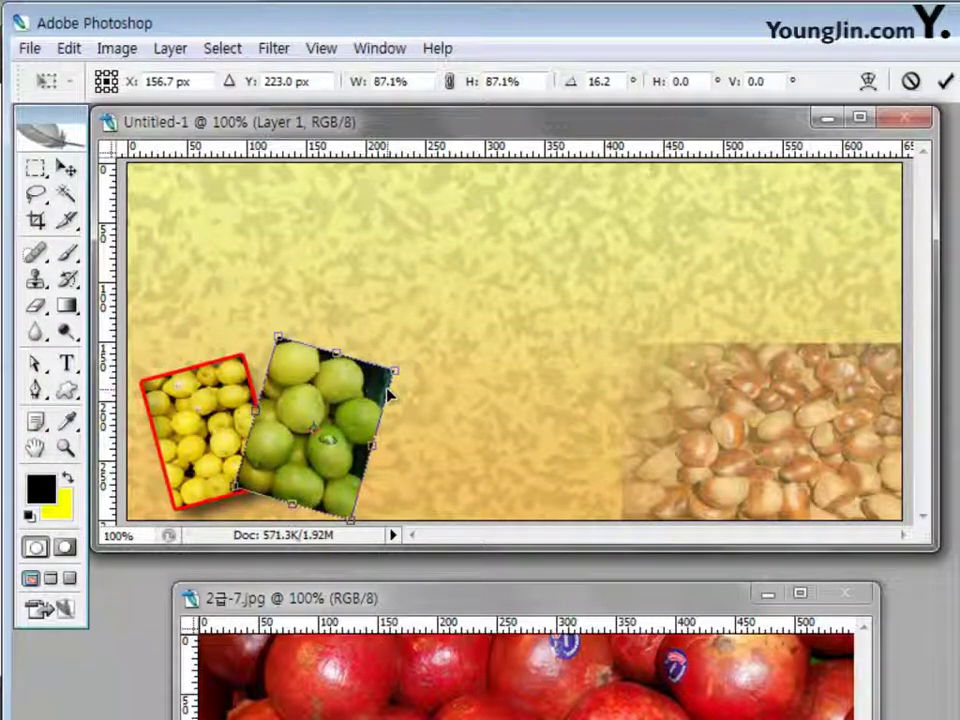
{"action": "key", "text": "Return"}
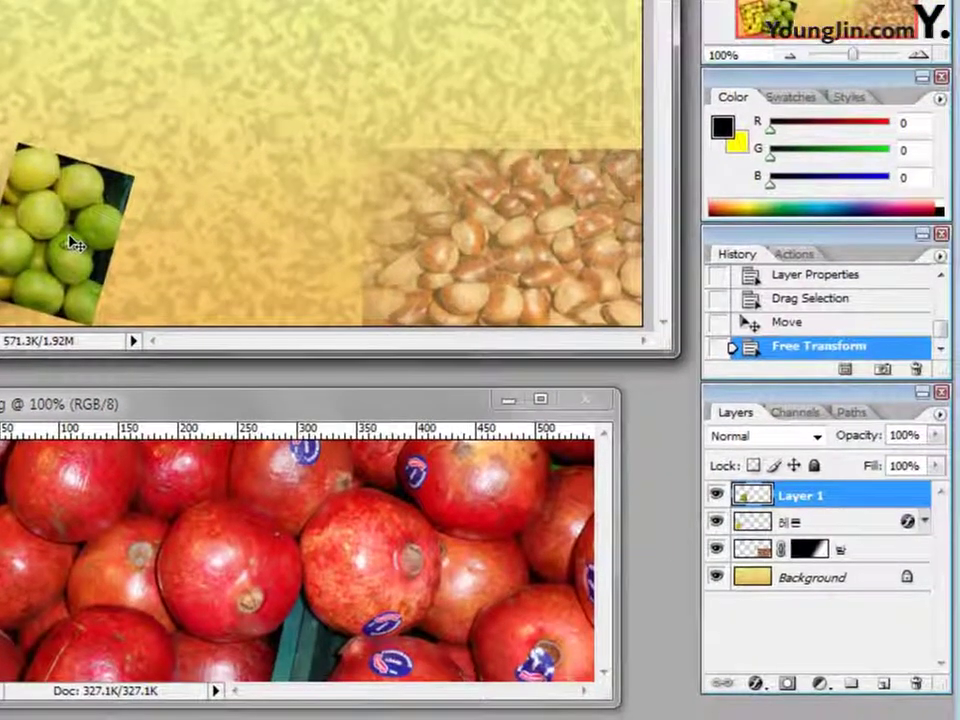
Step: Copy the lemon layer's style and paste it onto the green fruit layer
{"action": "right_click", "coordinate": [788, 523]}
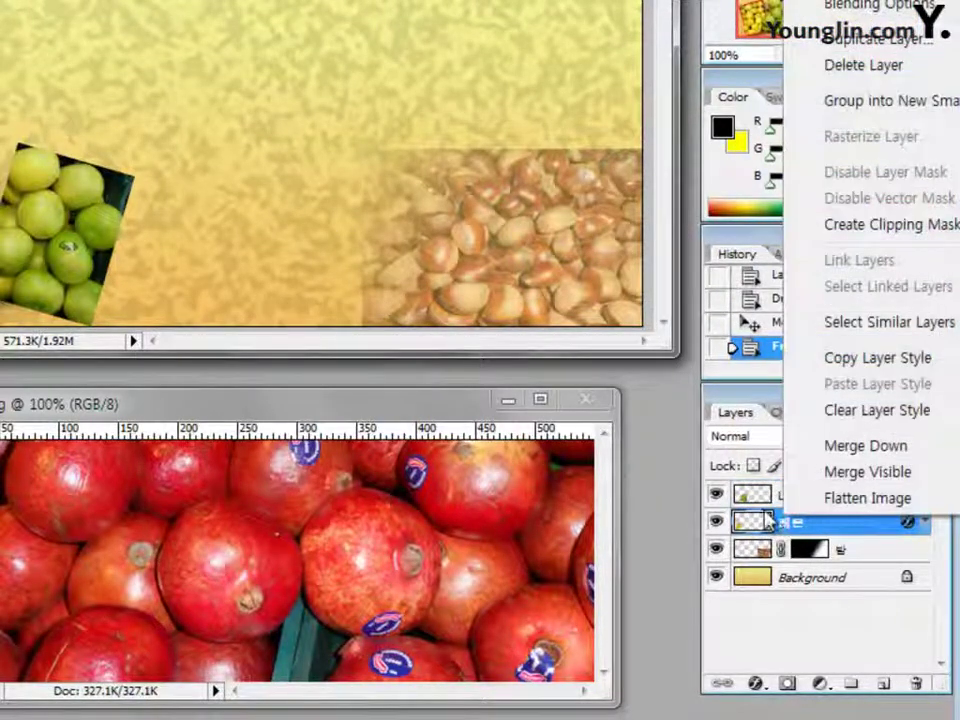
{"action": "left_click", "coordinate": [850, 360]}
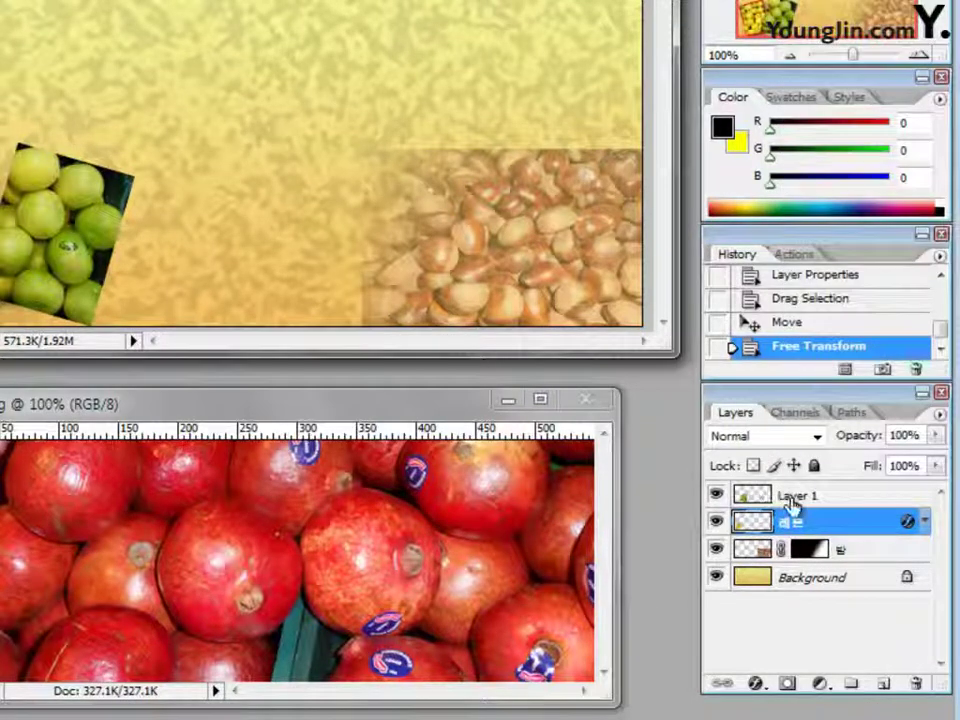
{"action": "left_click", "coordinate": [782, 497]}
{"action": "right_click", "coordinate": [795, 502]}
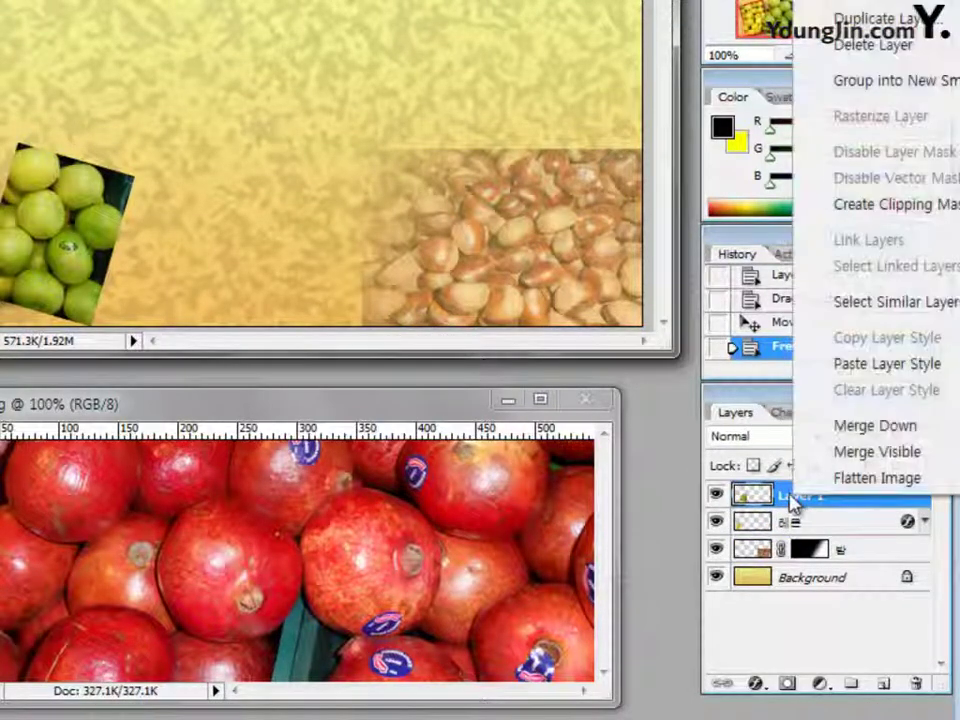
{"action": "left_click", "coordinate": [838, 367]}
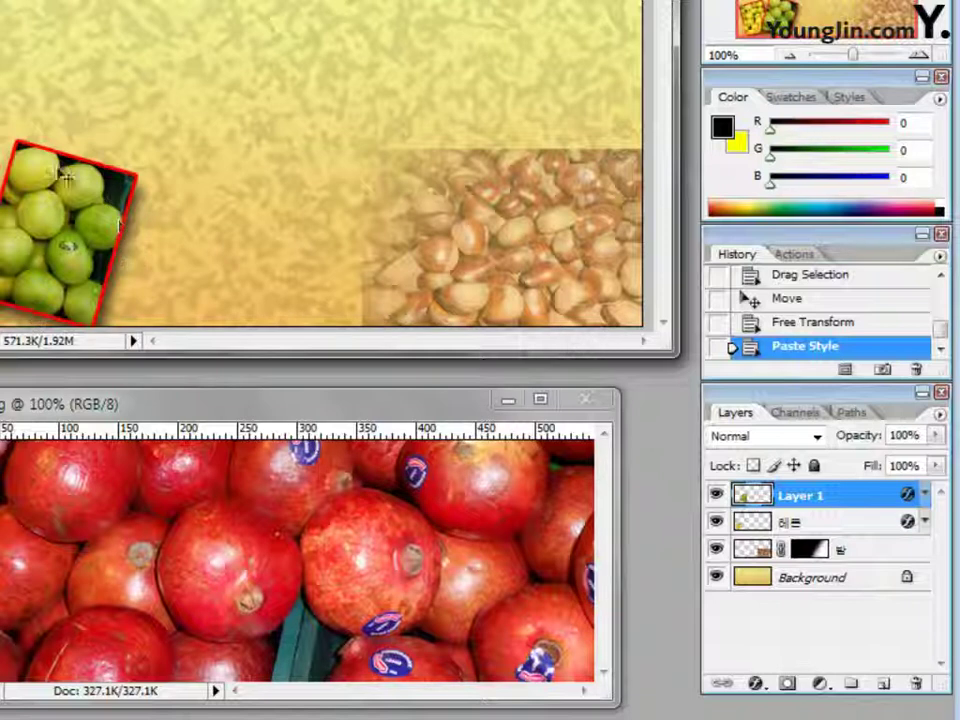
Step: Rename the green fruit layer as 풋사과
{"action": "double_click", "coordinate": [797, 497]}
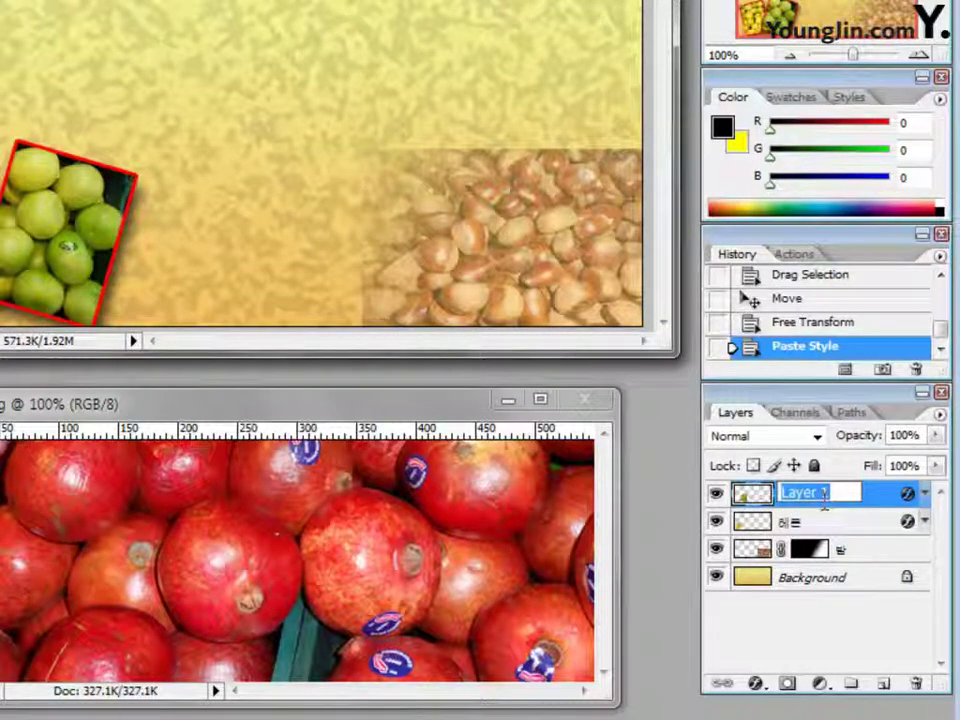
{"action": "type", "text": "흥"}
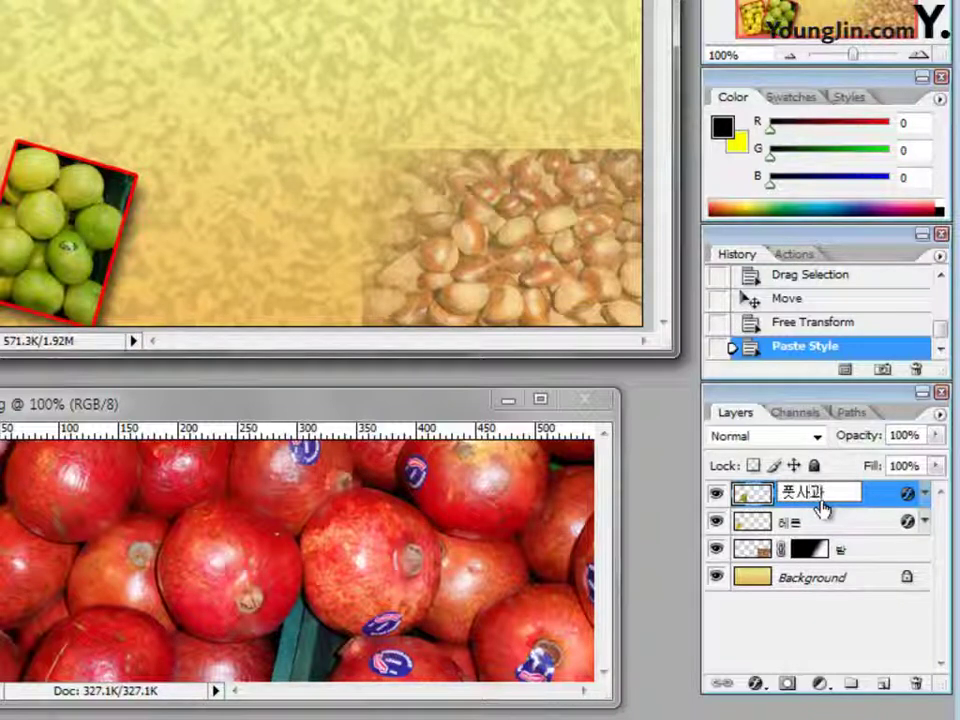
{"action": "key", "text": "Return"}
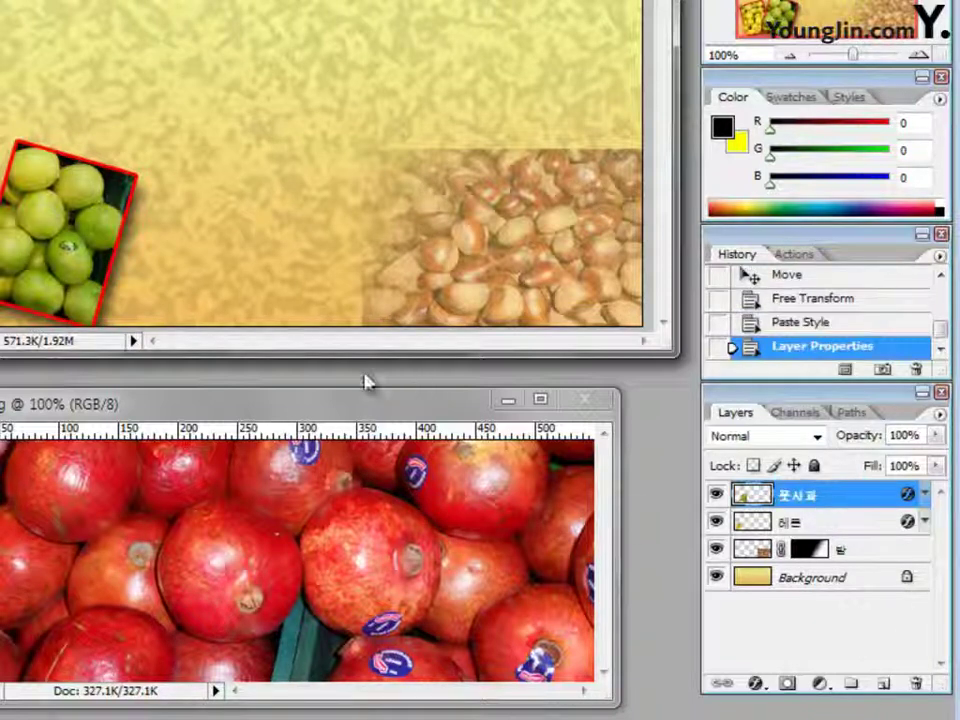
Step: Copy the whole red fruit photo from 2급-7.jpg into the composition and place it over the lower right area
{"action": "left_click_drag", "start_coordinate": [290, 412], "coordinate": [254, 374]}
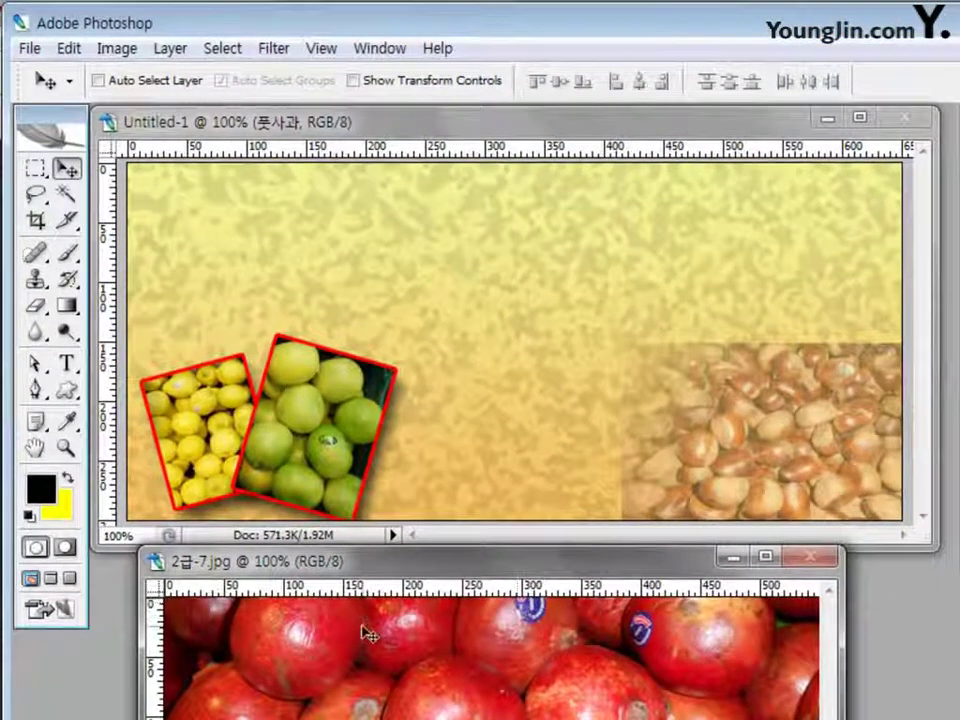
{"action": "left_click_drag", "start_coordinate": [319, 597], "coordinate": [415, 340]}
{"action": "left_click_drag", "start_coordinate": [460, 375], "coordinate": [543, 425]}
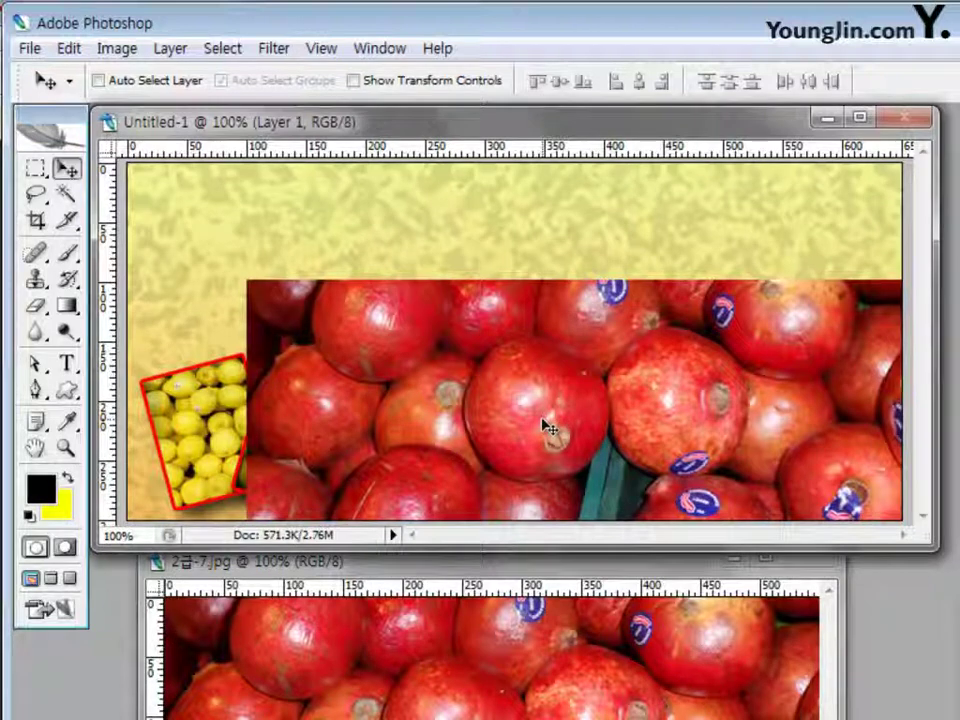
Step: Scale the red fruit photo to 100.4% wide and 73.9% high, centred at X 374.0 px, Y 226.0 px
{"action": "key", "text": "ctrl+t"}
{"action": "left_click_drag", "start_coordinate": [243, 277], "coordinate": [310, 304]}
{"action": "left_click_drag", "start_coordinate": [603, 304], "coordinate": [603, 338]}
{"action": "left_click_drag", "start_coordinate": [310, 428], "coordinate": [235, 431]}
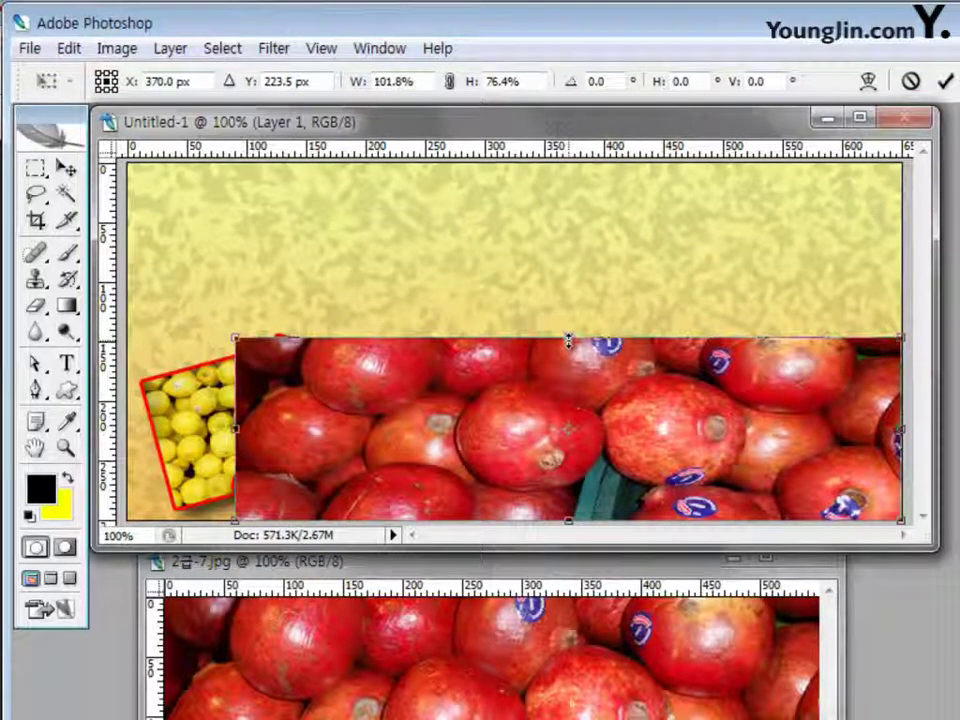
{"action": "left_click_drag", "start_coordinate": [568, 340], "coordinate": [568, 345]}
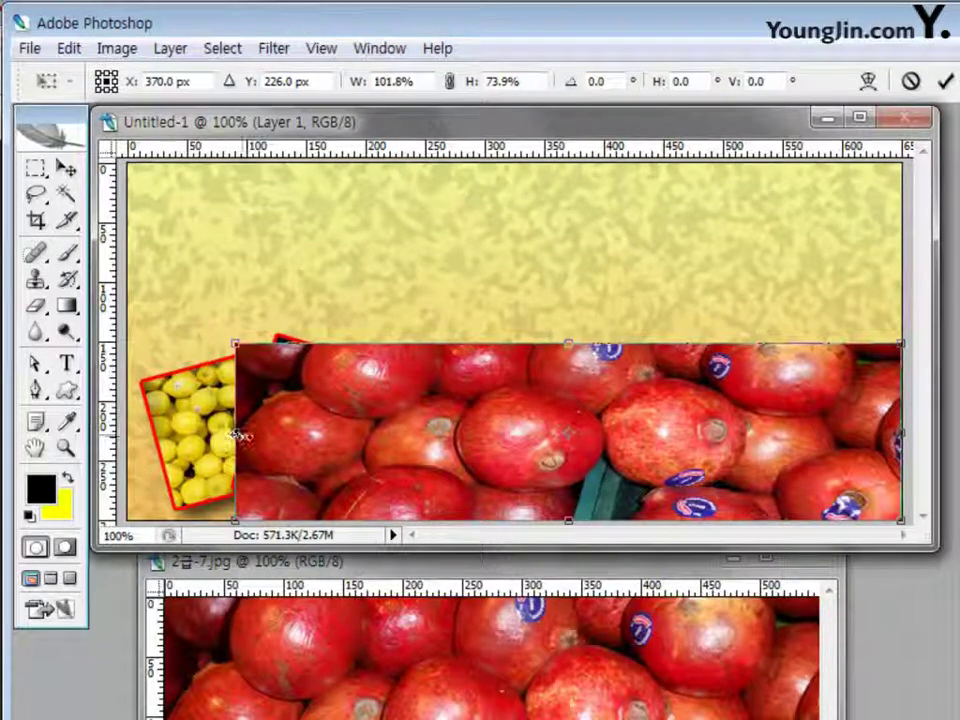
{"action": "left_click_drag", "start_coordinate": [238, 432], "coordinate": [246, 437]}
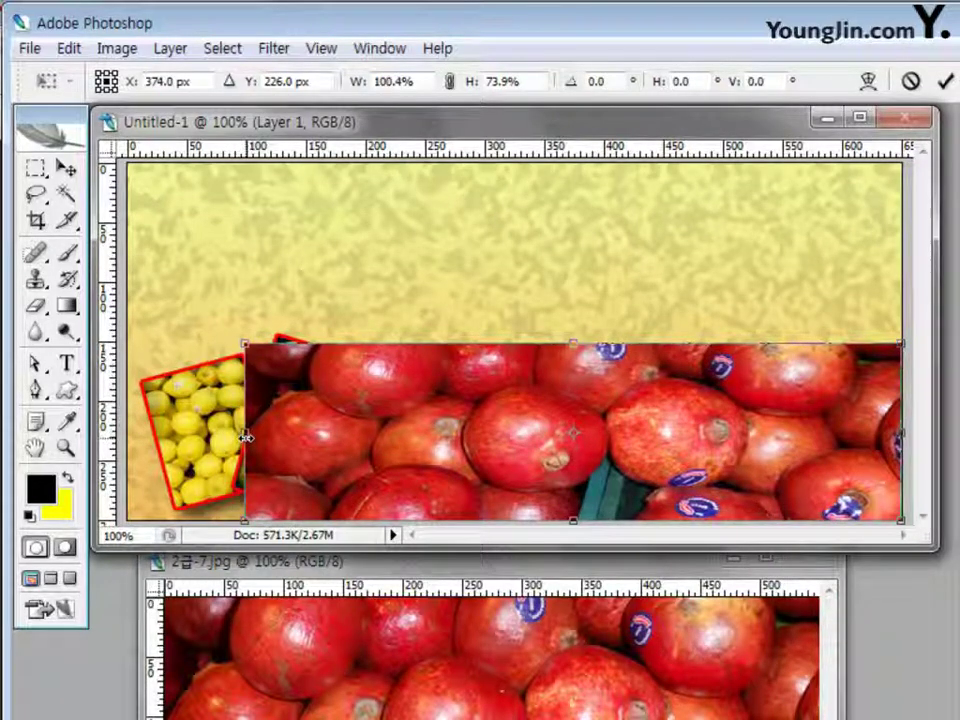
{"action": "double_click", "coordinate": [576, 447]}
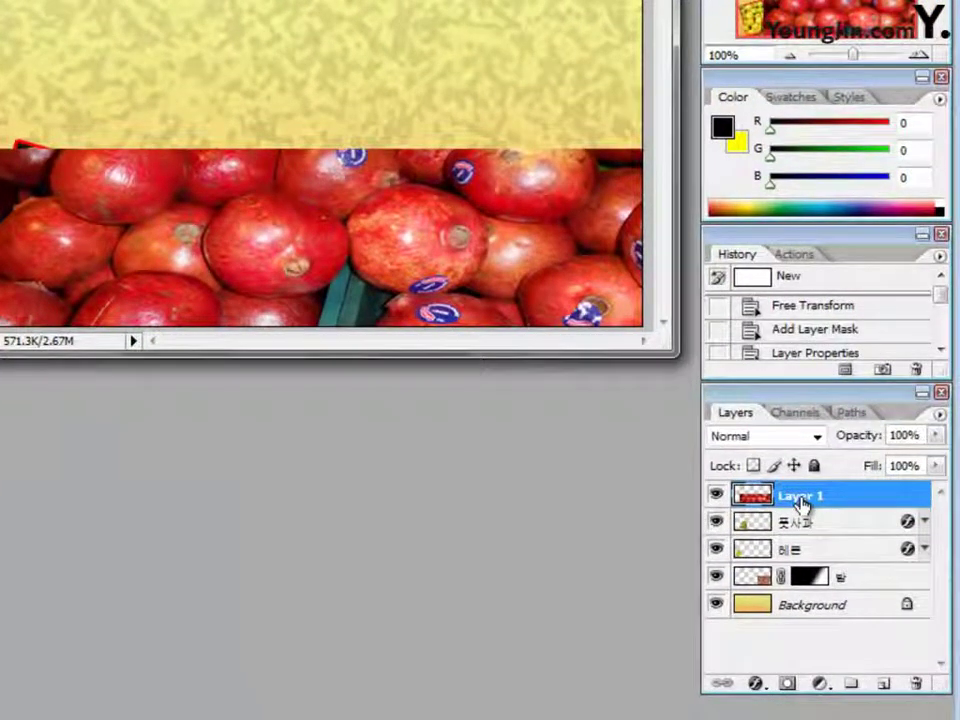
Step: Rename the red fruit layer as 사과
{"action": "double_click", "coordinate": [800, 497]}
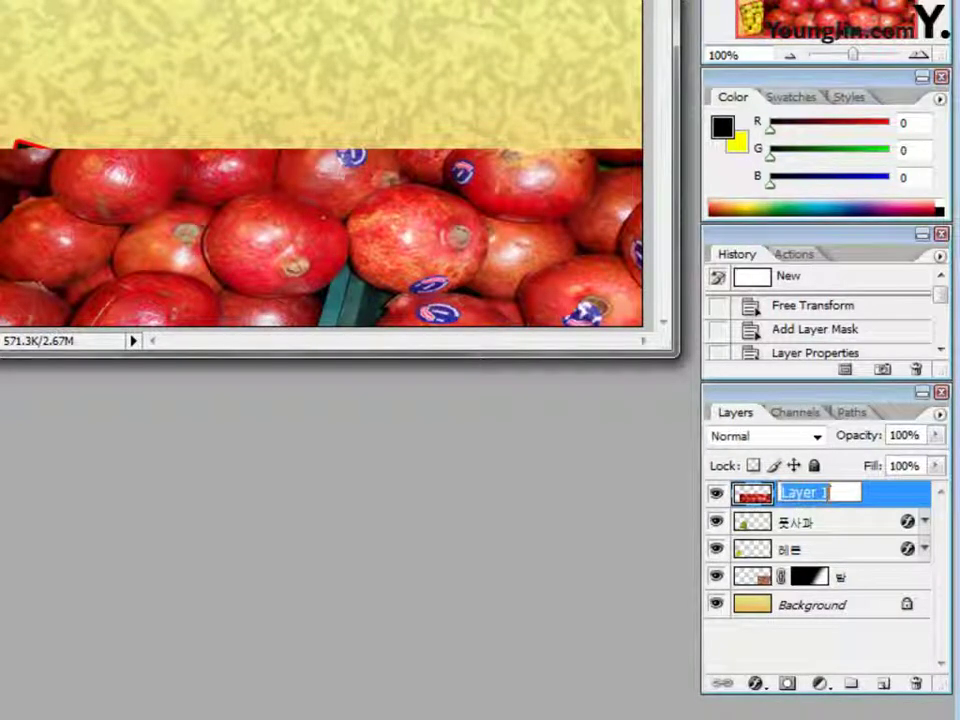
{"action": "type", "text": "사과"}
{"action": "key", "text": "Return"}
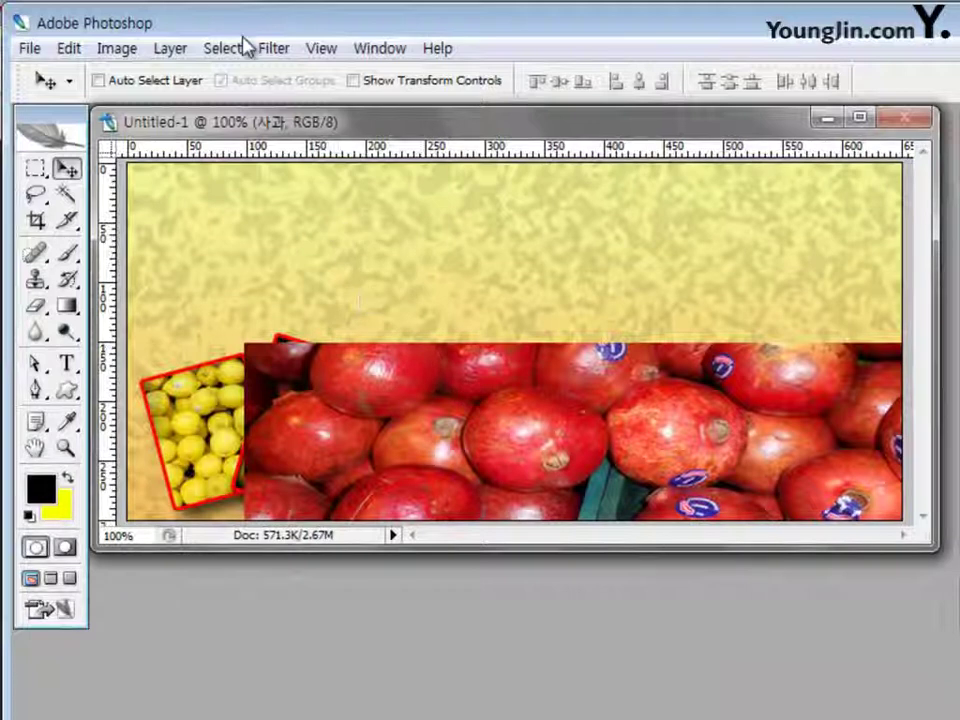
Step: Apply the Dry Brush filter to the 사과 layer
{"action": "left_click", "coordinate": [273, 48]}
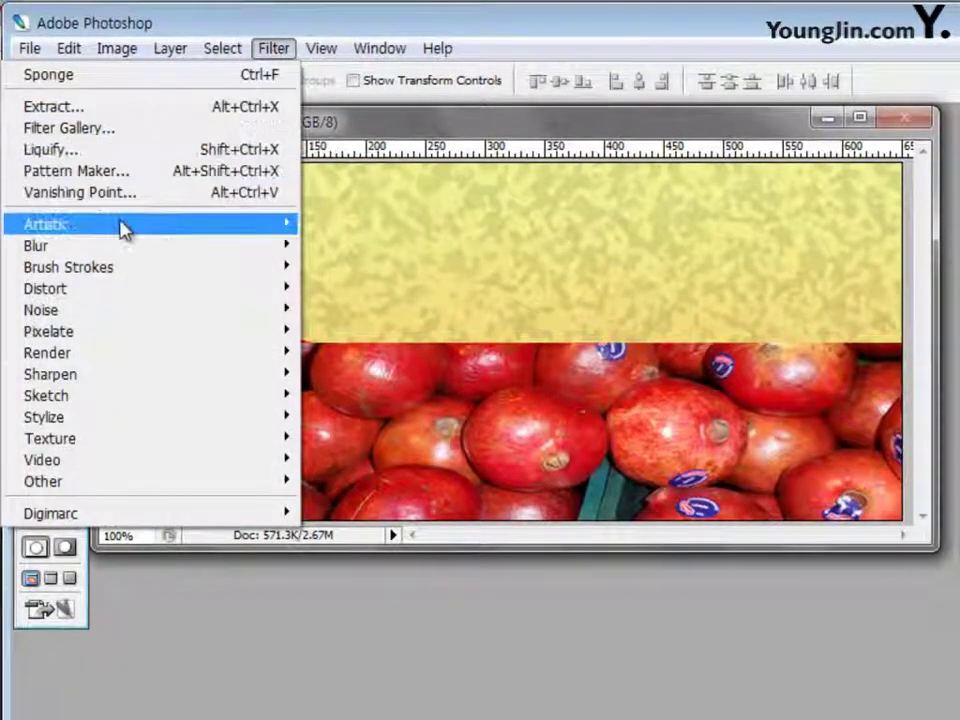
{"action": "mouse_move", "coordinate": [122, 227]}
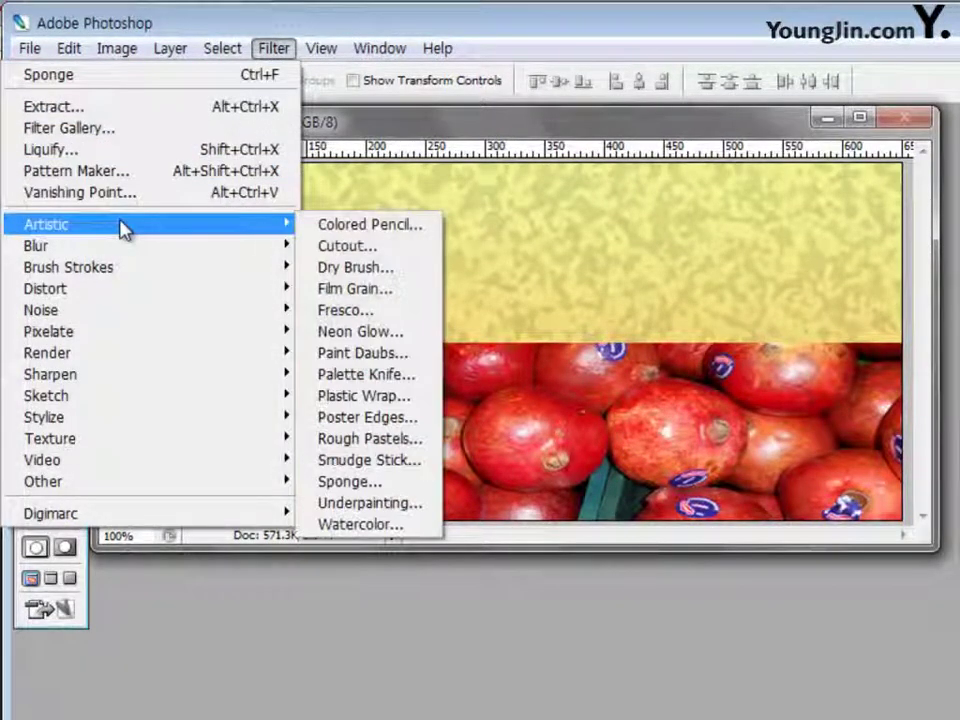
{"action": "left_click", "coordinate": [357, 270]}
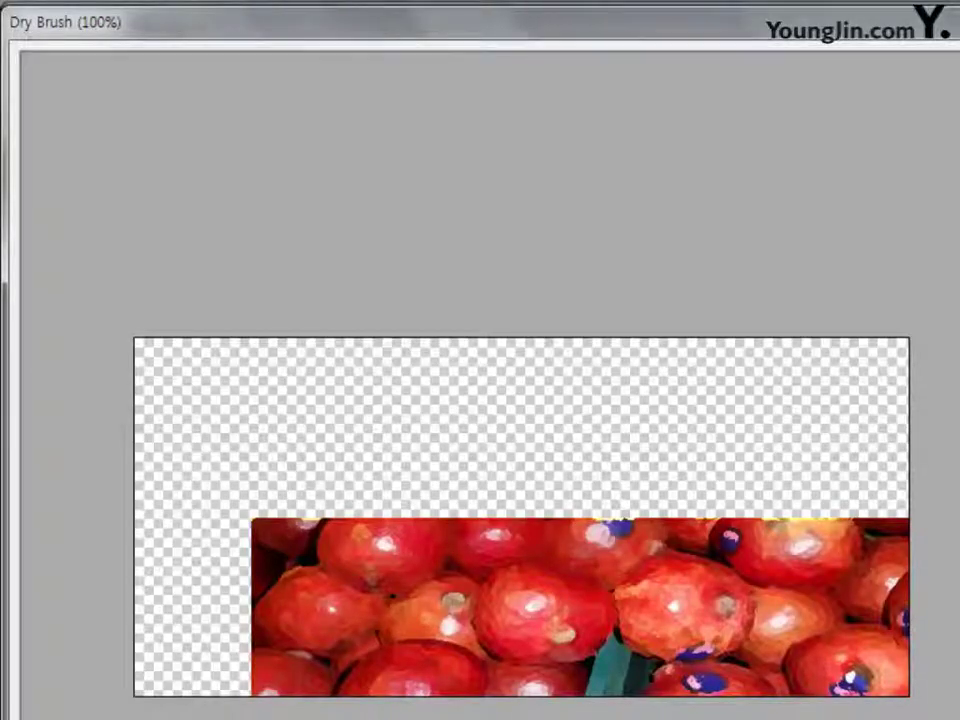
{"action": "key", "text": "Return"}
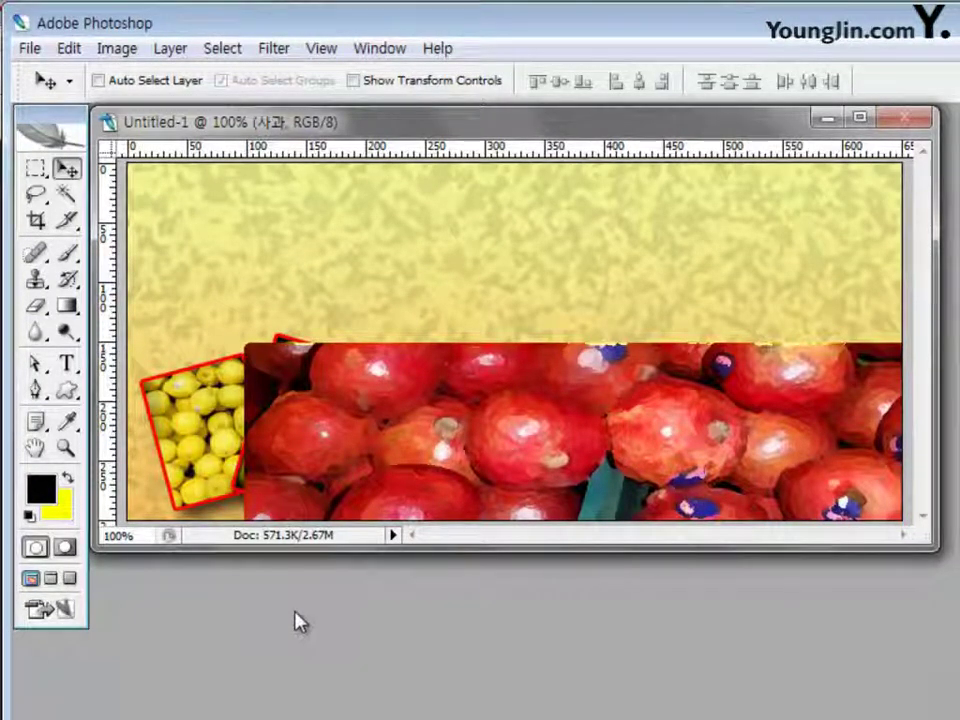
Step: Start a Pen path at the red fruit photo's lower-left corner, curving in a wave up to its top edge at about X 386 px
{"action": "left_click", "coordinate": [35, 391]}
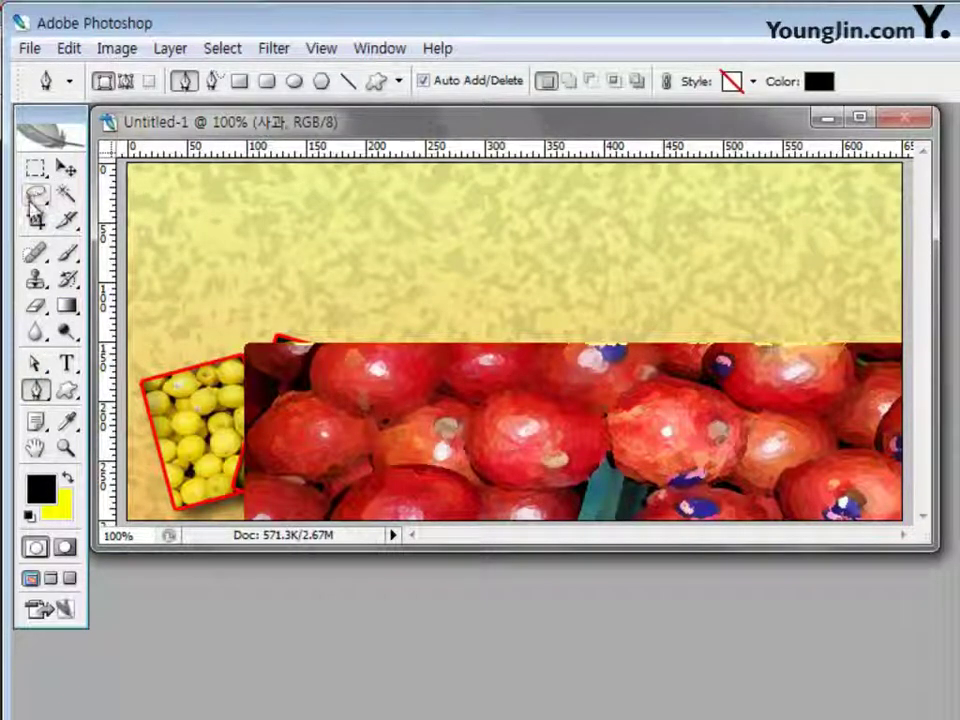
{"action": "left_click", "coordinate": [126, 82]}
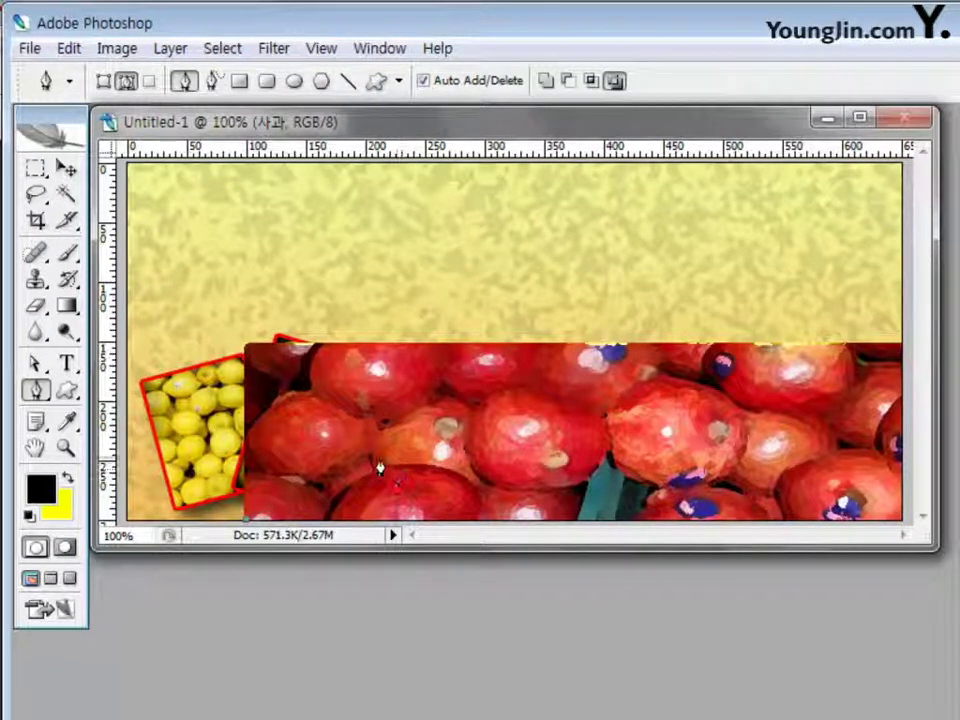
{"action": "left_click_drag", "start_coordinate": [386, 456], "coordinate": [490, 442]}
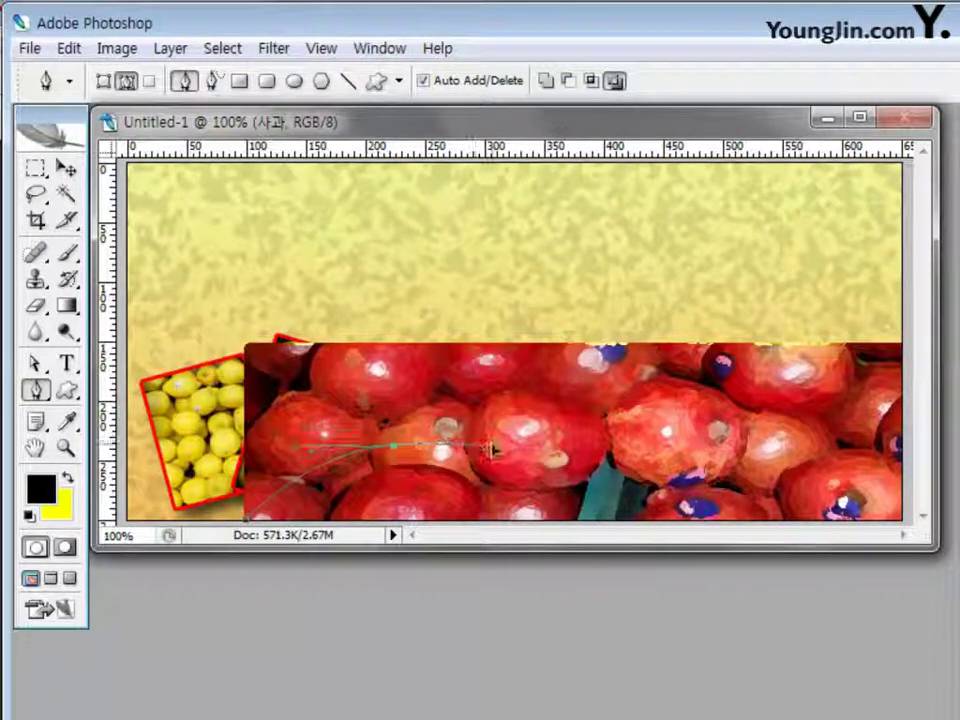
{"action": "left_click", "coordinate": [396, 449]}
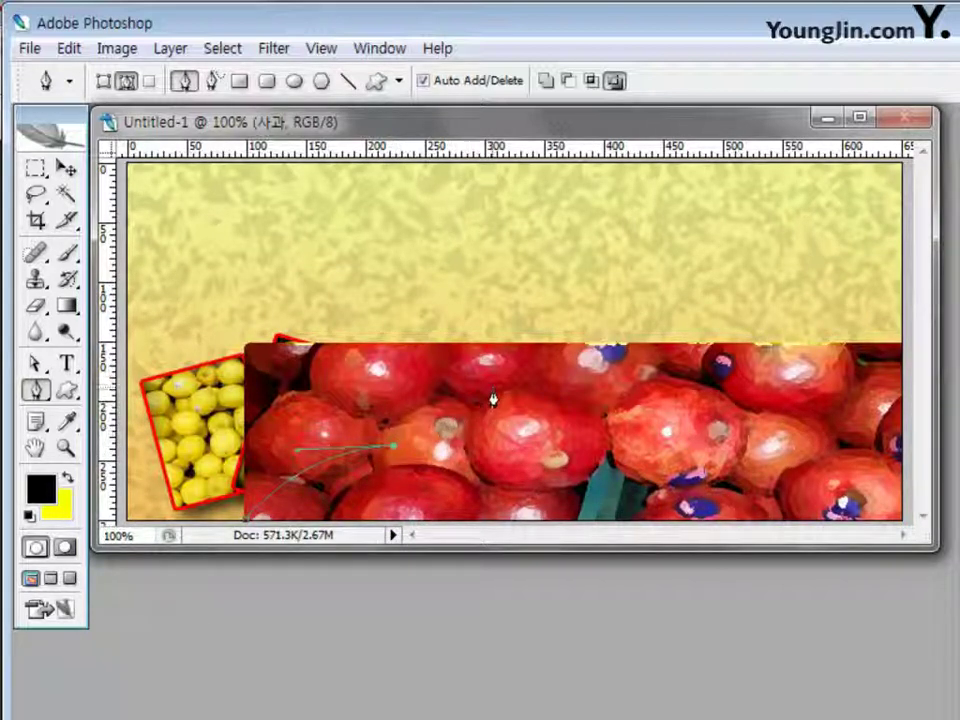
{"action": "left_click_drag", "start_coordinate": [491, 397], "coordinate": [537, 352]}
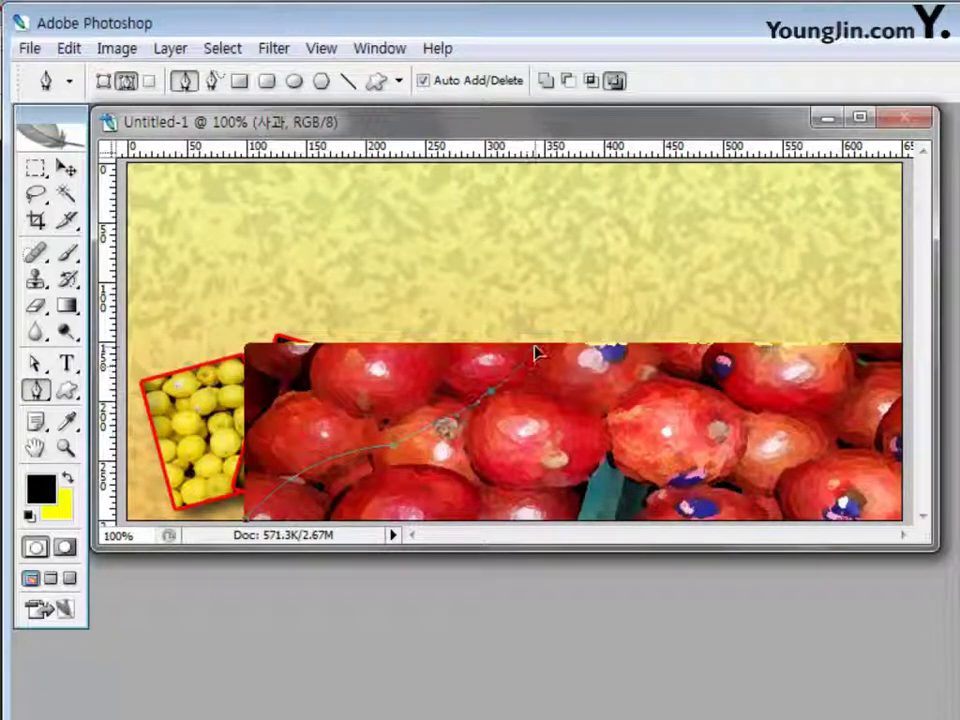
{"action": "left_click", "coordinate": [487, 397]}
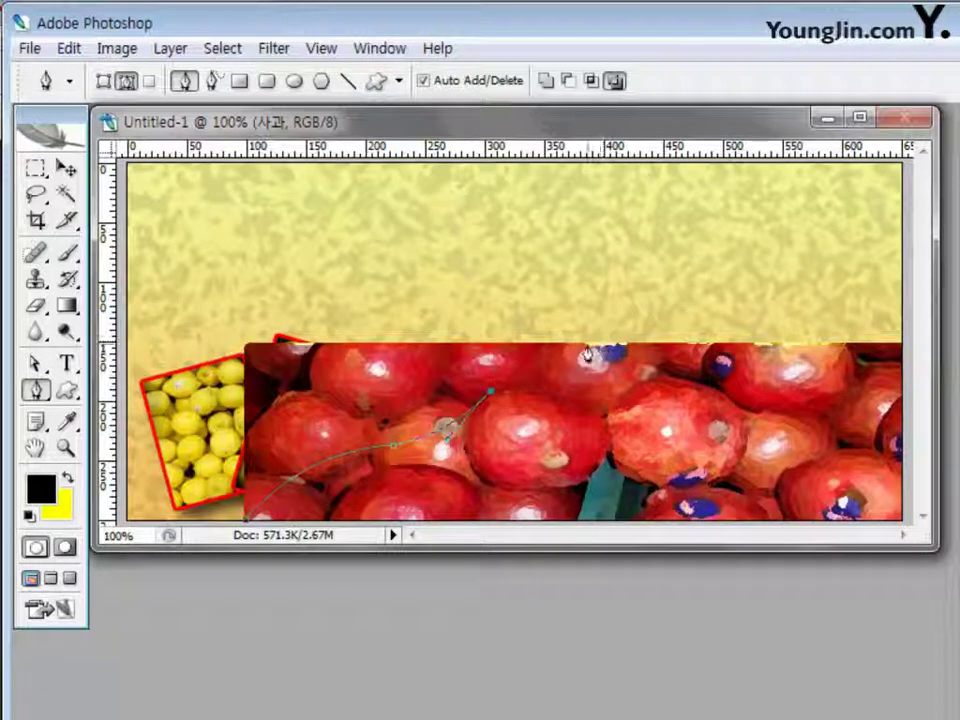
{"action": "left_click_drag", "start_coordinate": [586, 346], "coordinate": [655, 350]}
{"action": "left_click", "coordinate": [590, 348]}
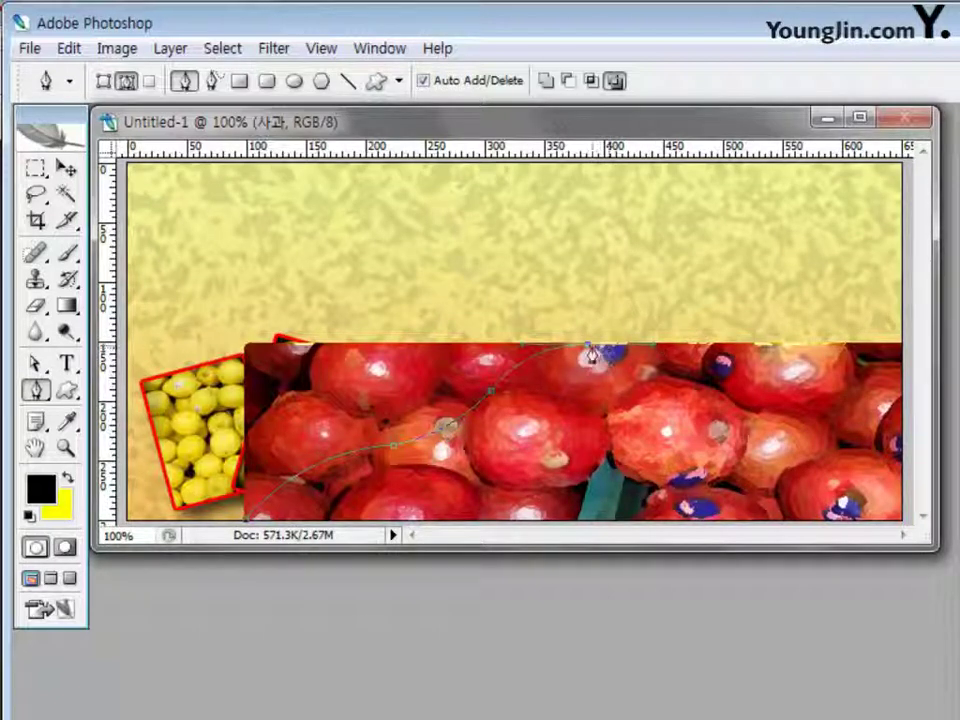
Step: Extend the path to the photo's upper-right corner, curve it back in a wave to the bottom edge, and close it at its starting point
{"action": "left_click", "coordinate": [902, 352]}
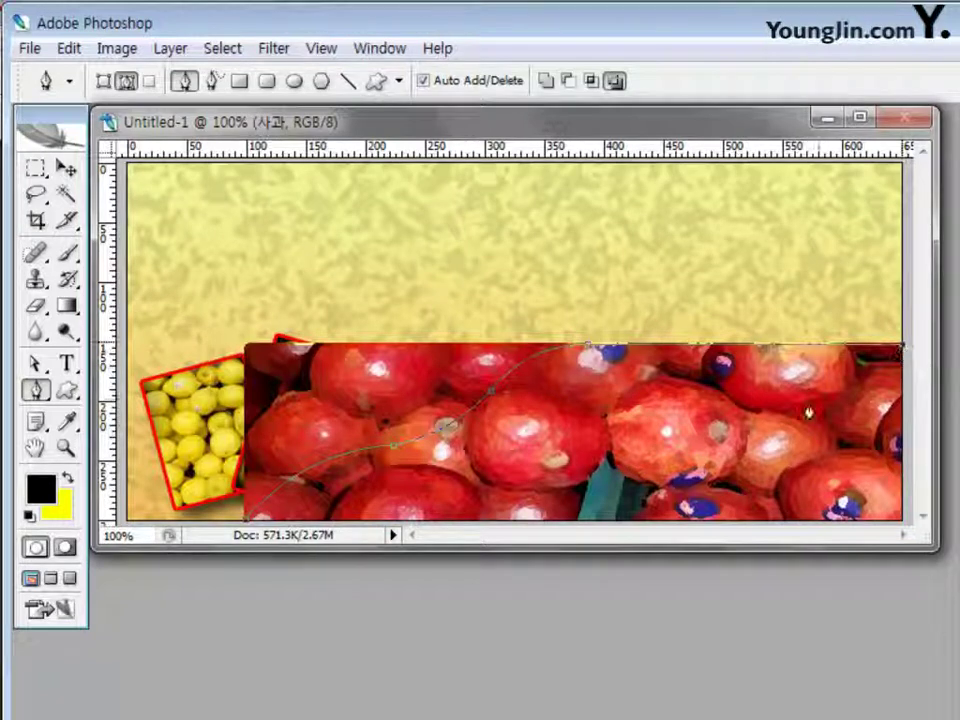
{"action": "left_click_drag", "start_coordinate": [788, 415], "coordinate": [706, 432]}
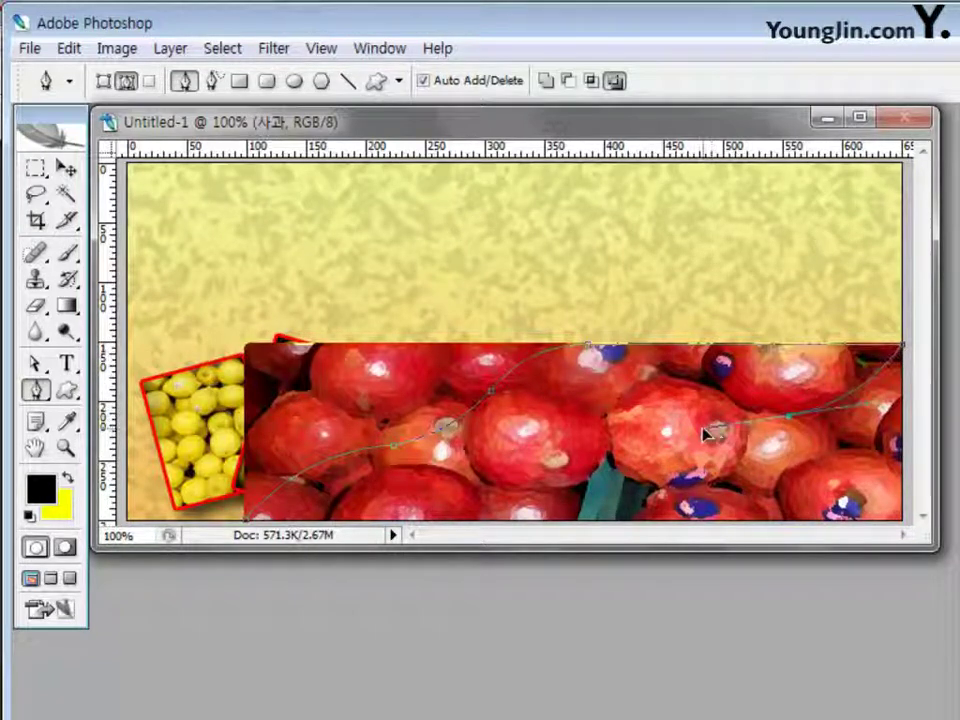
{"action": "left_click", "coordinate": [788, 416]}
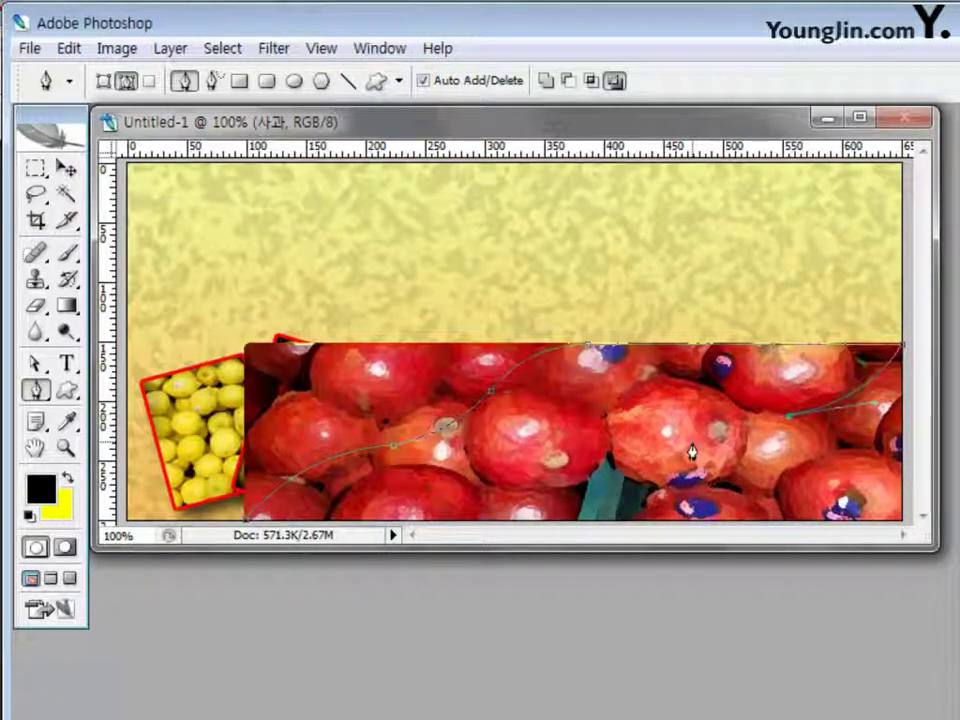
{"action": "left_click_drag", "start_coordinate": [632, 468], "coordinate": [597, 519]}
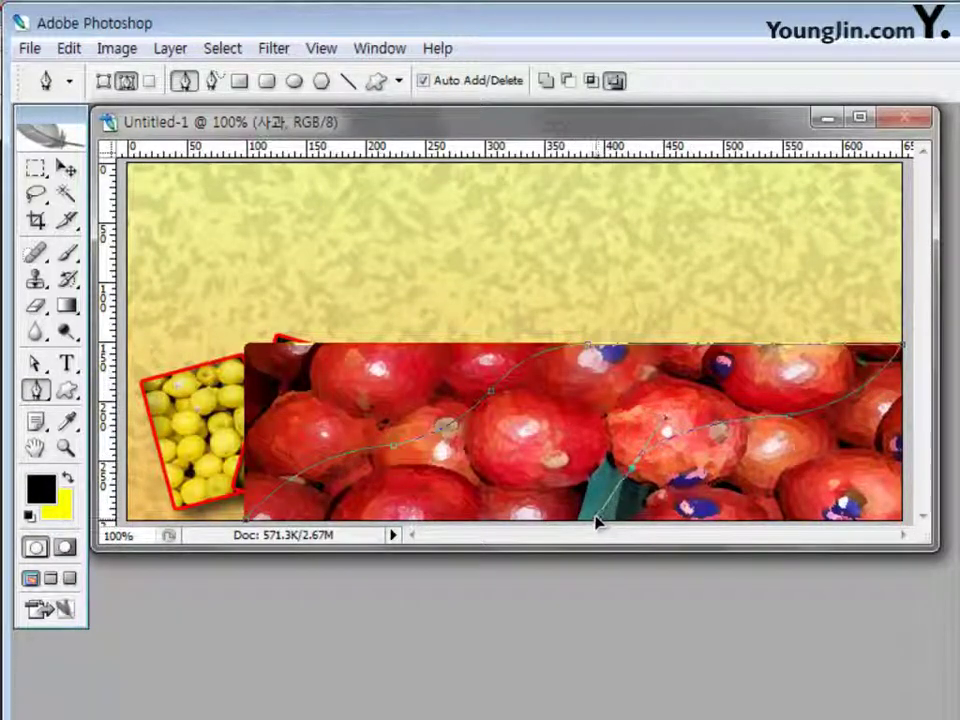
{"action": "left_click", "coordinate": [632, 472], "text": "alt"}
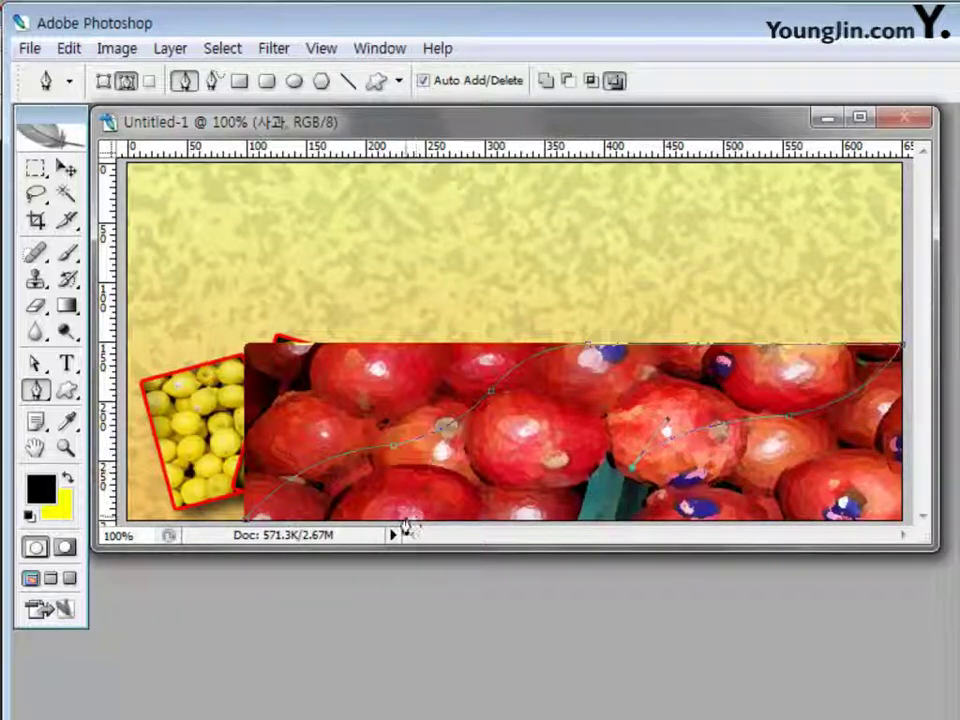
{"action": "left_click_drag", "start_coordinate": [403, 528], "coordinate": [212, 528]}
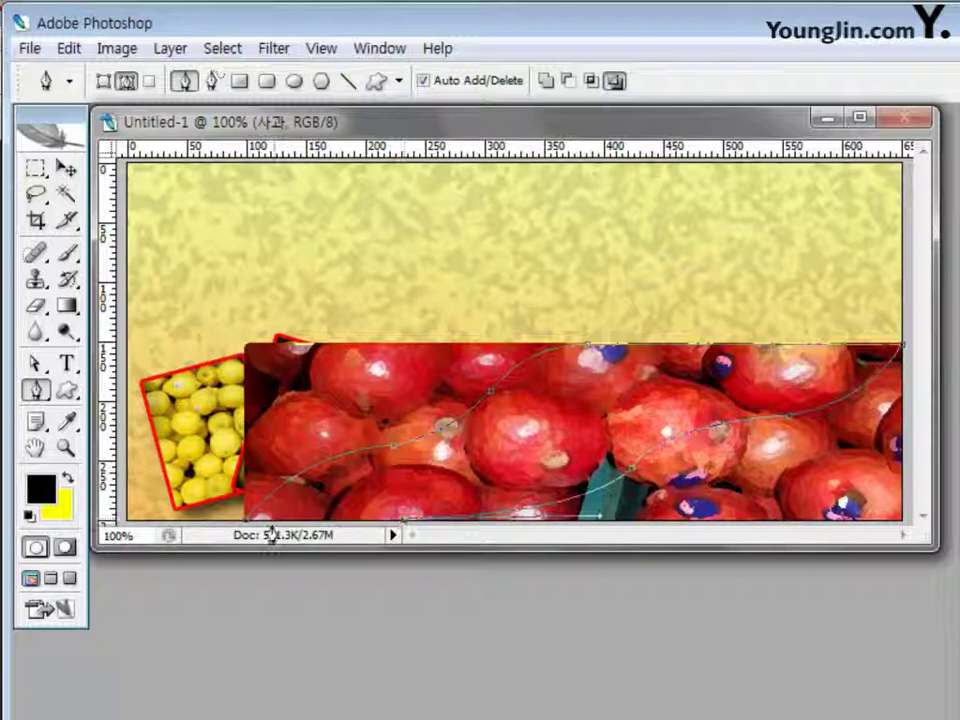
{"action": "left_click_drag", "start_coordinate": [245, 528], "coordinate": [165, 545]}
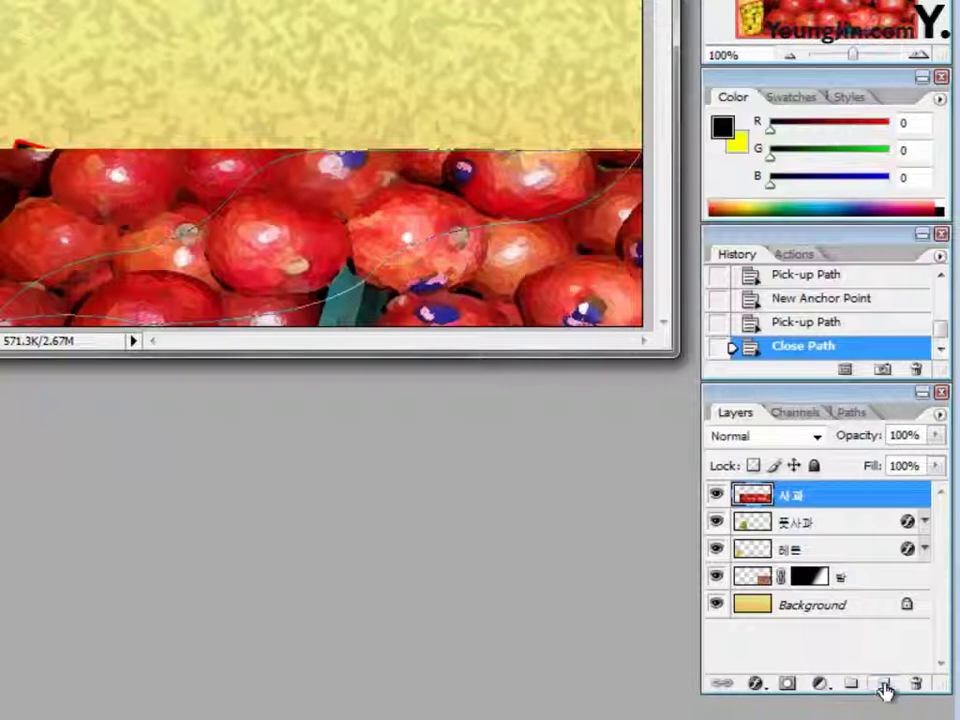
Step: Create a new empty layer and place it directly beneath the 사과 layer
{"action": "left_click", "coordinate": [884, 684]}
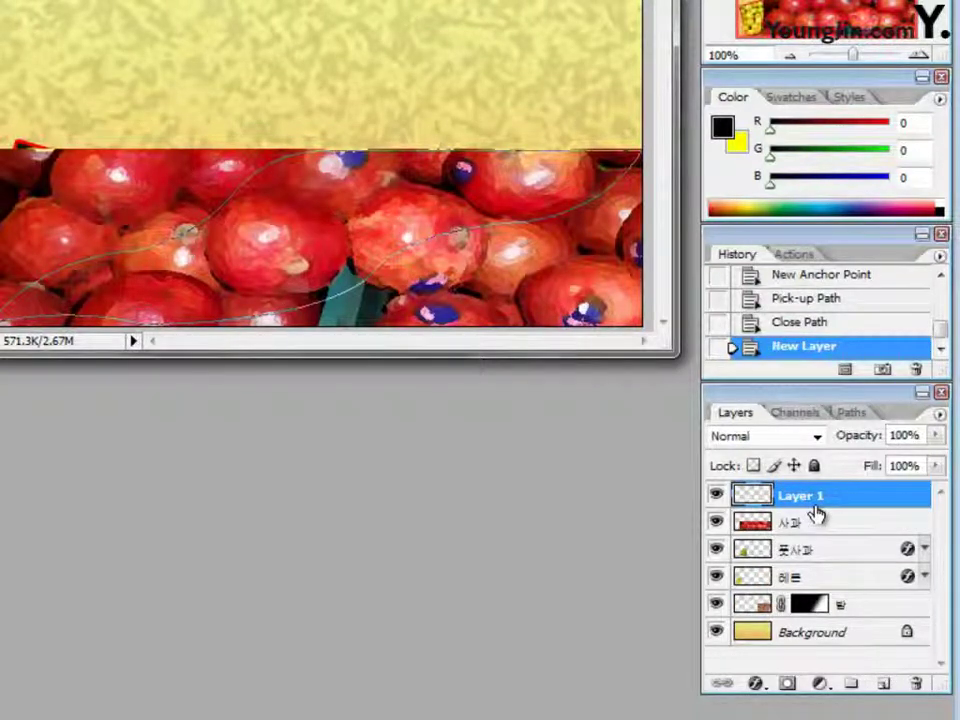
{"action": "left_click_drag", "start_coordinate": [817, 510], "coordinate": [849, 550]}
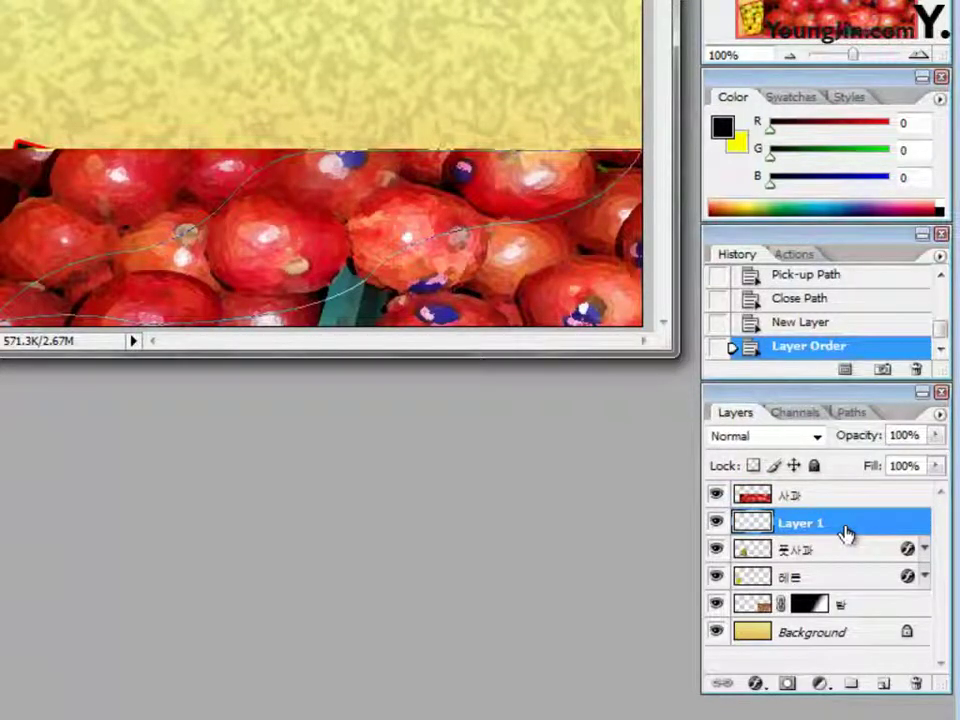
Step: Load the closed wave path as a selection and fill it with black on Layer 1
{"action": "left_click", "coordinate": [851, 412]}
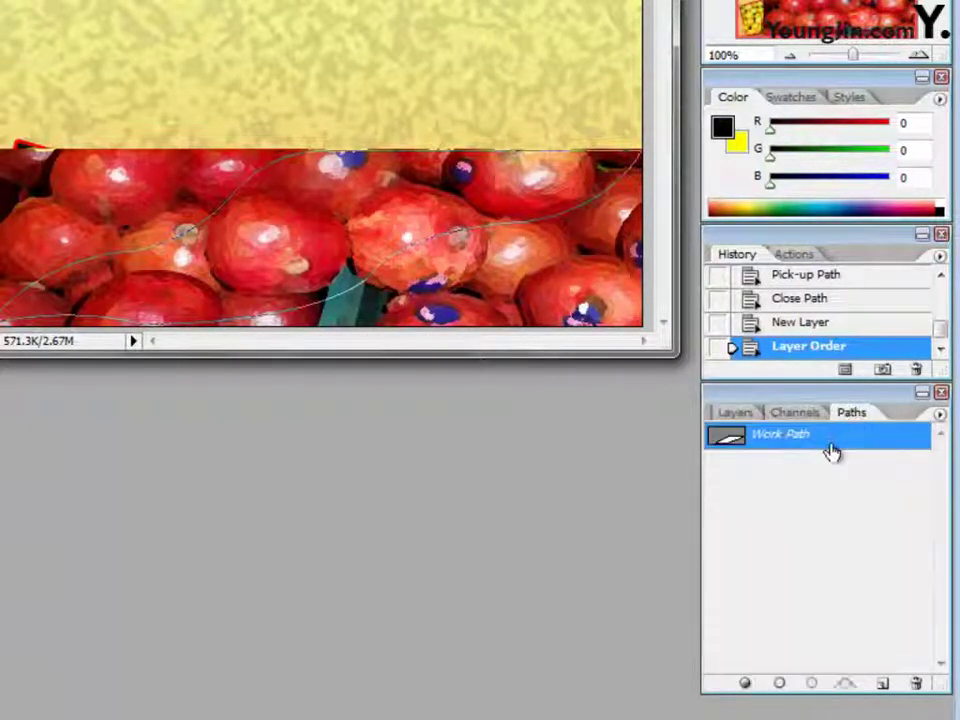
{"action": "key", "text": "ctrl+Return"}
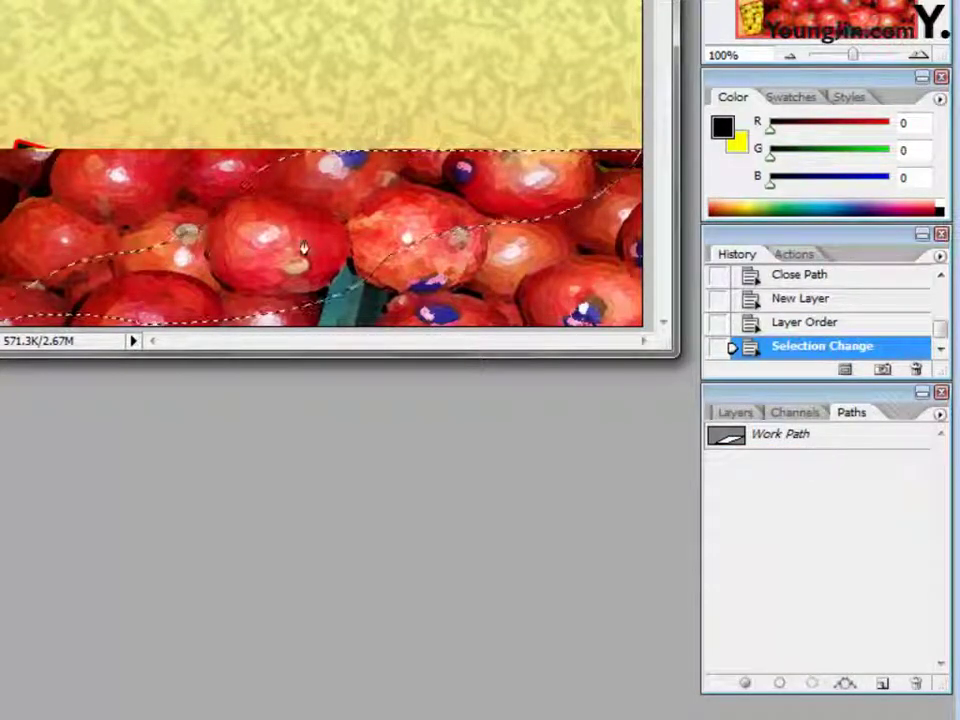
{"action": "left_click", "coordinate": [730, 414]}
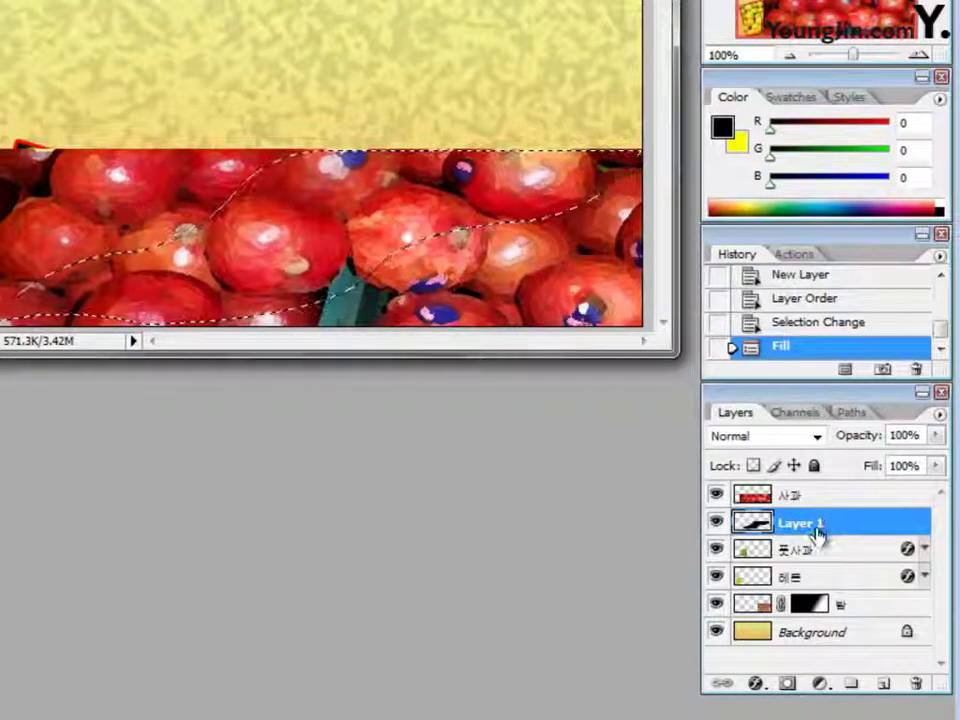
Step: Rename the black wave layer 펜작업, clip the 사과 layer to its shape, and deselect
{"action": "double_click", "coordinate": [812, 524]}
{"action": "type", "text": "펜작ㅇ"}
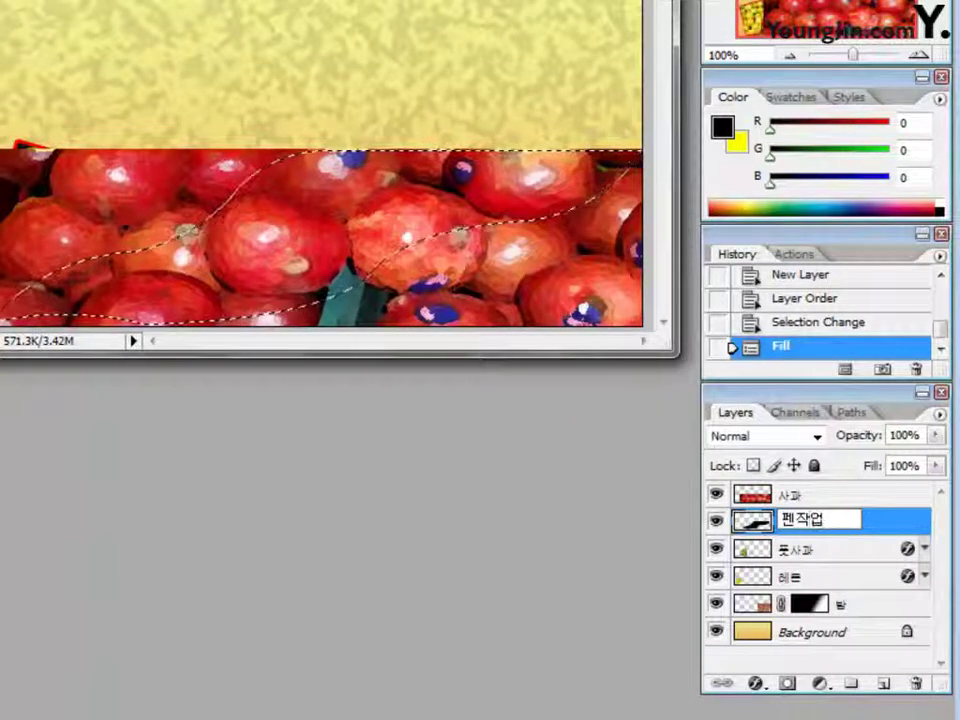
{"action": "key", "text": "Return"}
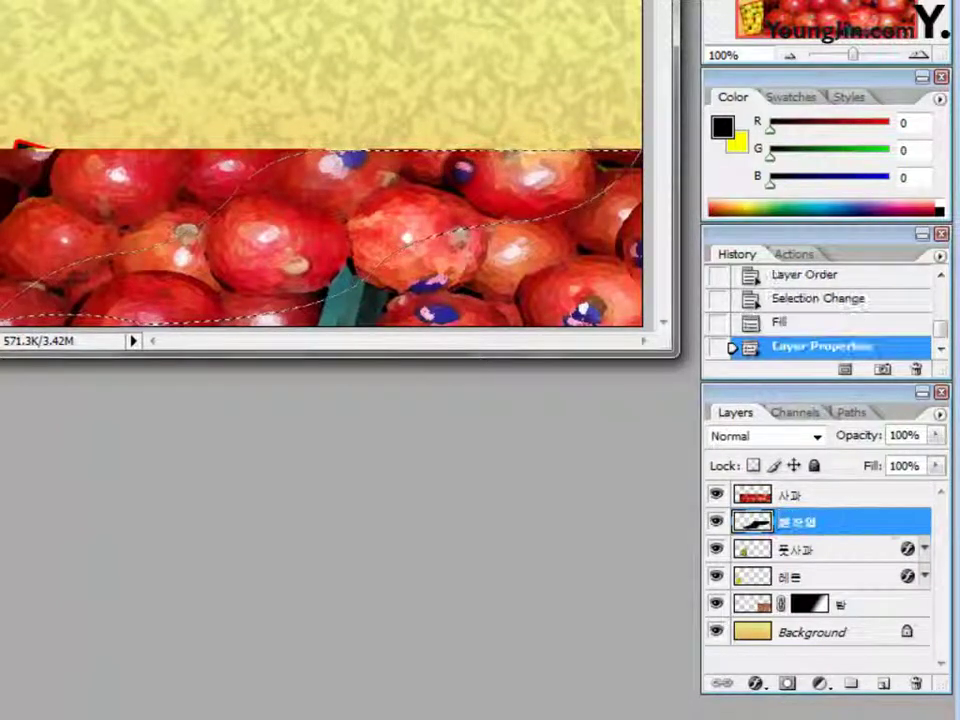
{"action": "left_click", "coordinate": [845, 509], "text": "alt"}
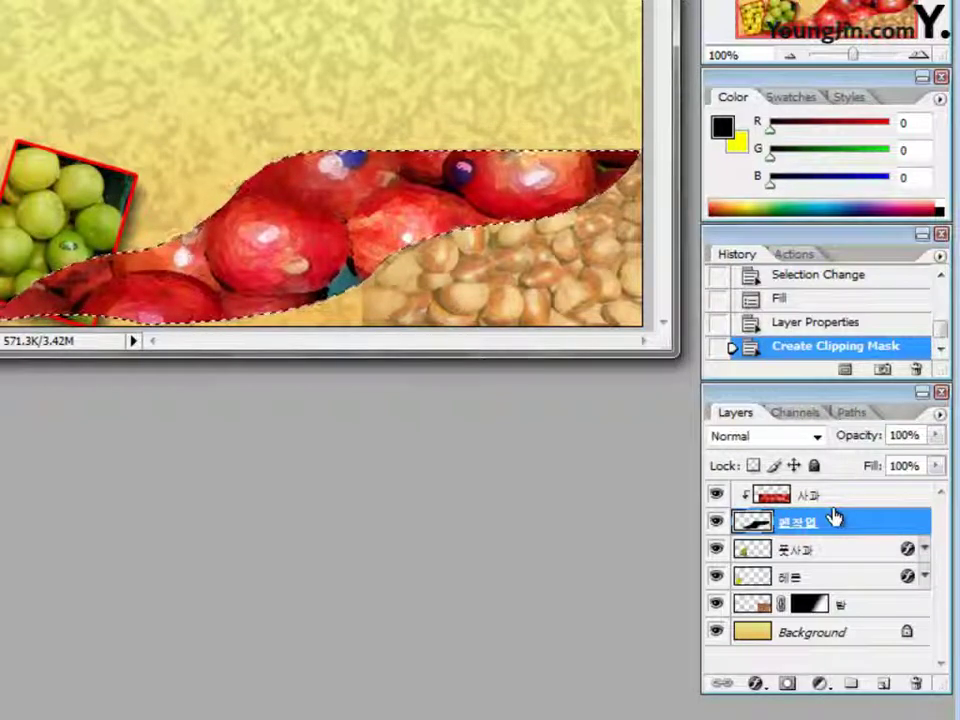
{"action": "key", "text": "ctrl+d"}
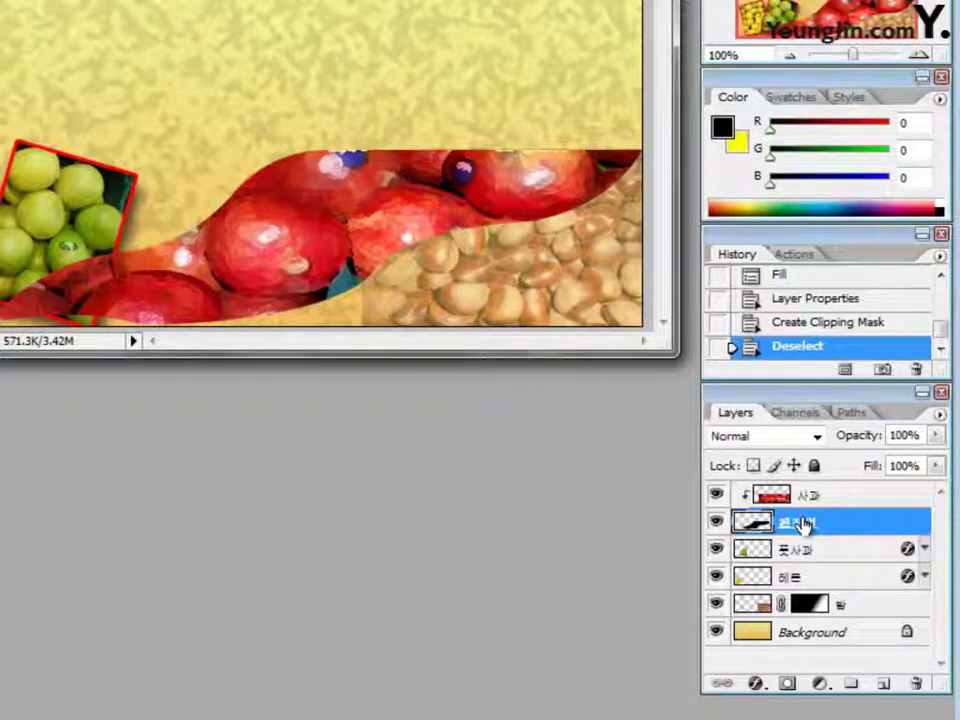
Step: Add a 5 px outside Stroke in colour #9999ff to the 펜작업 layer
{"action": "left_click", "coordinate": [757, 685]}
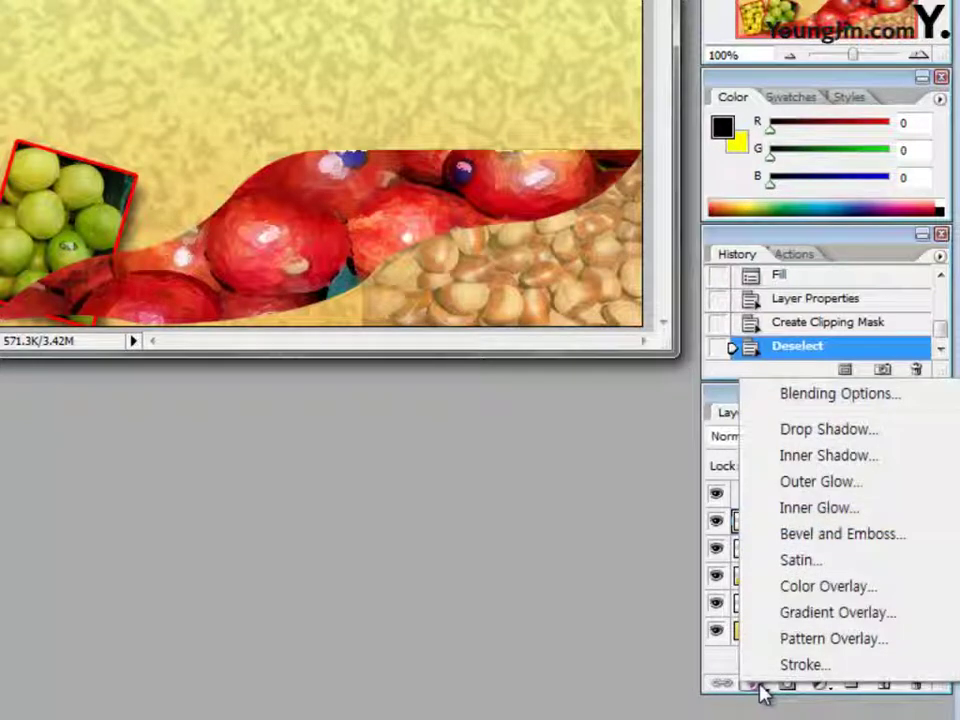
{"action": "left_click", "coordinate": [800, 664]}
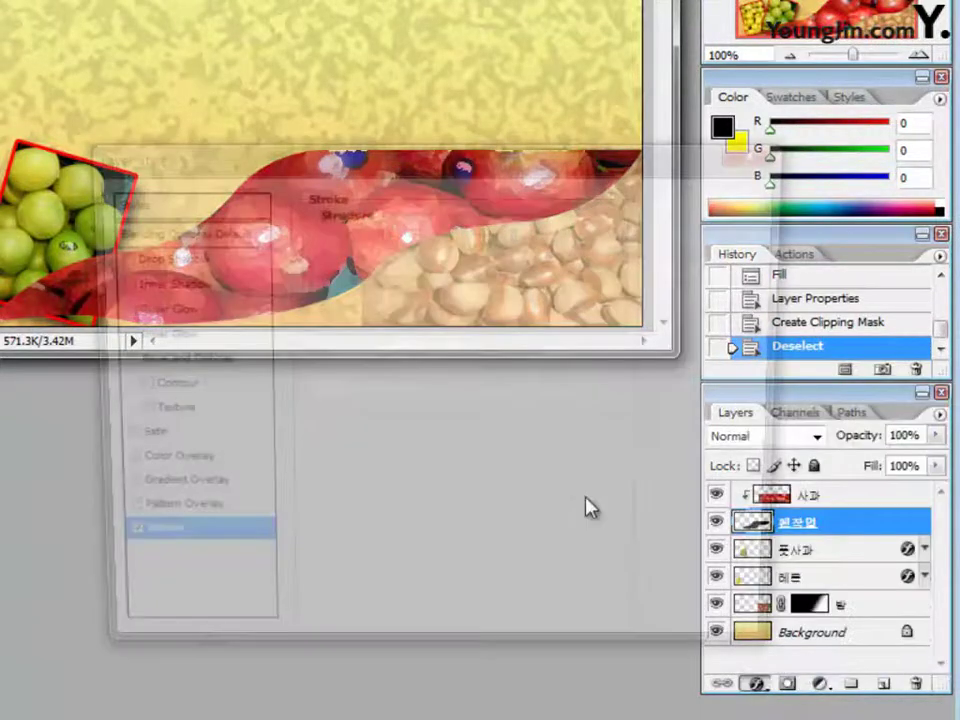
{"action": "left_click", "coordinate": [529, 231]}
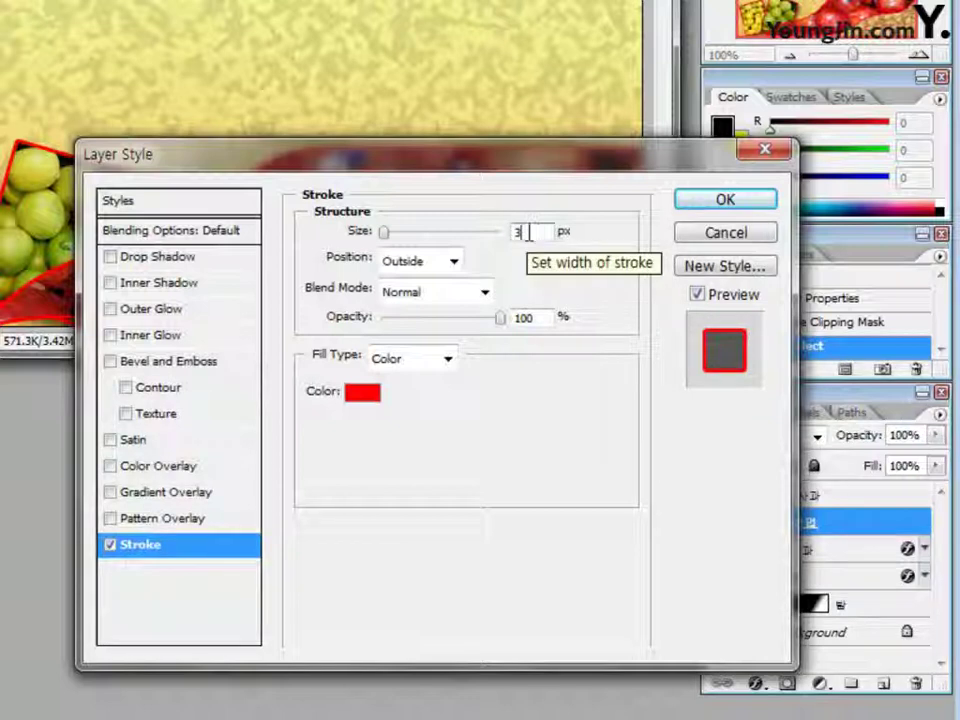
{"action": "key", "text": "BackSpace"}
{"action": "type", "text": "5"}
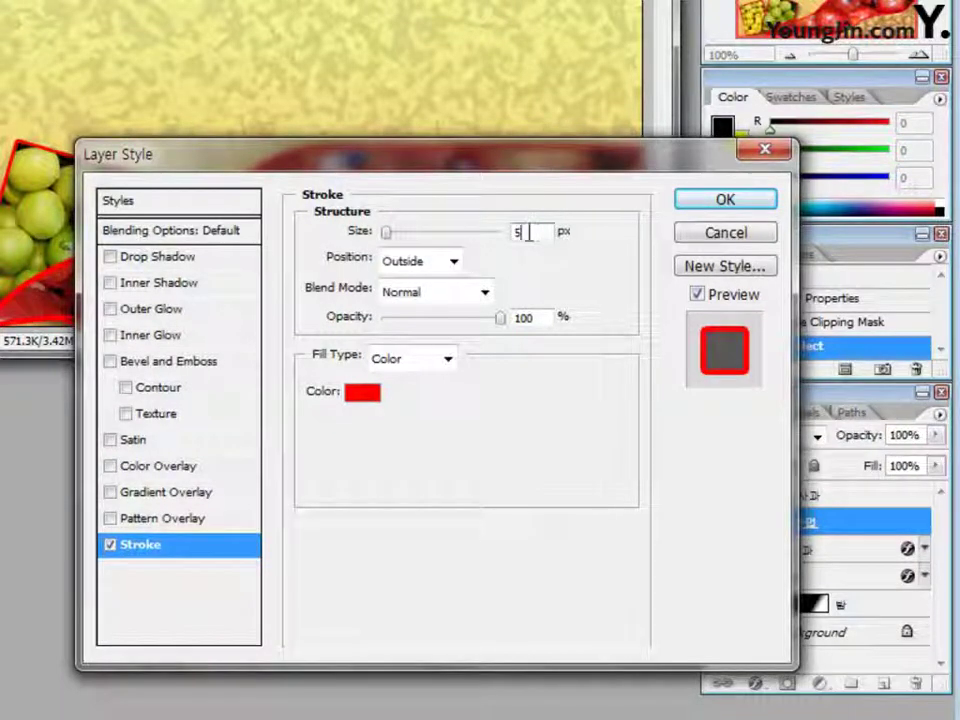
{"action": "left_click", "coordinate": [366, 393]}
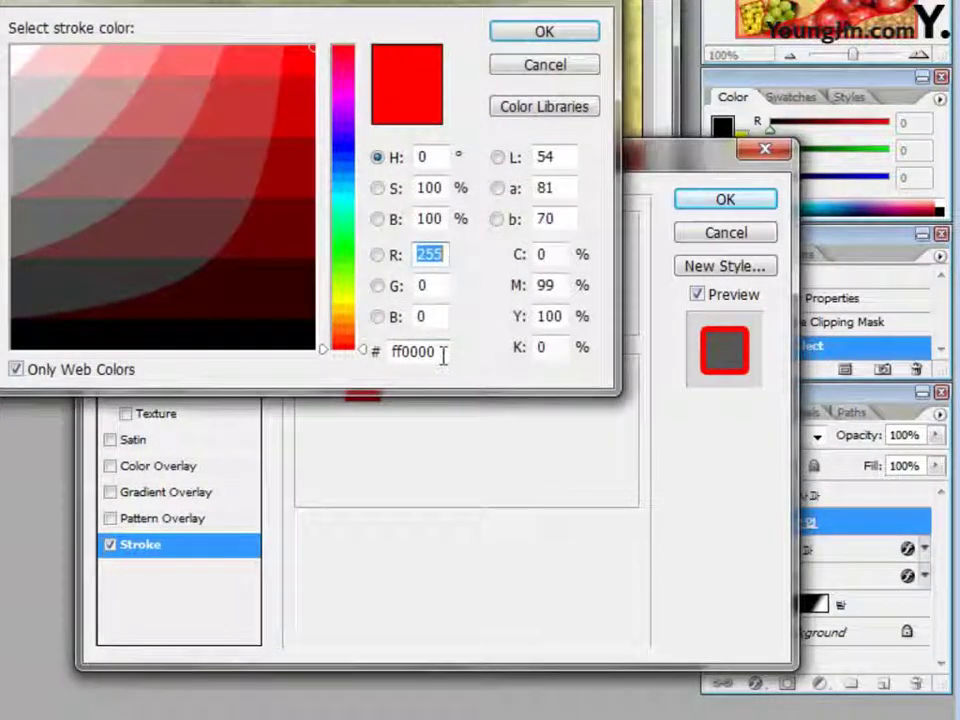
{"action": "left_click", "coordinate": [443, 355]}
{"action": "type", "text": "9999"}
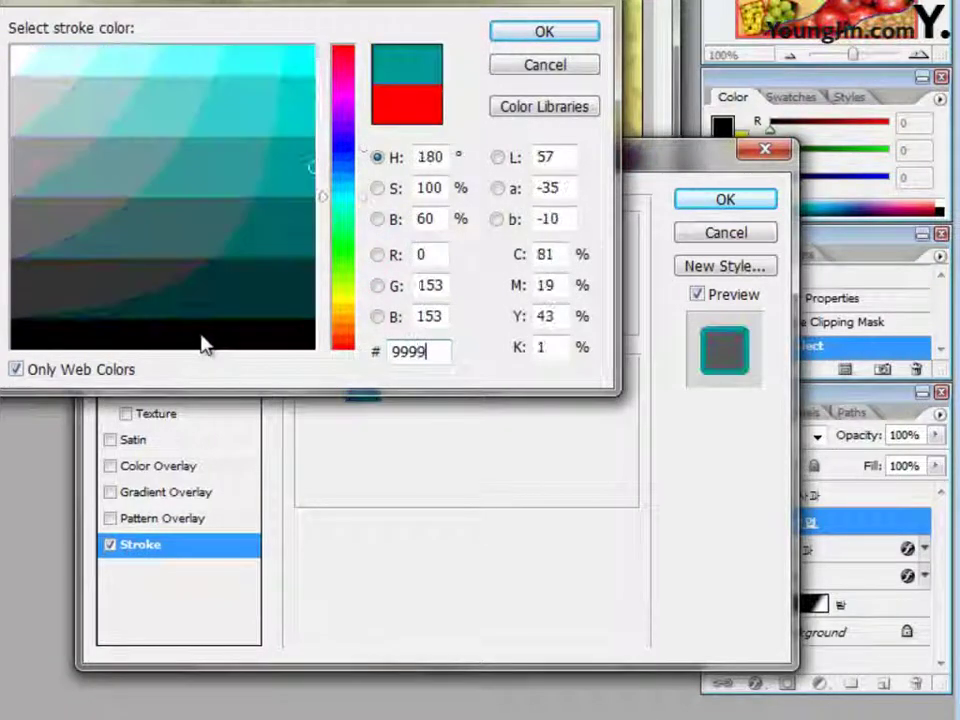
{"action": "type", "text": "9f"}
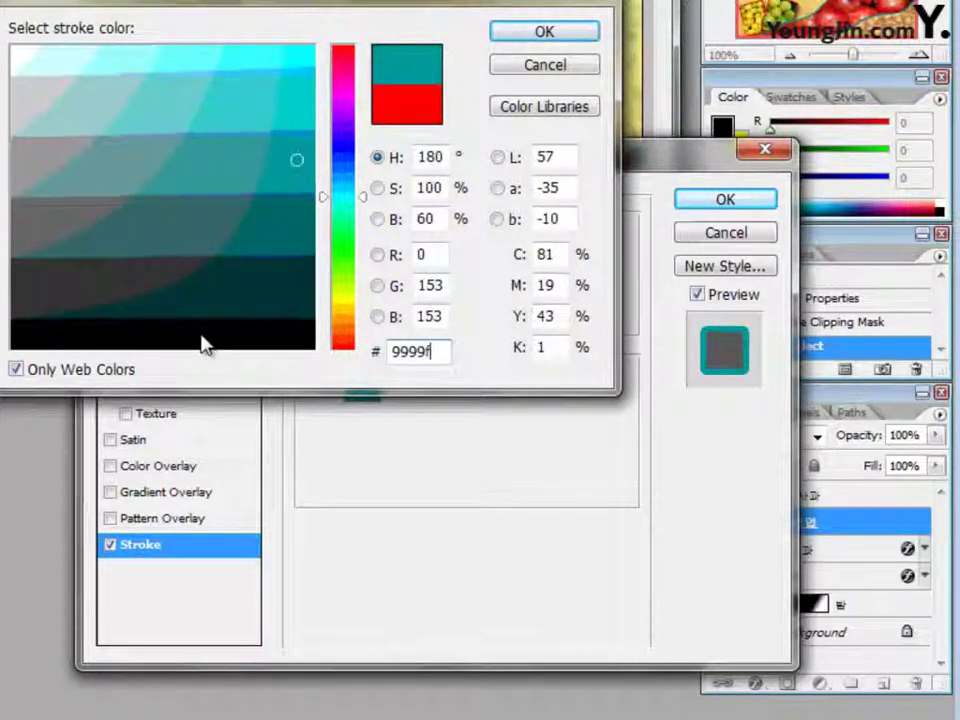
{"action": "type", "text": "f"}
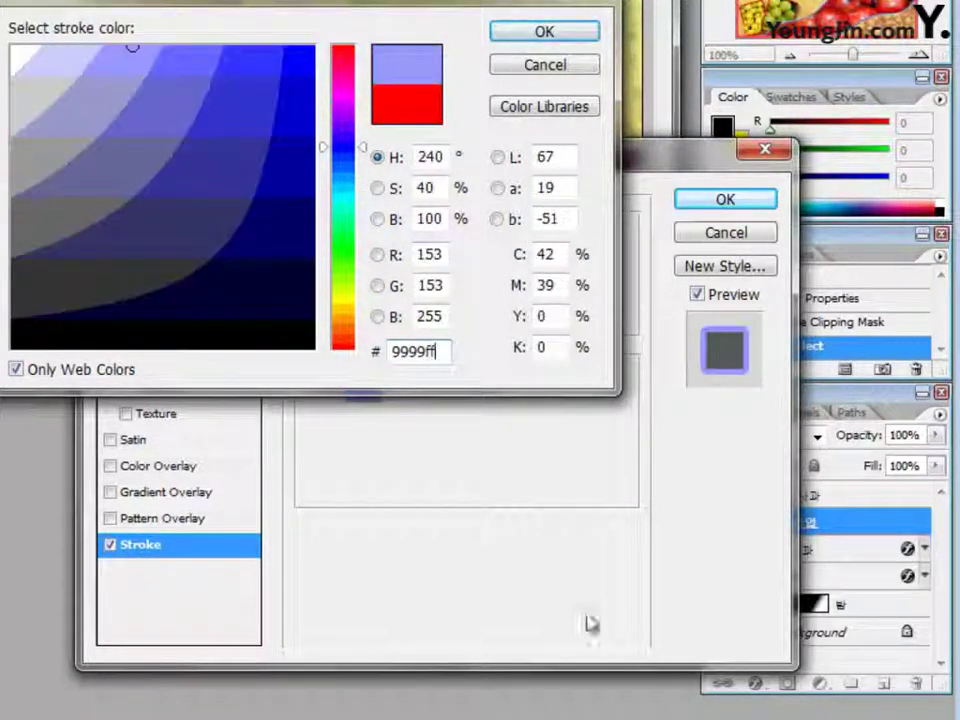
{"action": "left_click", "coordinate": [564, 38]}
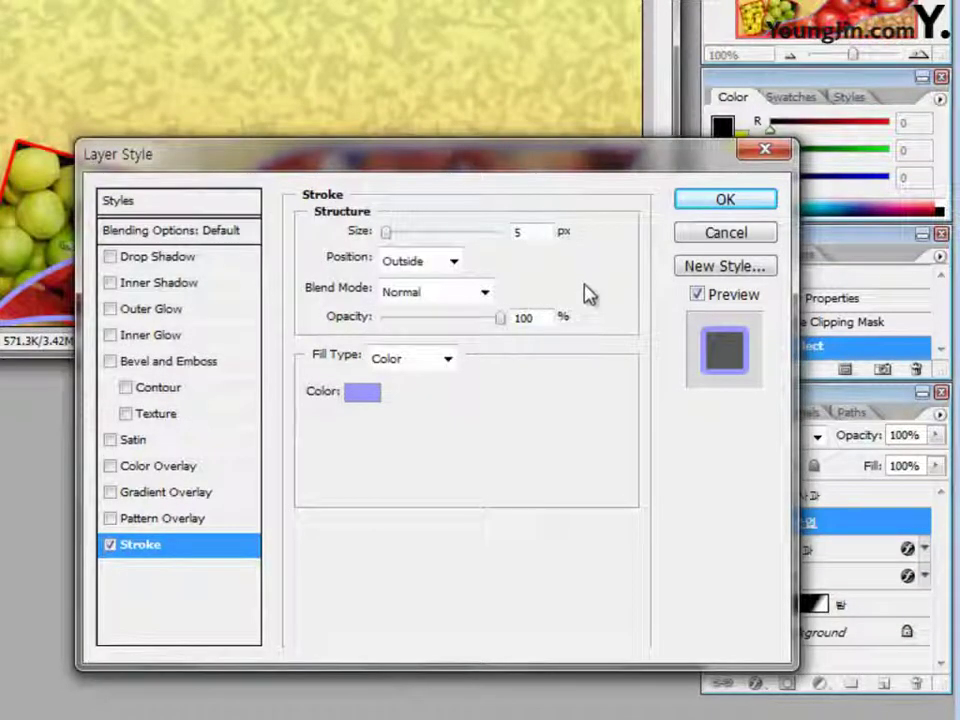
Step: Add an Inner Shadow with the default settings to the 펜작업 layer and apply the layer style
{"action": "left_click", "coordinate": [157, 285]}
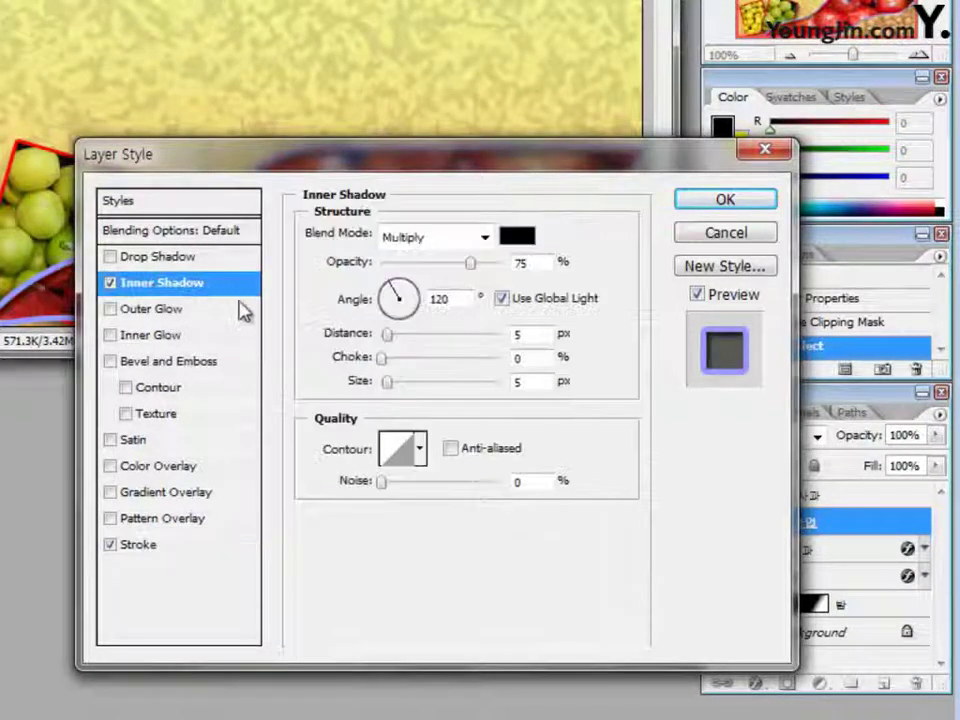
{"action": "left_click_drag", "start_coordinate": [379, 156], "coordinate": [341, 242]}
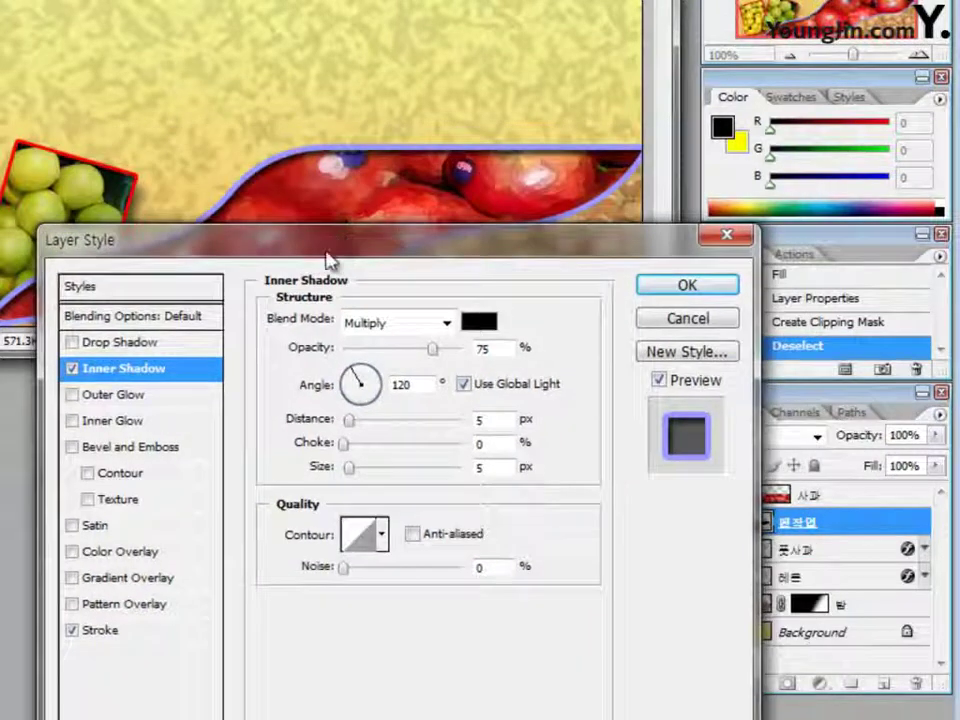
{"action": "left_click", "coordinate": [688, 286]}
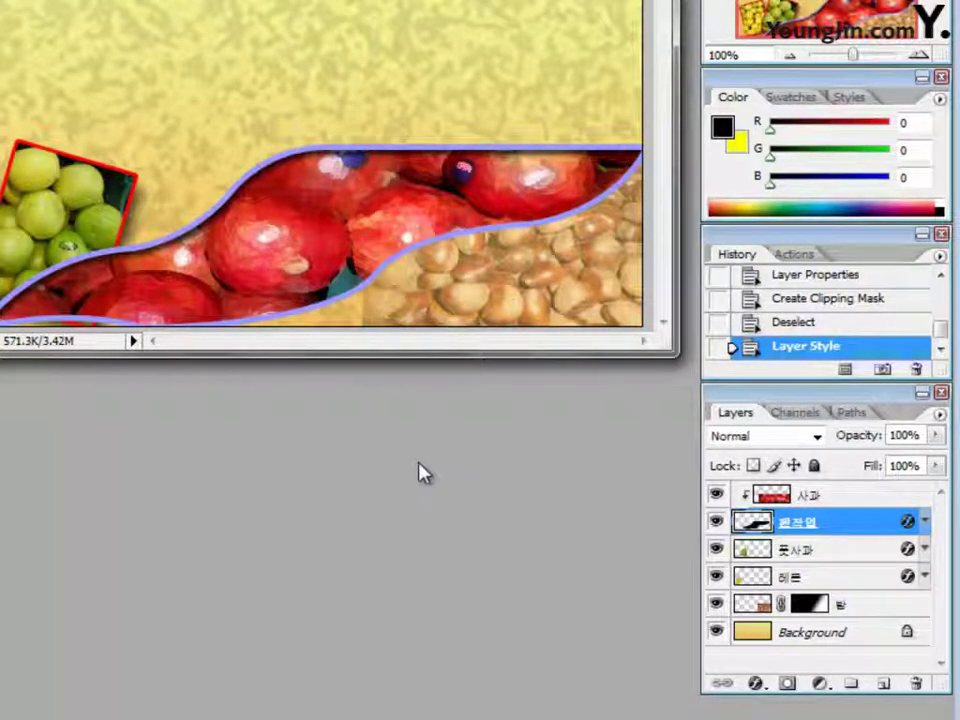
Step: Draw a #3333ff check mark custom shape layer about 25 px wide above the wave, at about X 420 px, Y 70 px
{"action": "left_click", "coordinate": [850, 500]}
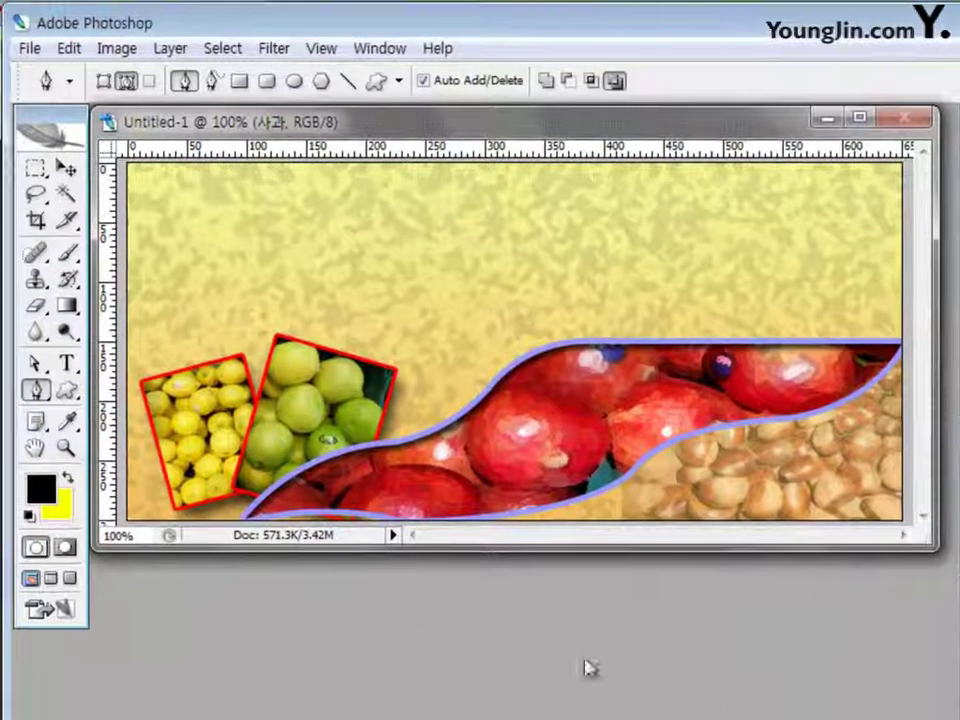
{"action": "left_click", "coordinate": [66, 391]}
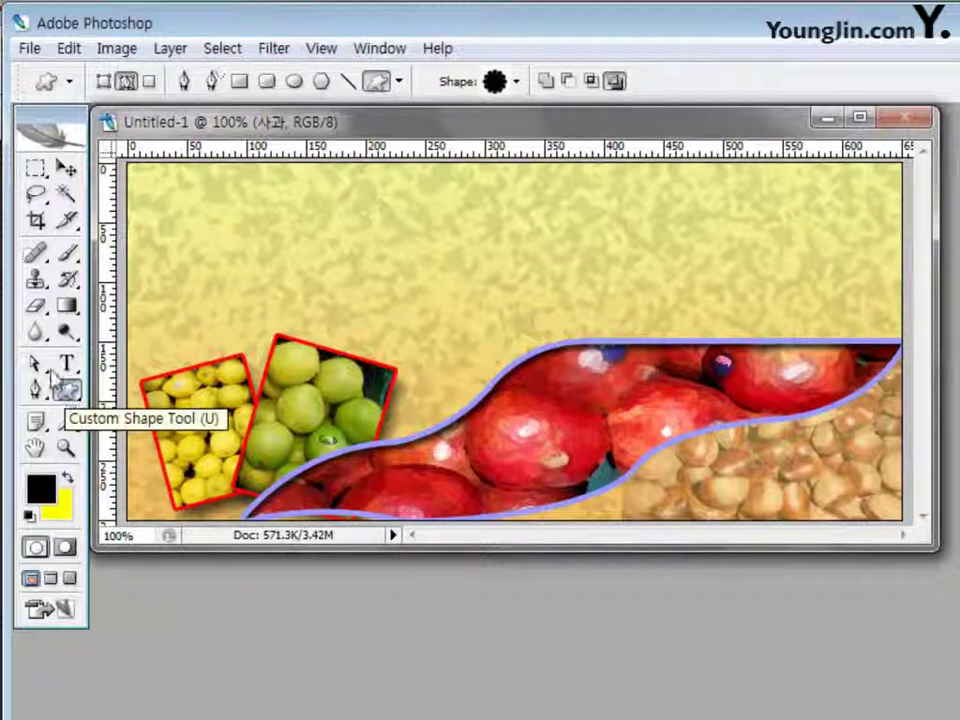
{"action": "left_click", "coordinate": [103, 82]}
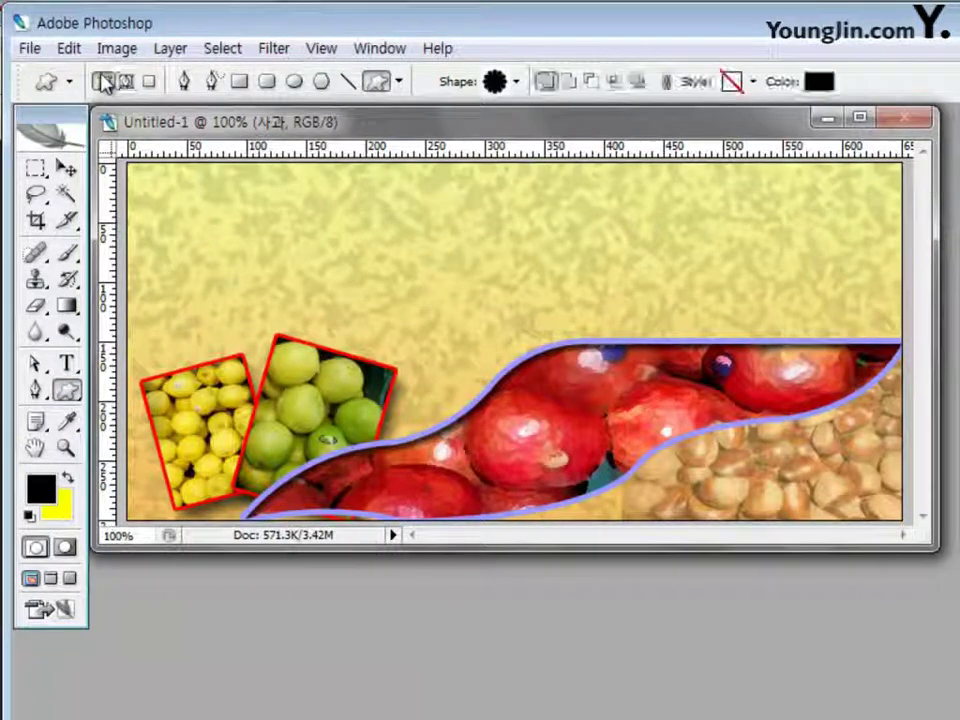
{"action": "left_click", "coordinate": [517, 84]}
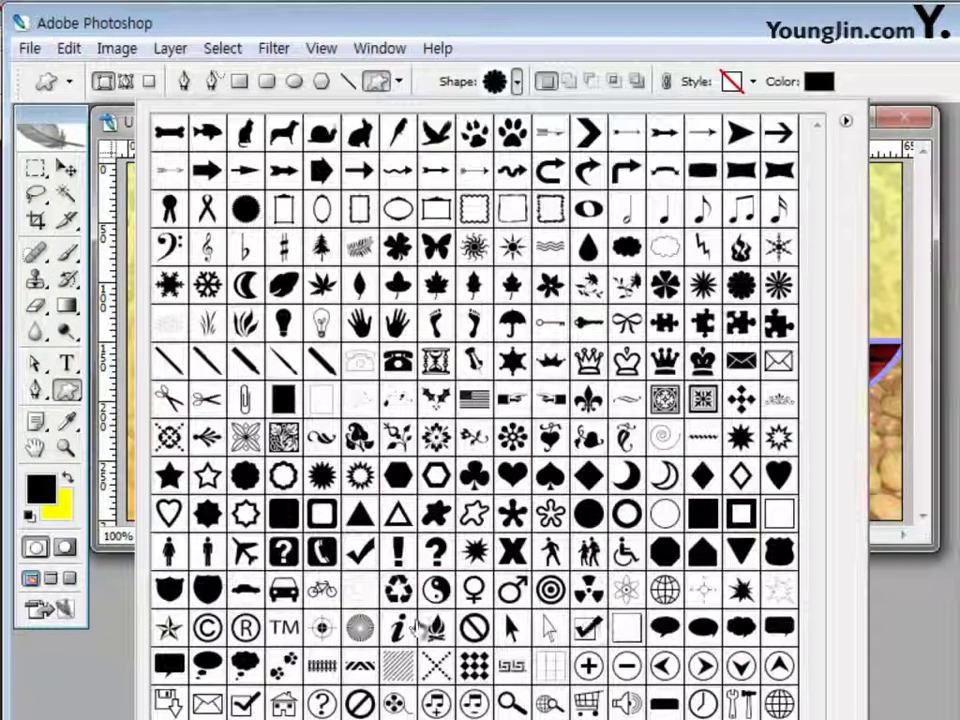
{"action": "double_click", "coordinate": [355, 556]}
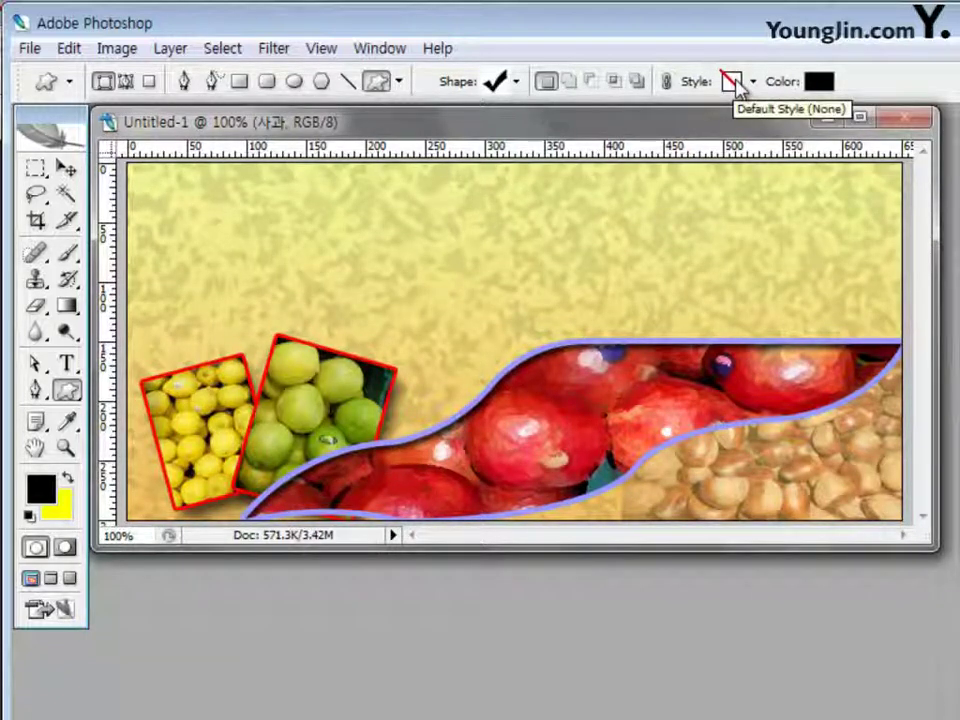
{"action": "left_click", "coordinate": [820, 82]}
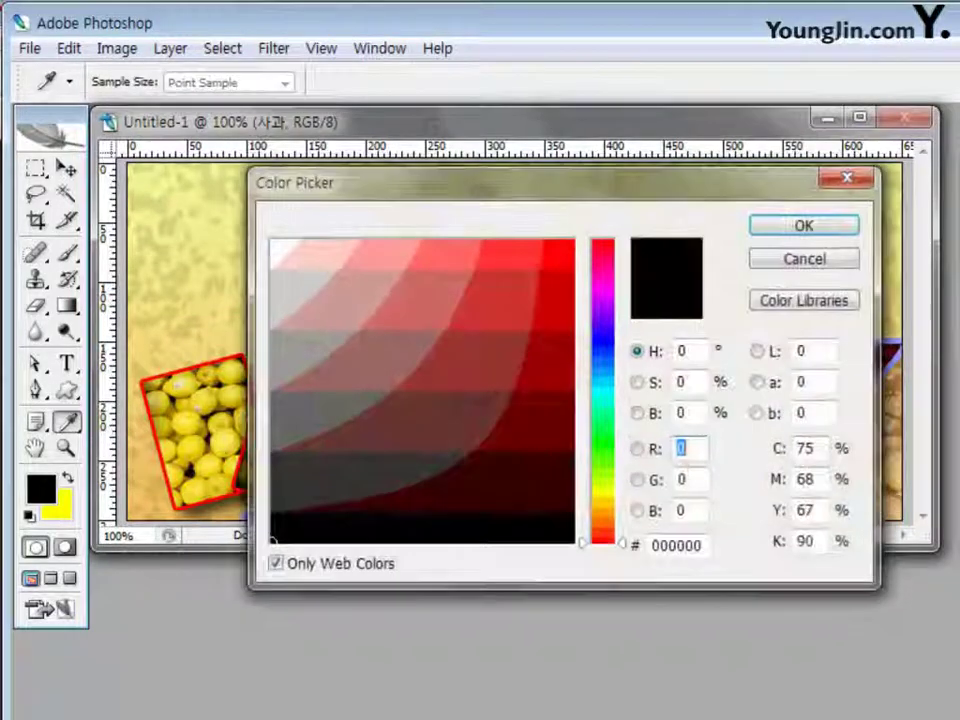
{"action": "double_click", "coordinate": [690, 546]}
{"action": "type", "text": "3333ff"}
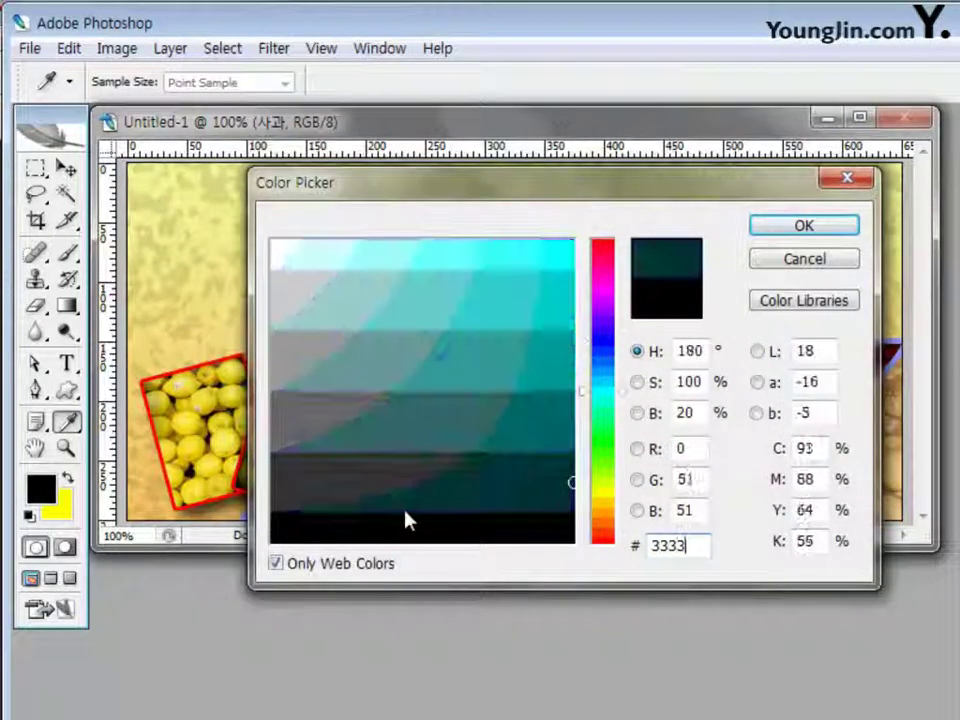
{"action": "left_click", "coordinate": [773, 229]}
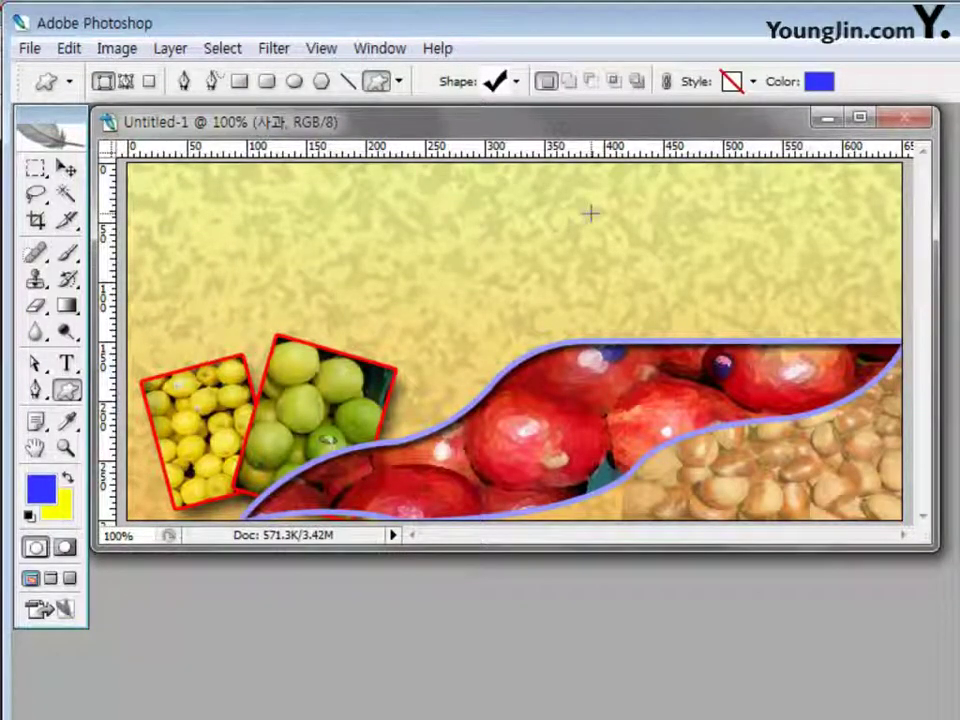
{"action": "left_click_drag", "start_coordinate": [589, 212], "coordinate": [620, 240]}
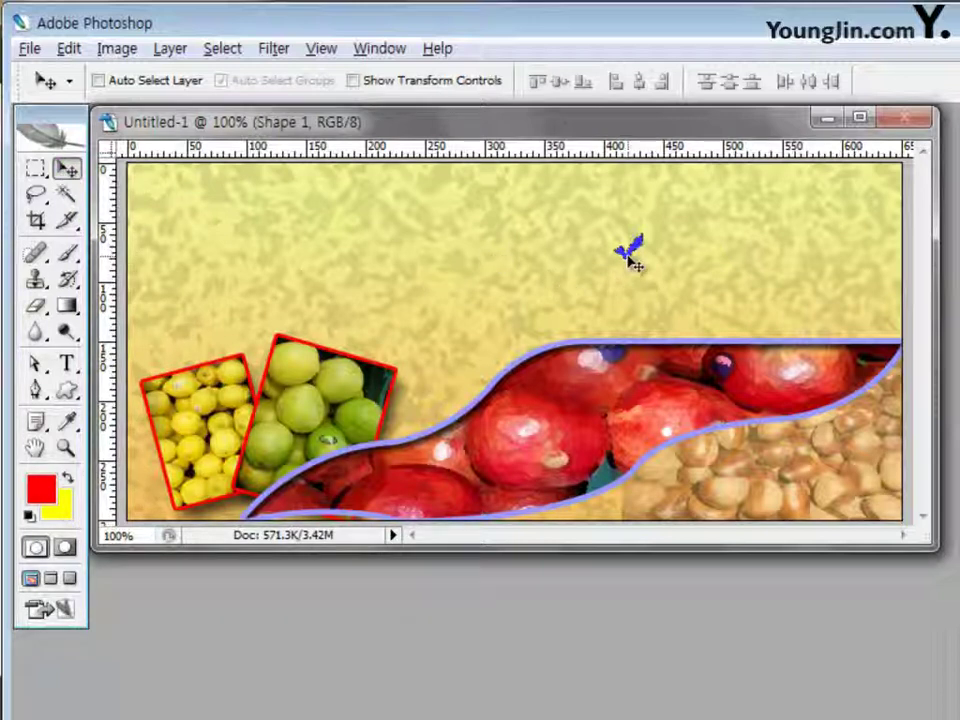
Step: Duplicate the blue check mark twice below the original, stepping slightly leftward, and nudge the copies into an evenly spaced diagonal column
{"action": "left_click_drag", "start_coordinate": [625, 268], "coordinate": [620, 283]}
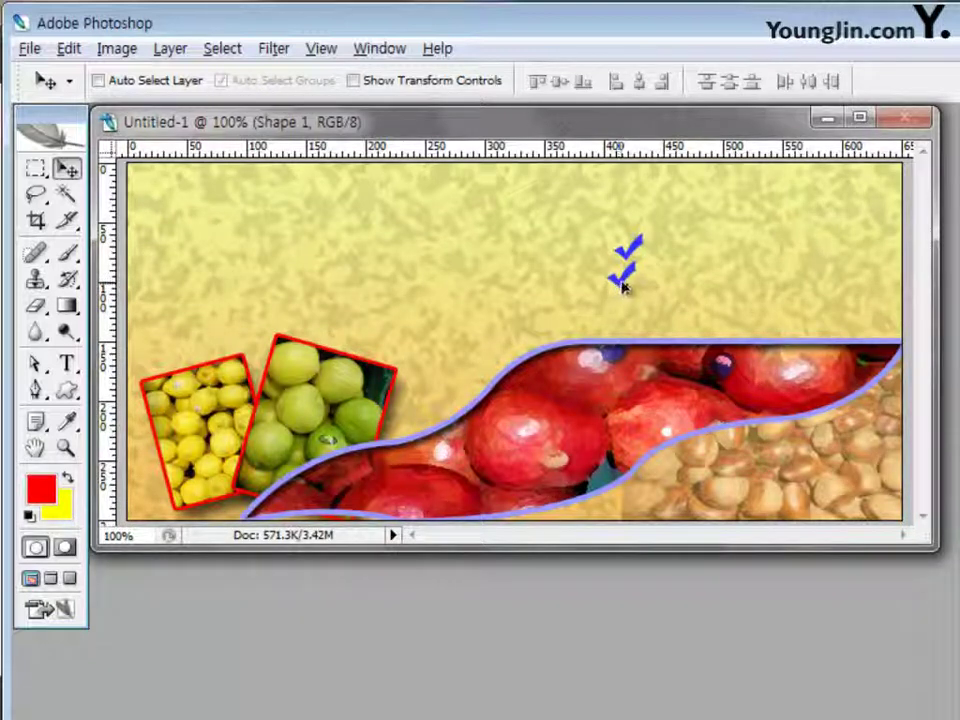
{"action": "left_click_drag", "start_coordinate": [622, 287], "coordinate": [618, 323]}
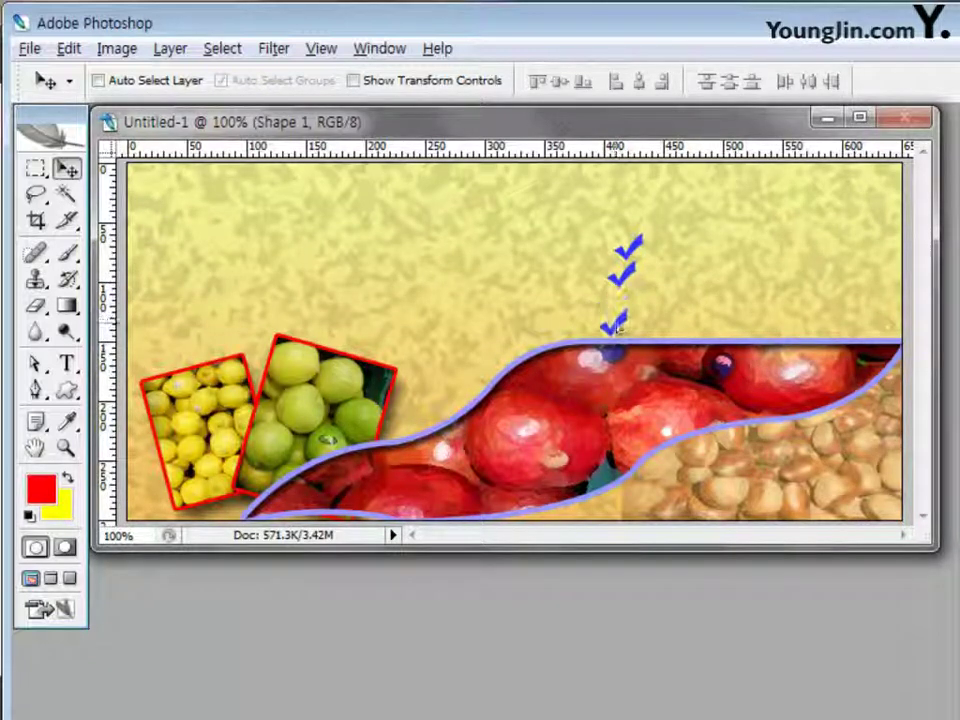
{"action": "key", "text": "shift+Up"}
{"action": "key", "text": "shift+Up"}
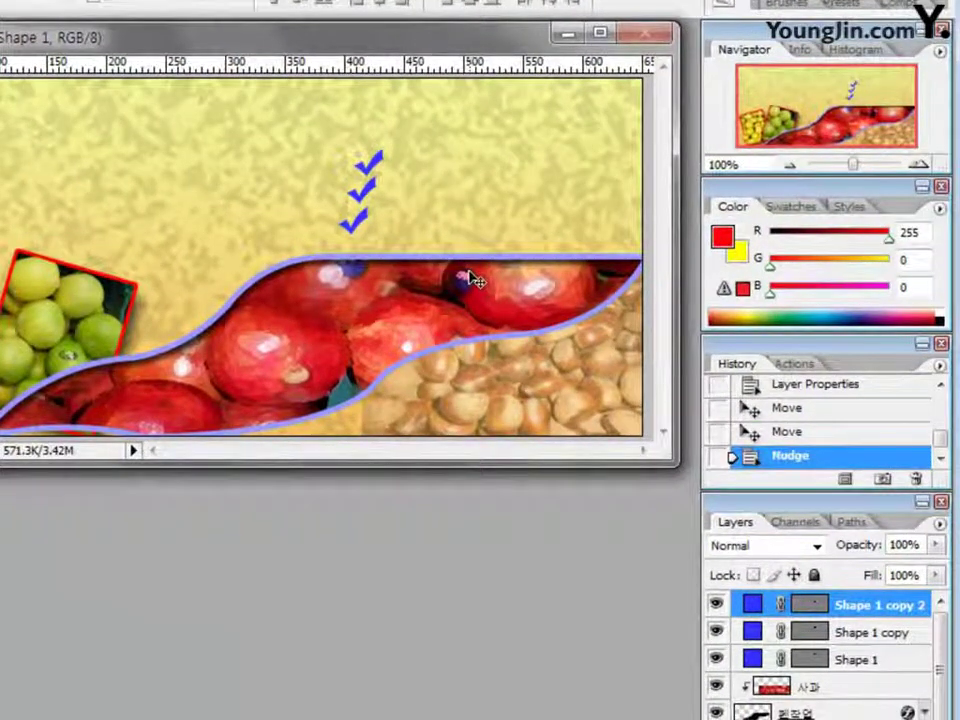
{"action": "left_click", "coordinate": [853, 633]}
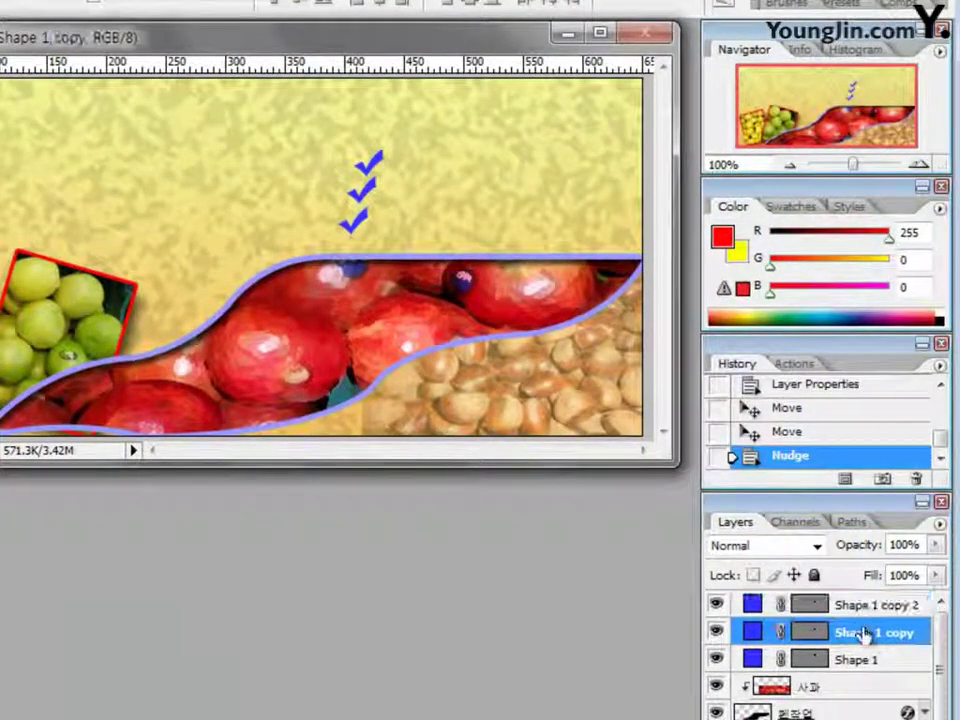
{"action": "key", "text": "Left"}
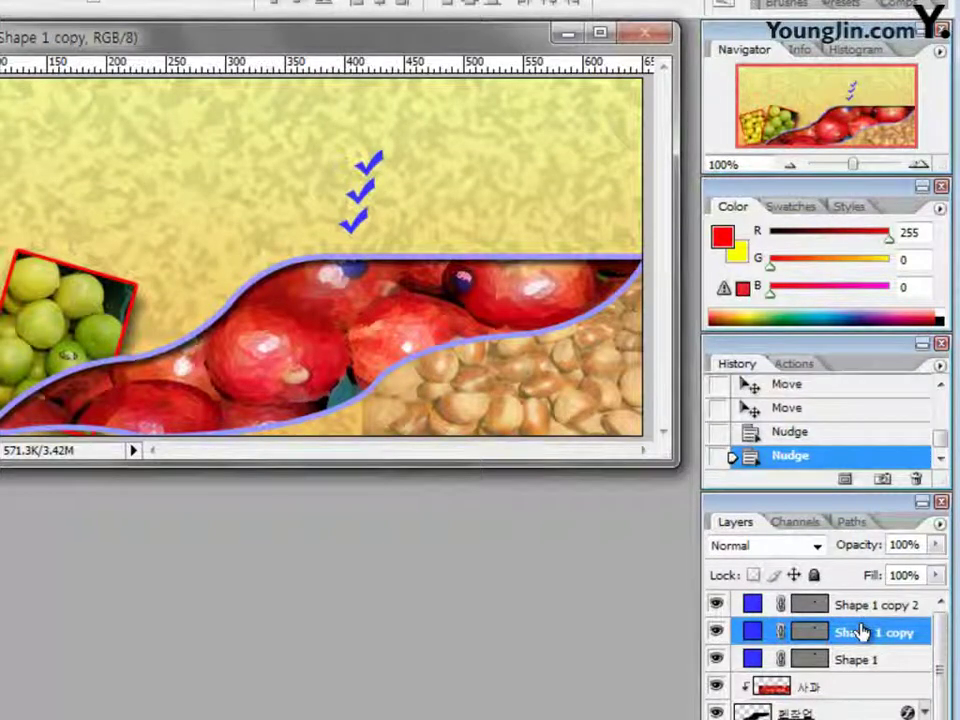
Step: Rename the original check mark layer, Shape 1, to 확인
{"action": "left_click", "coordinate": [862, 663]}
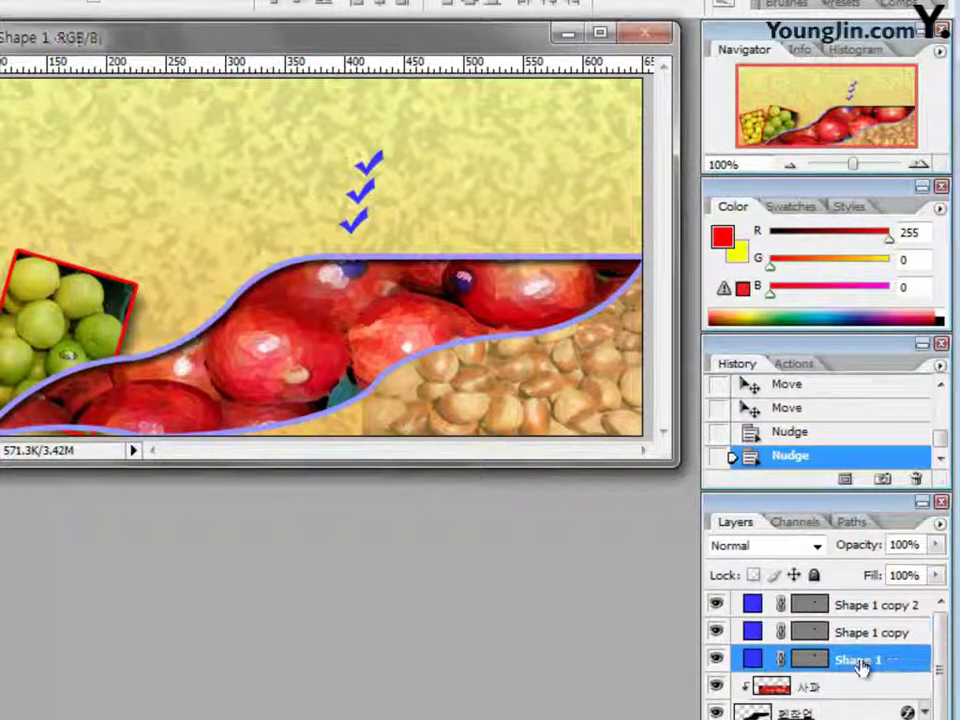
{"action": "double_click", "coordinate": [866, 662]}
{"action": "type", "text": "ghd"}
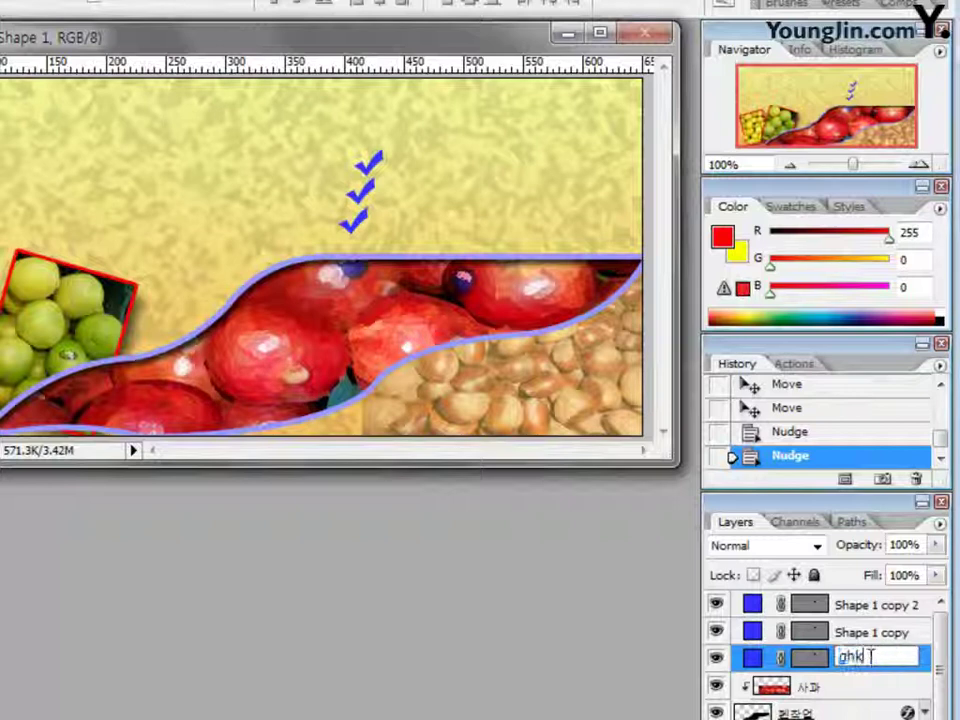
{"action": "key", "text": "BackSpace"}
{"action": "key", "text": "BackSpace"}
{"action": "key", "text": "BackSpace"}
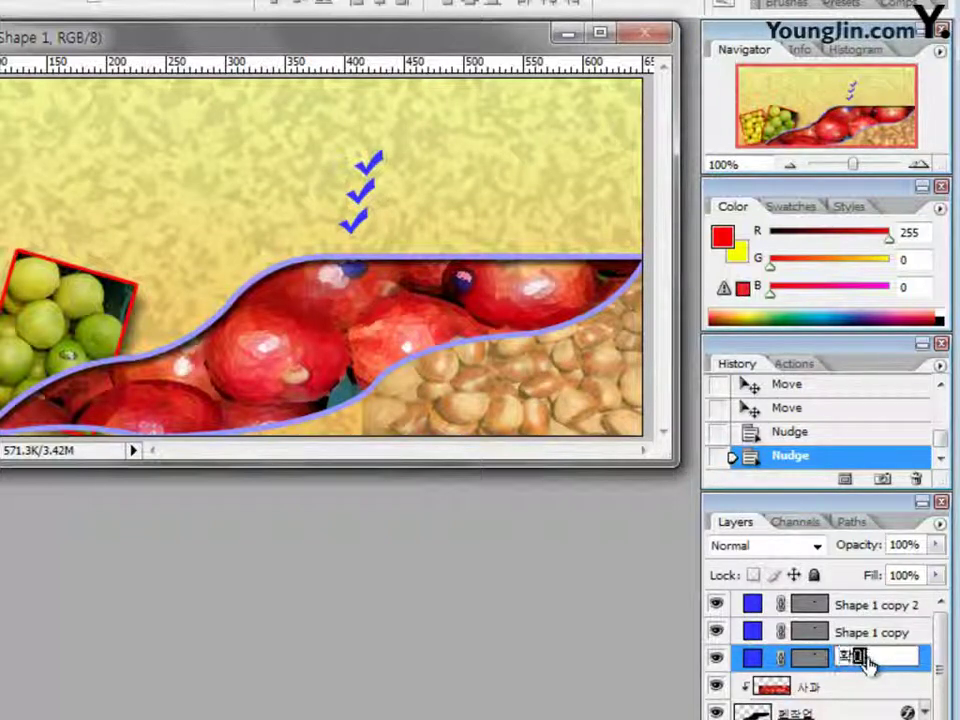
{"action": "type", "text": "확인"}
Step: Rename the check mark layer Shape 1 copy to 확인1 and Shape 1 copy 2 to 확인2
{"action": "left_click", "coordinate": [876, 638]}
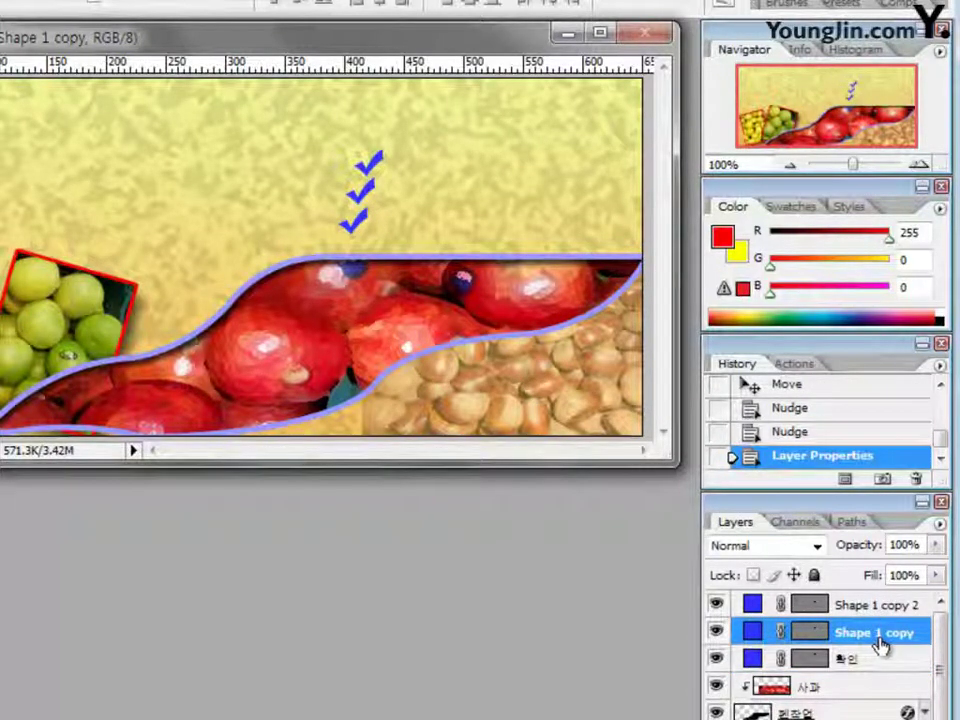
{"action": "double_click", "coordinate": [877, 634]}
{"action": "type", "text": "확인"}
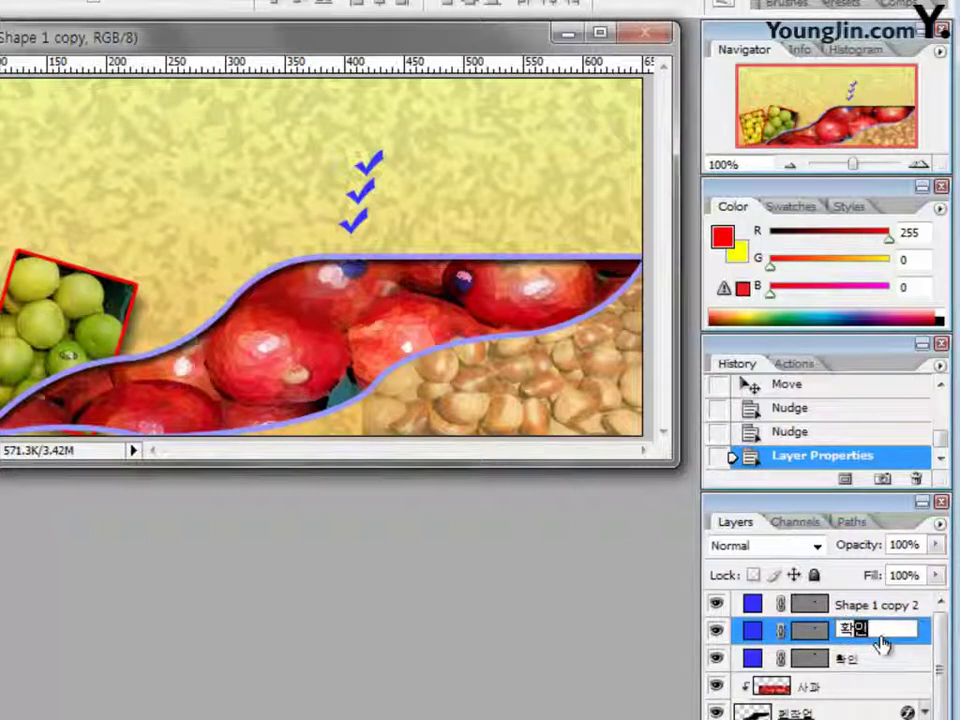
{"action": "type", "text": "1"}
{"action": "double_click", "coordinate": [876, 605]}
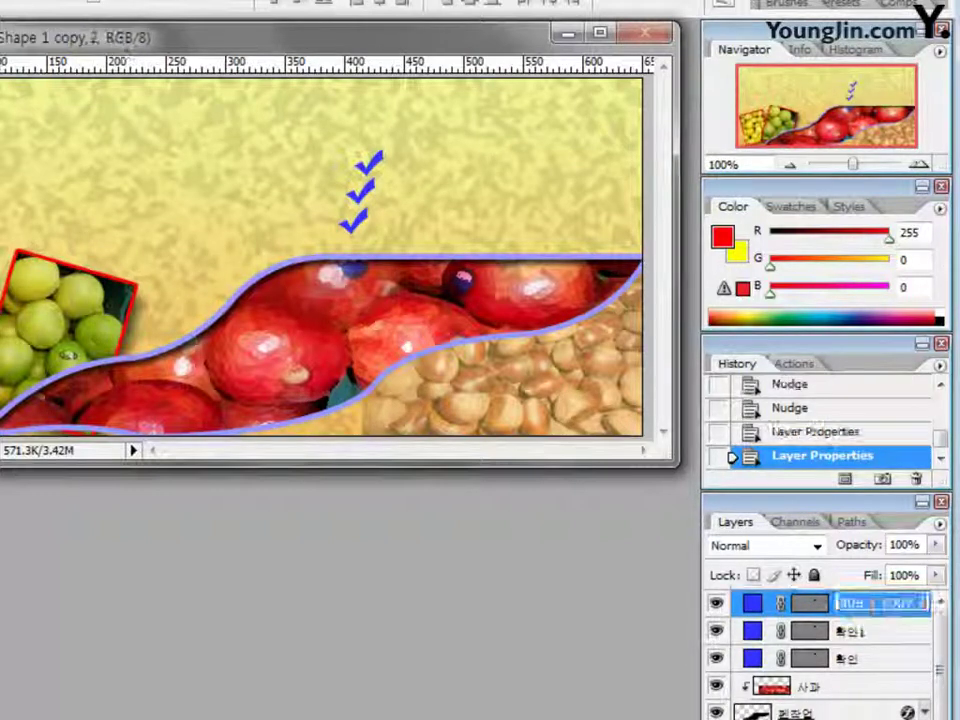
{"action": "type", "text": "호인2"}
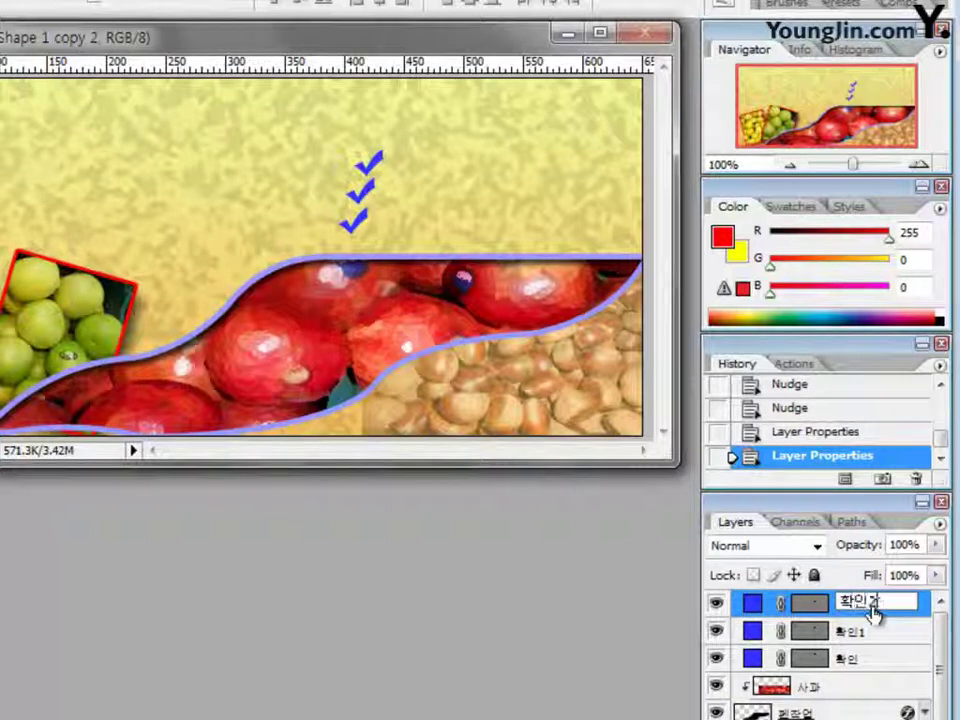
{"action": "key", "text": "Return"}
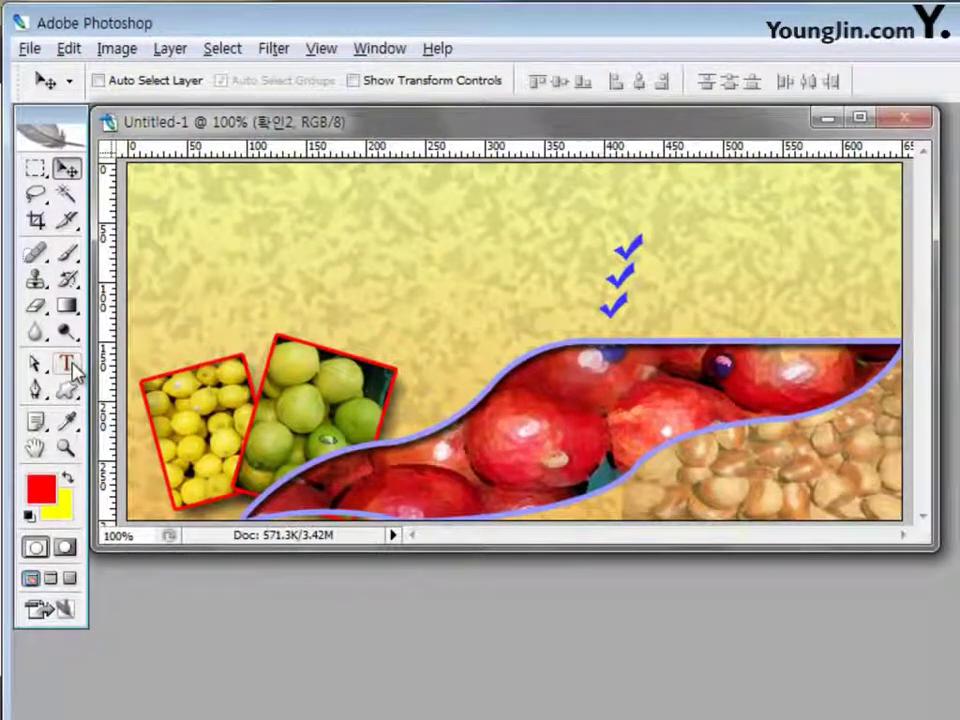
Step: Set up the Type tool with the 굴림 font at 24 pt in black #000000
{"action": "left_click", "coordinate": [67, 366]}
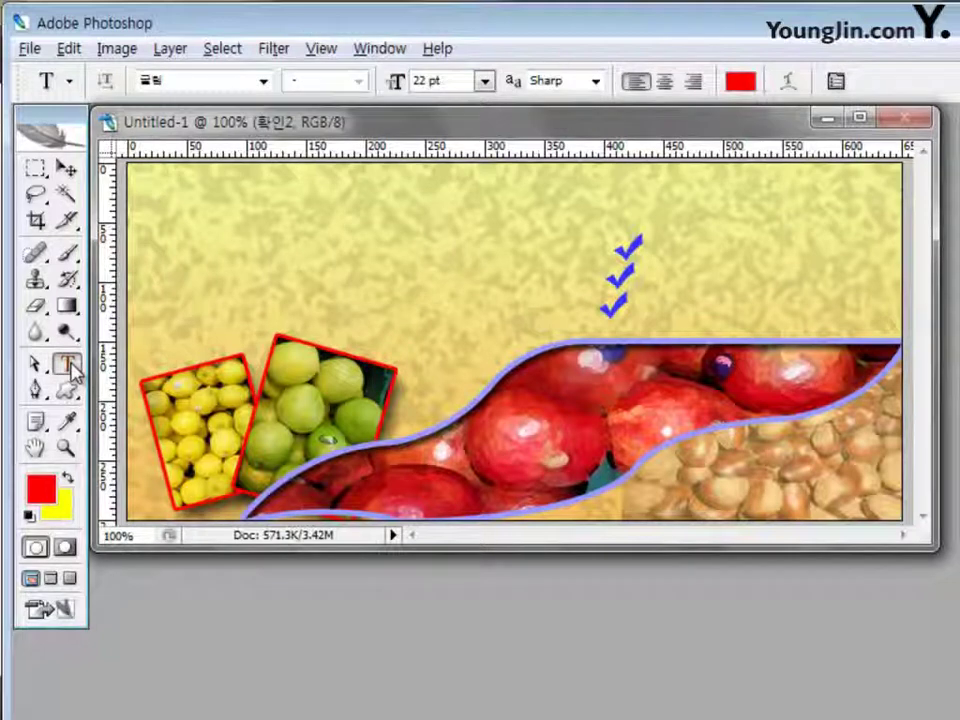
{"action": "left_click", "coordinate": [262, 84]}
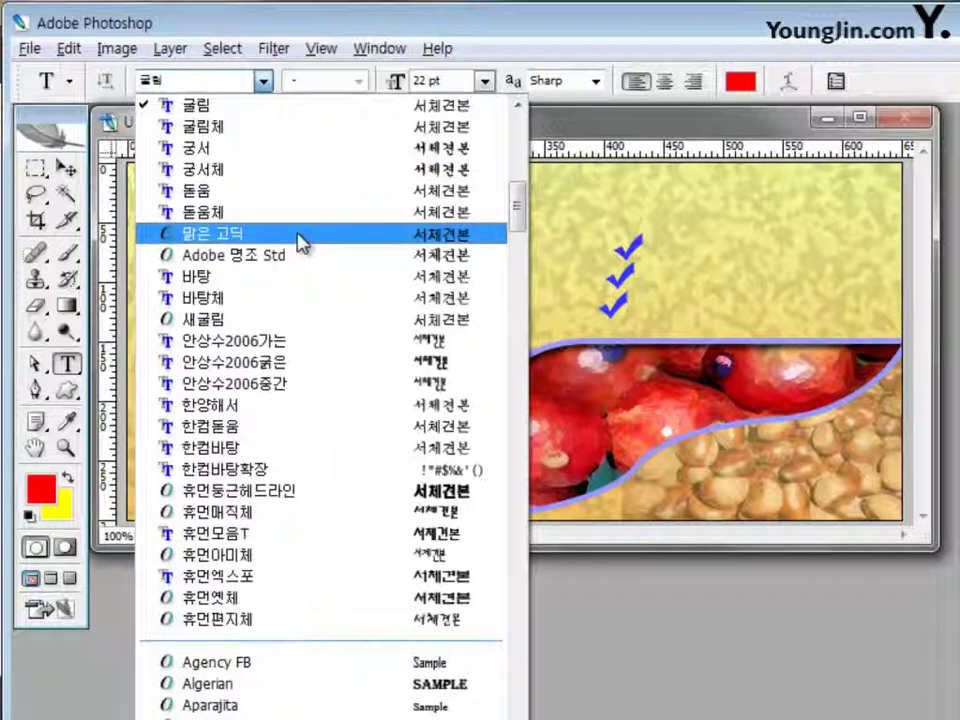
{"action": "left_click", "coordinate": [251, 104]}
{"action": "left_click", "coordinate": [448, 80]}
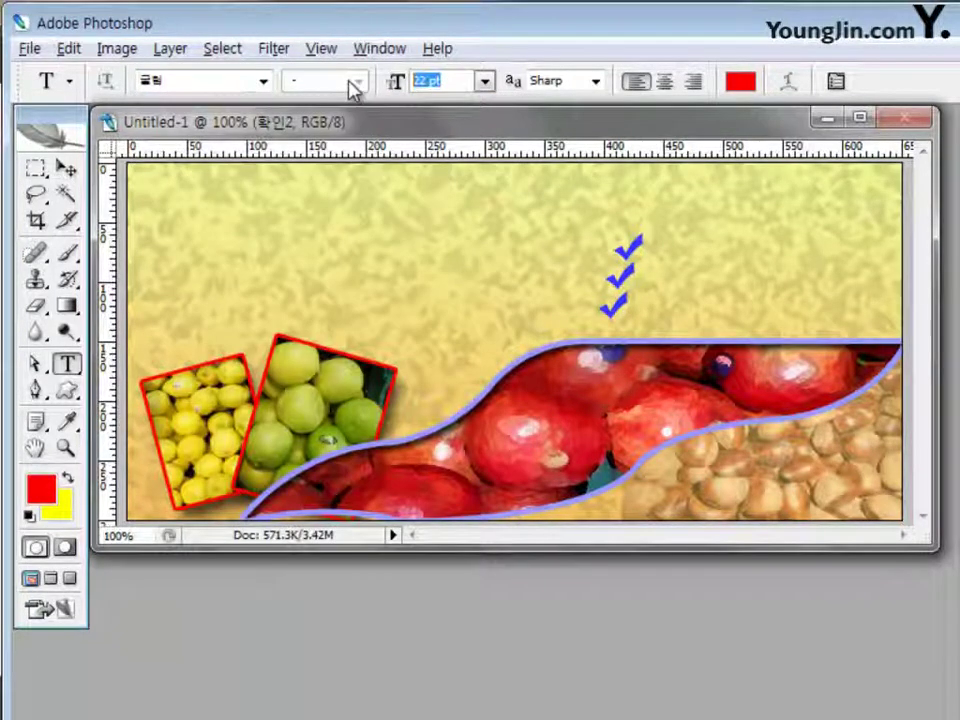
{"action": "type", "text": "24"}
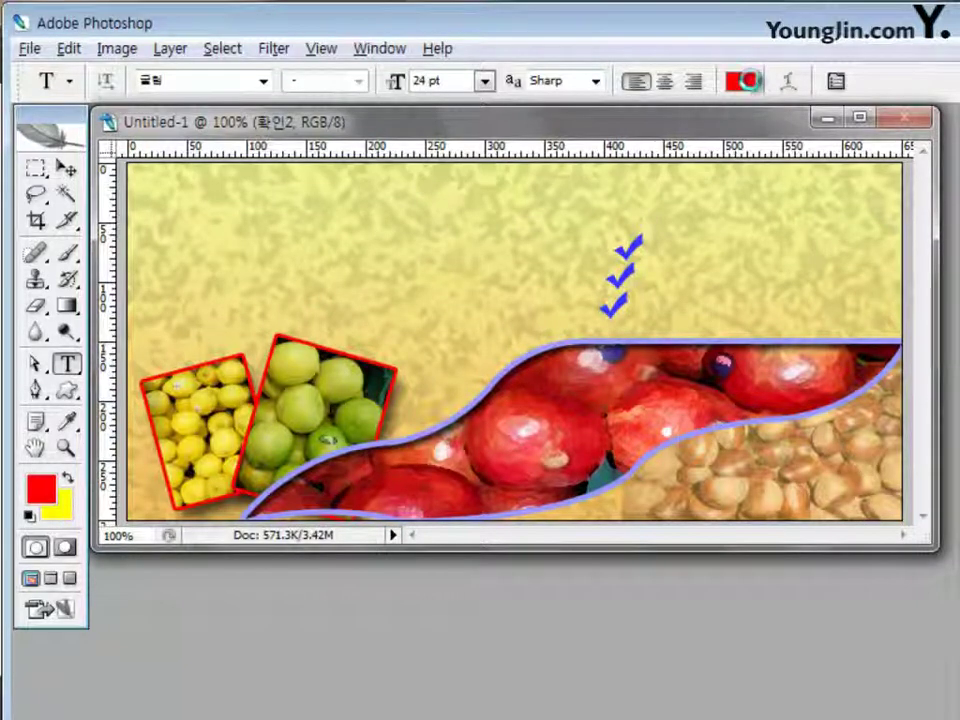
{"action": "left_click", "coordinate": [740, 81]}
{"action": "type", "text": "0"}
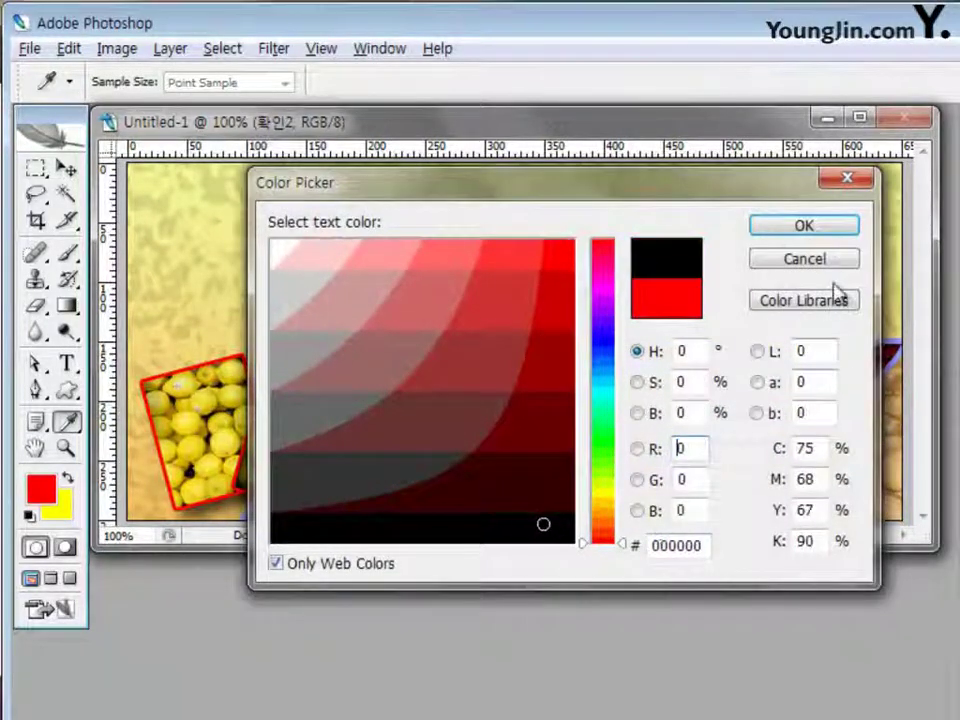
{"action": "left_click", "coordinate": [806, 232]}
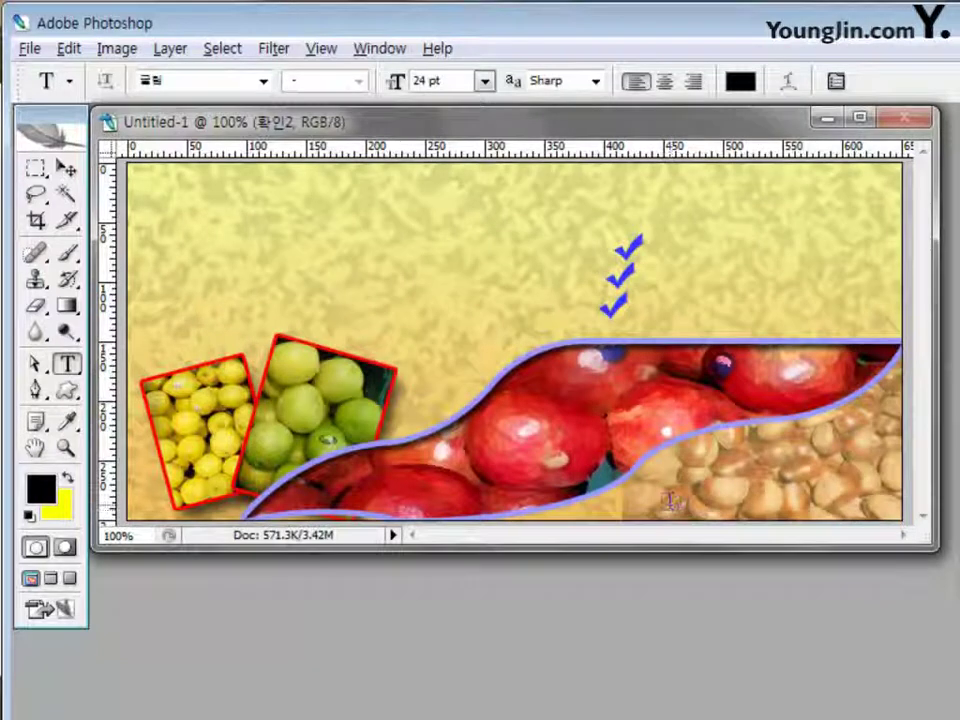
Step: Add the text 주문 : 홈페이지 over the chestnuts, starting at about X 455 px, and commit it
{"action": "left_click", "coordinate": [672, 506]}
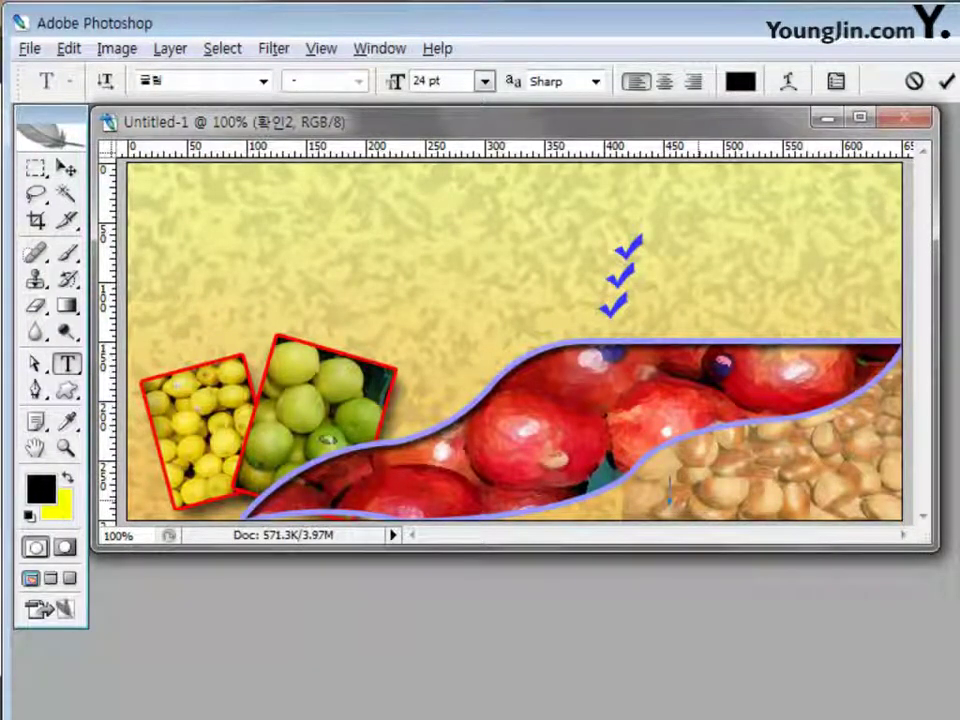
{"action": "type", "text": "wnans"}
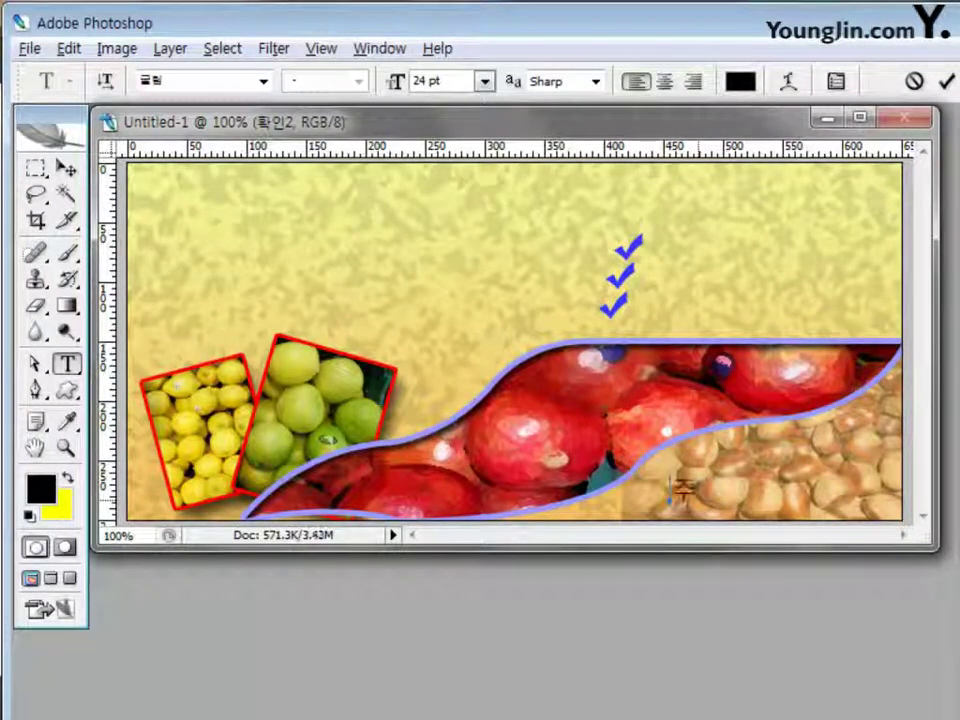
{"action": "type", "text": ":"}
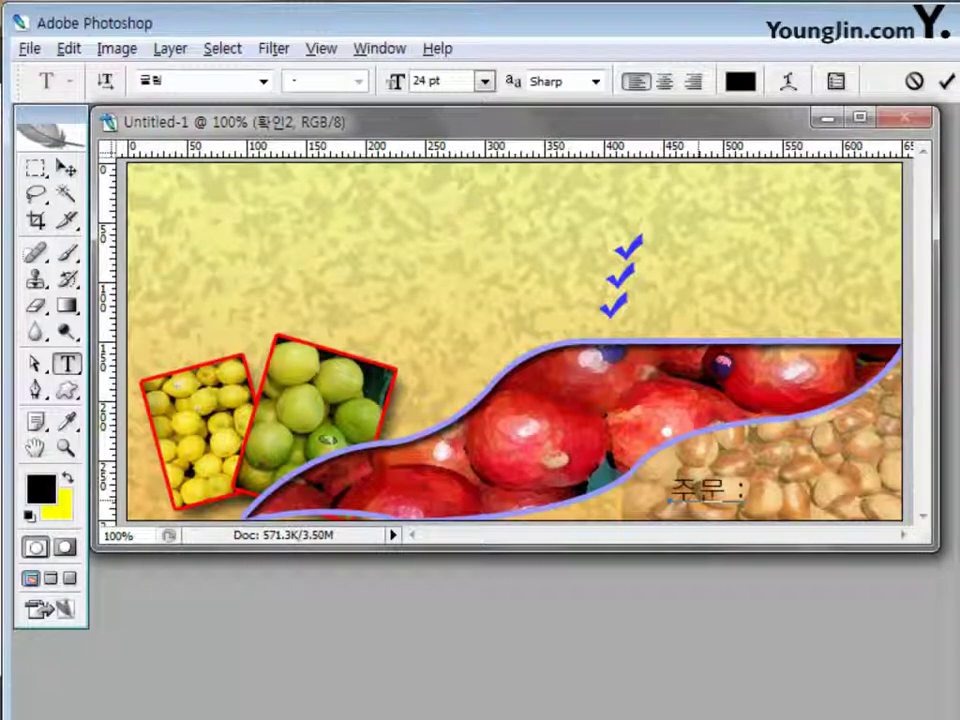
{"action": "type", "text": " ghavpdlwl"}
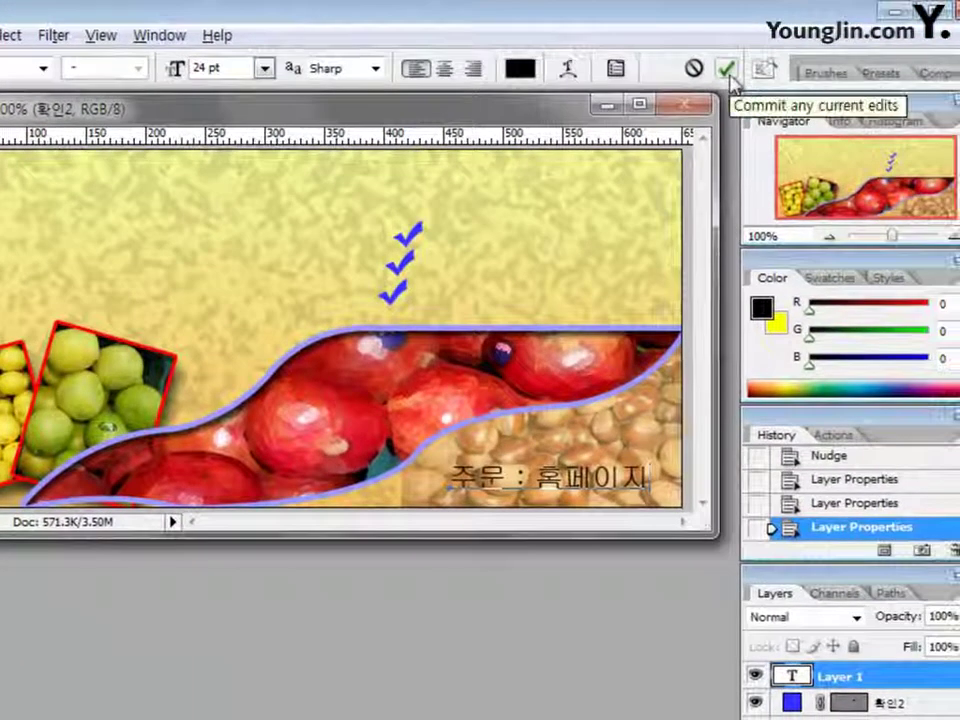
{"action": "left_click", "coordinate": [728, 70]}
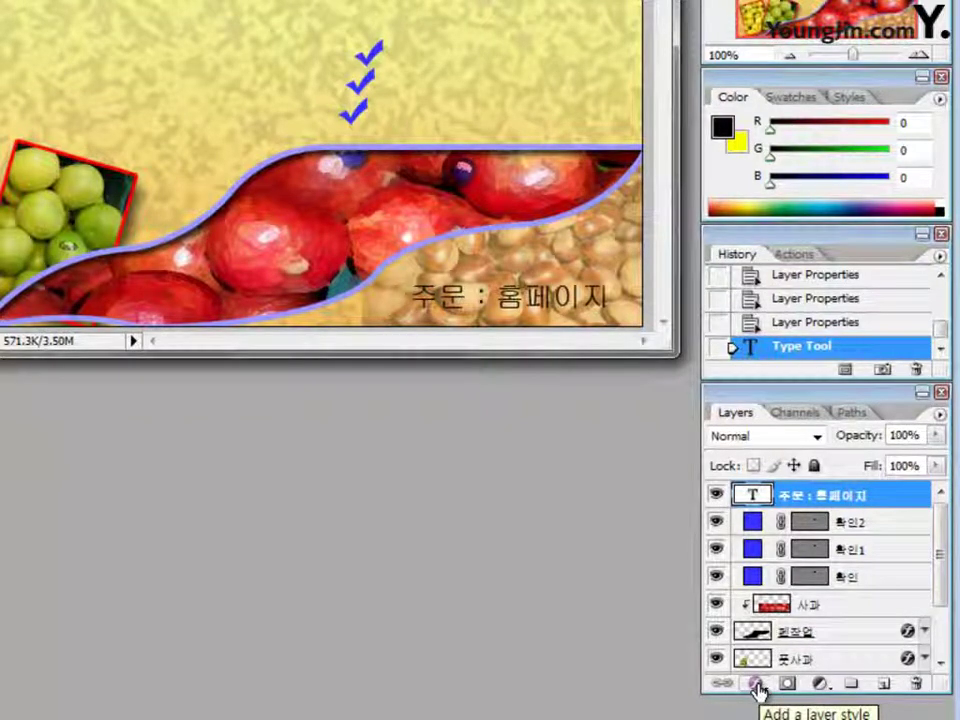
Step: Add a 1 px outside Stroke in colour #00ffff to the 주문 : 홈페이지 text layer
{"action": "left_click", "coordinate": [757, 686]}
{"action": "left_click", "coordinate": [792, 667]}
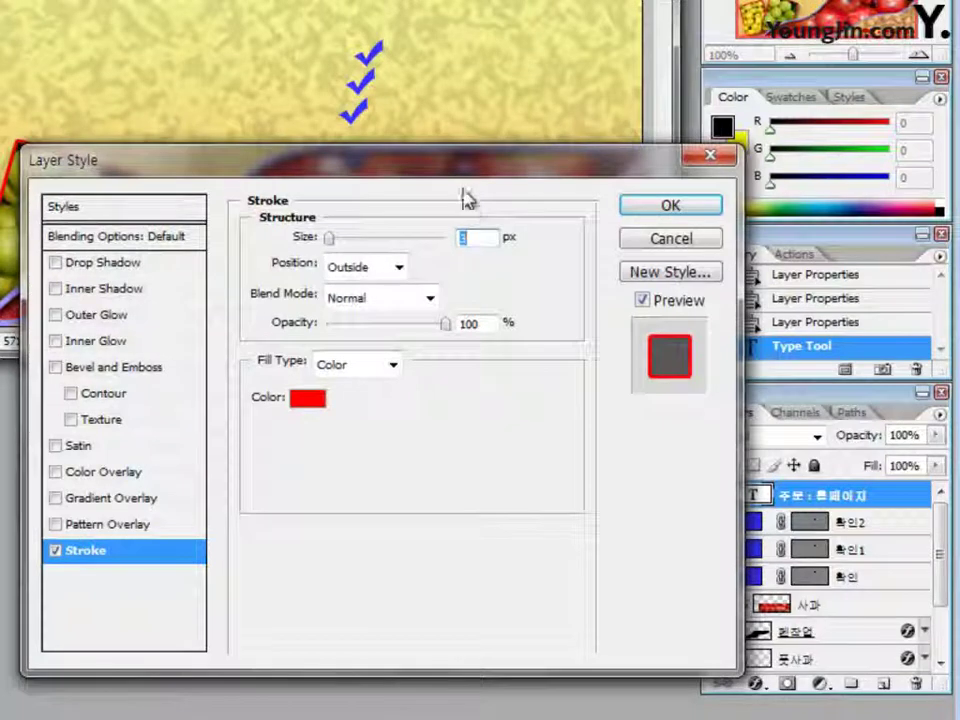
{"action": "left_click_drag", "start_coordinate": [464, 164], "coordinate": [462, 157]}
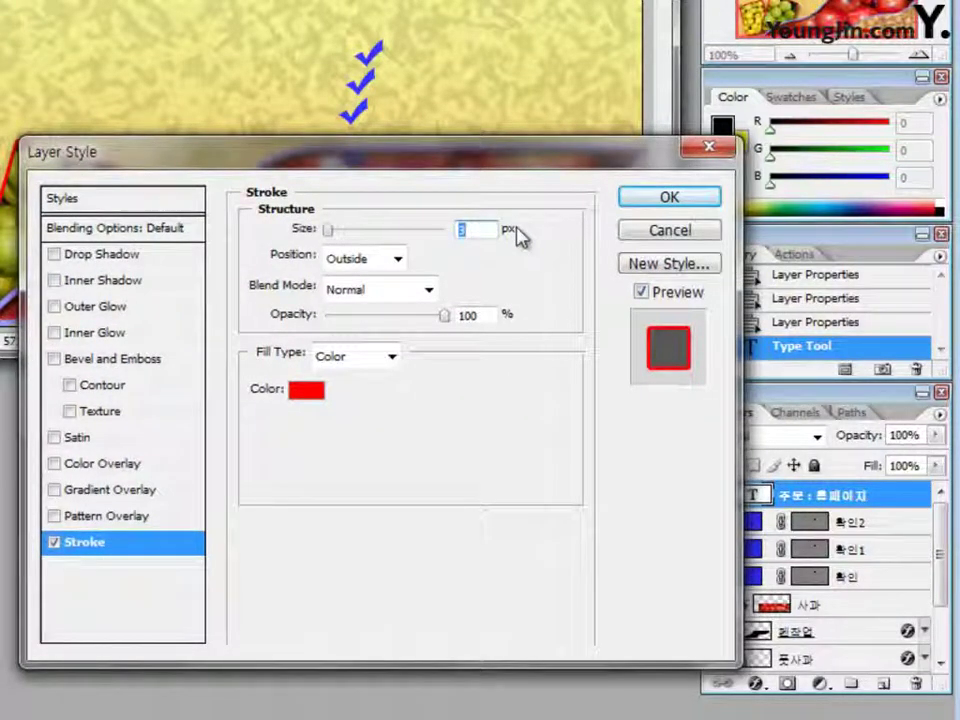
{"action": "type", "text": "1"}
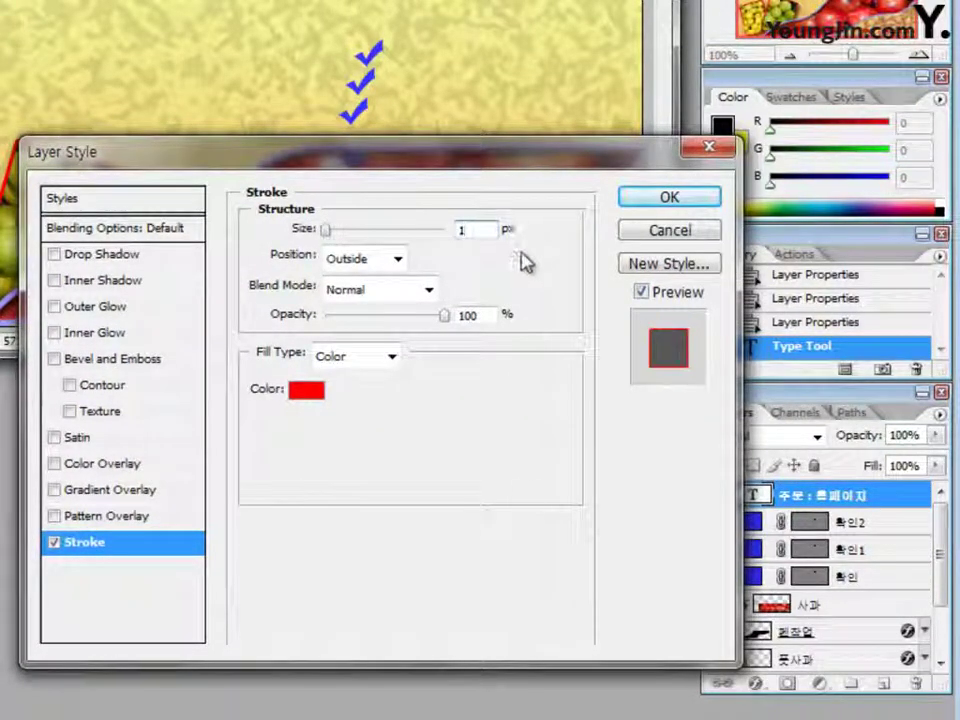
{"action": "left_click", "coordinate": [306, 392]}
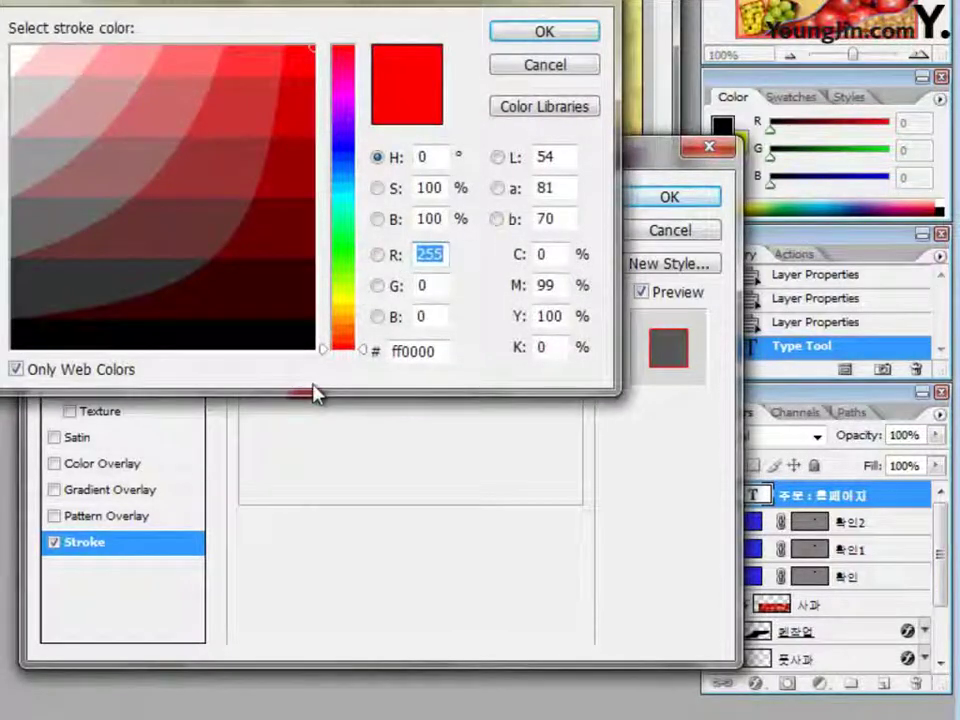
{"action": "left_click", "coordinate": [425, 349]}
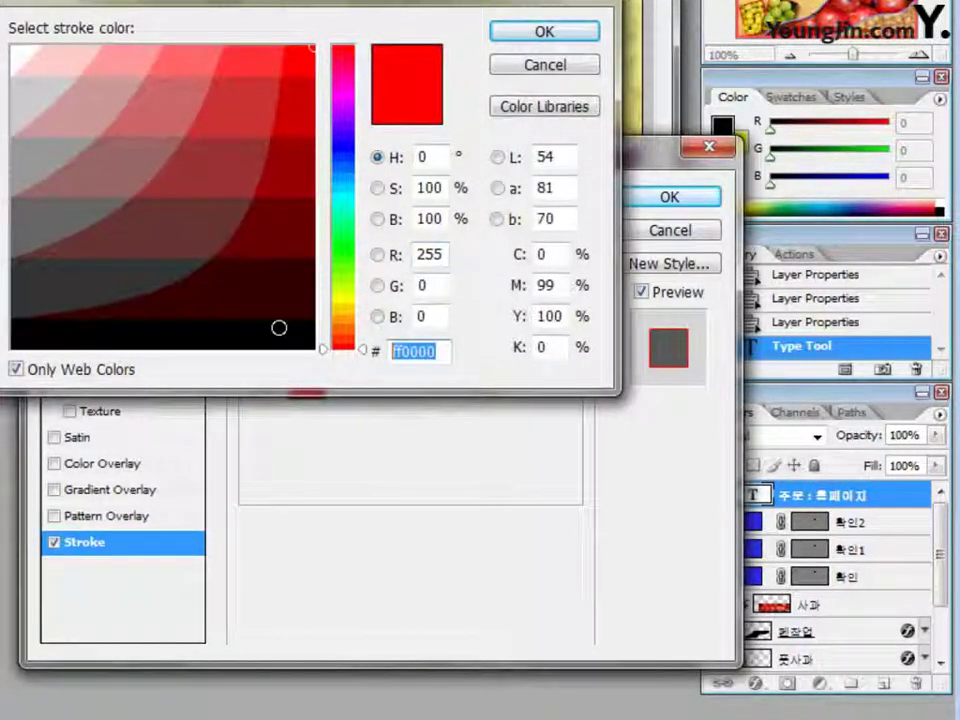
{"action": "type", "text": "00ㄹ"}
{"action": "key", "text": "BackSpace"}
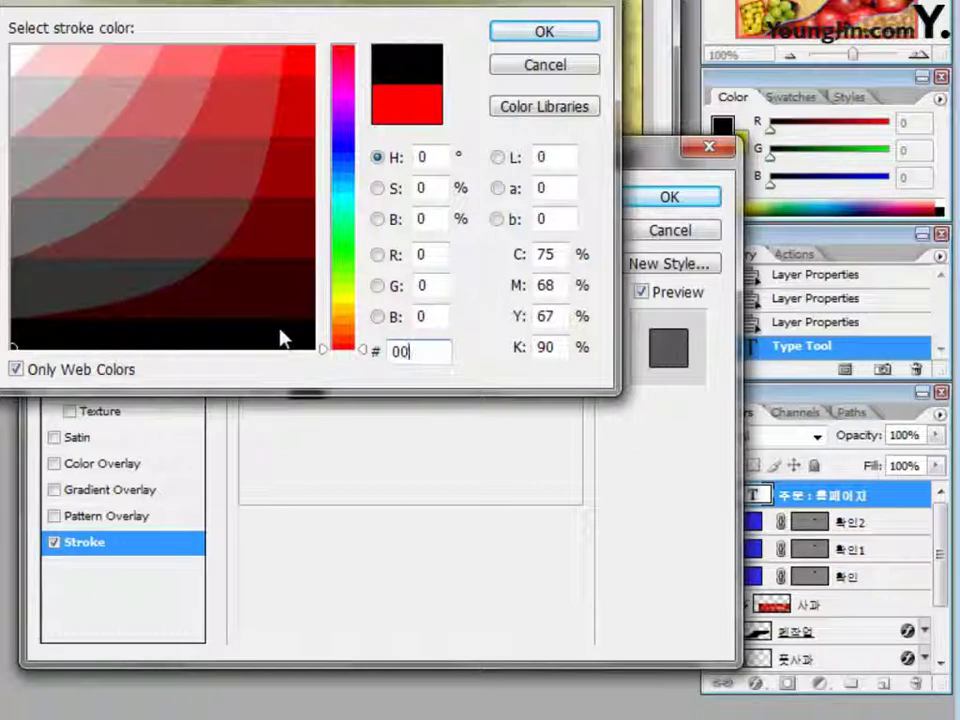
{"action": "type", "text": "ffff"}
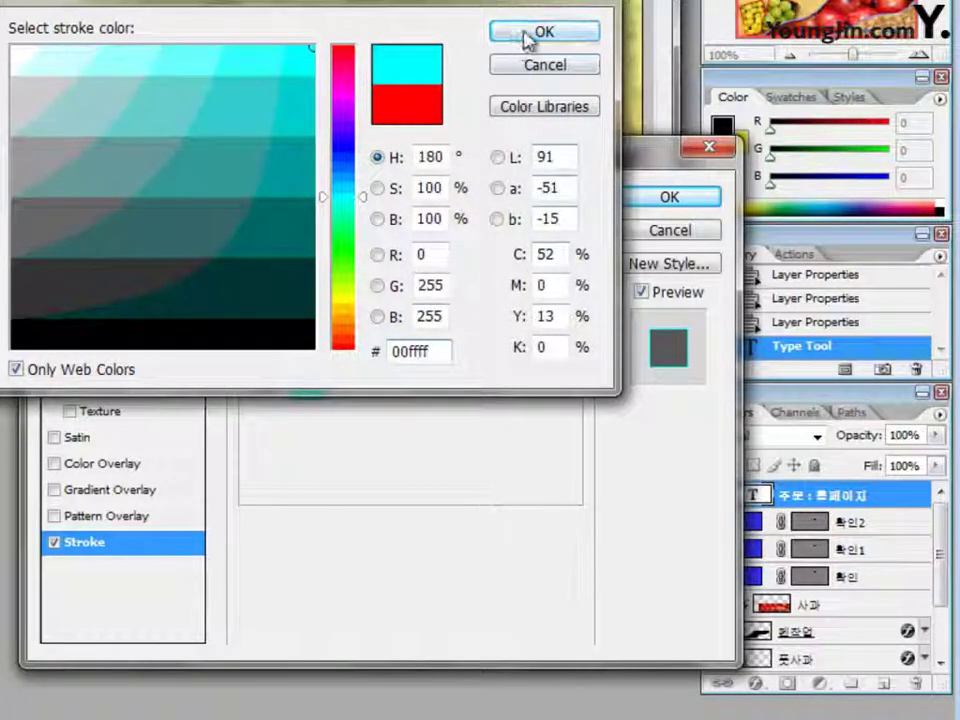
{"action": "left_click", "coordinate": [527, 36]}
{"action": "left_click", "coordinate": [669, 200]}
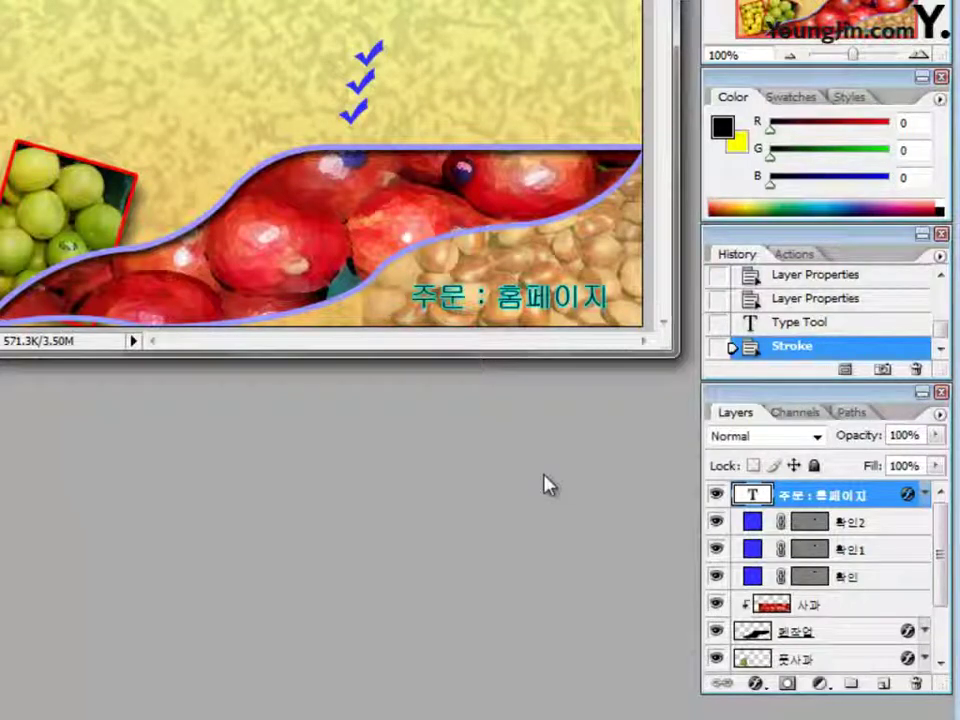
Step: Add a new layer and set the Type tool to the 궁서 font at 45 pt in red #ff0000
{"action": "left_click", "coordinate": [884, 690]}
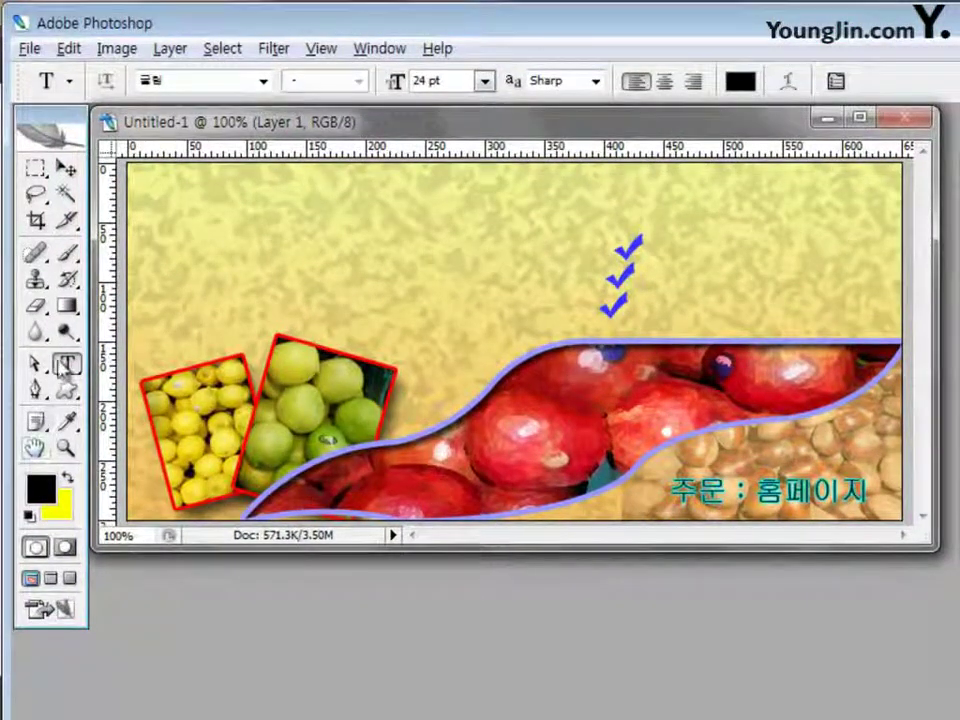
{"action": "left_click", "coordinate": [266, 82]}
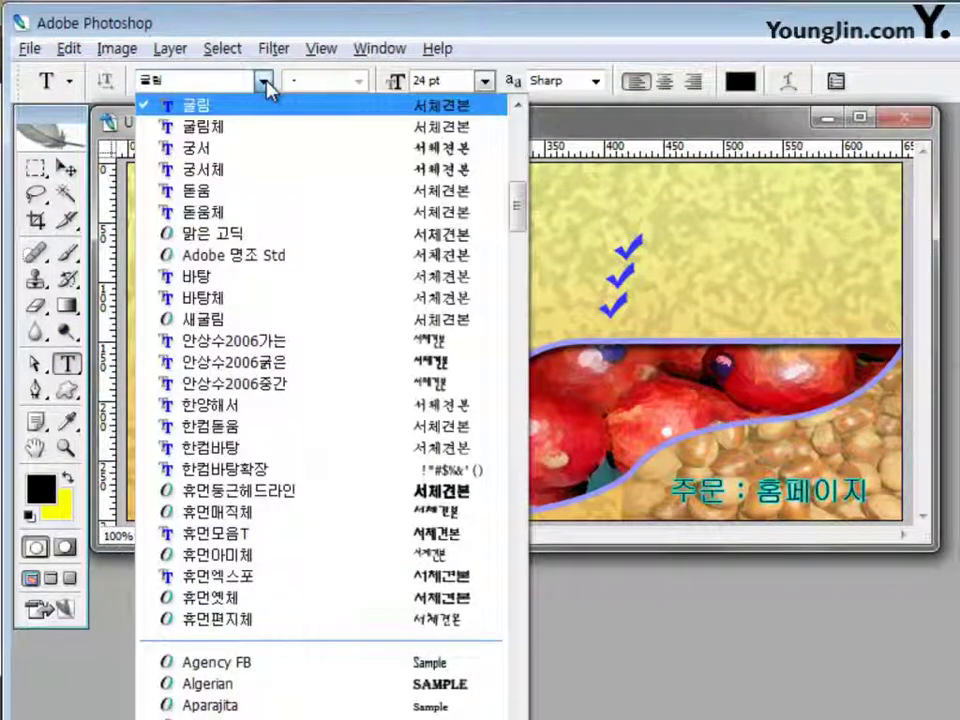
{"action": "left_click", "coordinate": [272, 150]}
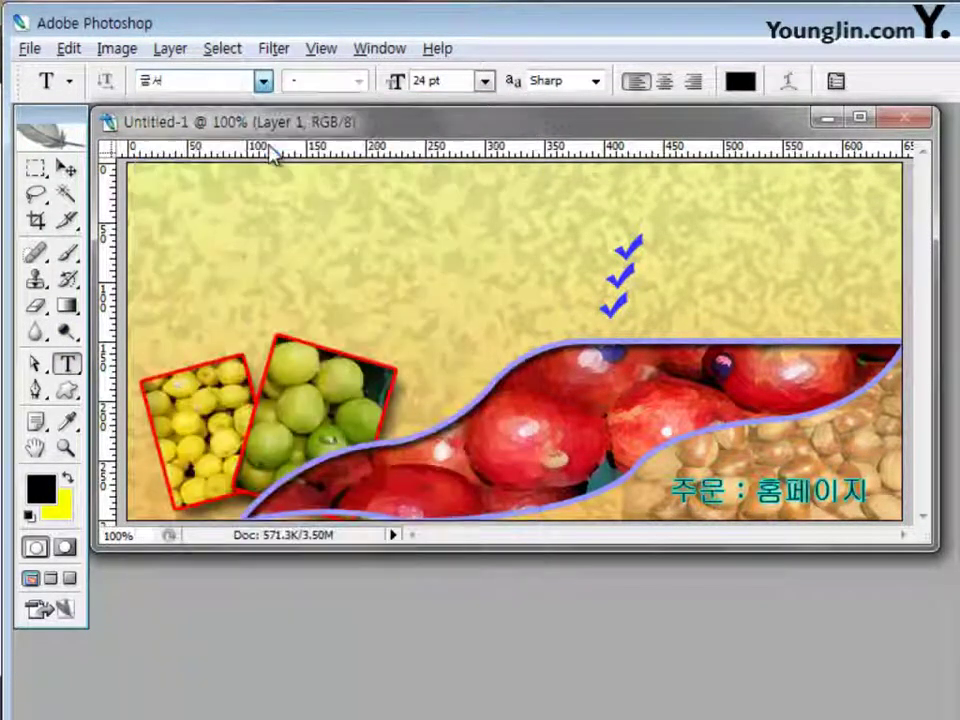
{"action": "left_click", "coordinate": [430, 81]}
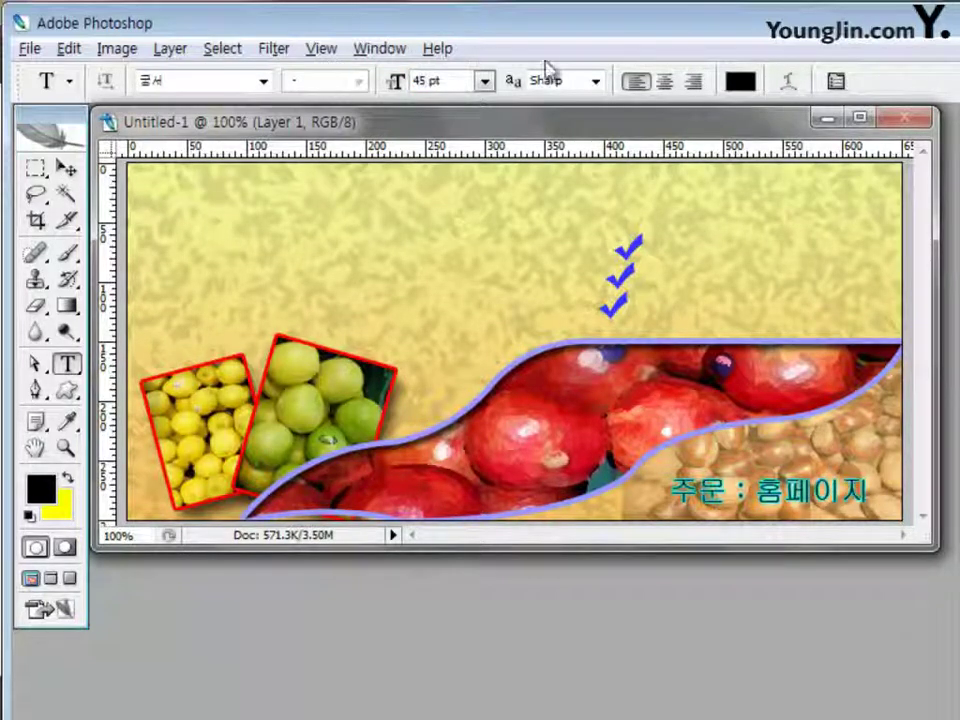
{"action": "left_click", "coordinate": [740, 81]}
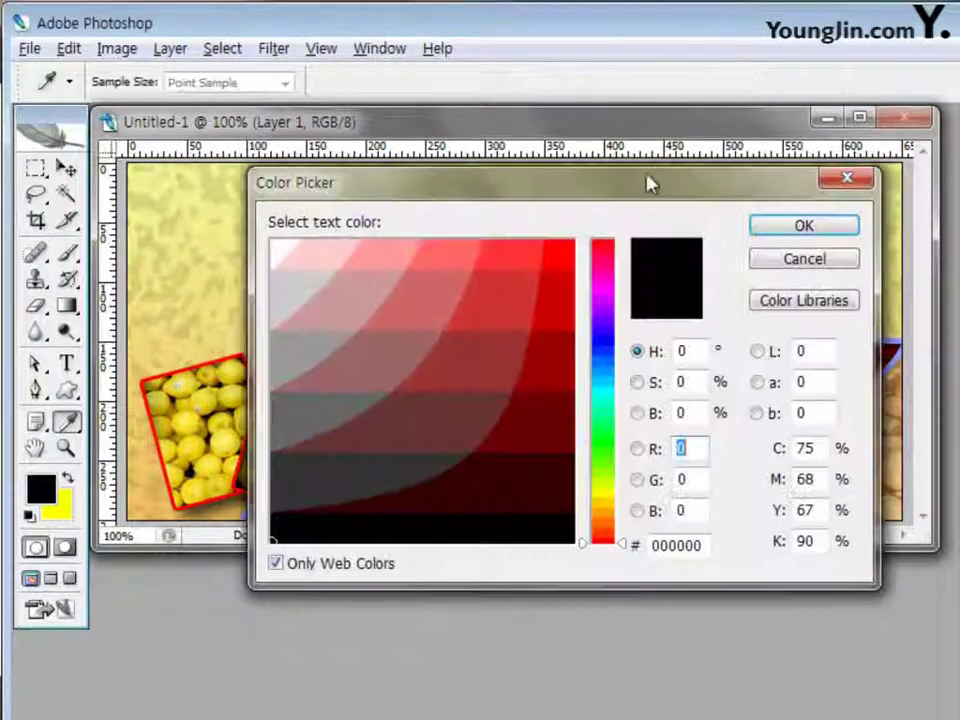
{"action": "double_click", "coordinate": [670, 546]}
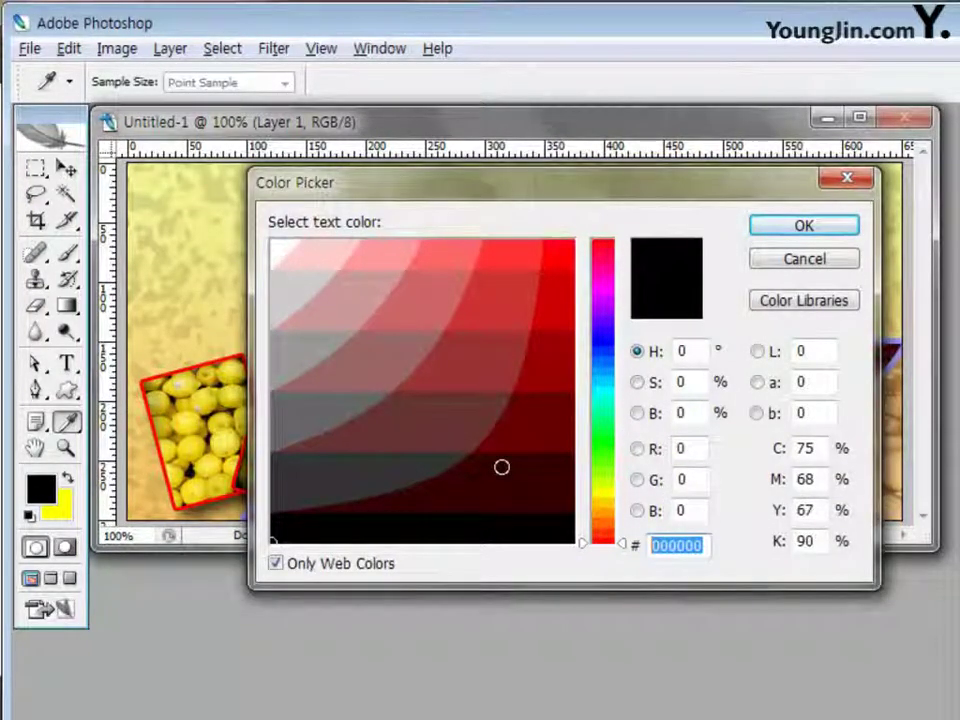
{"action": "type", "text": "ff0000"}
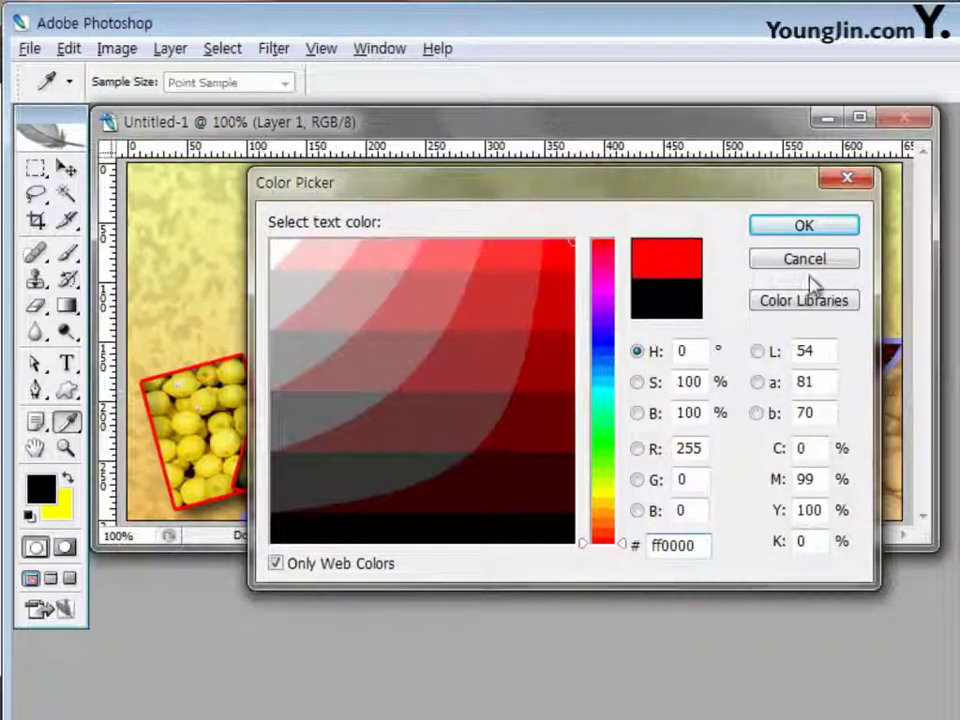
{"action": "left_click", "coordinate": [802, 226]}
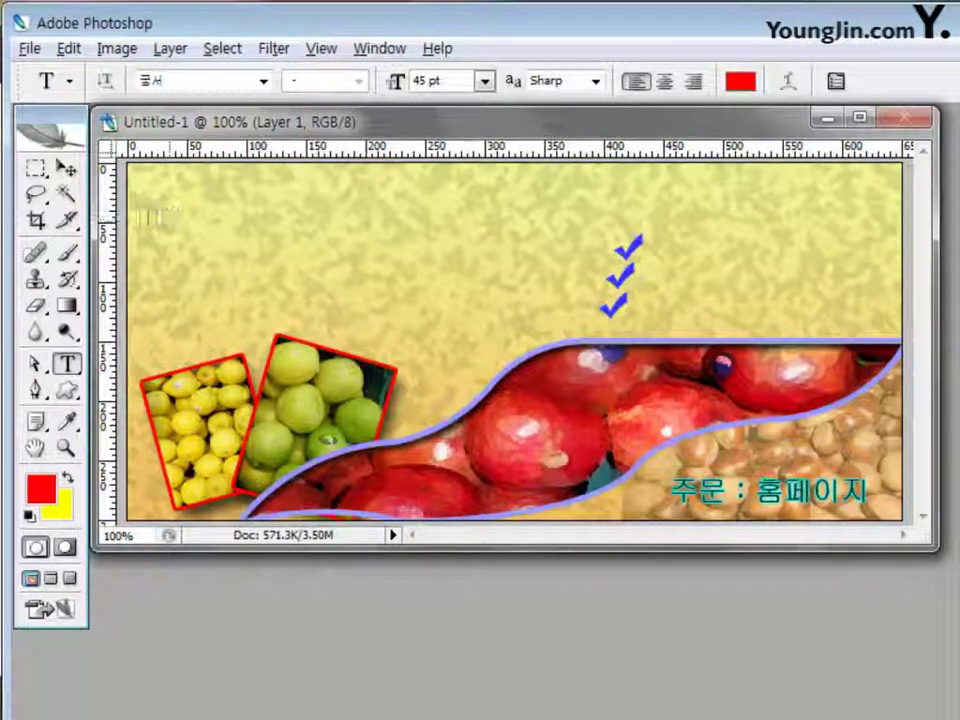
Step: Add the title text 유기농 과일 전시회 near the canvas's upper-left corner, starting at about X 15 px, and commit it
{"action": "left_click", "coordinate": [145, 220]}
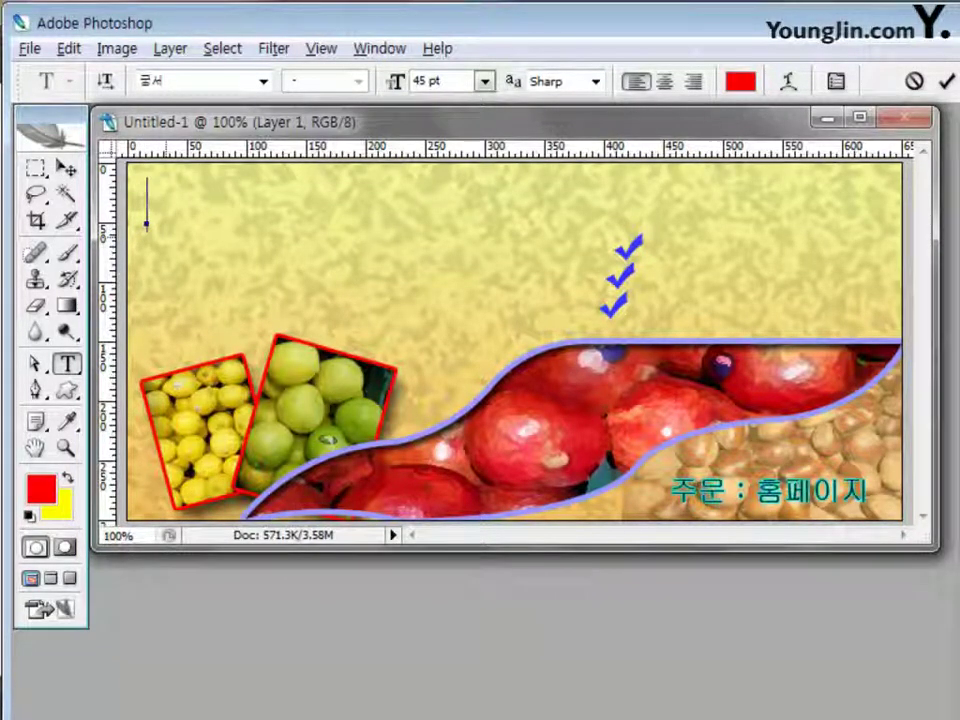
{"action": "type", "text": "유기뇨"}
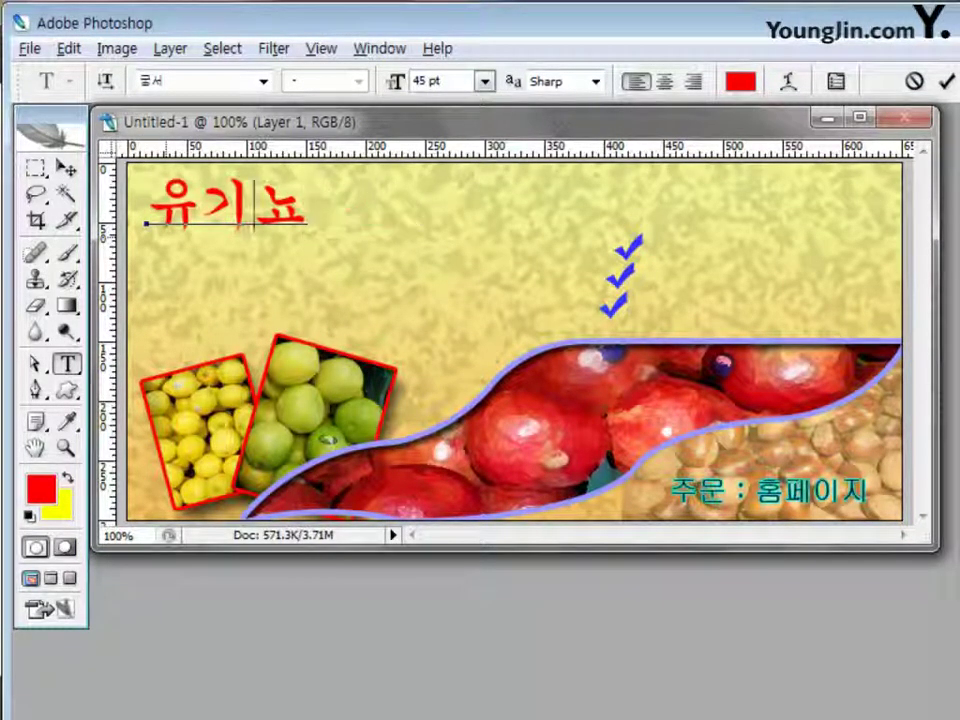
{"action": "key", "text": "BackSpace"}
{"action": "type", "text": "농 과일 저"}
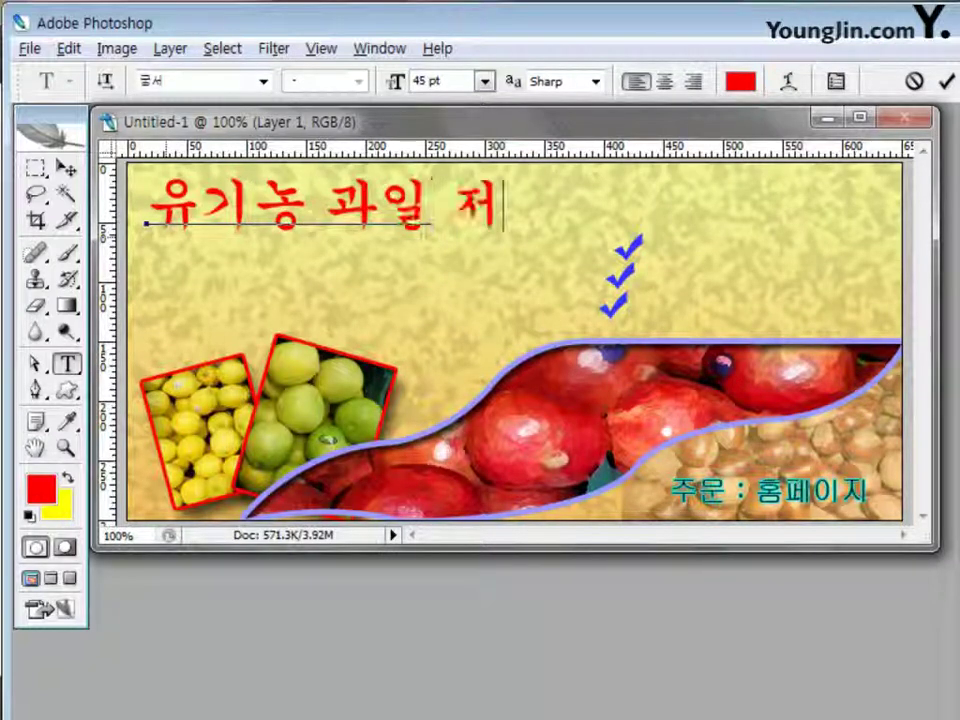
{"action": "type", "text": "ㄴ시회"}
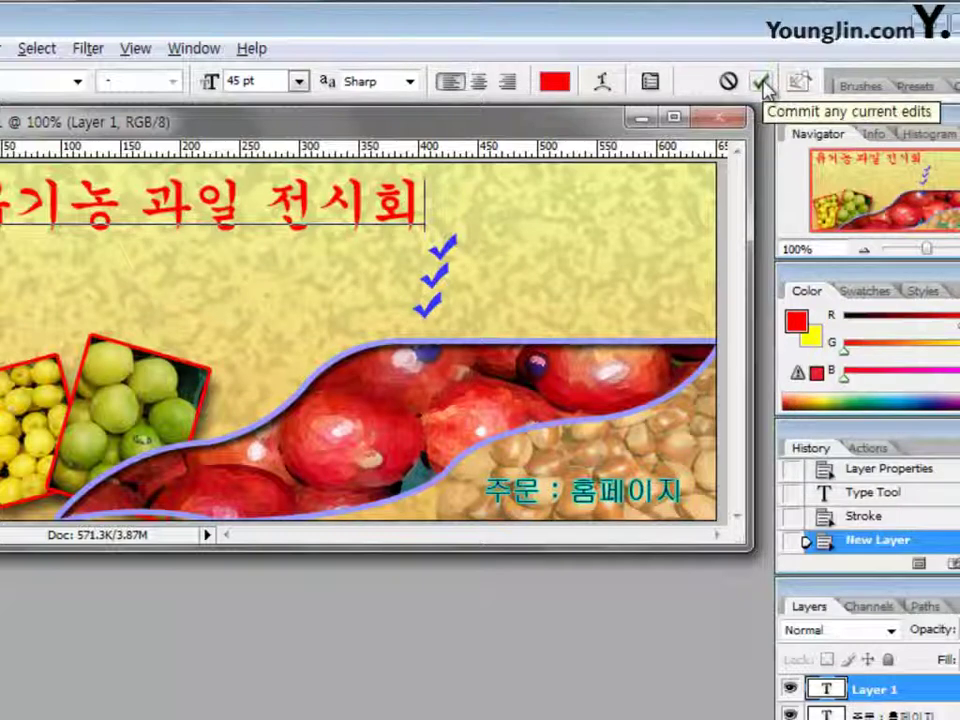
{"action": "left_click", "coordinate": [763, 86]}
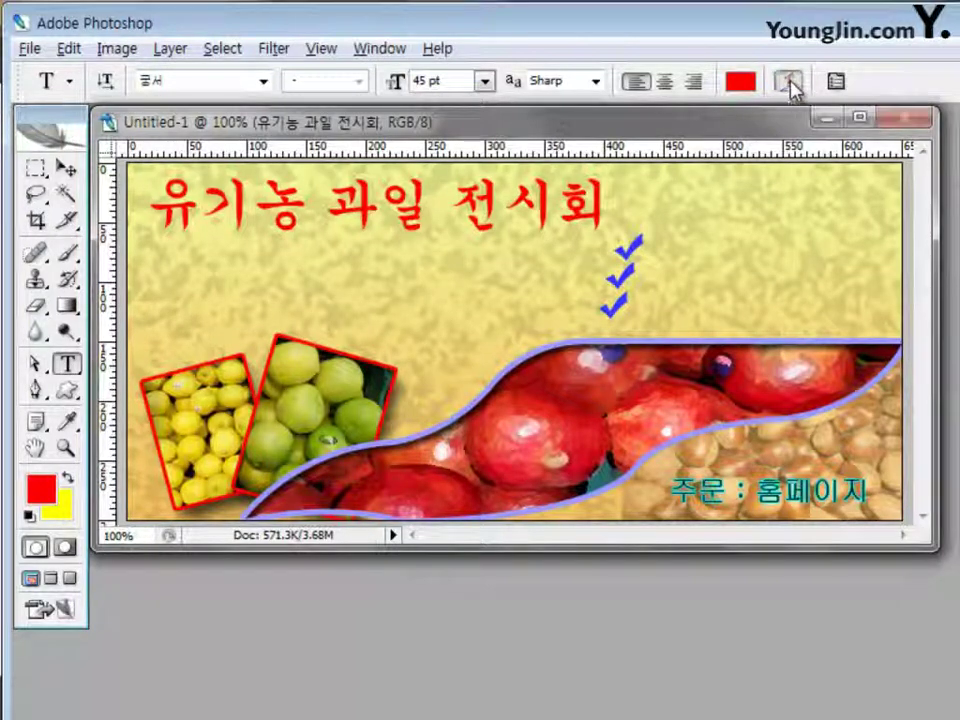
Step: Warp the 유기농 과일 전시회 title with the horizontal Flag style at +50% bend
{"action": "left_click", "coordinate": [790, 84]}
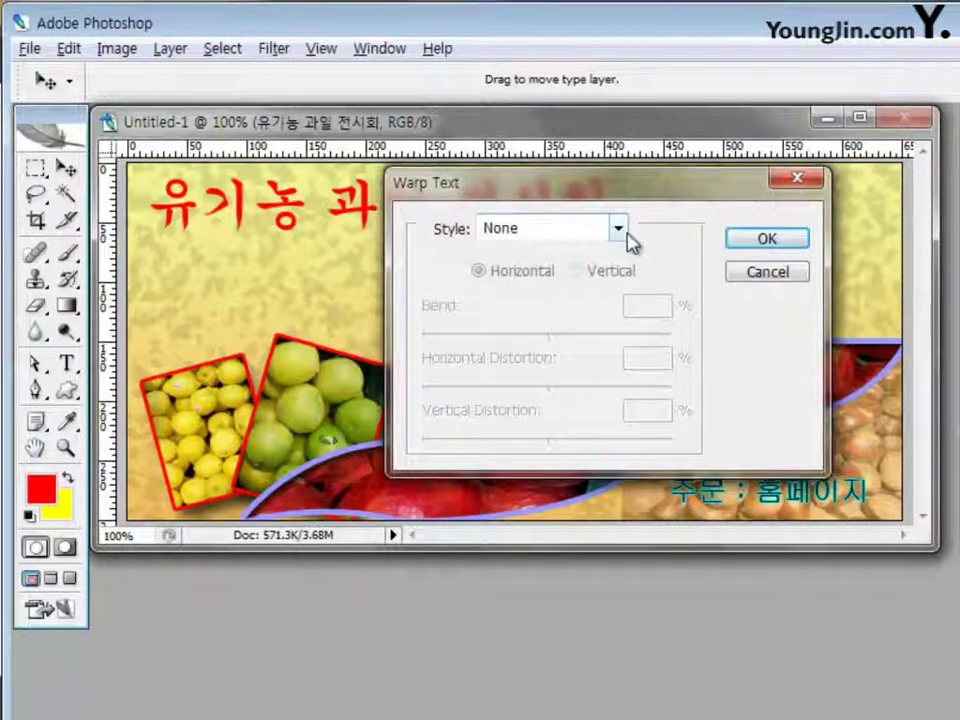
{"action": "left_click", "coordinate": [618, 229]}
{"action": "left_click", "coordinate": [573, 494]}
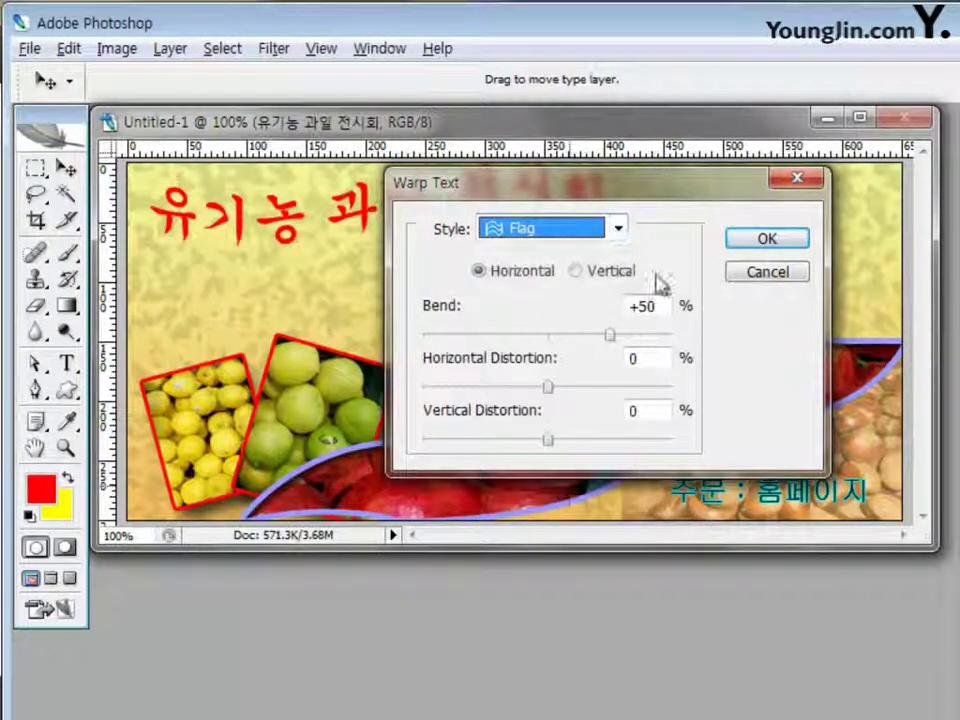
{"action": "left_click", "coordinate": [767, 241]}
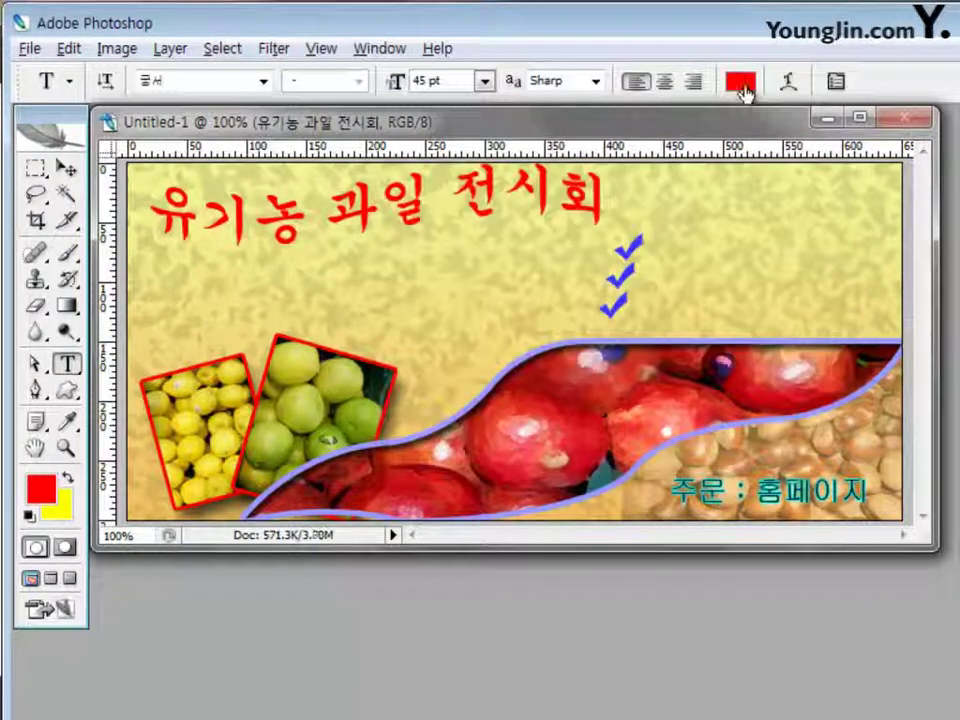
Step: Use Free Transform to move the warped title slightly down and left, centring it at about X 206 px, Y 59 px
{"action": "left_click", "coordinate": [62, 172]}
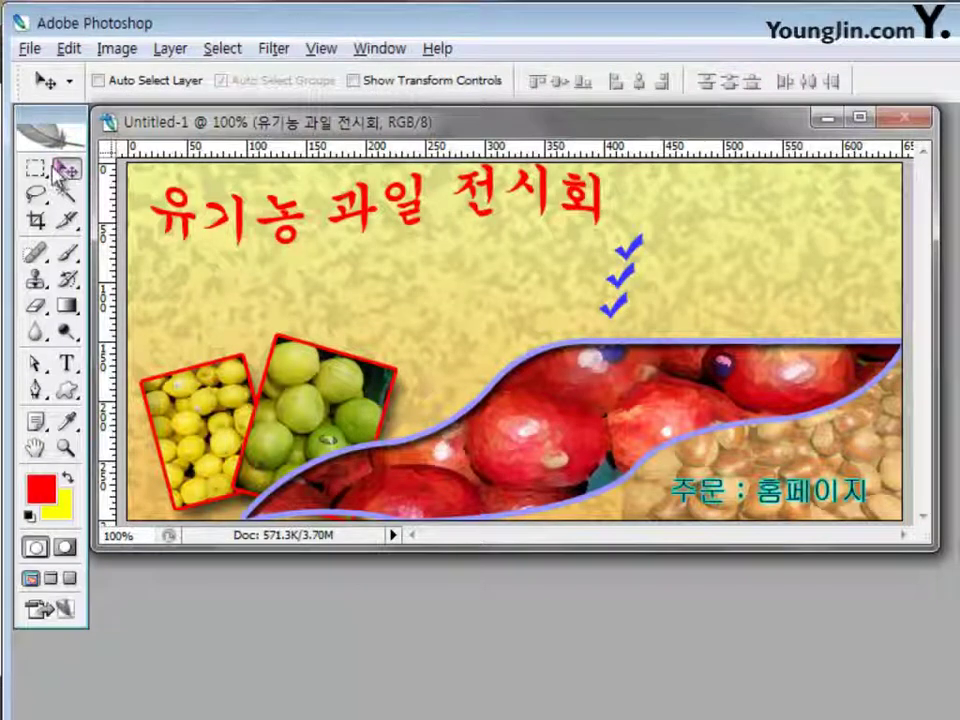
{"action": "key", "text": "ctrl+t"}
{"action": "left_click_drag", "start_coordinate": [465, 250], "coordinate": [460, 273]}
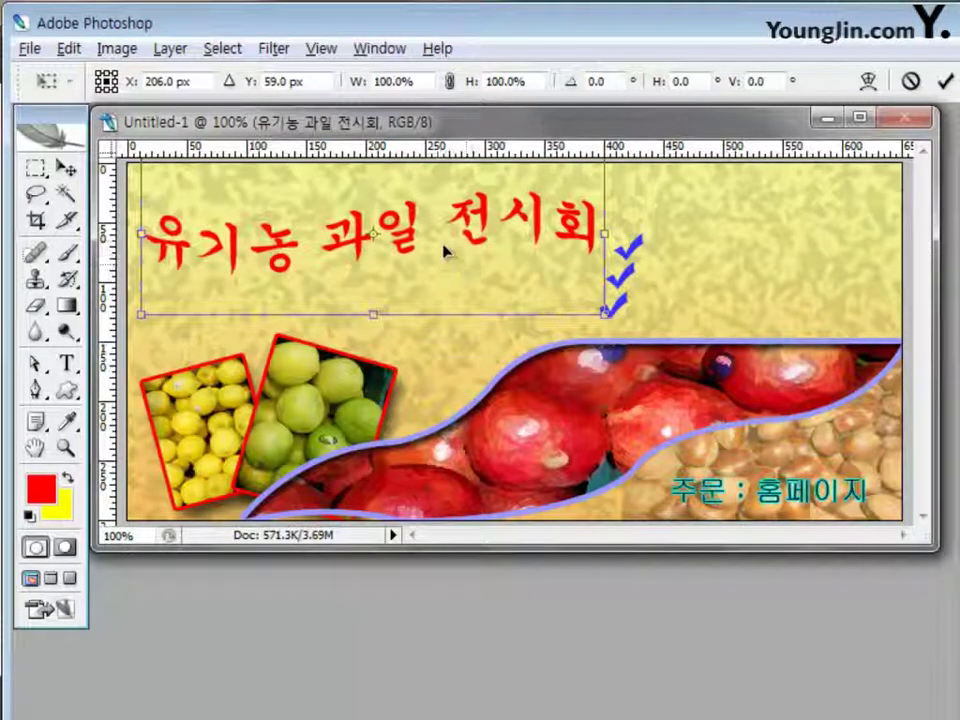
{"action": "key", "text": "Return"}
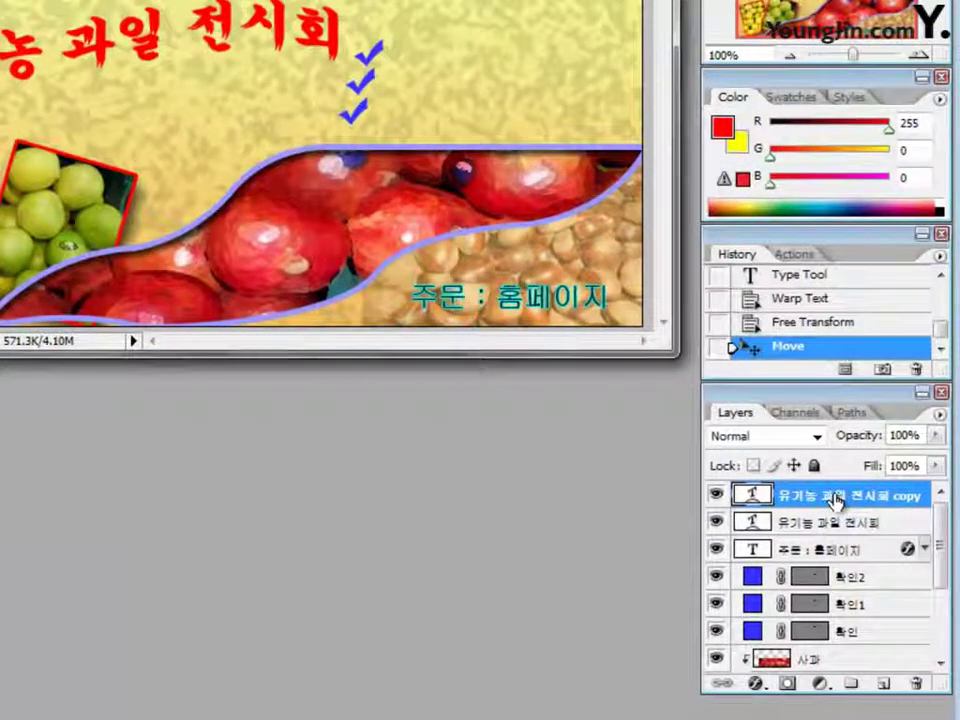
Step: Rename the copied title layer as 그림자 and place it directly below the original 유기농 과일 전시회 layer
{"action": "double_click", "coordinate": [836, 498]}
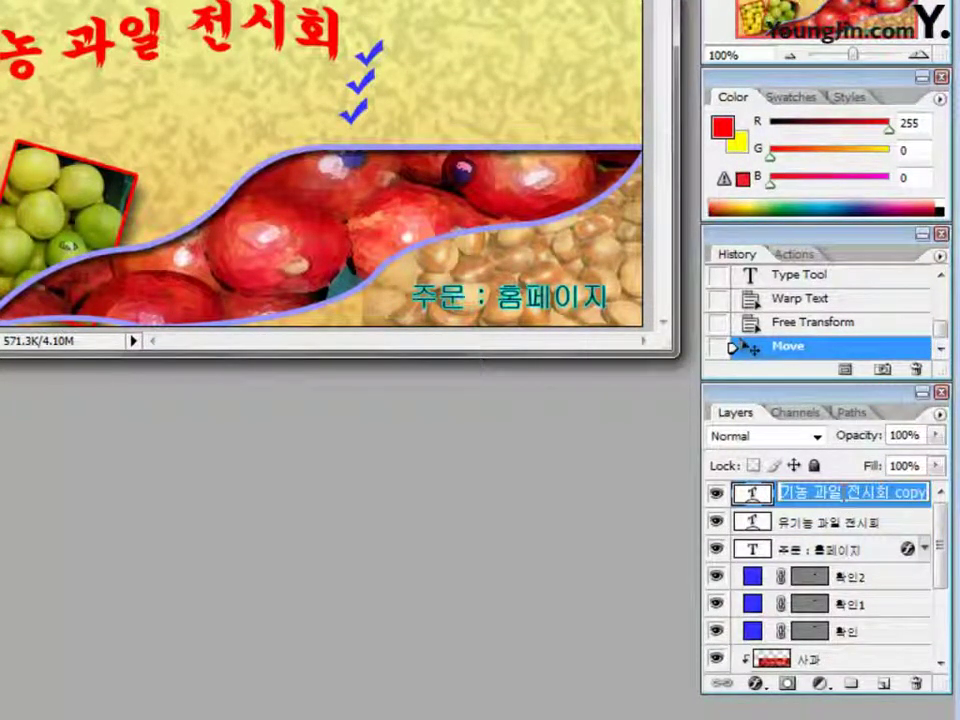
{"action": "type", "text": "그림자"}
{"action": "key", "text": "Return"}
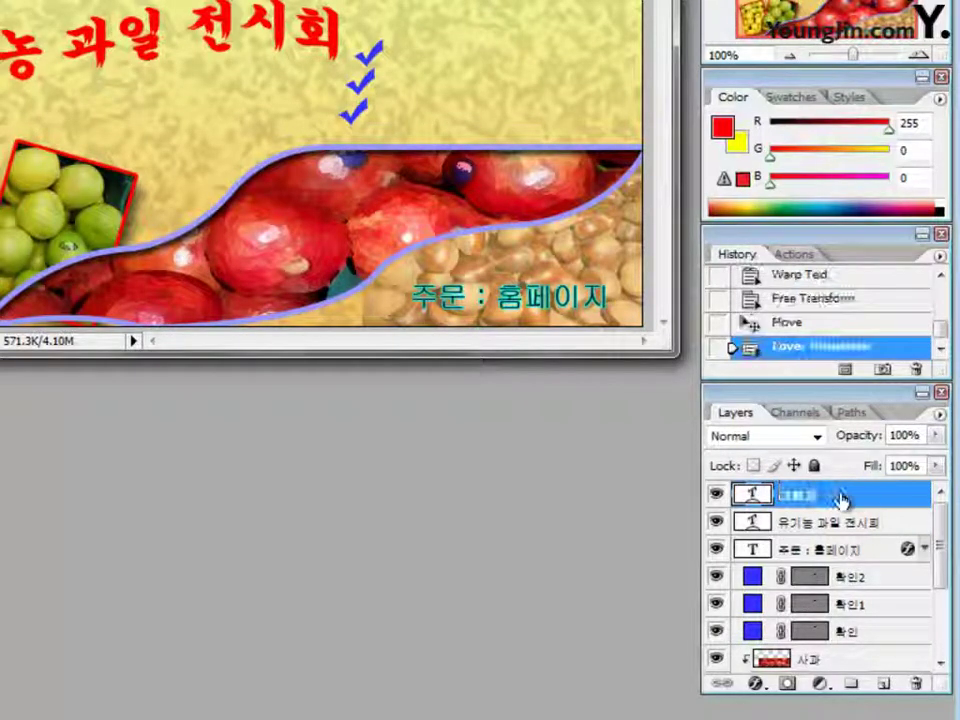
{"action": "left_click_drag", "start_coordinate": [840, 500], "coordinate": [840, 536]}
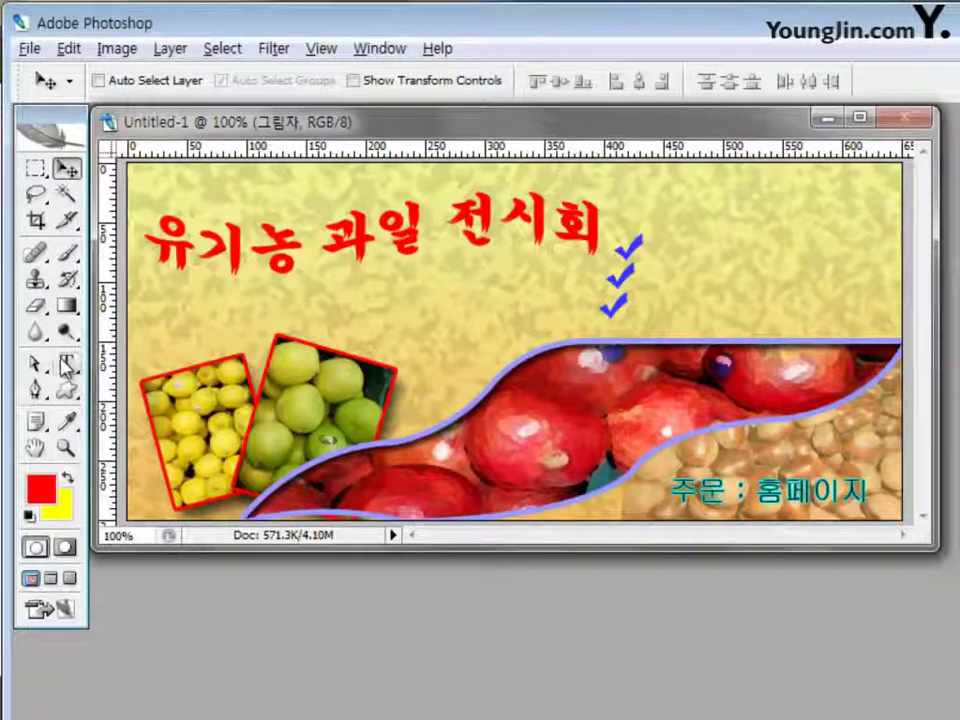
Step: Set the text colour of the 그림자 layer to black #000000
{"action": "left_click", "coordinate": [62, 365]}
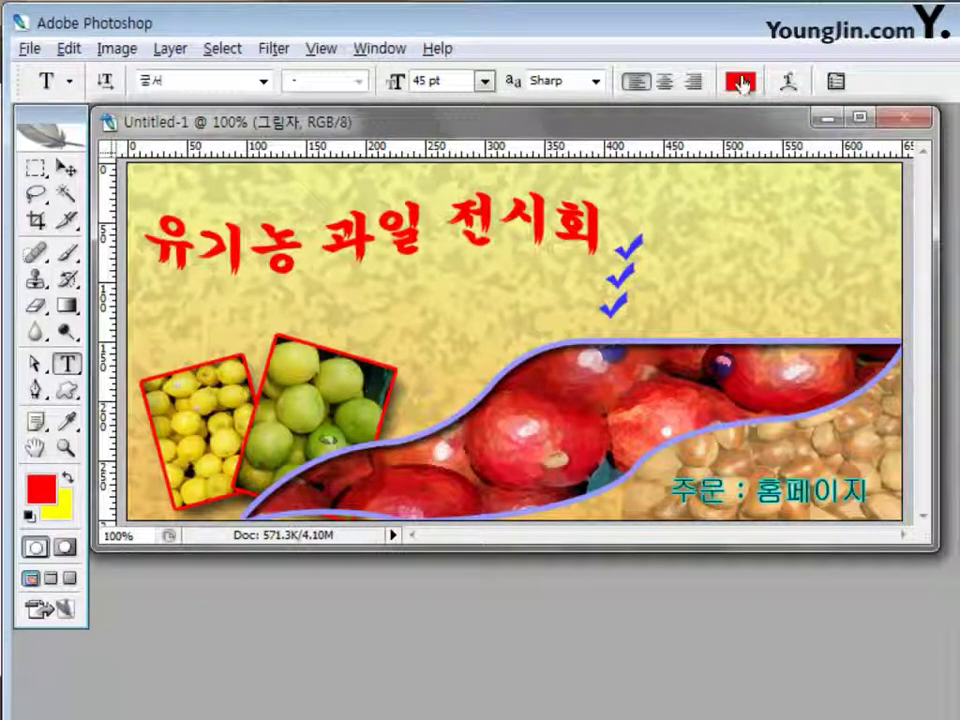
{"action": "left_click", "coordinate": [741, 88]}
{"action": "left_click", "coordinate": [510, 528]}
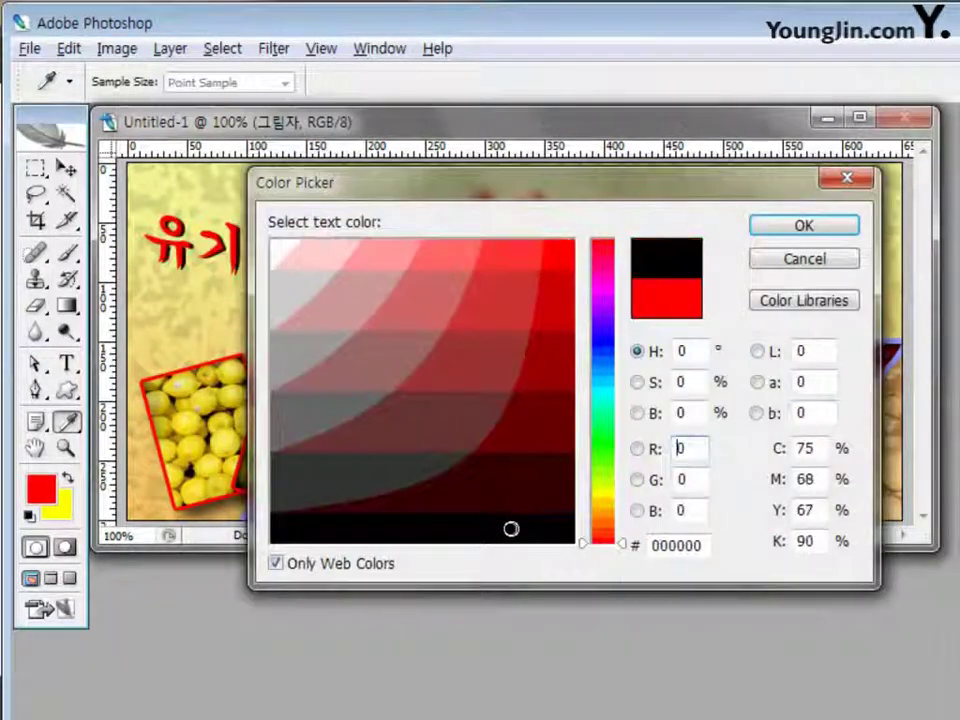
{"action": "left_click", "coordinate": [804, 230]}
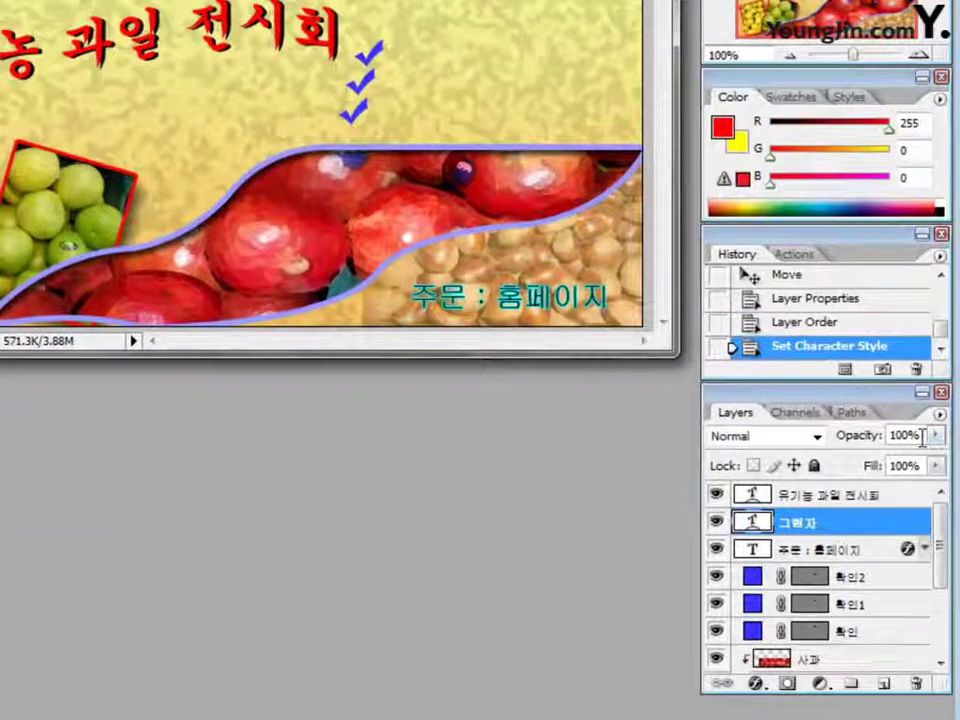
Step: Set the 그림자 layer's opacity to 50% and nudge it slightly right of the red title
{"action": "left_click", "coordinate": [903, 435]}
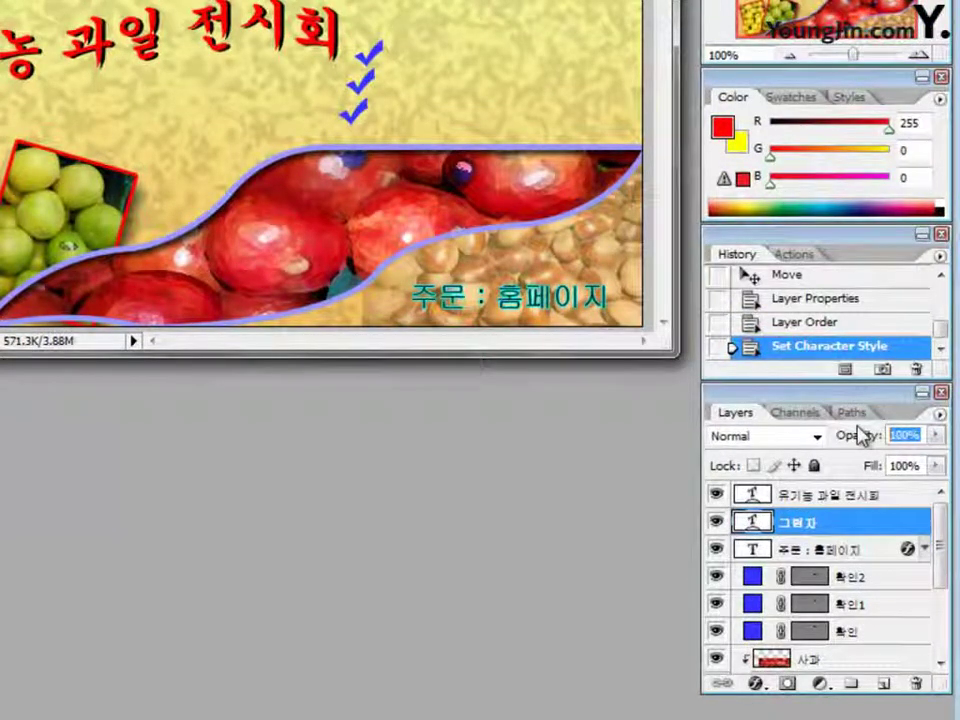
{"action": "type", "text": "50"}
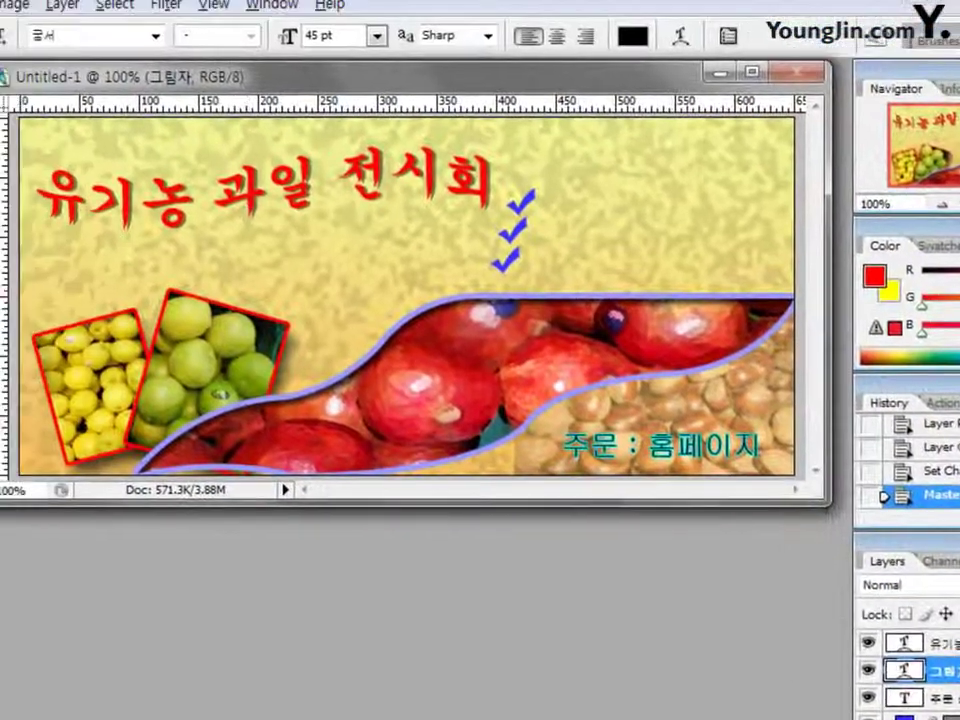
{"action": "key", "text": "v"}
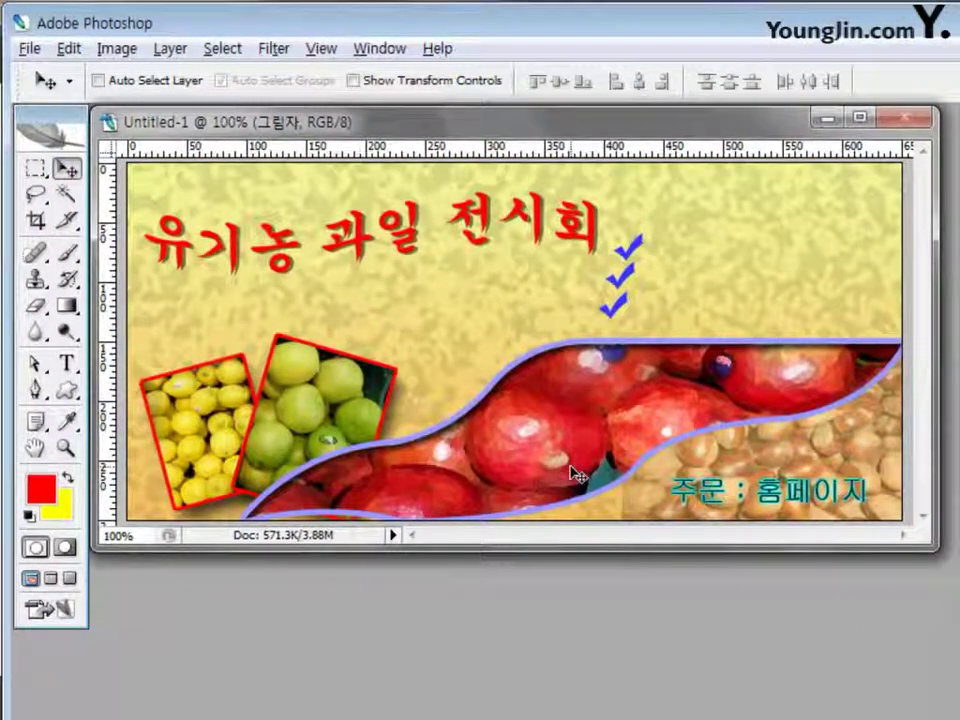
{"action": "key", "text": "Right"}
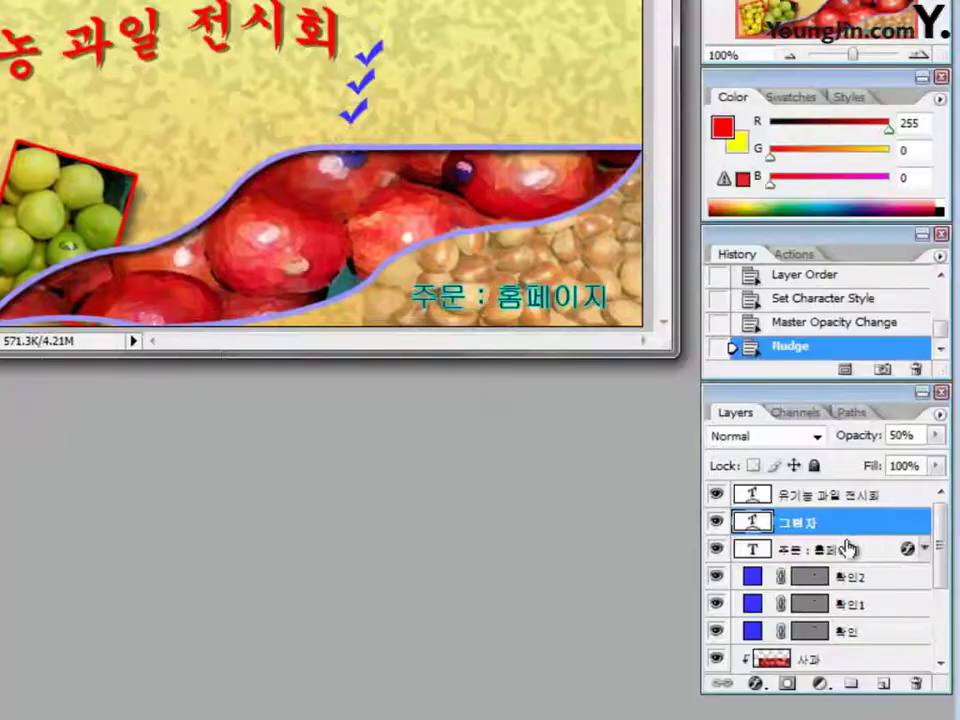
Step: Select the 확인, 확인1 and 확인2 check mark layers together and nudge them slightly left and up
{"action": "left_click", "coordinate": [884, 632]}
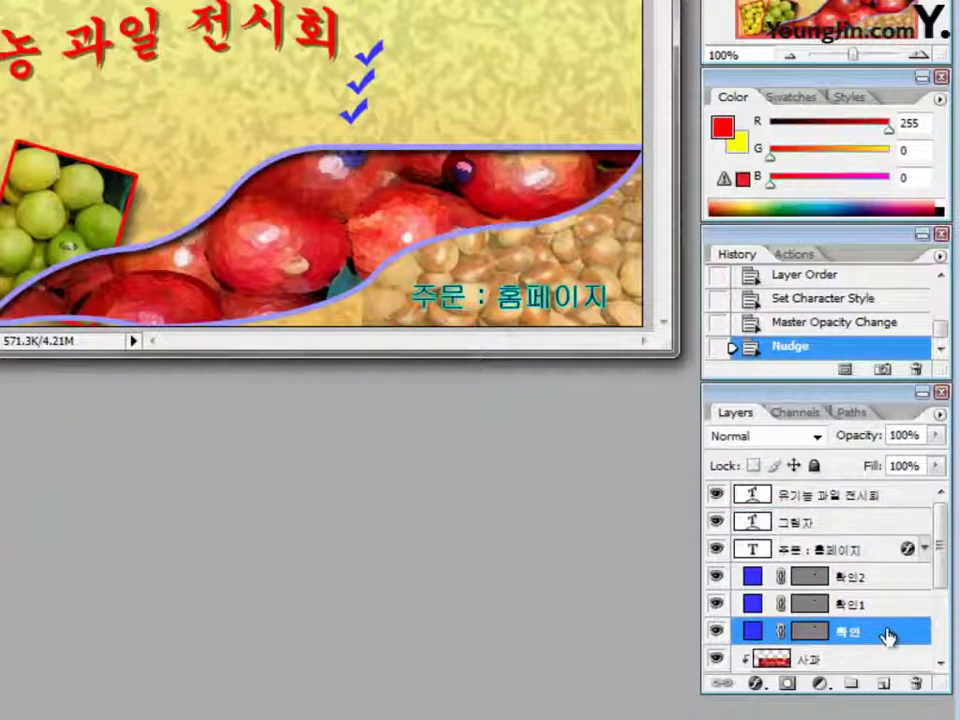
{"action": "left_click", "coordinate": [864, 580], "text": "shift"}
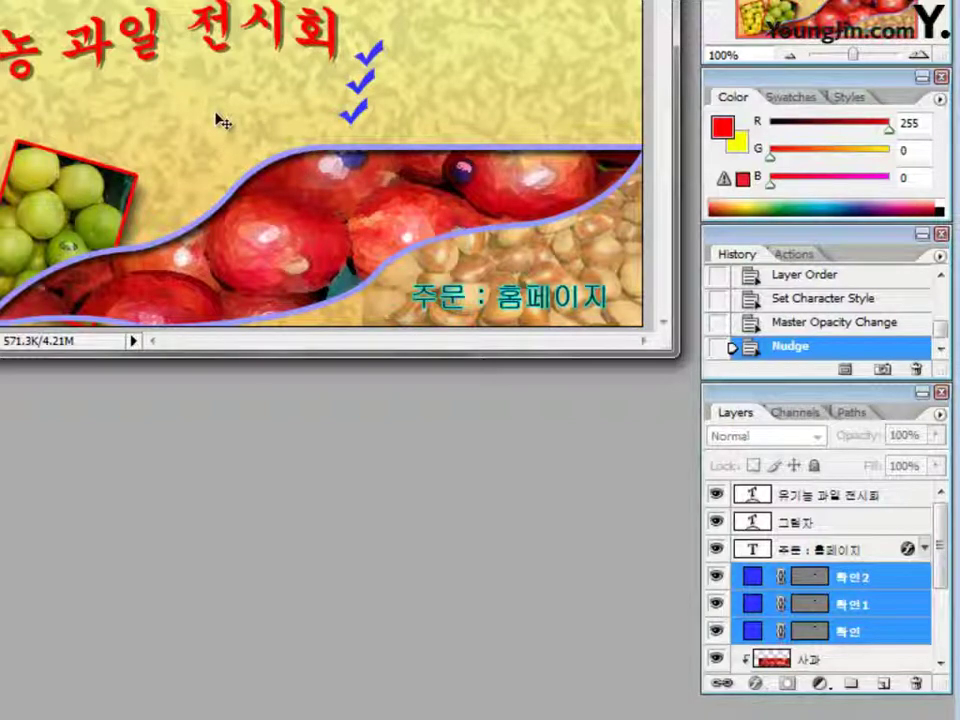
{"action": "key", "text": "Left"}
{"action": "key", "text": "Left"}
{"action": "key", "text": "Left"}
{"action": "key", "text": "Left"}
{"action": "key", "text": "Left"}
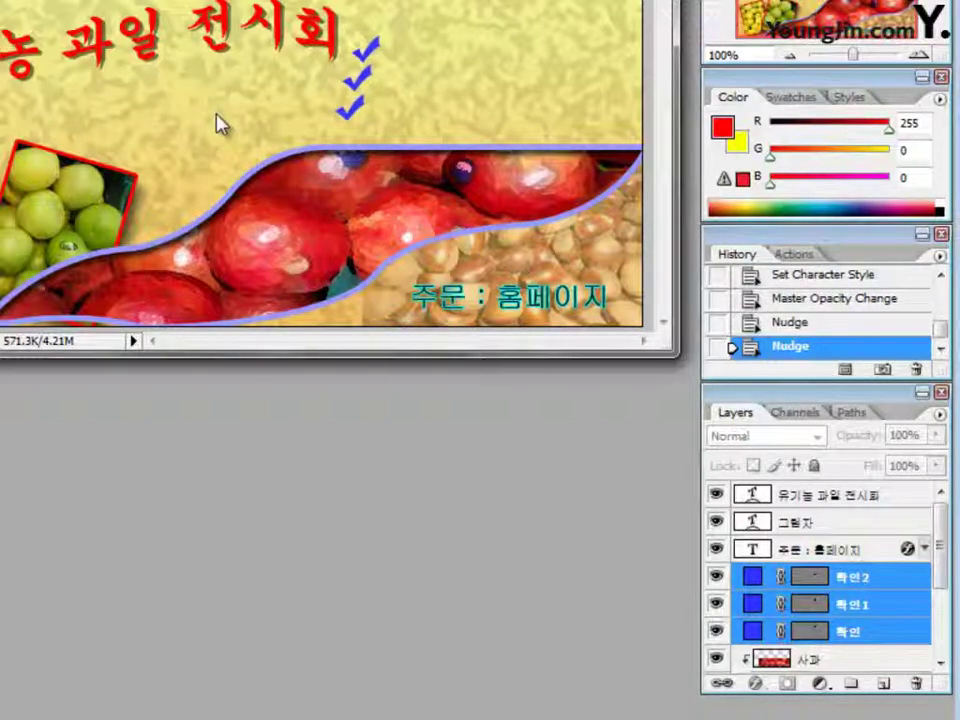
Step: Start a new text beside the uppermost check mark and set it to the 굴림 font at 22 pt in black #000000
{"action": "left_click", "coordinate": [850, 497]}
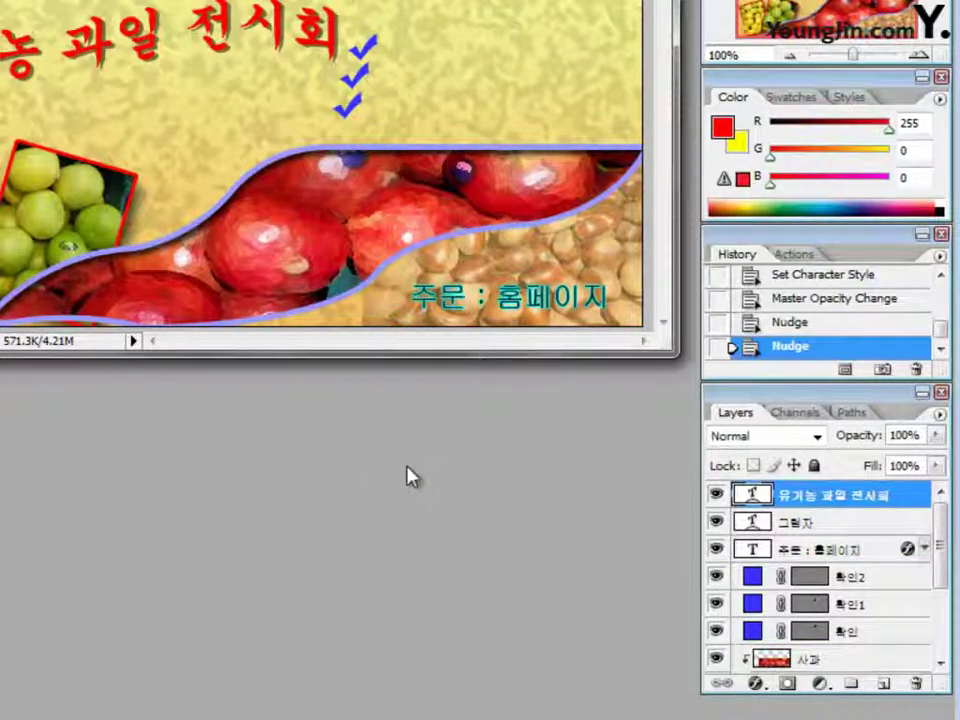
{"action": "left_click", "coordinate": [65, 365]}
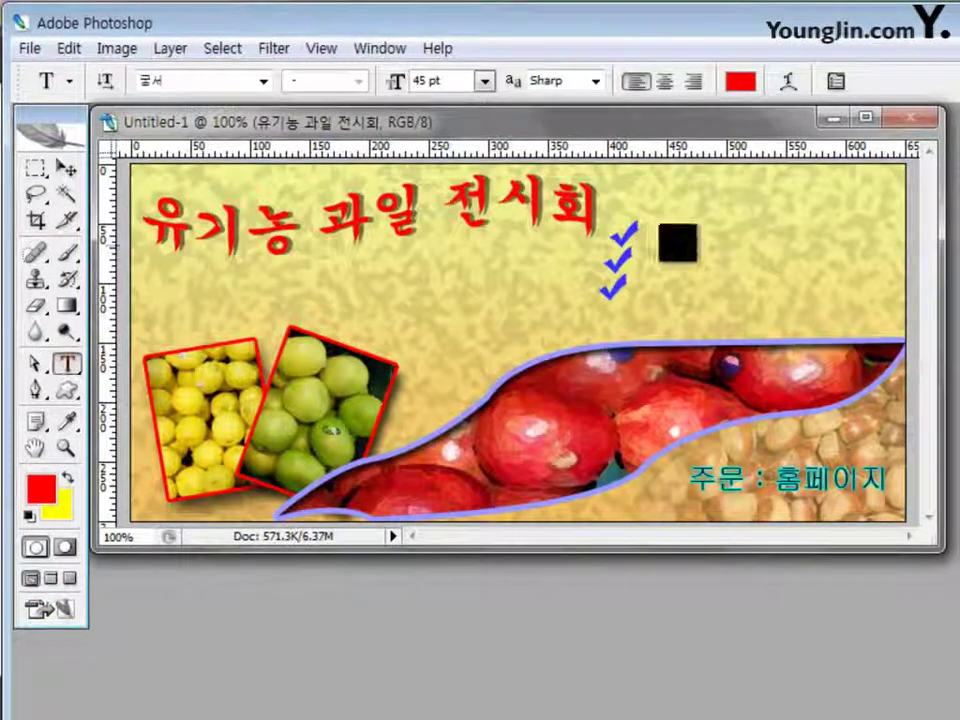
{"action": "left_click", "coordinate": [657, 237]}
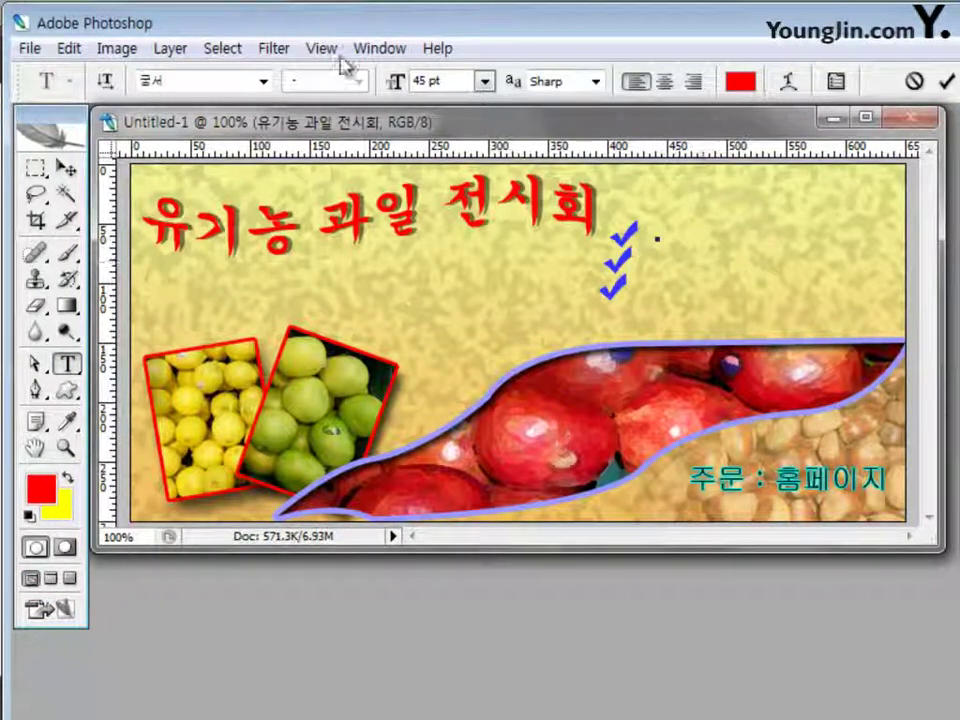
{"action": "left_click", "coordinate": [263, 81]}
{"action": "scroll", "coordinate": [213, 150], "scroll_direction": "up", "scroll_amount": 2}
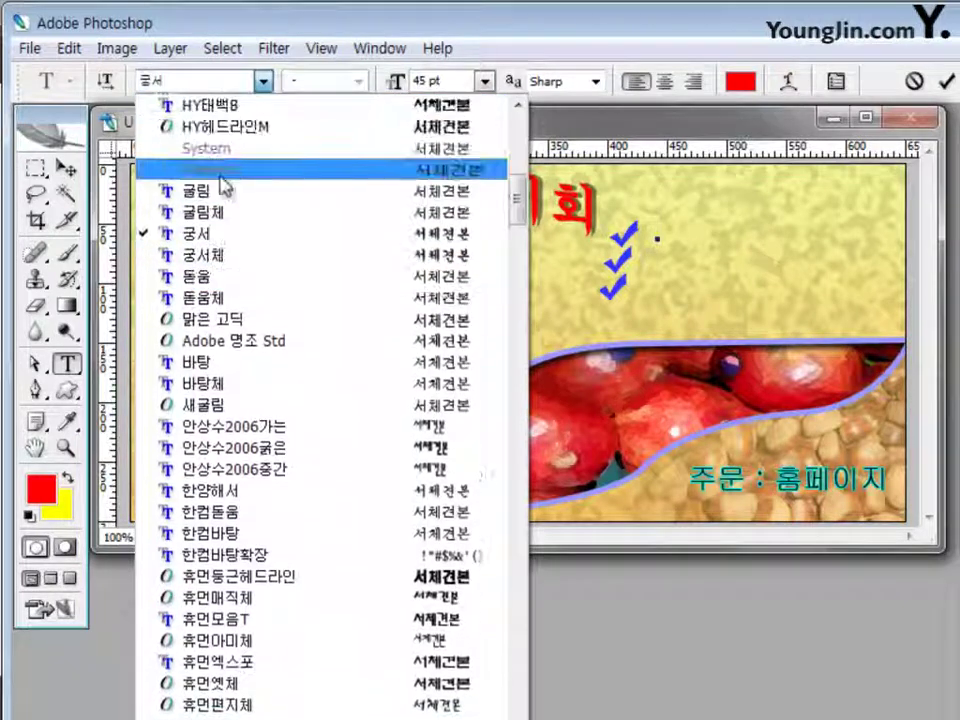
{"action": "left_click", "coordinate": [222, 190]}
{"action": "left_click", "coordinate": [452, 82]}
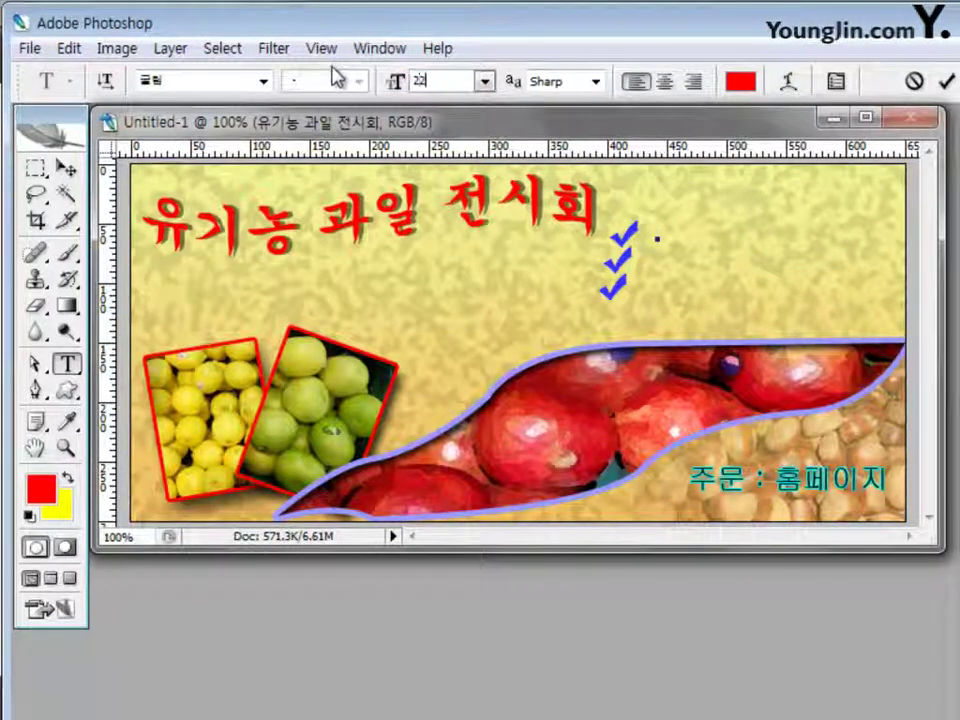
{"action": "left_click", "coordinate": [740, 81]}
{"action": "left_click", "coordinate": [497, 531]}
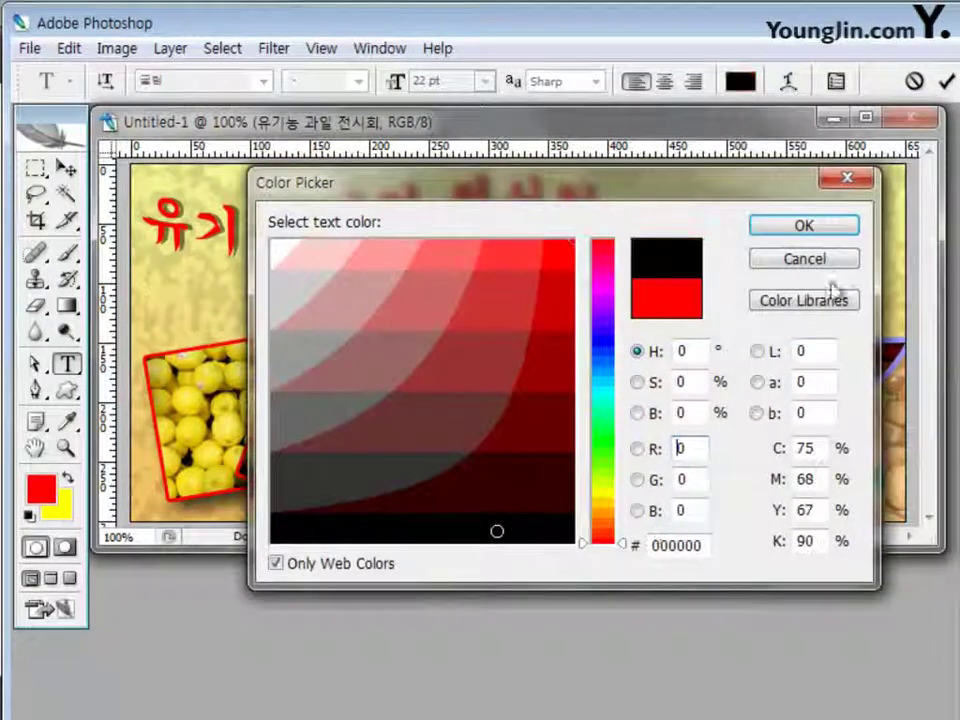
{"action": "left_click", "coordinate": [812, 232]}
Step: Enter the text 장소 : 무역전시관 beside the uppermost check mark, starting at about X 440 px, and commit it
{"action": "left_click", "coordinate": [657, 236]}
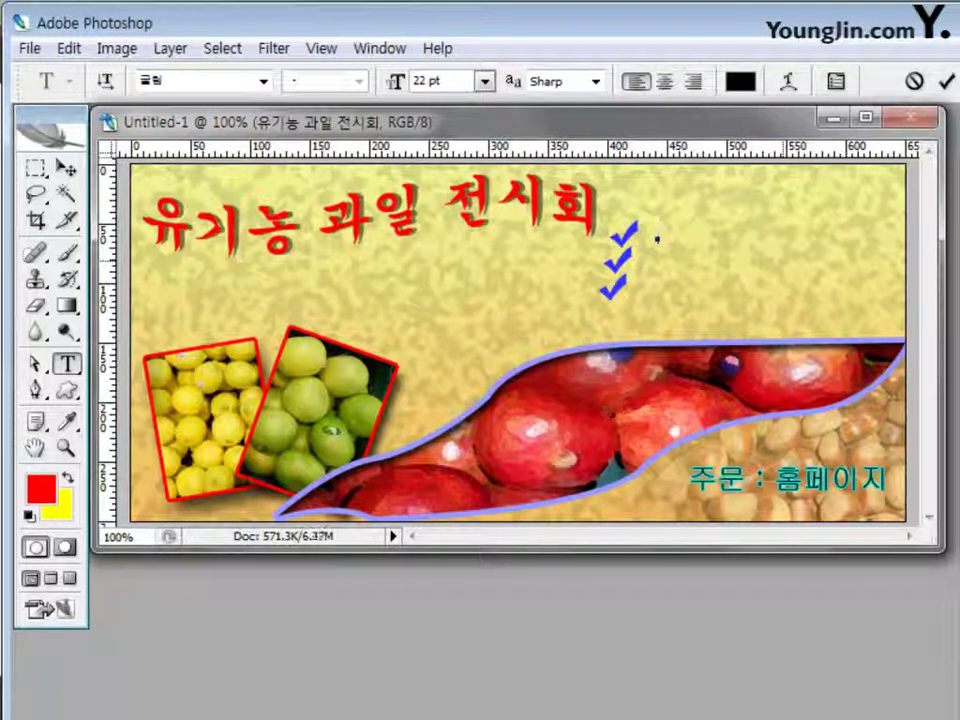
{"action": "type", "text": "장소 : 무역전시관"}
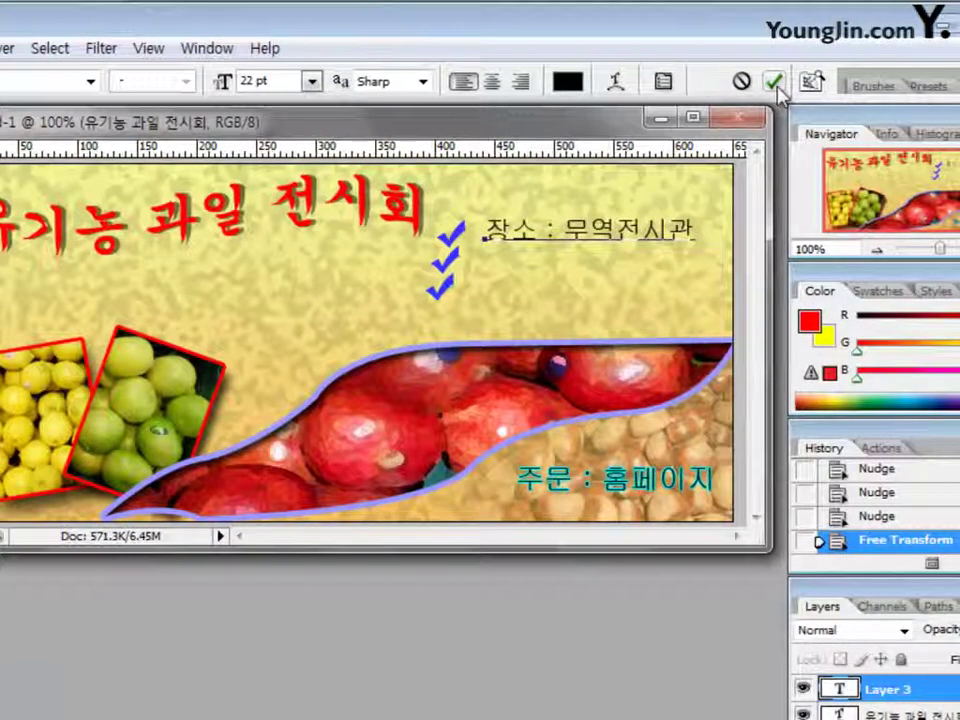
{"action": "left_click", "coordinate": [776, 85]}
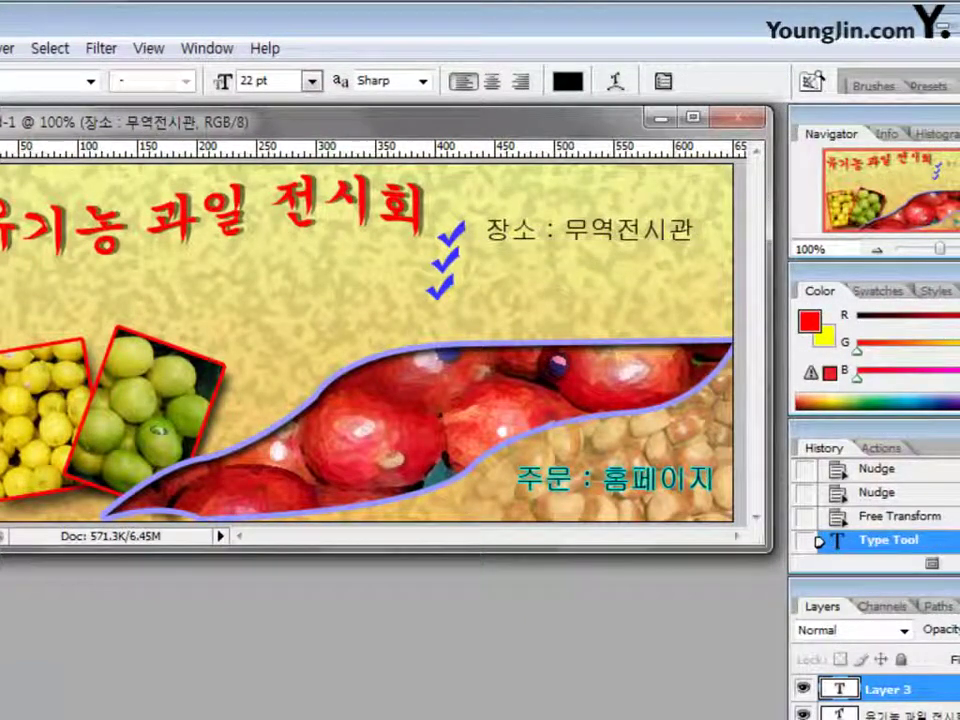
Step: Enter the text 일시 : 2010.10.1 beside the middle check mark, just below the 장소 line, and commit it
{"action": "left_click", "coordinate": [481, 262]}
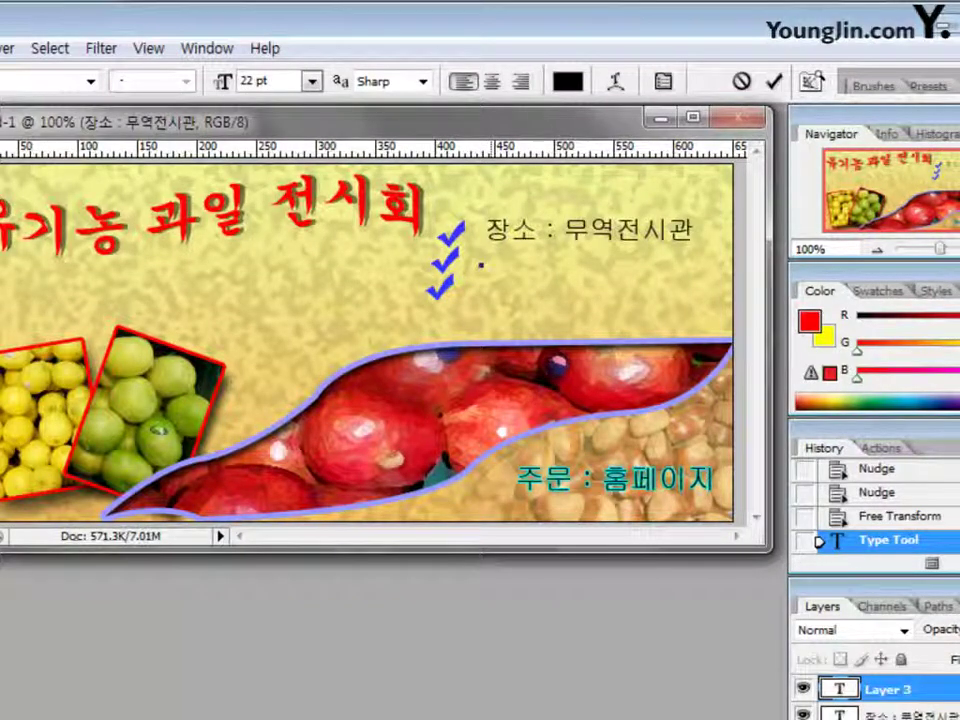
{"action": "type", "text": "읽기"}
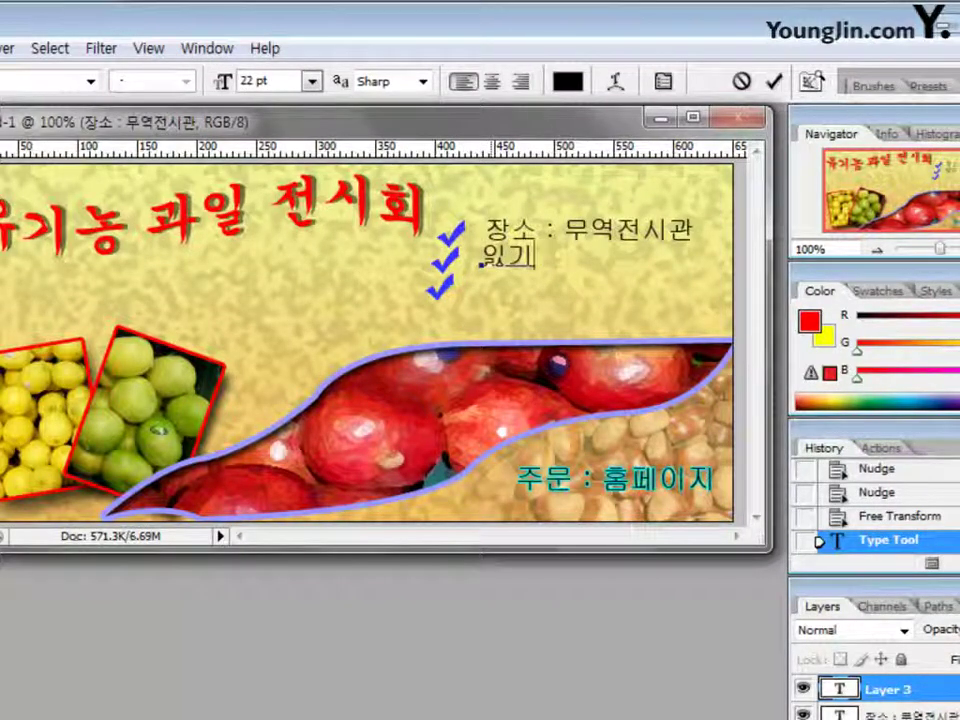
{"action": "type", "text": "일시"}
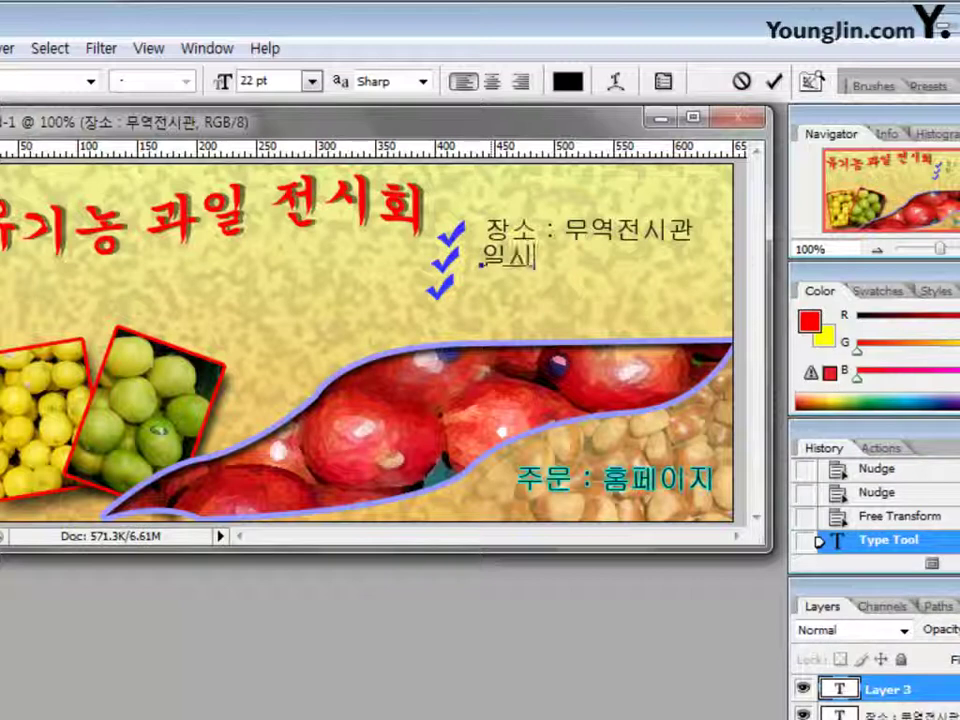
{"action": "type", "text": " : "}
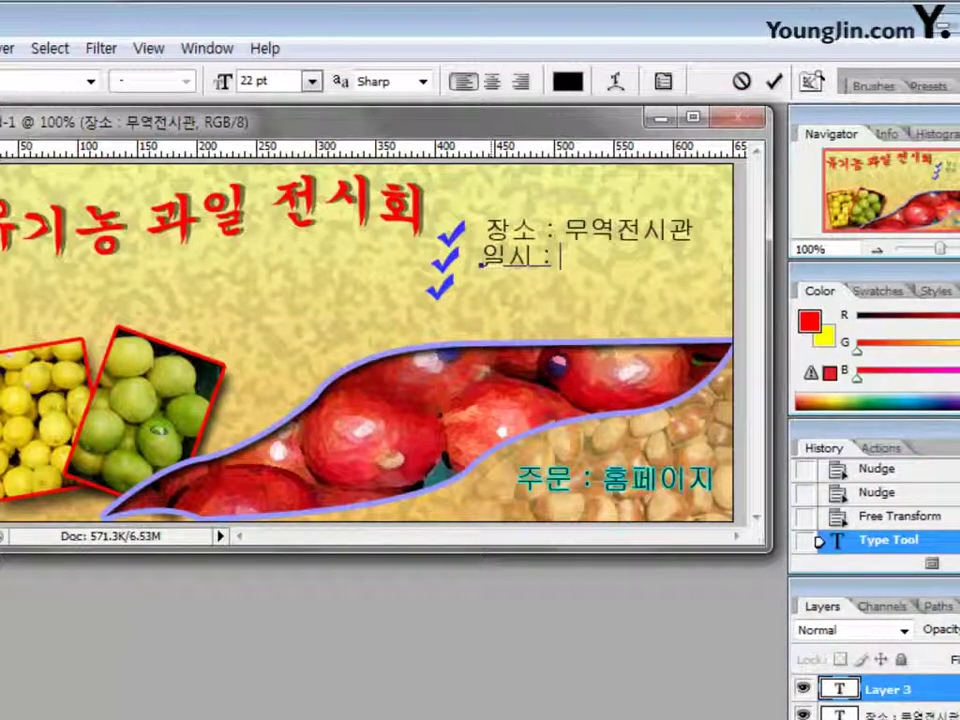
{"action": "type", "text": "2010.10.1"}
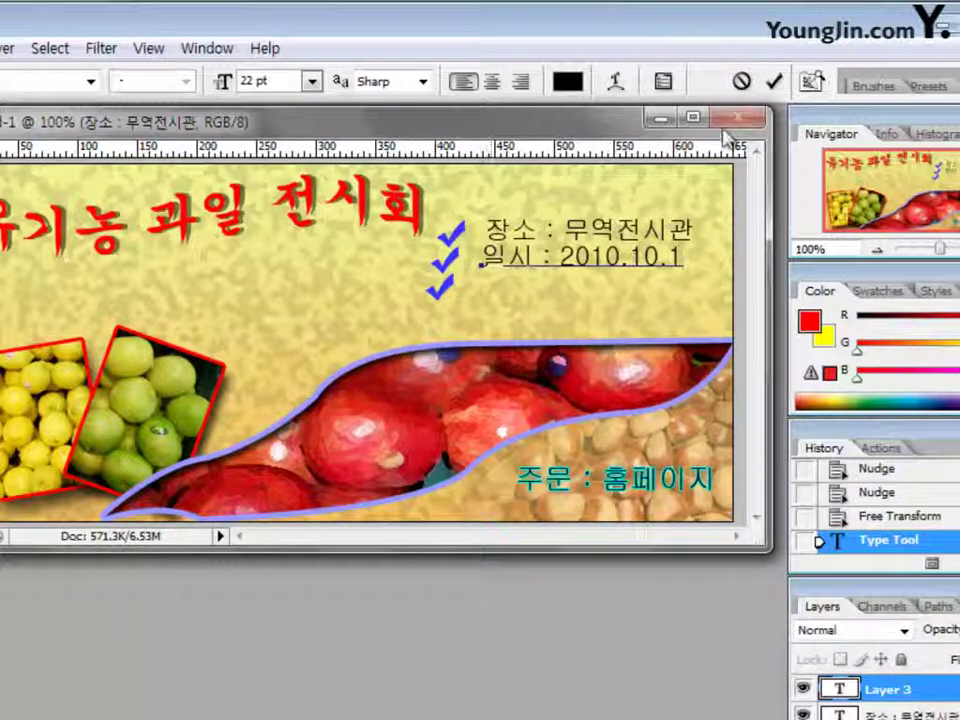
{"action": "left_click", "coordinate": [774, 81]}
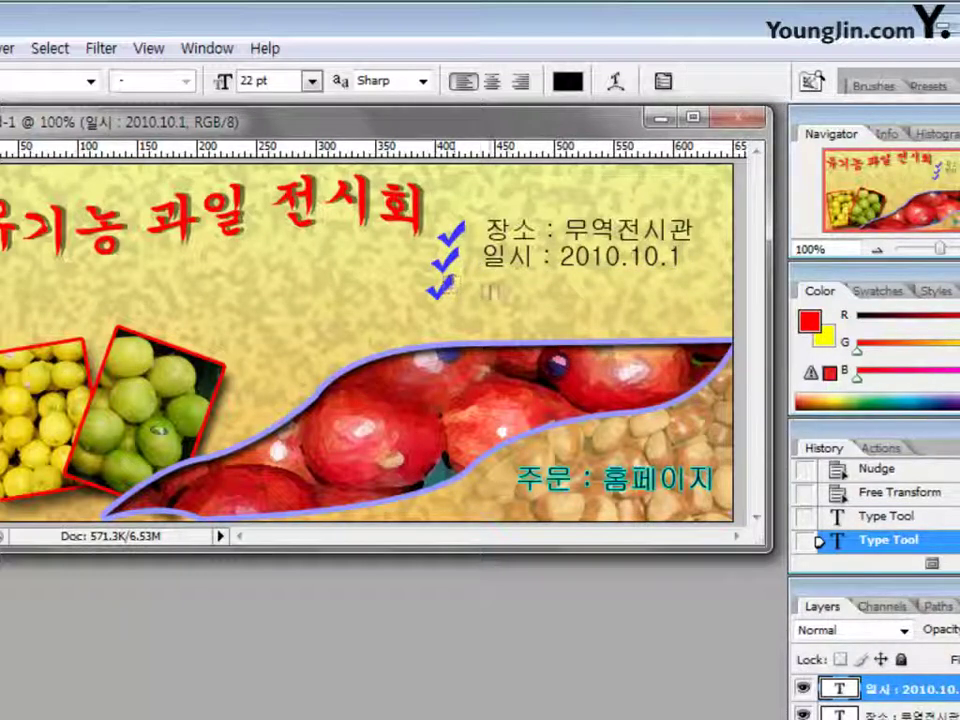
Step: Enter the text 주관 : 우리과일회 beside the lowest check mark, just below the 일시 line, and commit it
{"action": "left_click", "coordinate": [476, 291]}
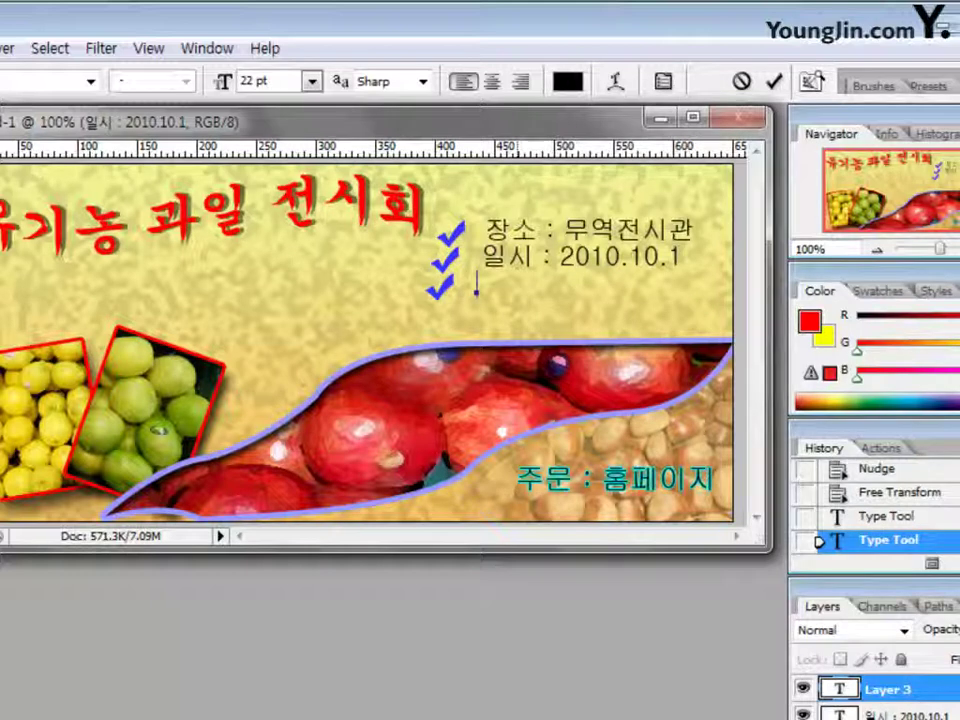
{"action": "type", "text": "ㅈㅜ과"}
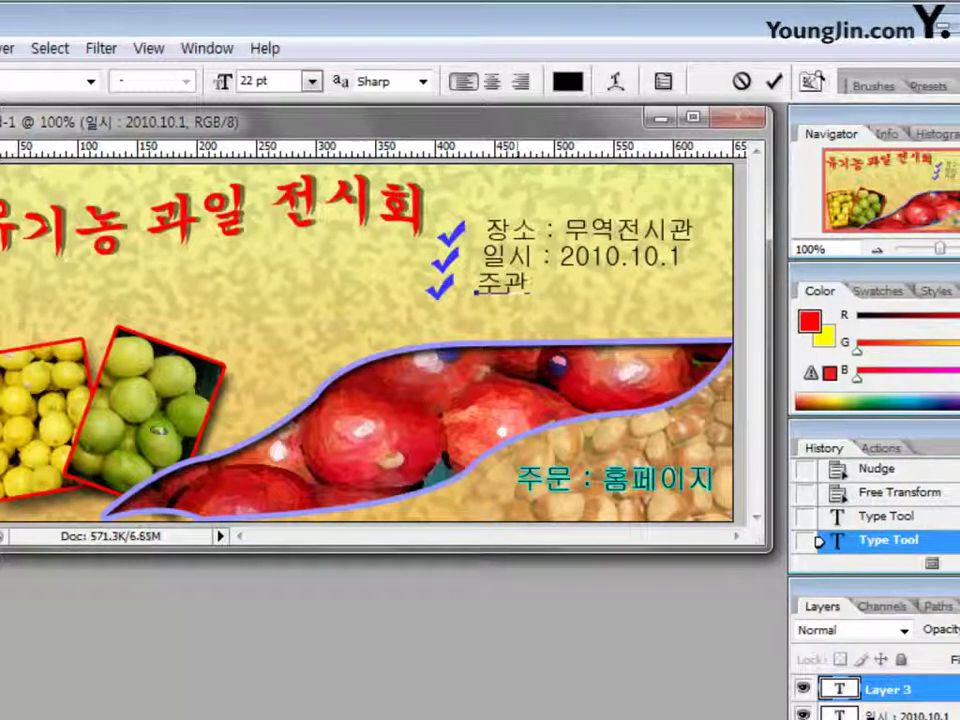
{"action": "type", "text": " : 우리과일회"}
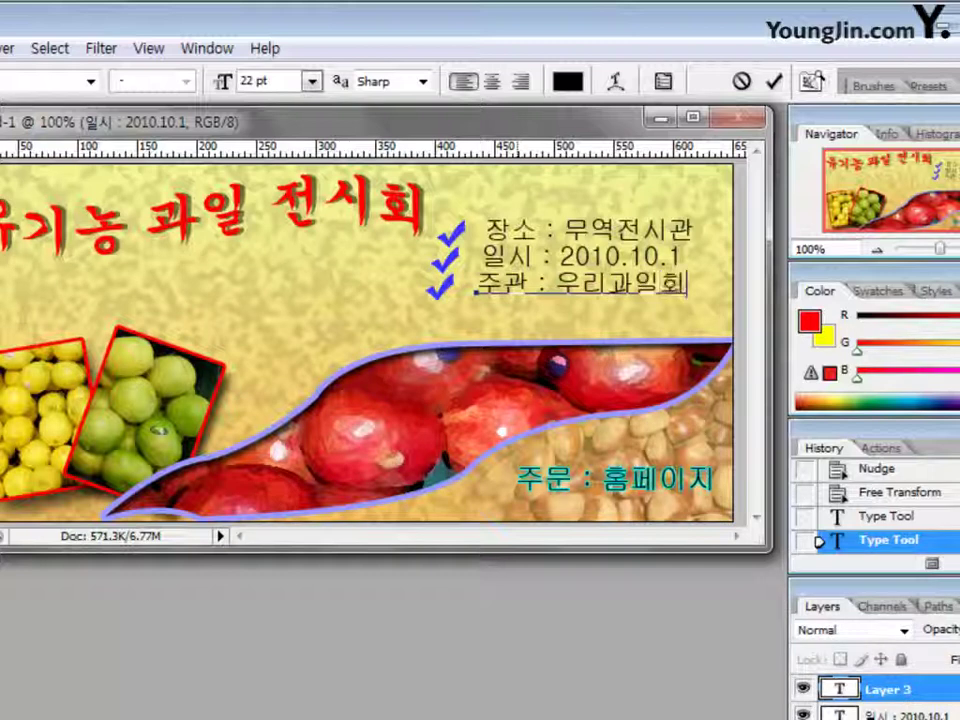
{"action": "left_click", "coordinate": [776, 83]}
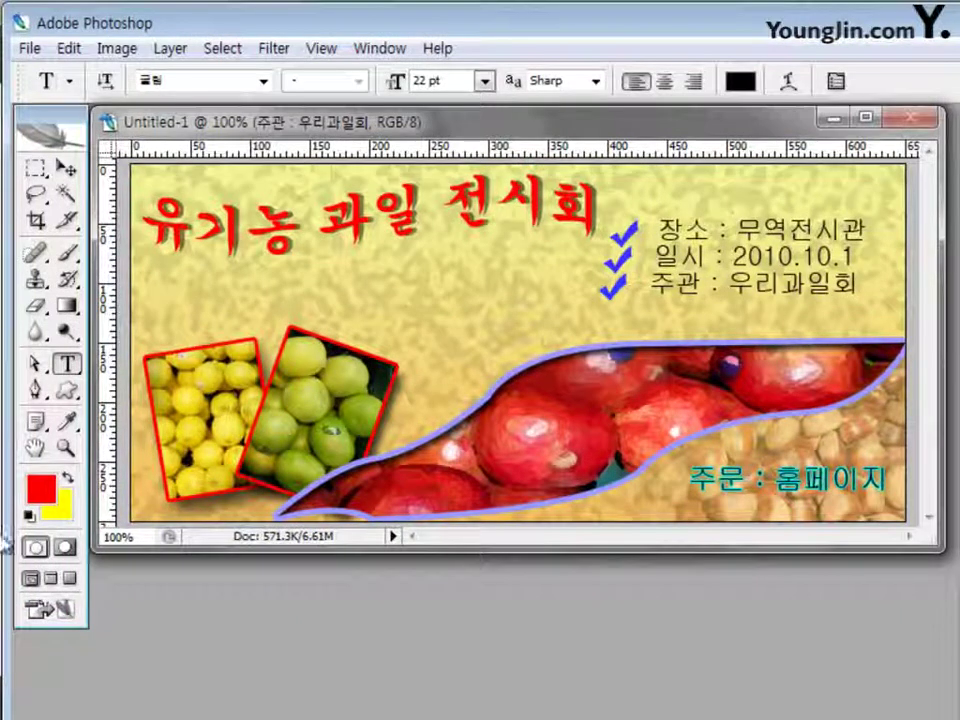
Step: Nudge the 주관 : 우리과일회 text about 11 px left and 5 px down, closer to the lowest check mark
{"action": "left_click", "coordinate": [65, 167]}
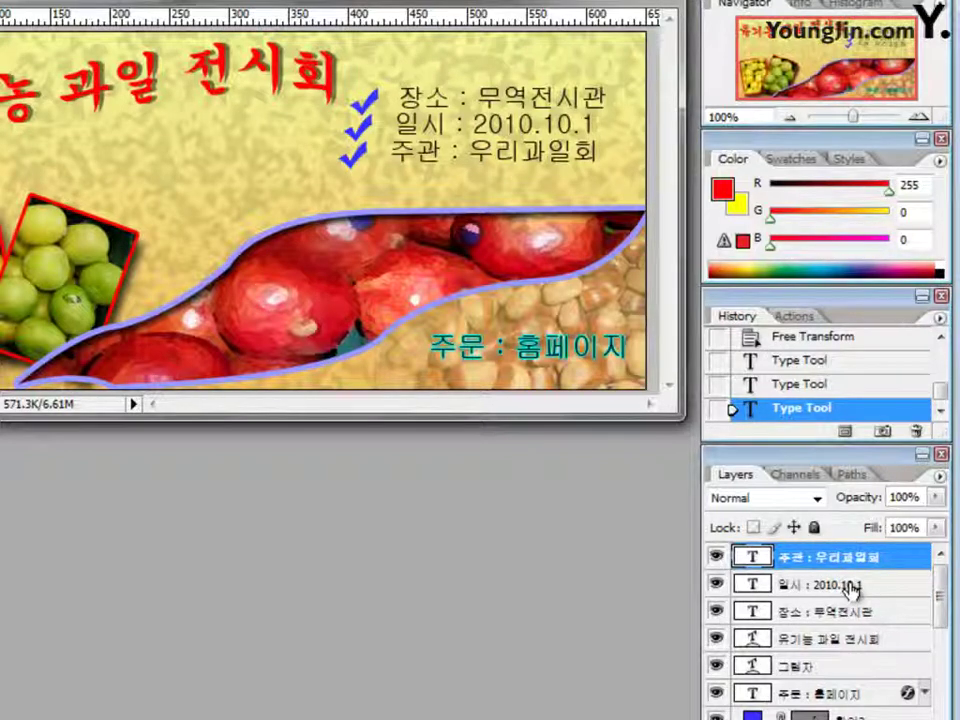
{"action": "key", "text": "Left"}
{"action": "key", "text": "Left"}
{"action": "key", "text": "Left"}
{"action": "key", "text": "Left"}
{"action": "key", "text": "Left"}
{"action": "key", "text": "Left"}
{"action": "key", "text": "Left"}
{"action": "key", "text": "Left"}
{"action": "key", "text": "Left"}
{"action": "key", "text": "Left"}
{"action": "key", "text": "Left"}
{"action": "key", "text": "Left"}
{"action": "key", "text": "Down"}
{"action": "key", "text": "Down"}
{"action": "key", "text": "Down"}
{"action": "key", "text": "Right"}
{"action": "key", "text": "Right"}
{"action": "key", "text": "Right"}
{"action": "key", "text": "Right"}
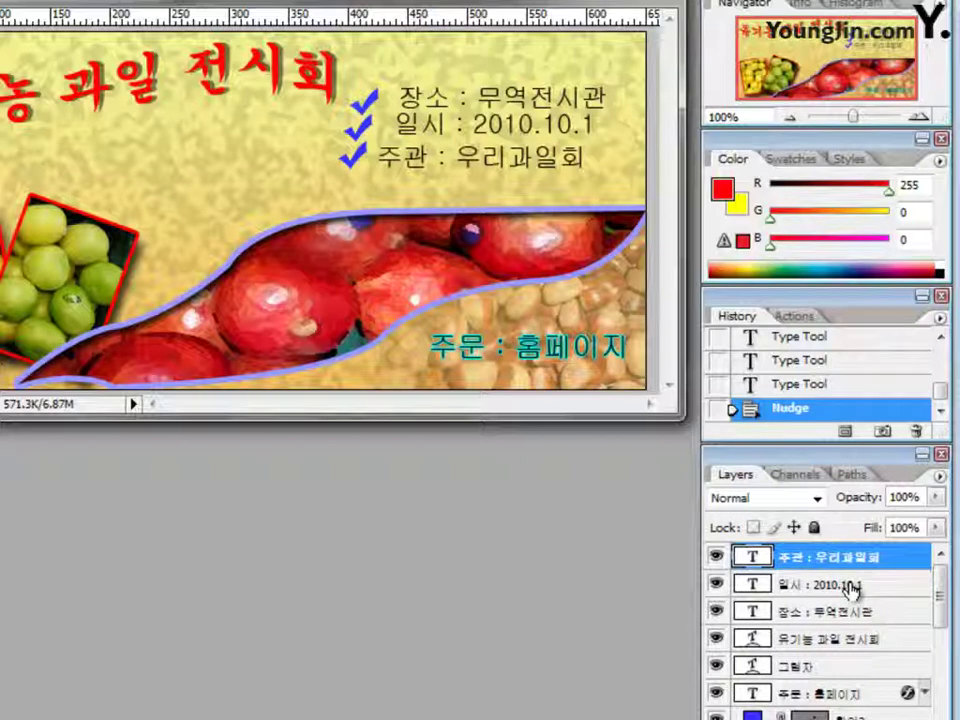
Step: Nudge the 일시 : 2010.10.1 text layer slightly left and down, and the 장소 : 무역전시관 layer slightly left and up
{"action": "left_click", "coordinate": [889, 590]}
{"action": "key", "text": "Left"}
{"action": "key", "text": "Left"}
{"action": "key", "text": "Left"}
{"action": "key", "text": "Left"}
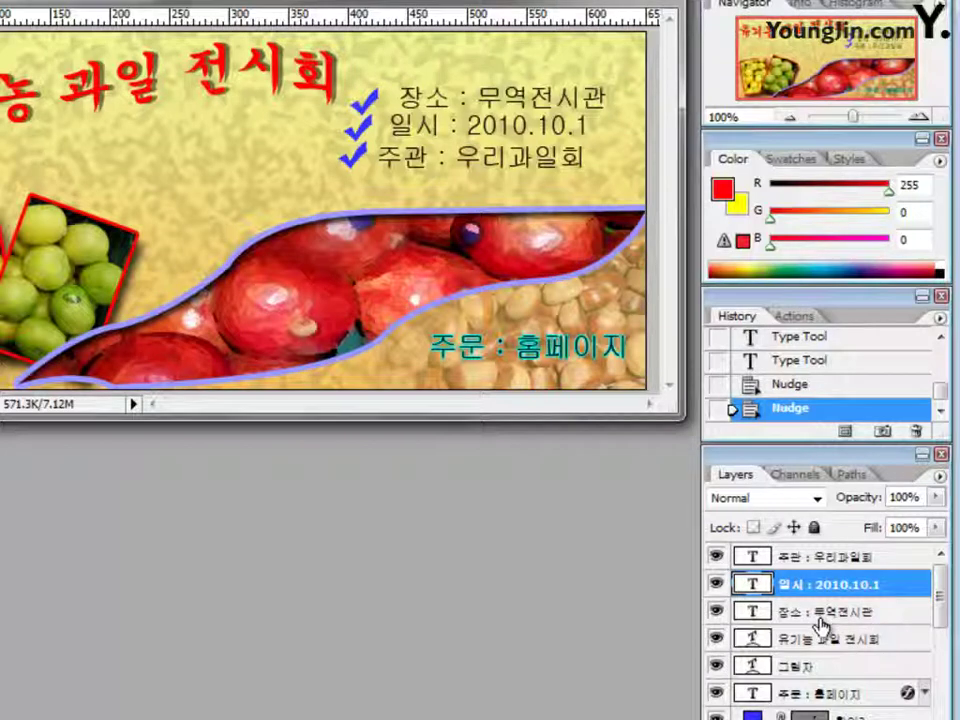
{"action": "left_click", "coordinate": [840, 612]}
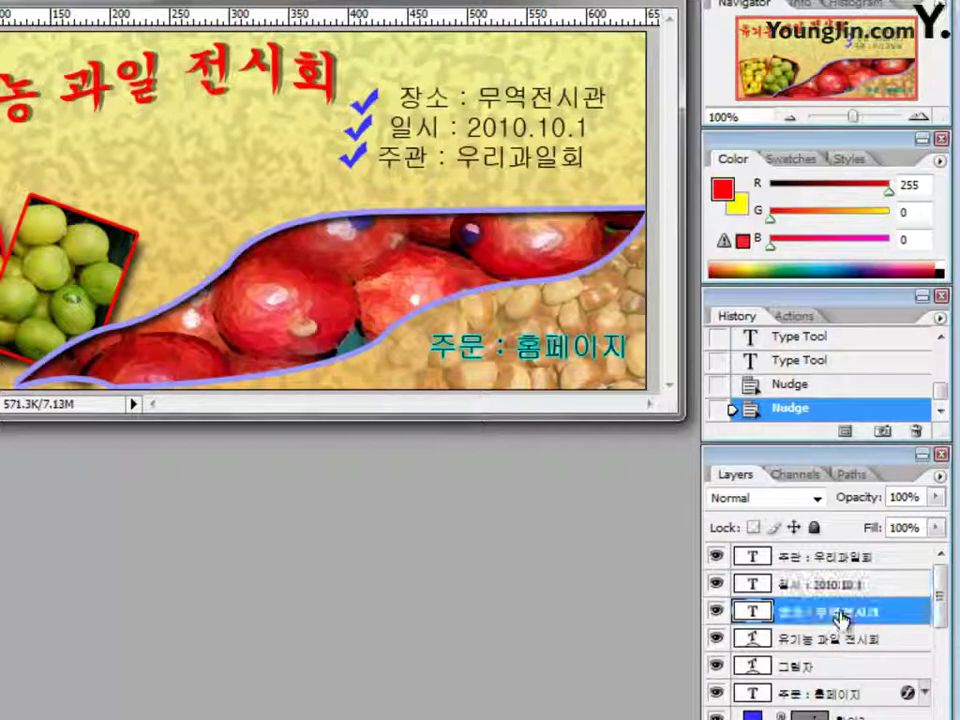
{"action": "key", "text": "Left"}
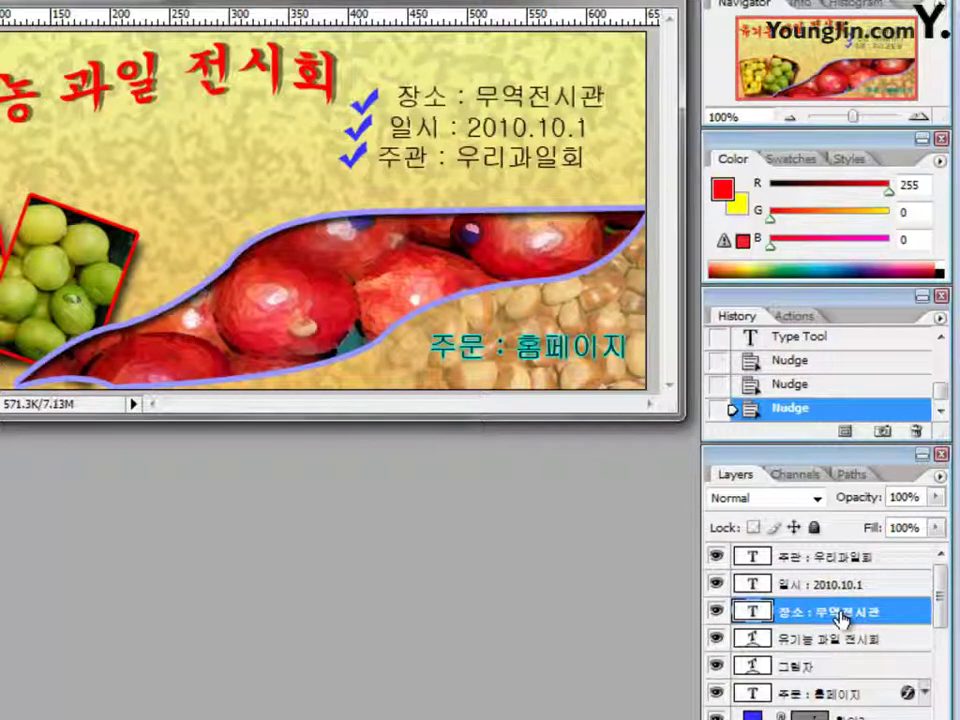